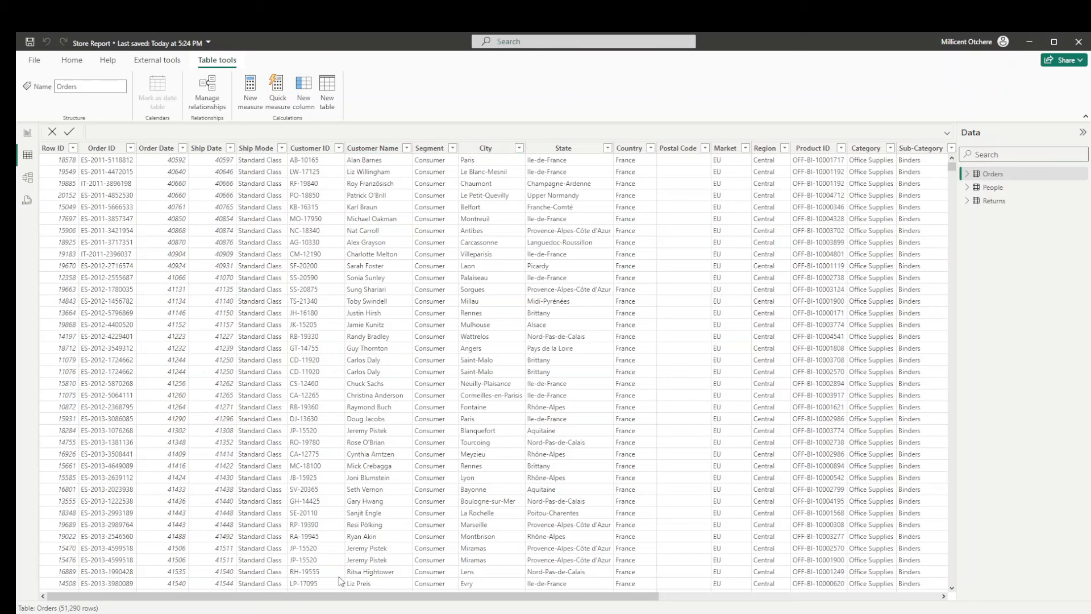
- Examine the columns of the Orders table and the contents of the People and Returns tables
drag(348, 596, 659, 562)
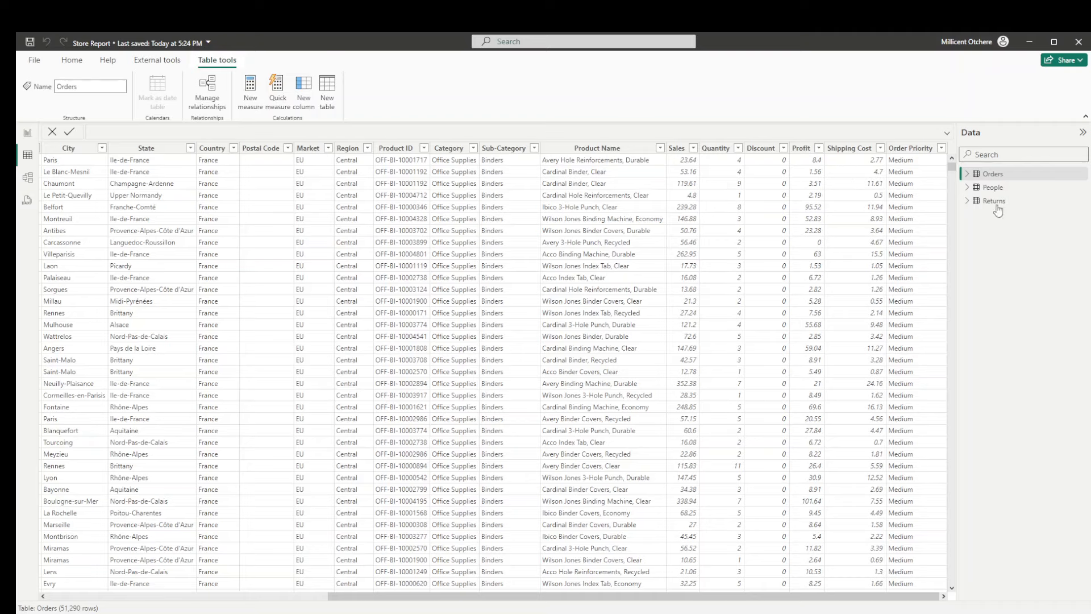
click(988, 189)
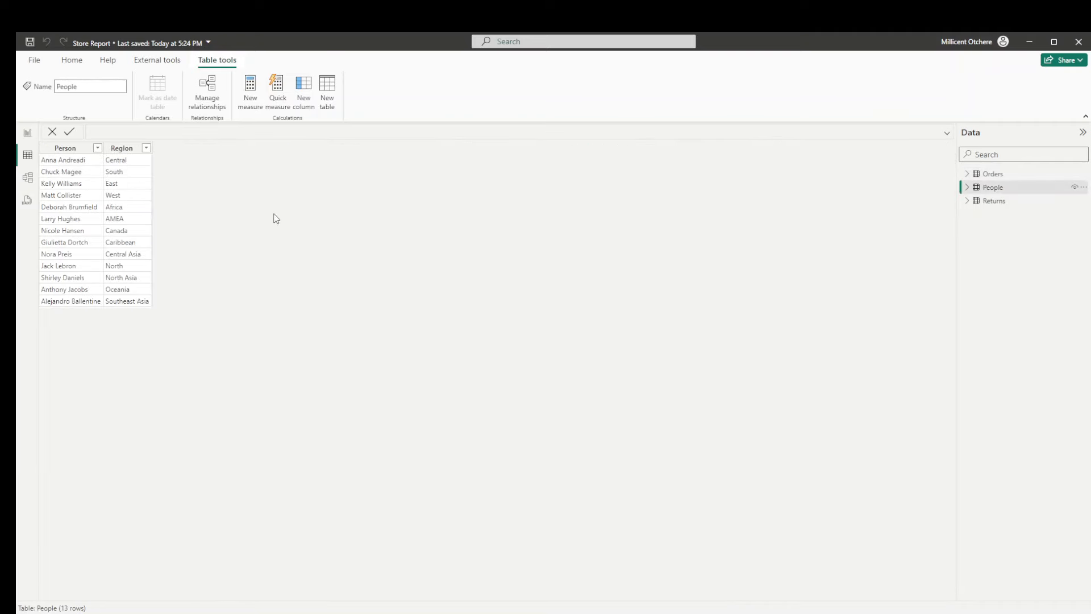
click(993, 205)
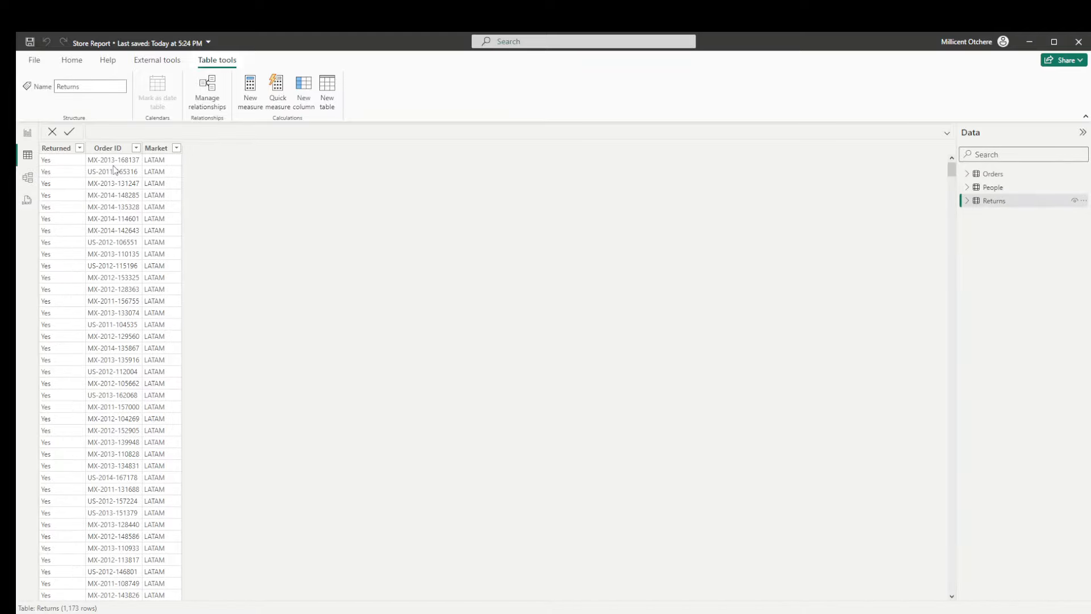
- In the report view, add a measure to the Orders table: SalesAmt = SUM(Orders[Sales])
click(28, 136)
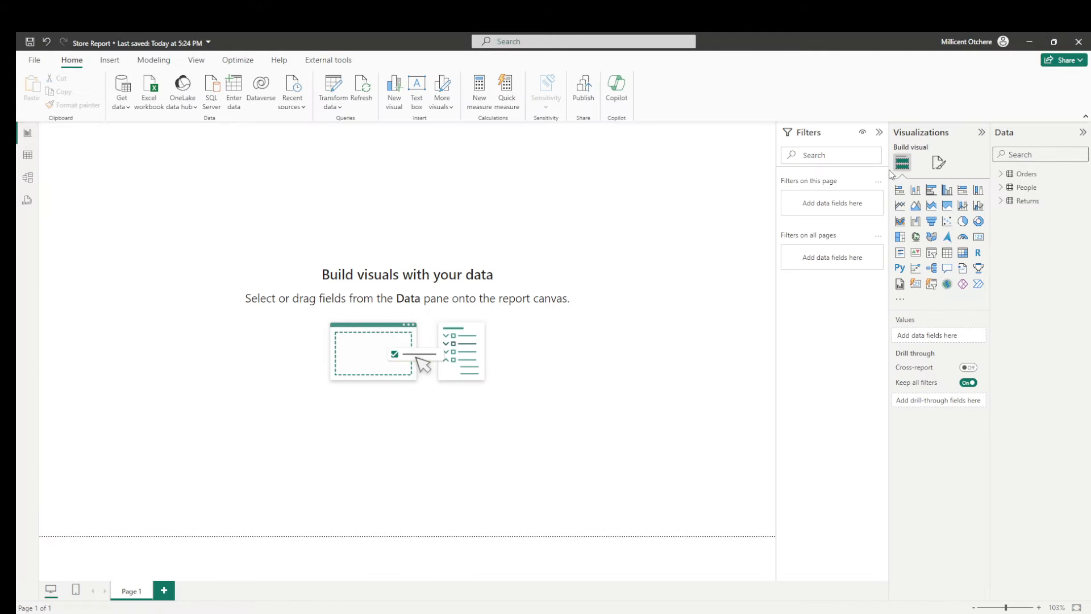
right_click(1012, 177)
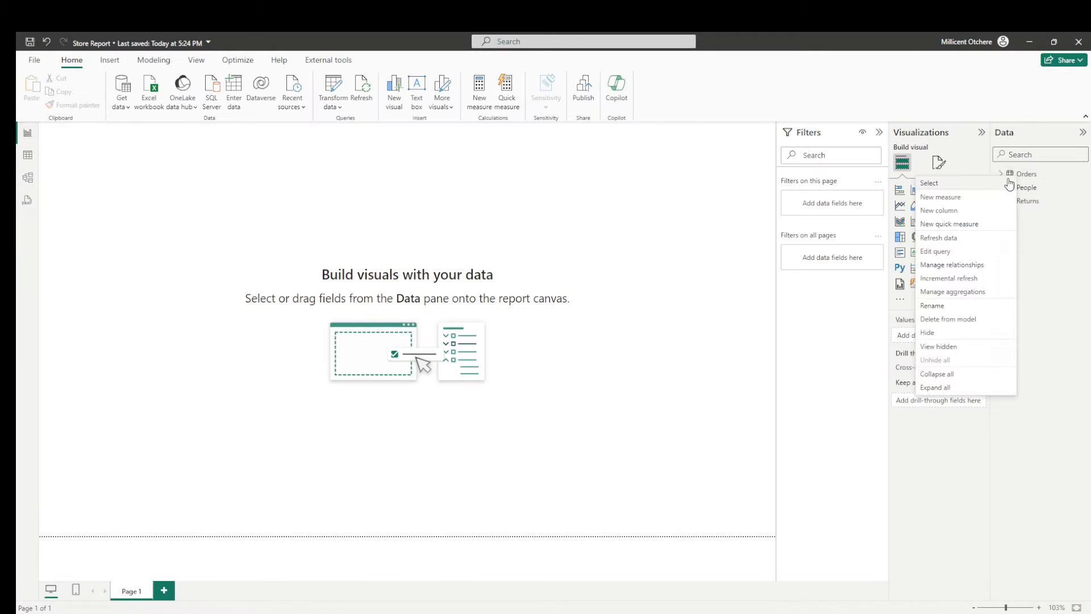
click(940, 197)
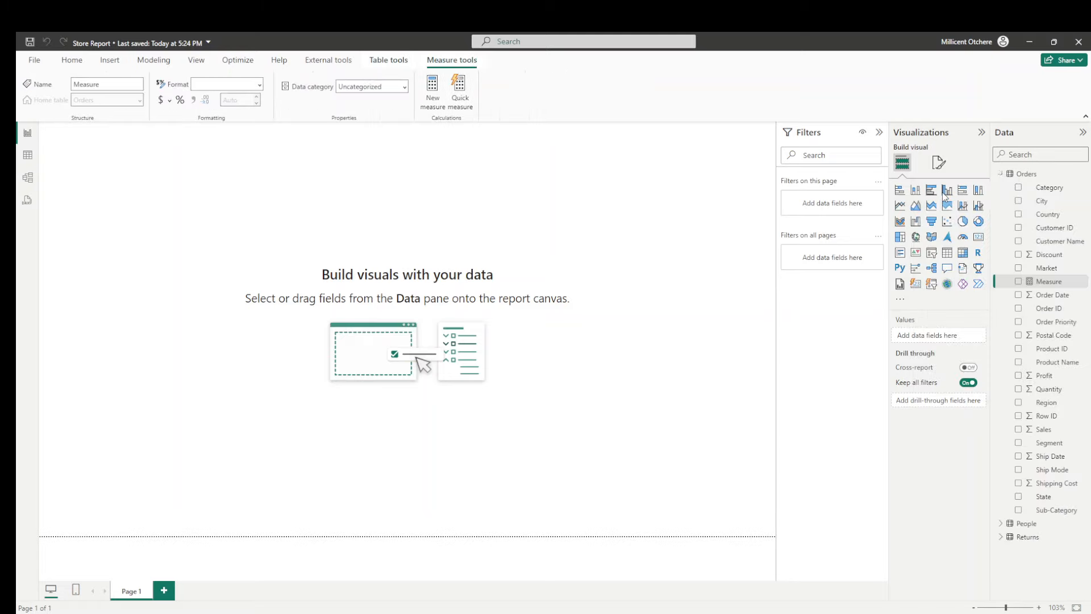
text(SalesAmt)
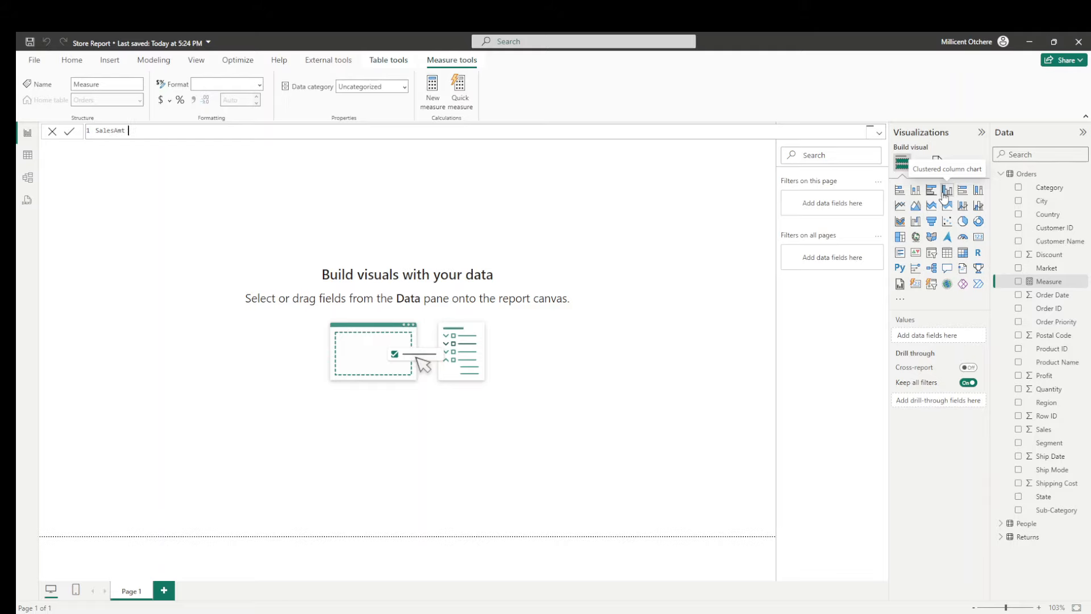
text(= sum)
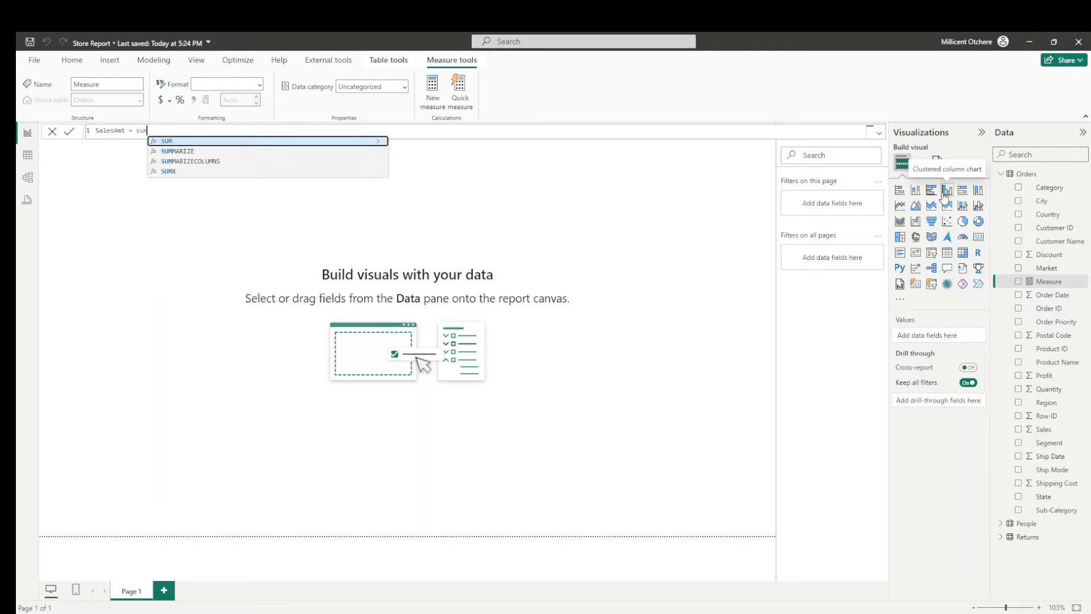
text((s)
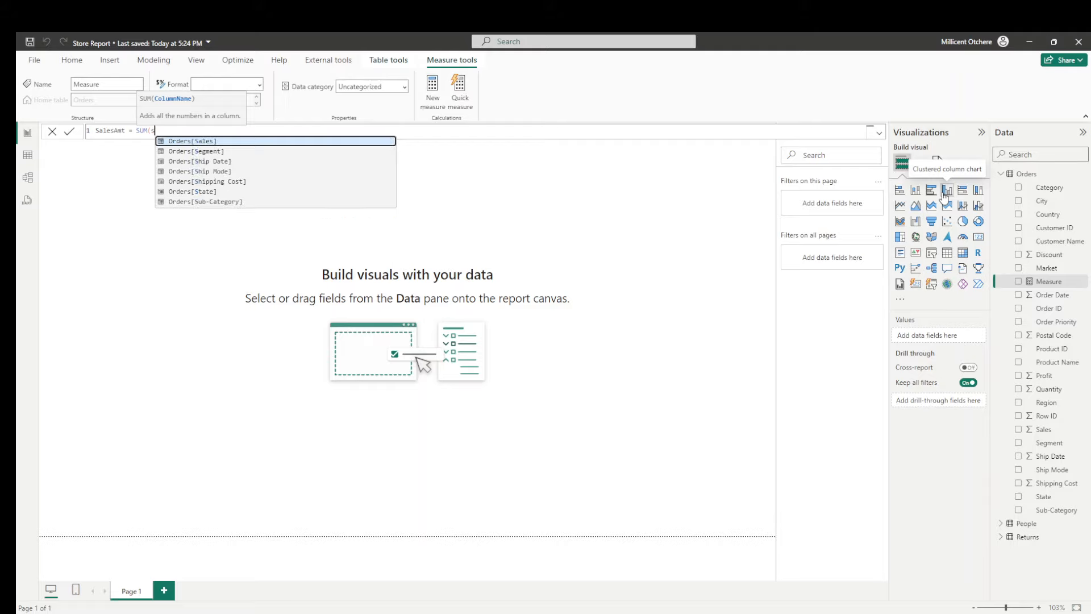
text(ale)
key(Tab)
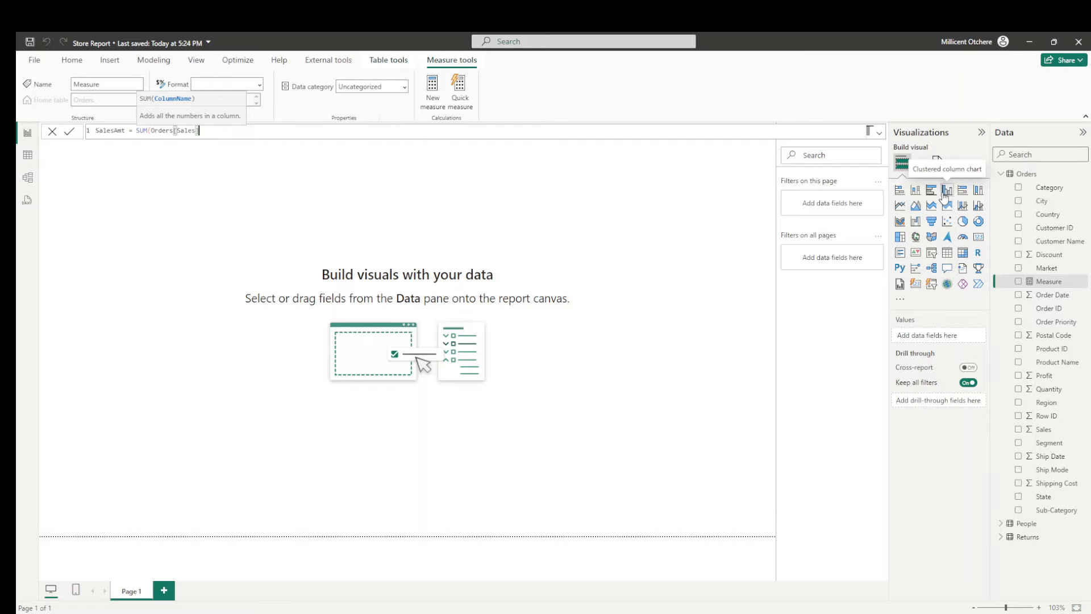
key(Return)
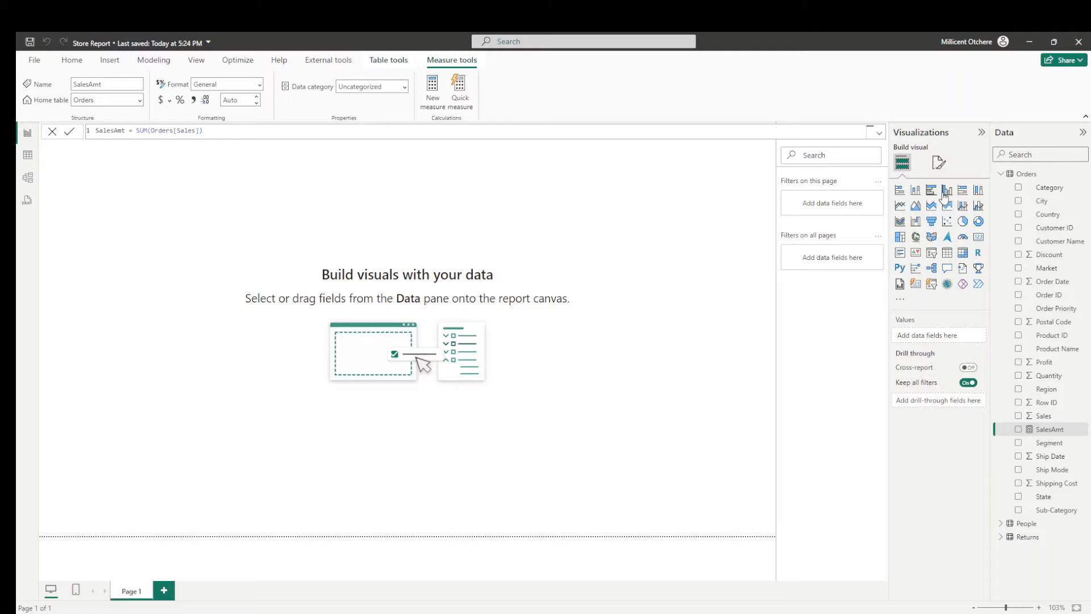
- Add a measure to the Orders table that counts unique orders: OrdersAmt = DISTINCTCOUNT(Orders[Order ID])
right_click(1027, 181)
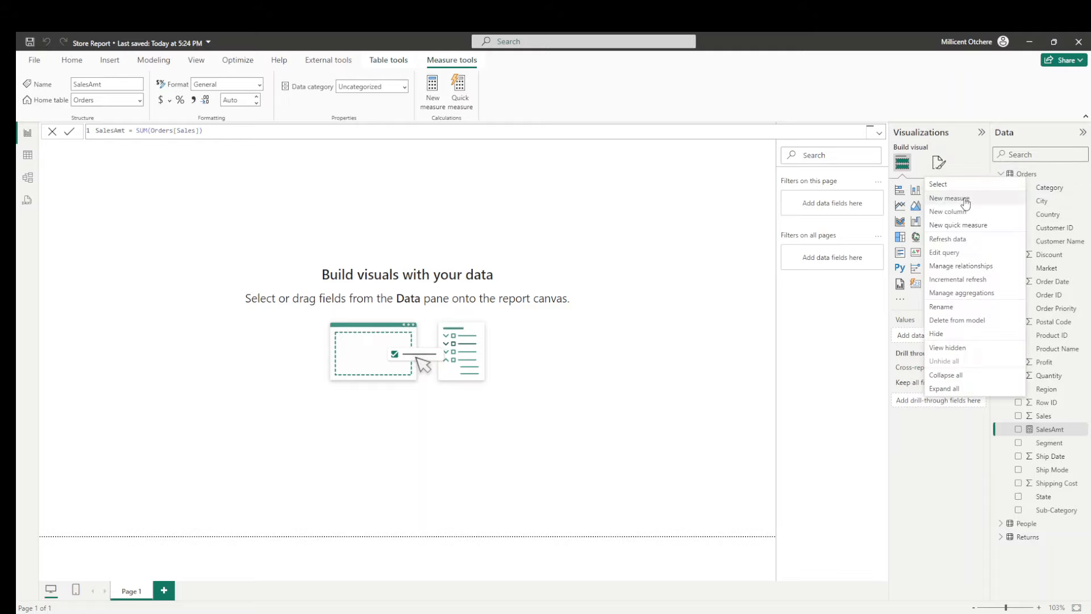
click(965, 204)
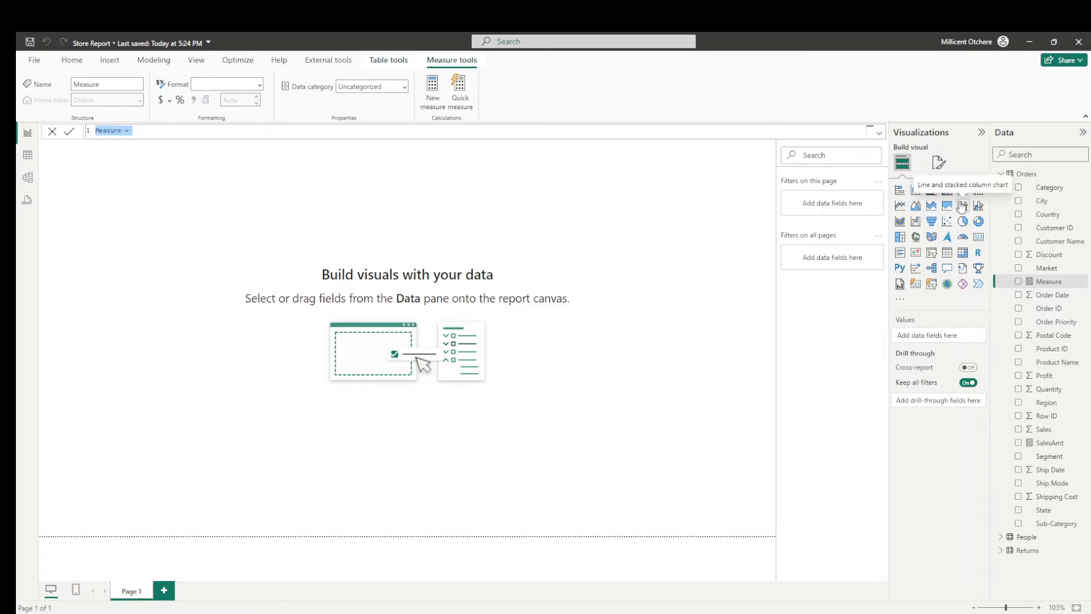
text(O)
text(rdersAmt = disc)
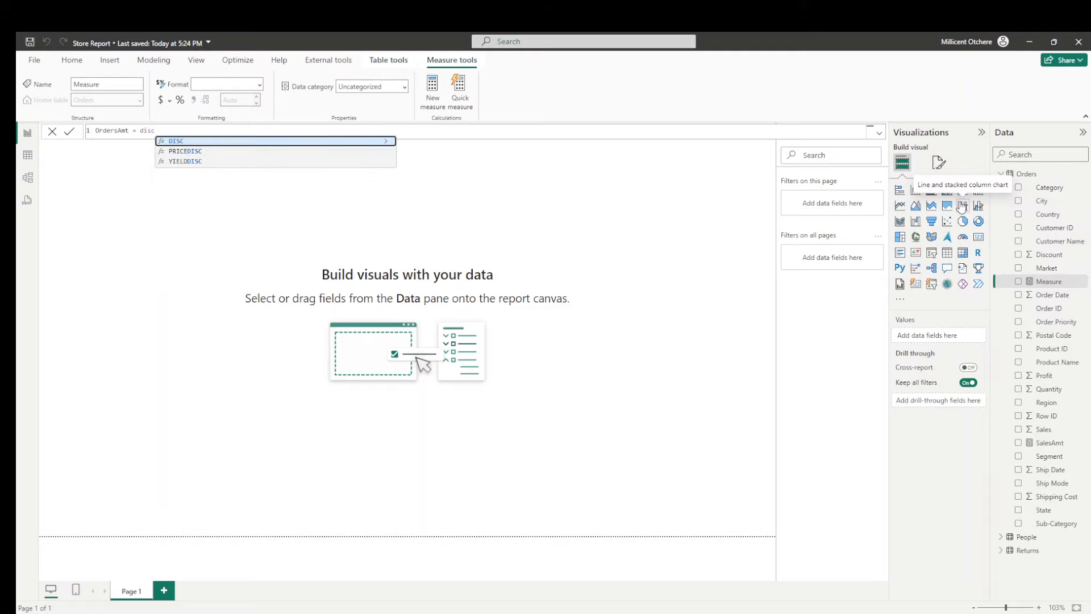
key(BackSpace)
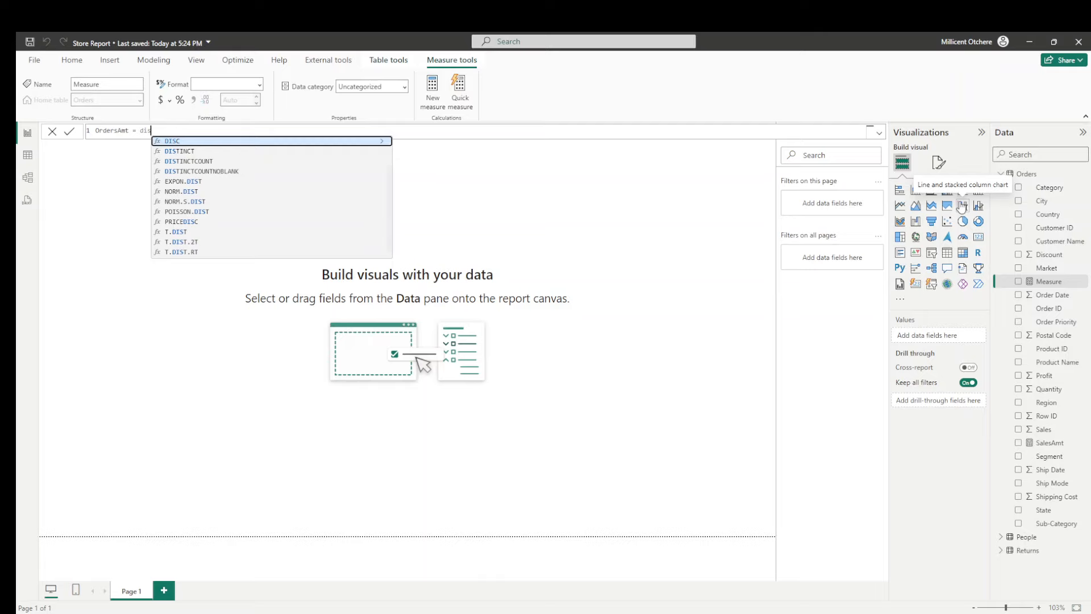
key(Down)
key(Down)
key(Tab)
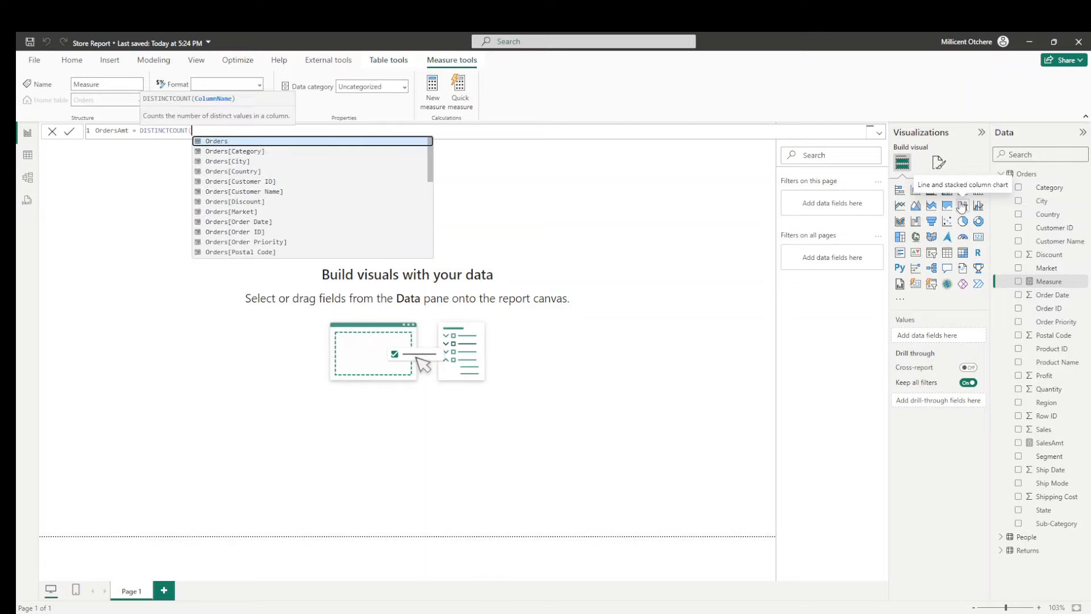
text(orde)
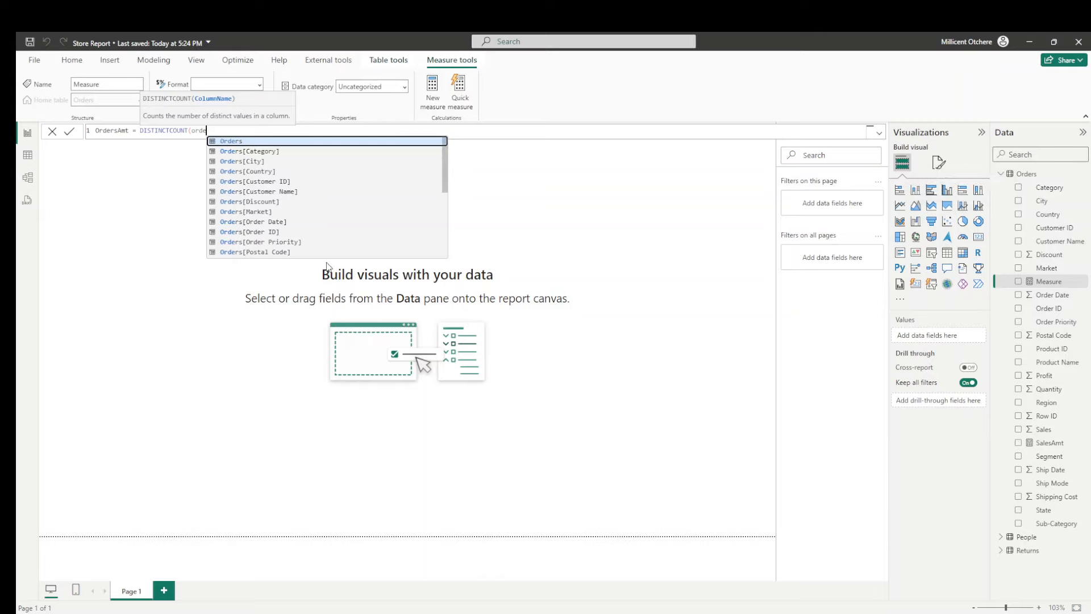
click(275, 233)
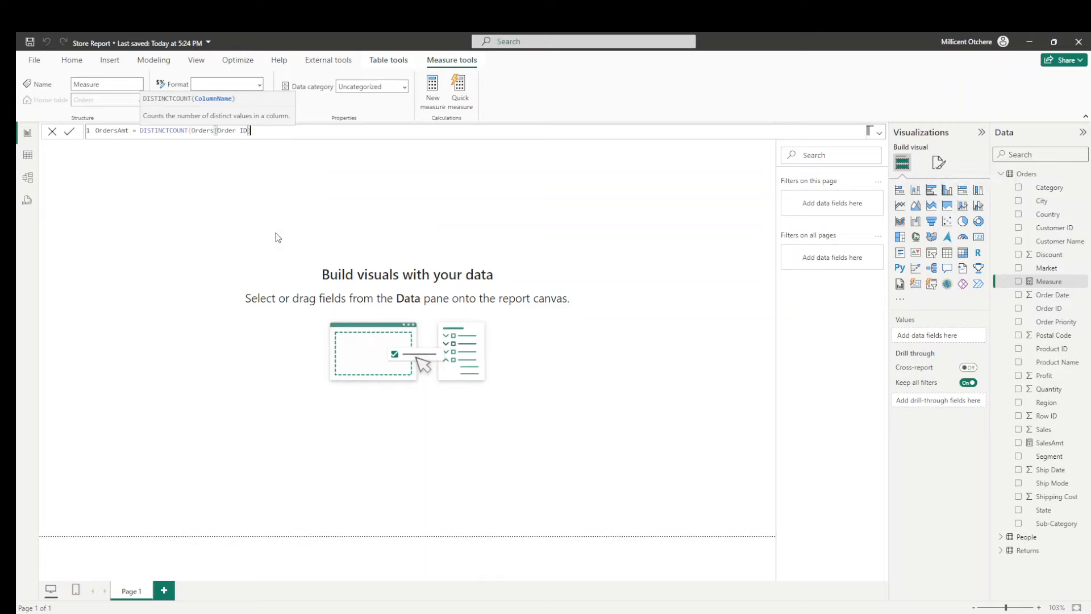
text())
key(Return)
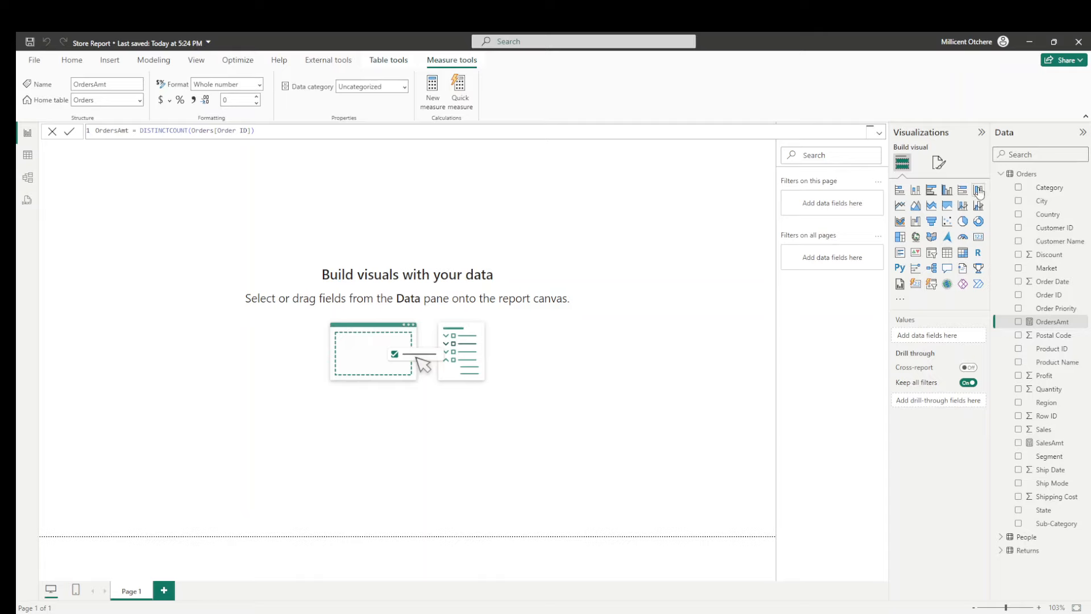
- Add a total profit measure to the Orders table: ProfitAmt = SUM(Orders[Profit])
right_click(1028, 174)
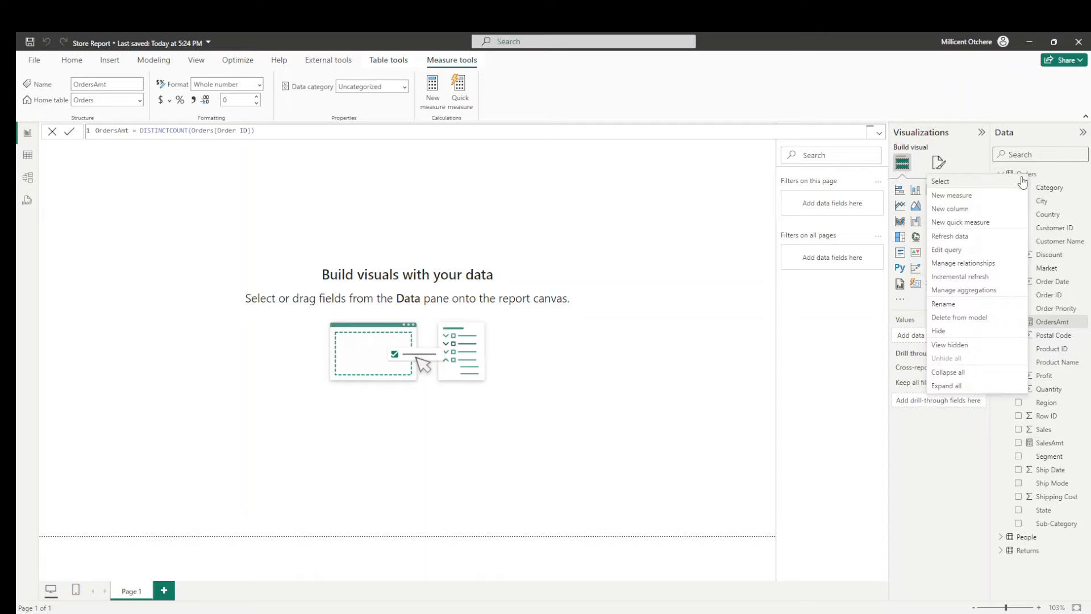
click(951, 196)
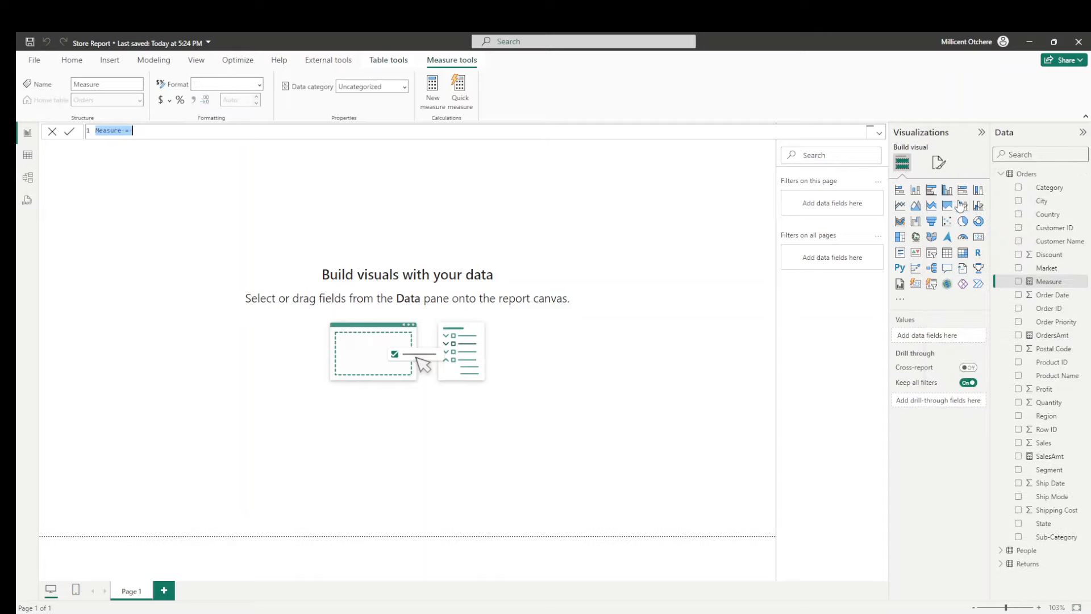
text(Profit =)
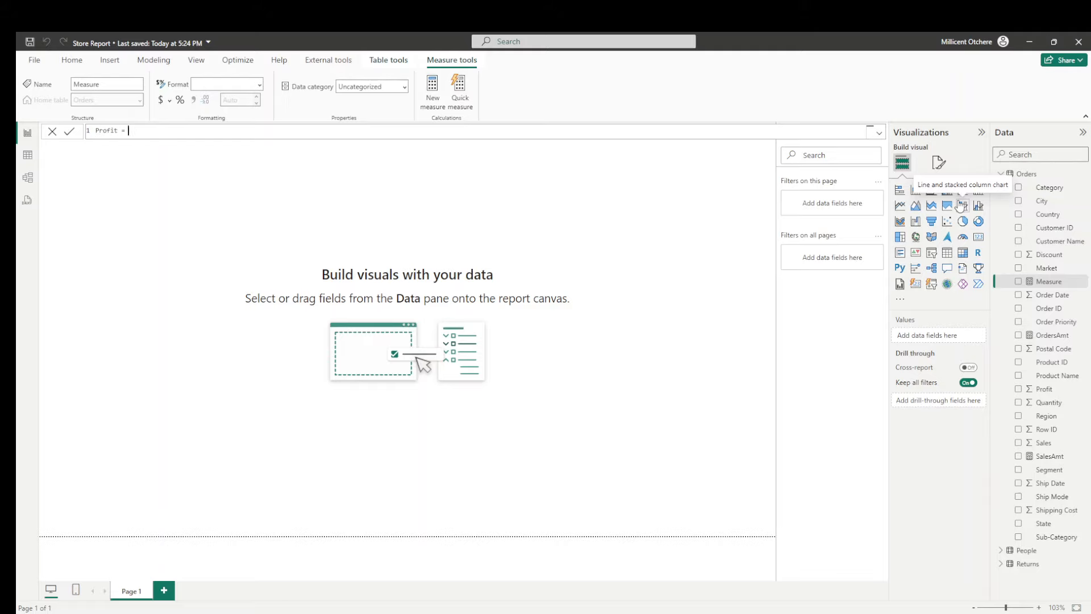
text( SUM()
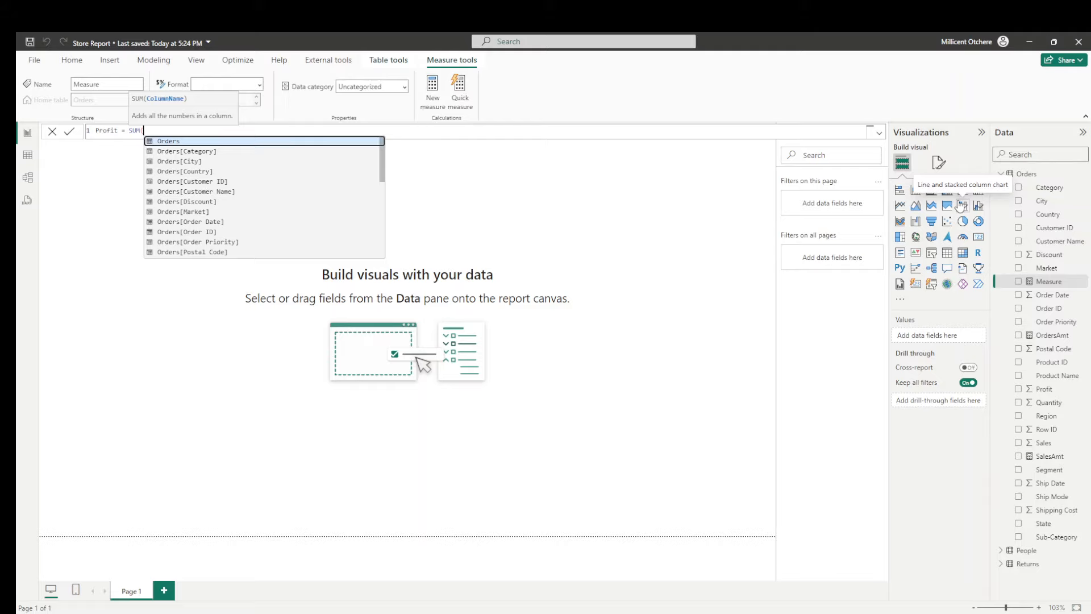
text(Profu)
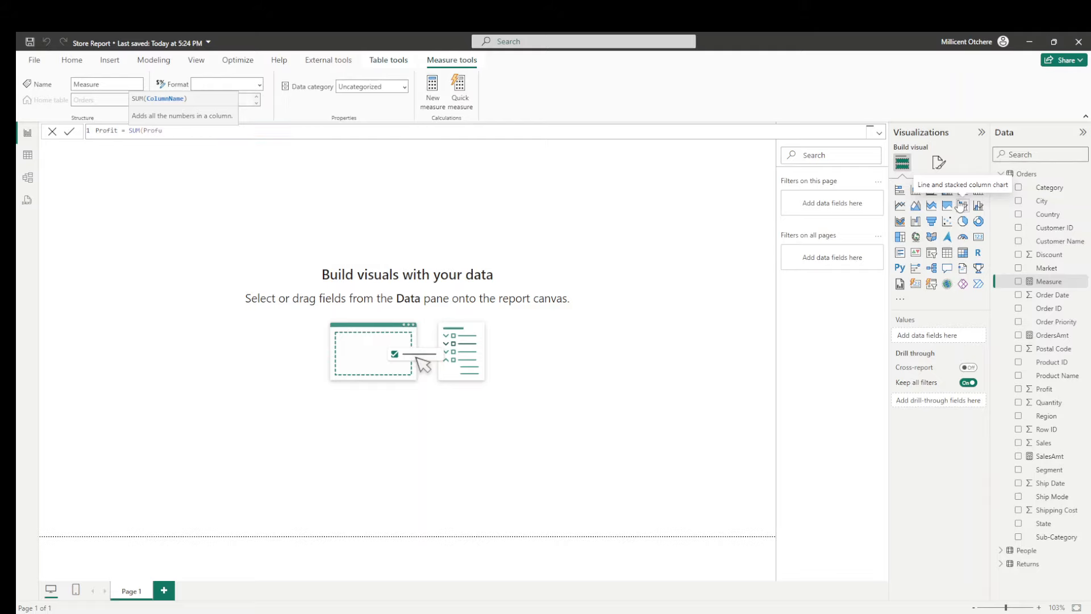
key(BackSpace)
text(it)
key(Tab)
key(Return)
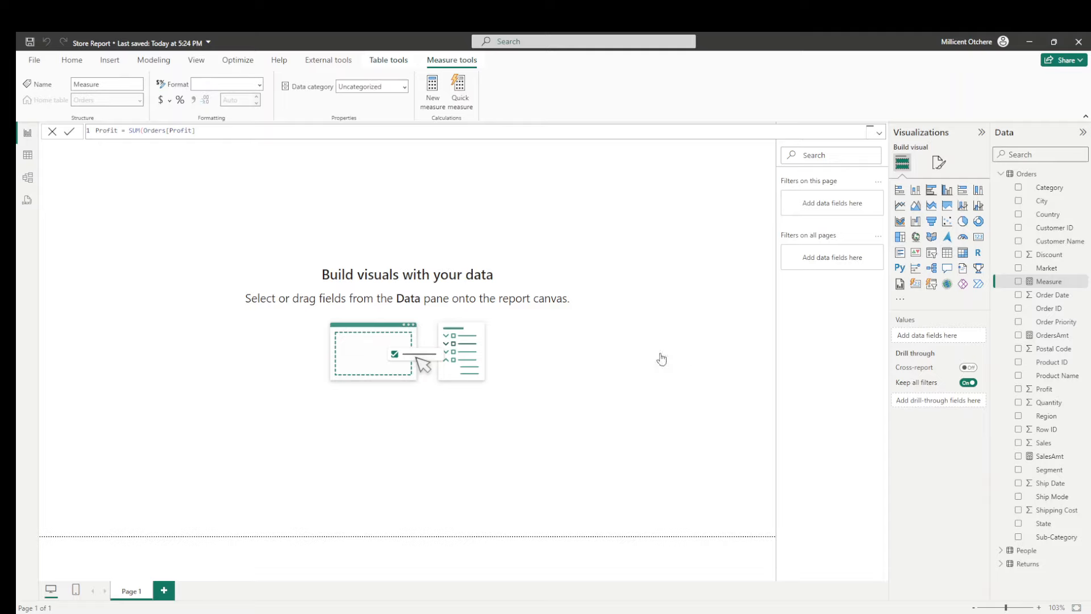
click(119, 131)
text(Amt)
key(Return)
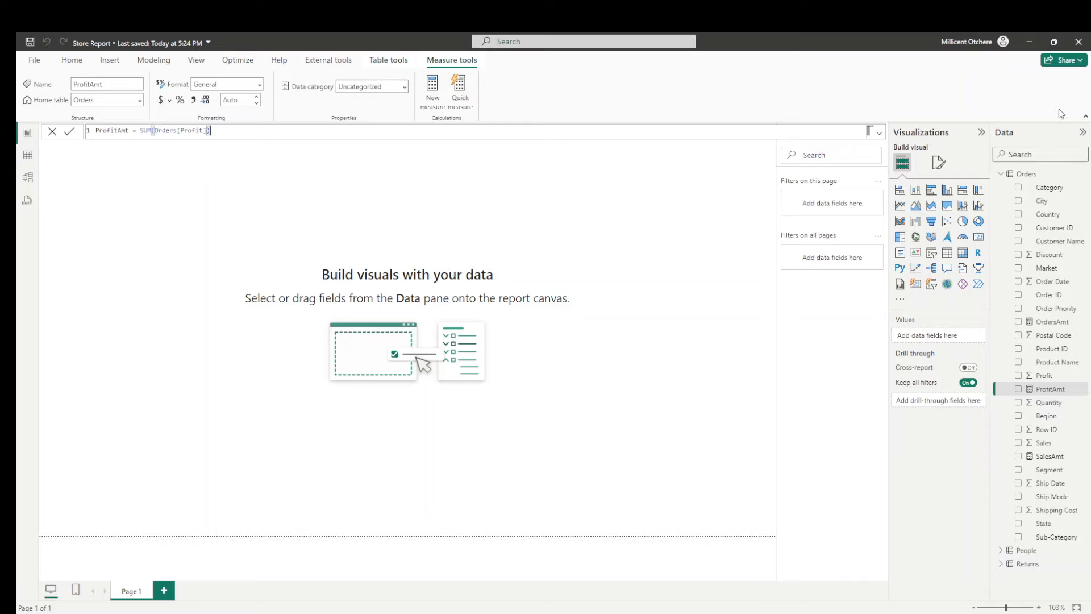
- Add a measure to the Orders table that counts returned orders: Returns = COUNT(Returns[Order ID])
right_click(1017, 176)
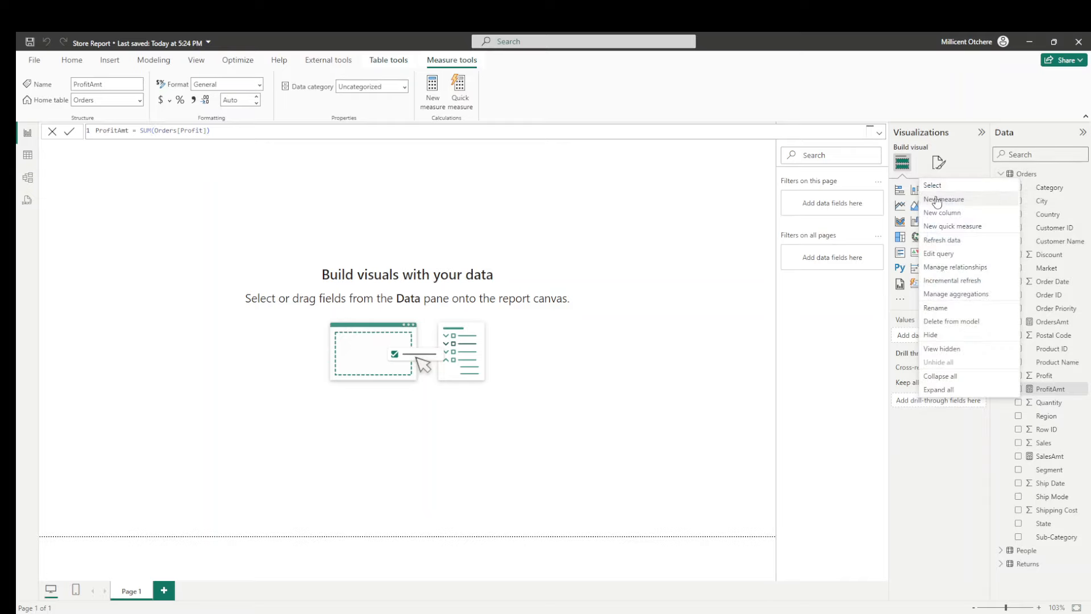
click(942, 189)
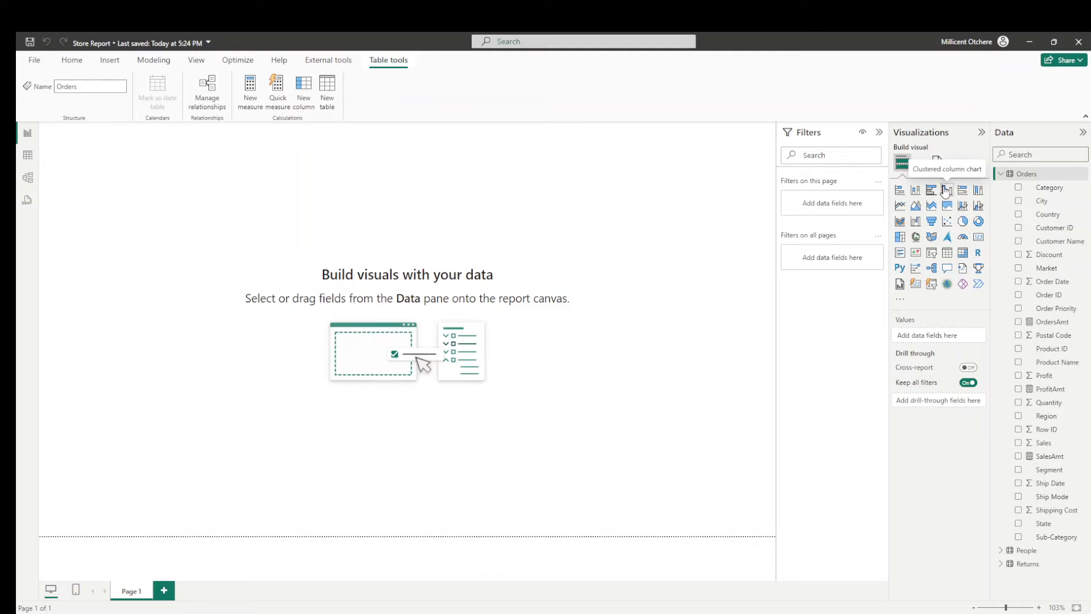
right_click(1015, 175)
click(952, 195)
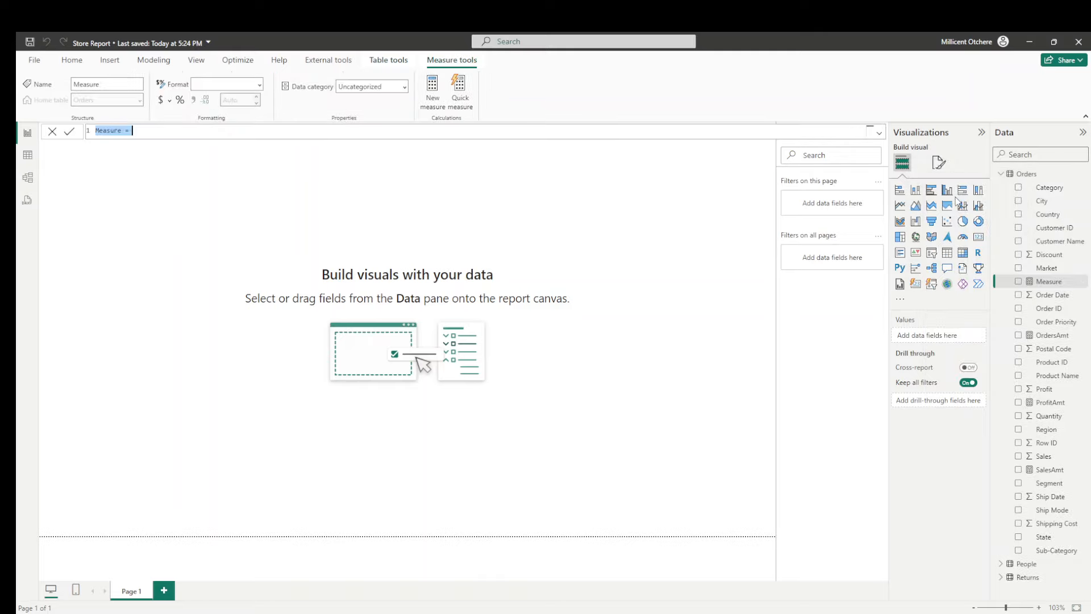
text(Returns = count)
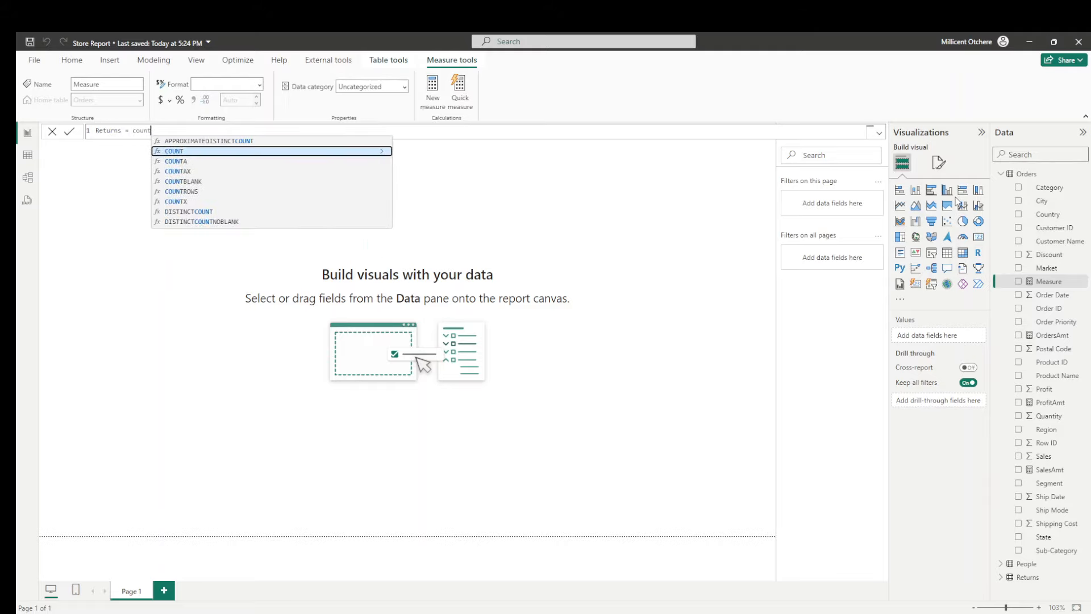
key(Tab)
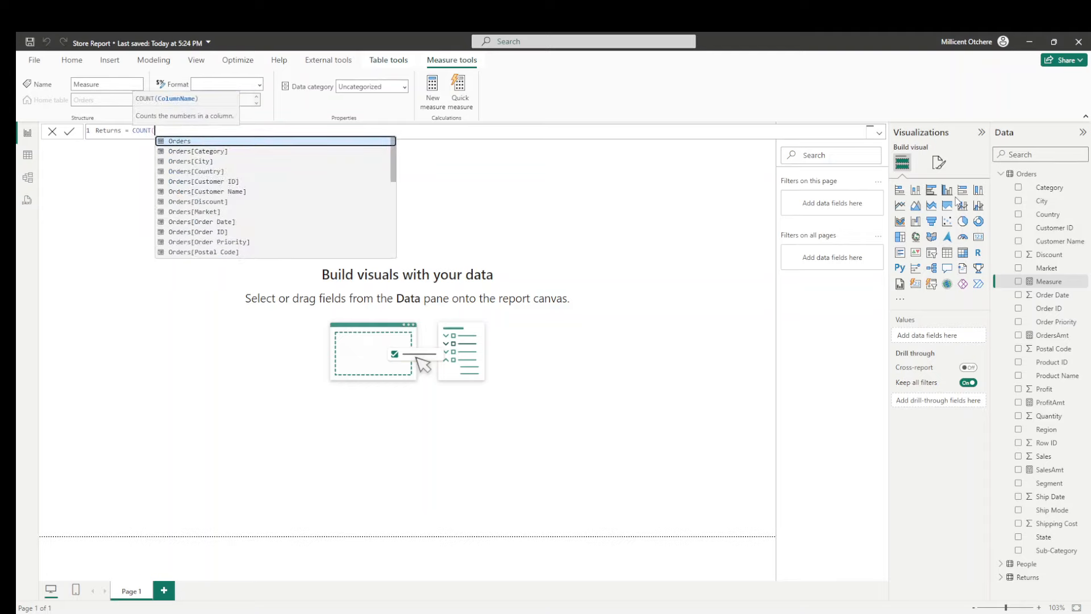
text(retur)
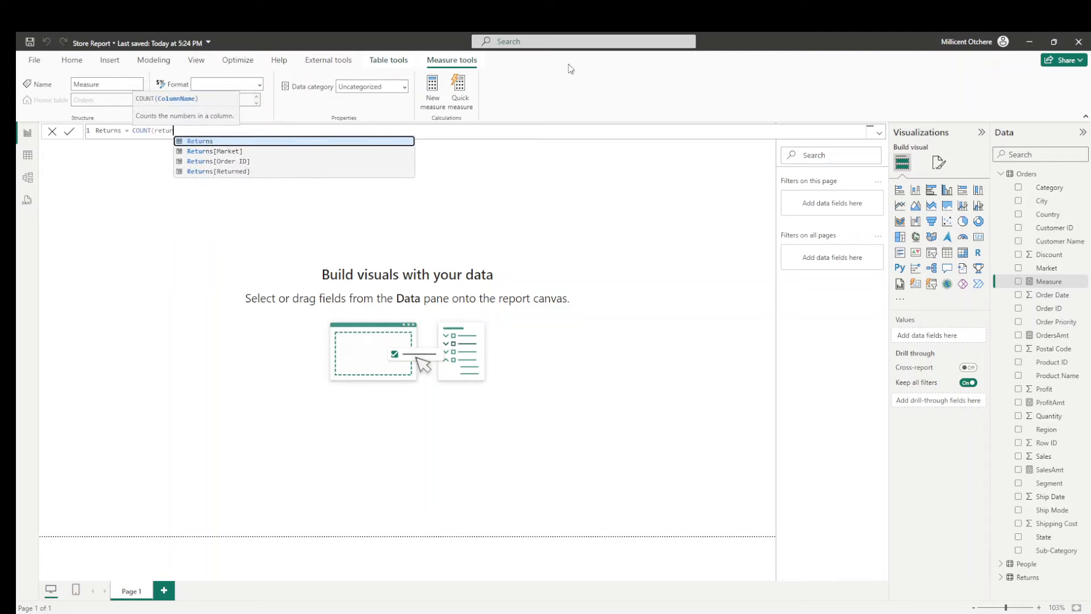
click(208, 162)
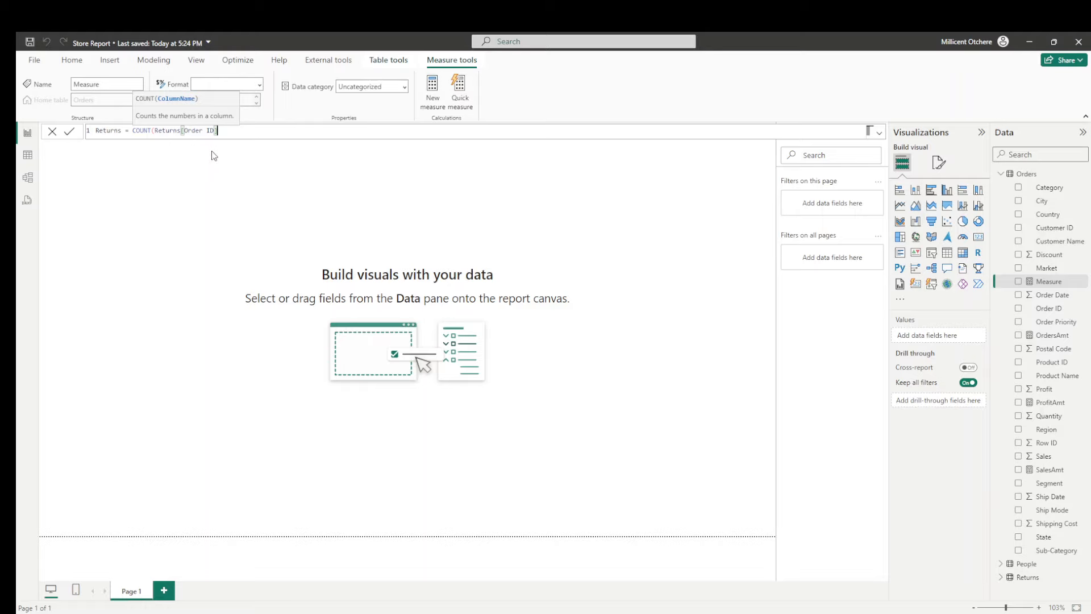
text())
key(Return)
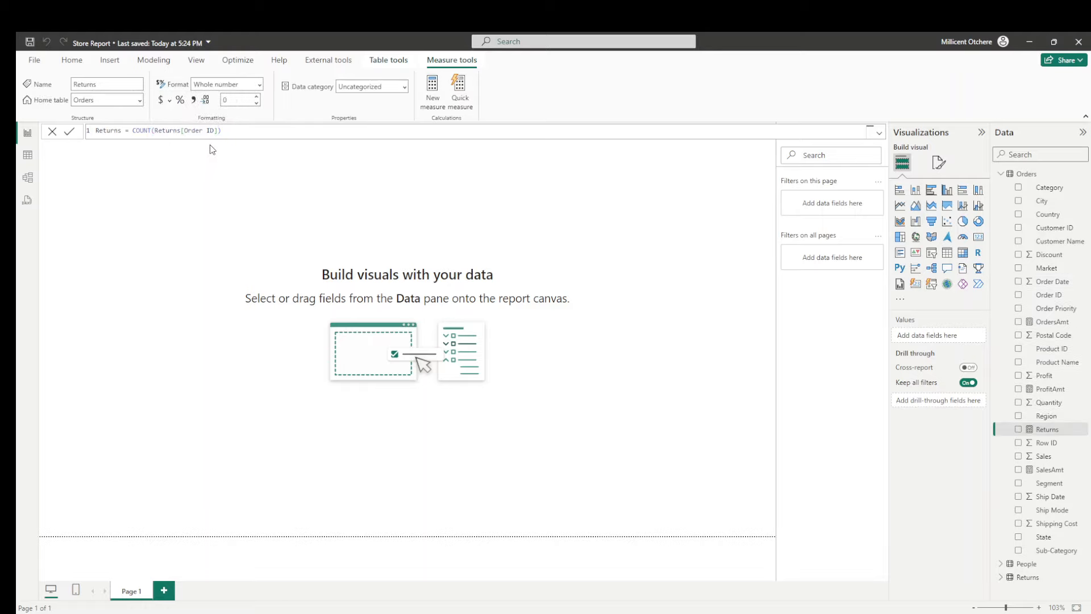
click(46, 142)
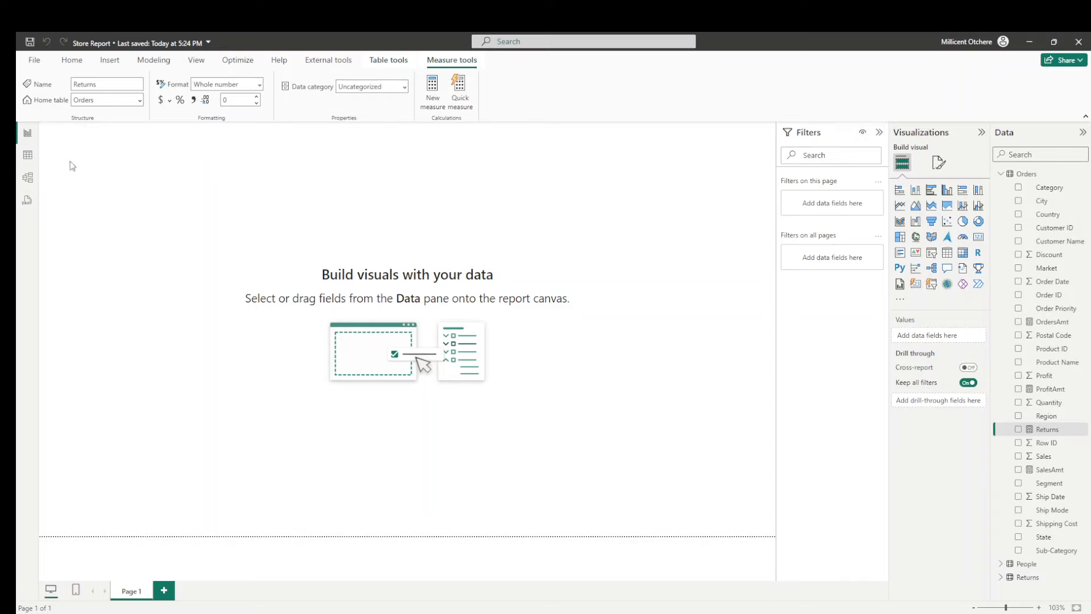
- Insert a card visual that holds several values, stretch it into a wide strip across the page top, and add the SalesAmt measure
click(916, 283)
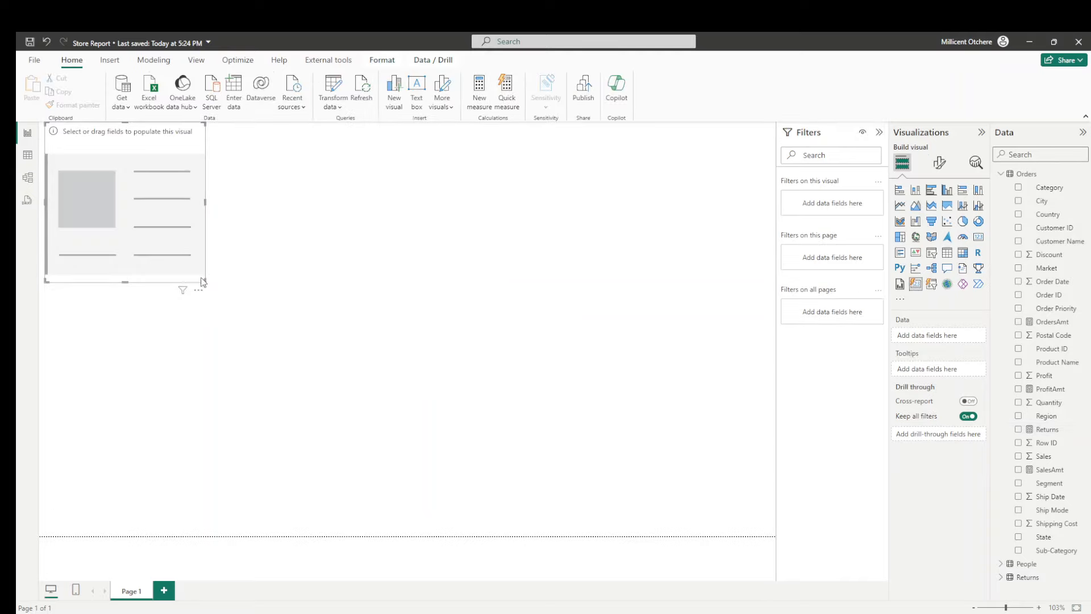
drag(204, 280, 662, 215)
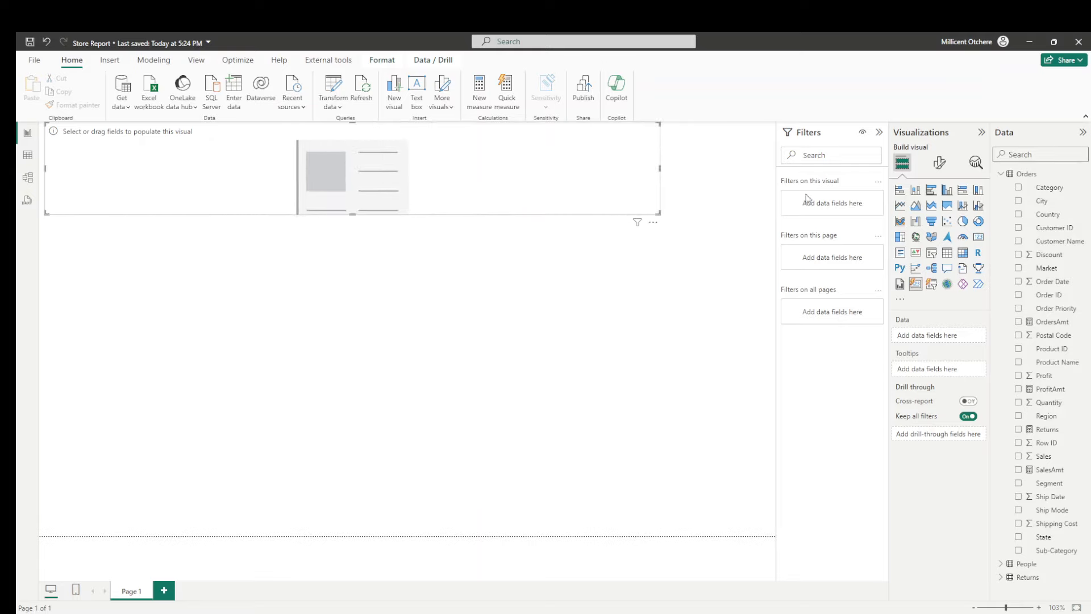
text(amt)
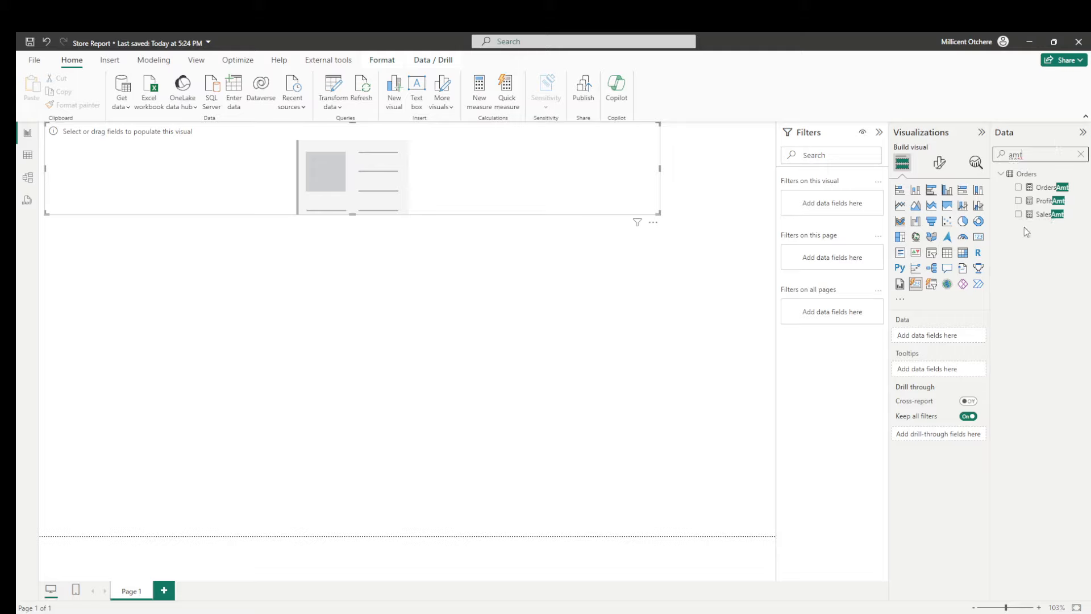
drag(1042, 215, 945, 338)
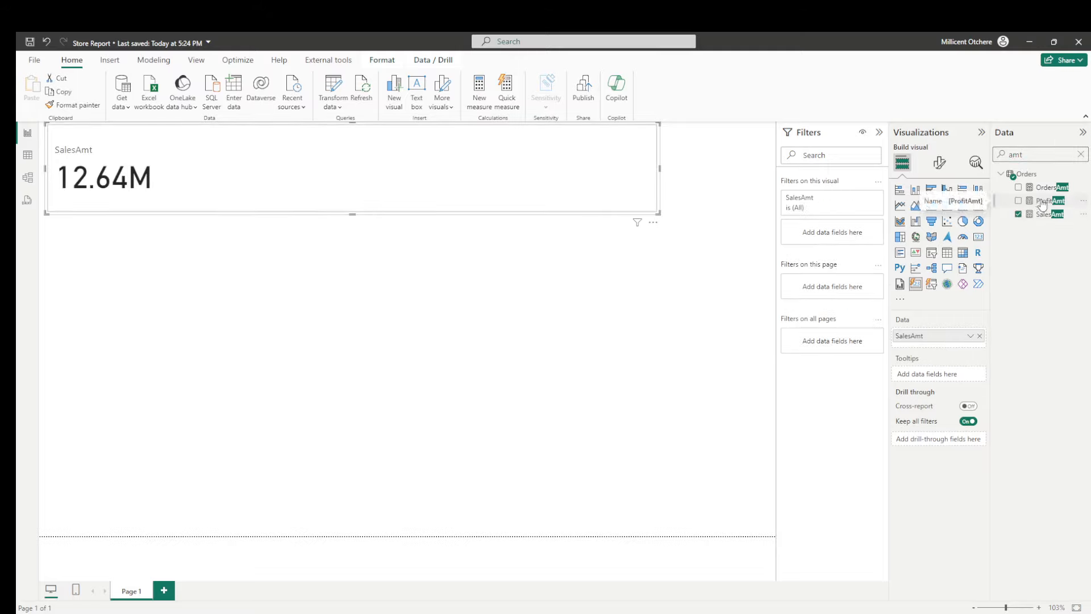
- Add the ProfitAmt, OrdersAmt and Returns measures to the card visual's data, in that order after SalesAmt
drag(1042, 206, 949, 342)
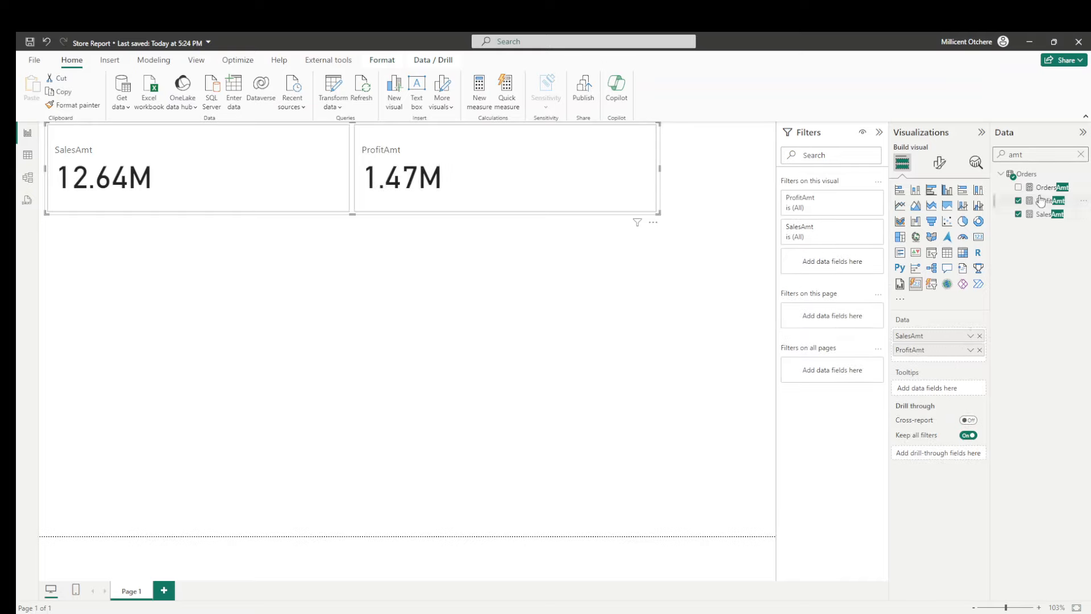
drag(1046, 188, 948, 362)
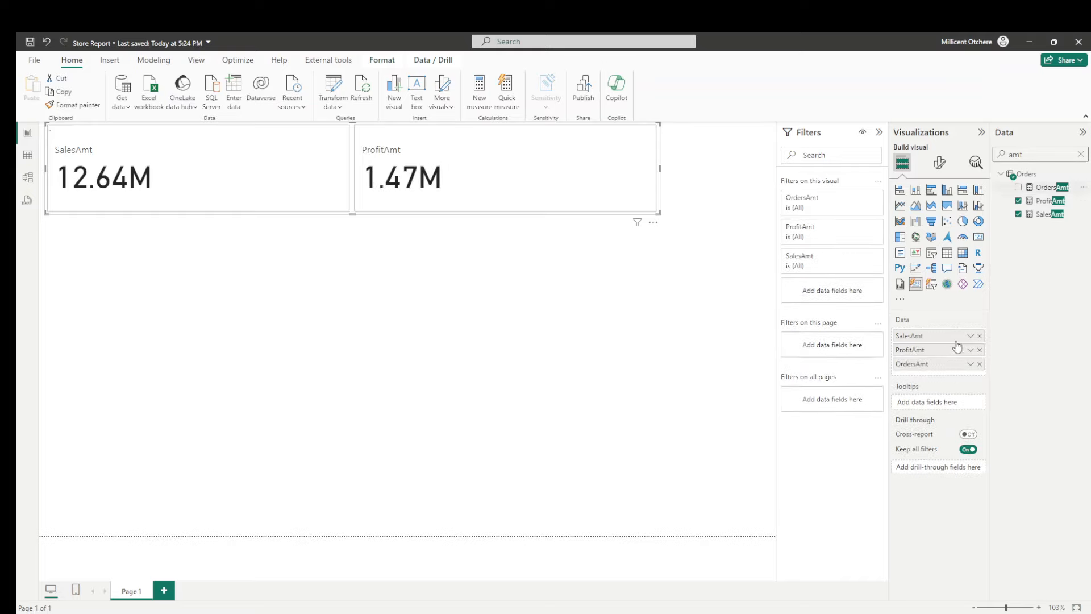
text(retur)
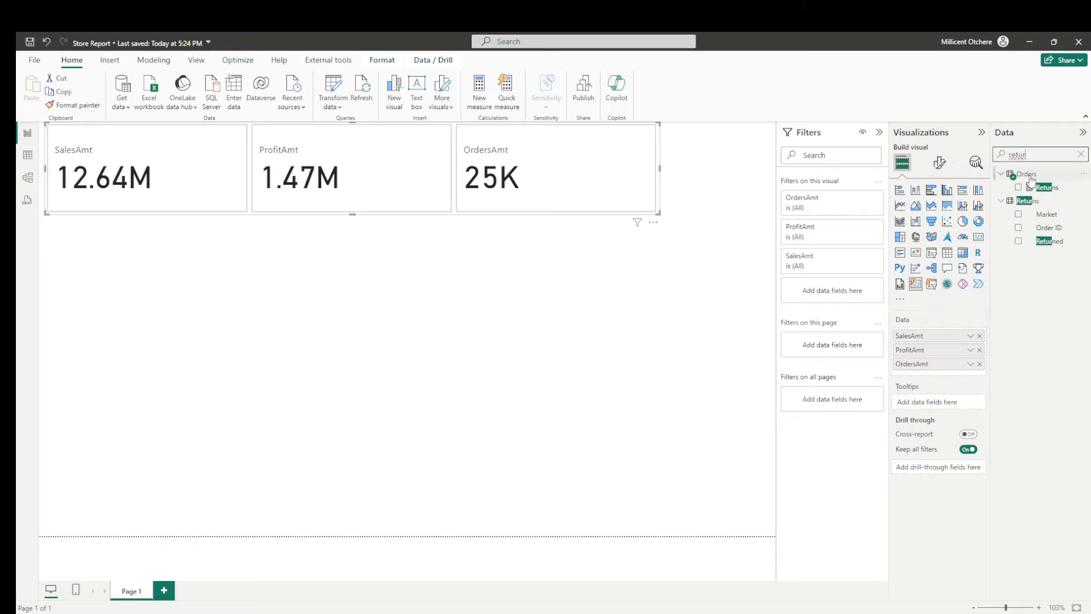
drag(1043, 187, 955, 374)
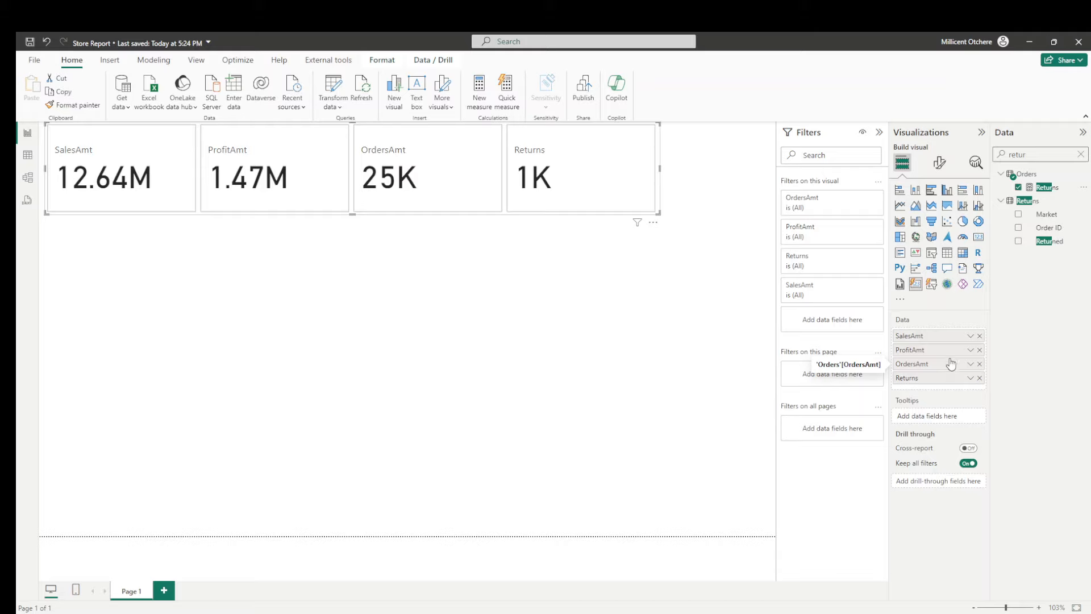
- Format the SalesAmt and ProfitAmt measures as dollar currency
double_click(1000, 157)
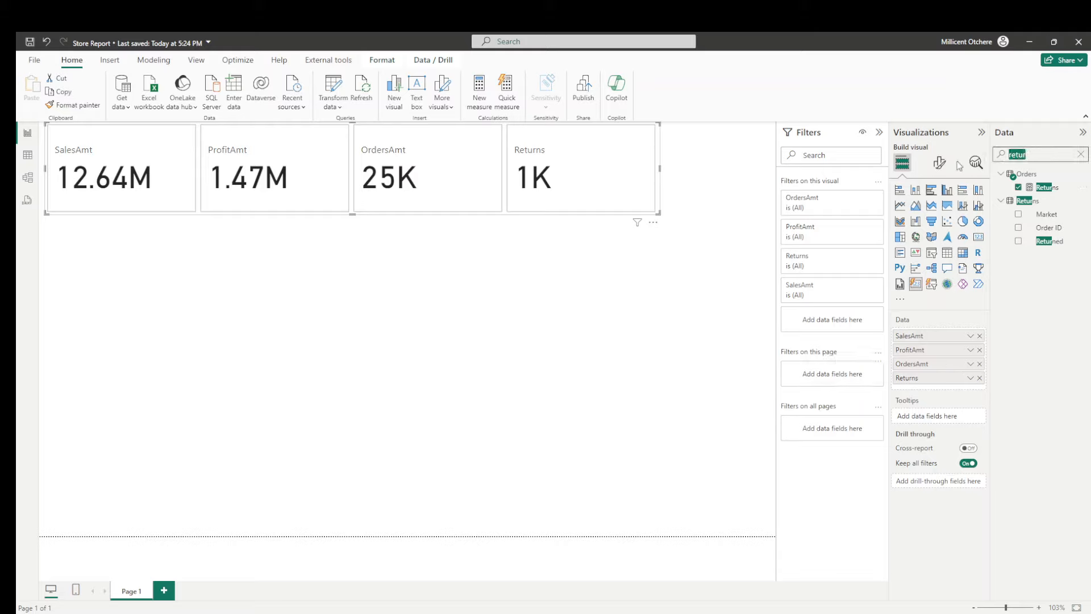
text(amt)
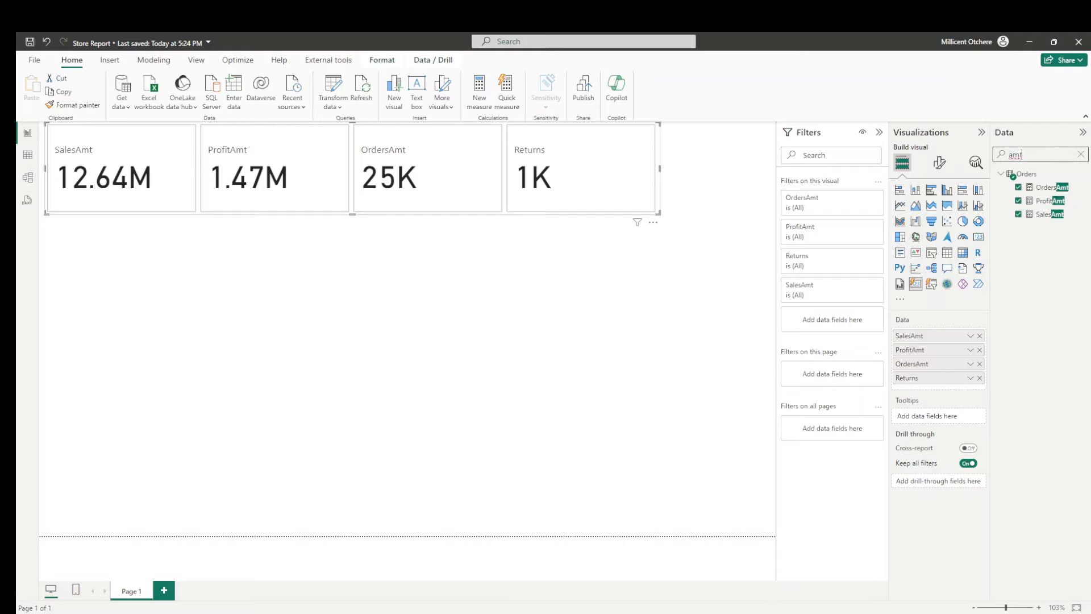
click(1049, 214)
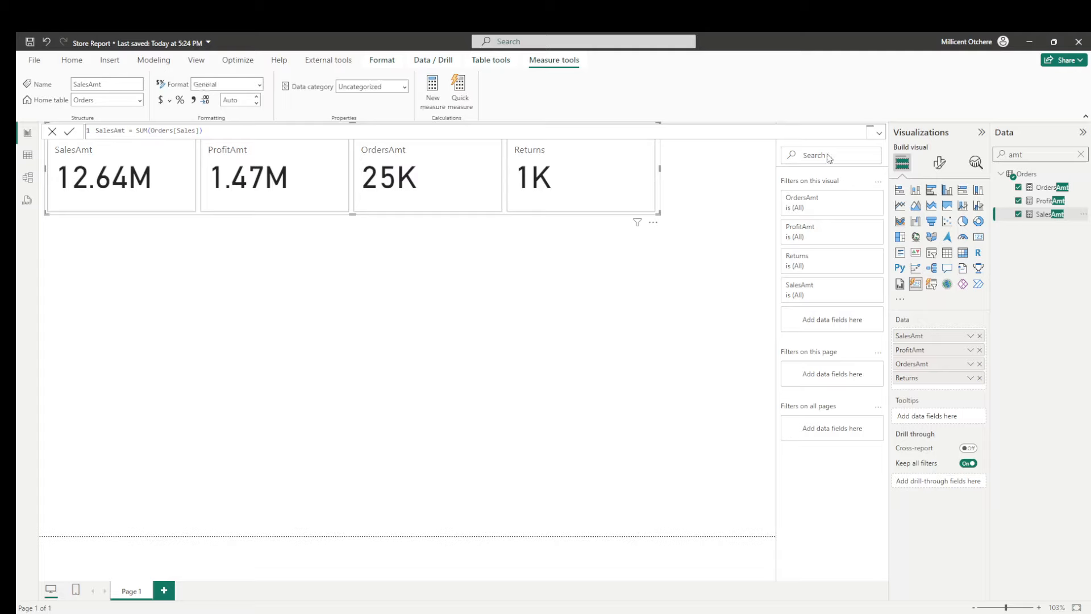
click(162, 102)
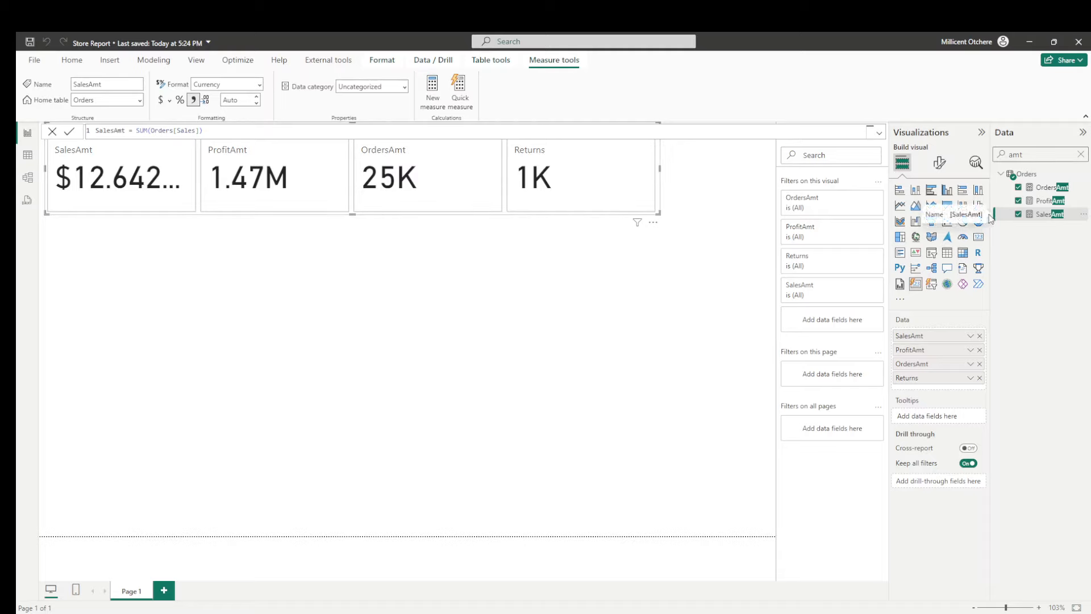
click(1041, 202)
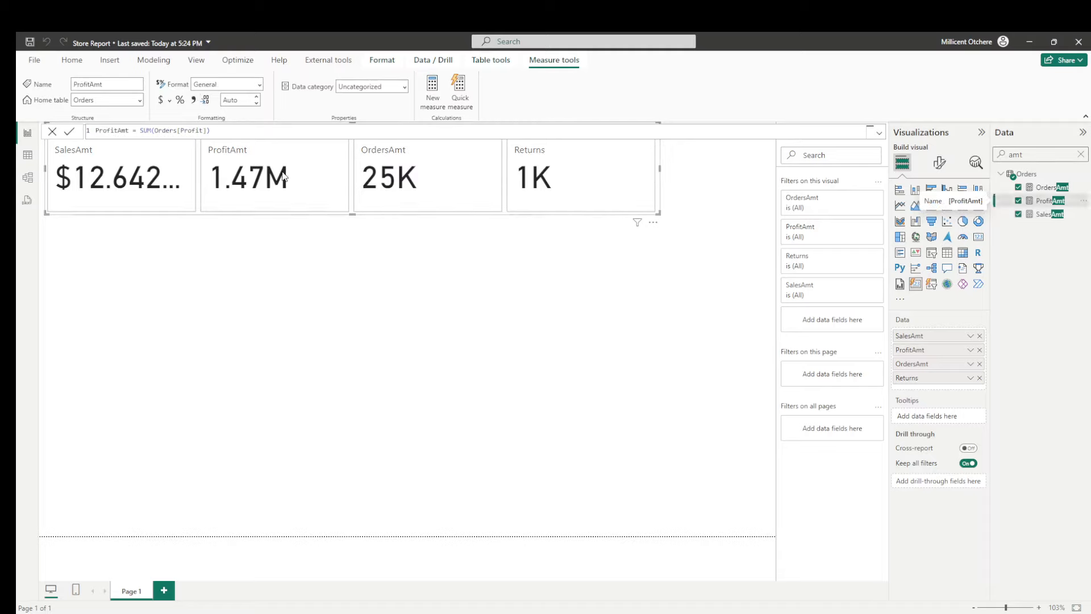
click(161, 102)
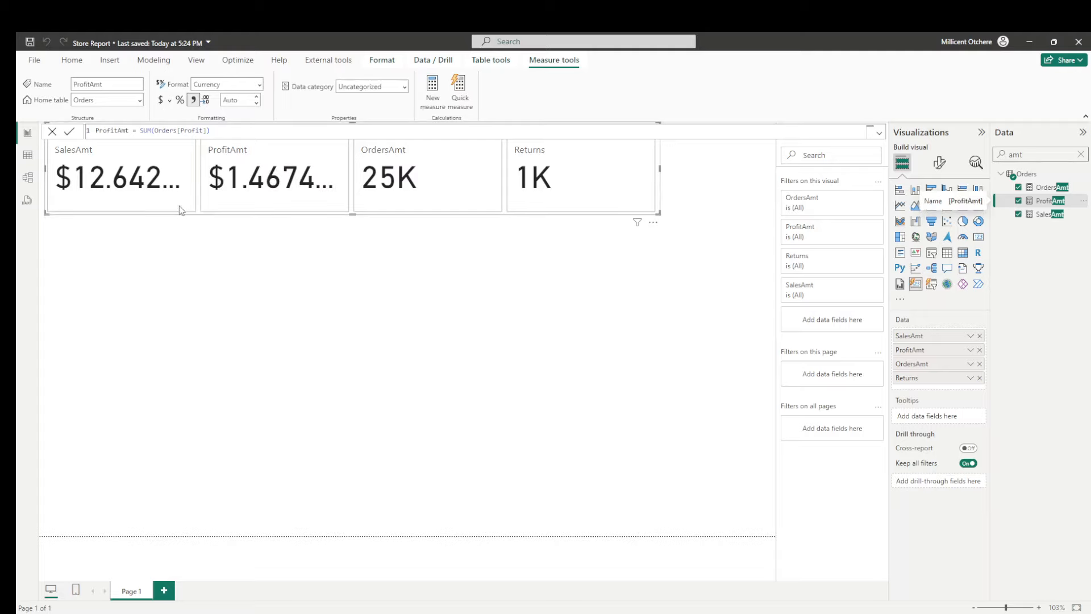
- Set the card's SalesAmt callout value to display in Millions with 1 decimal place
click(940, 164)
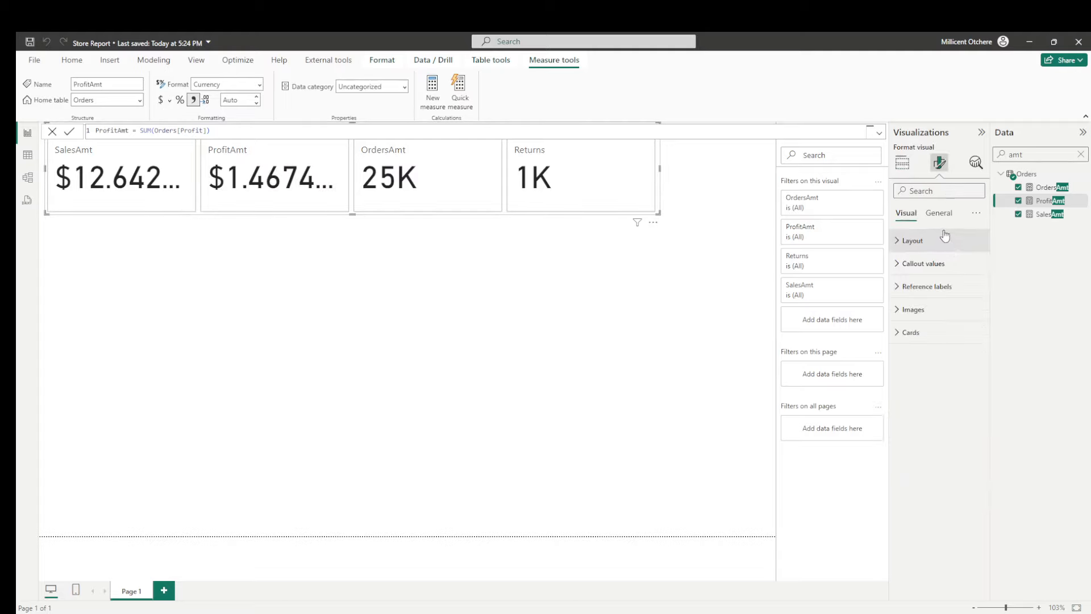
click(924, 264)
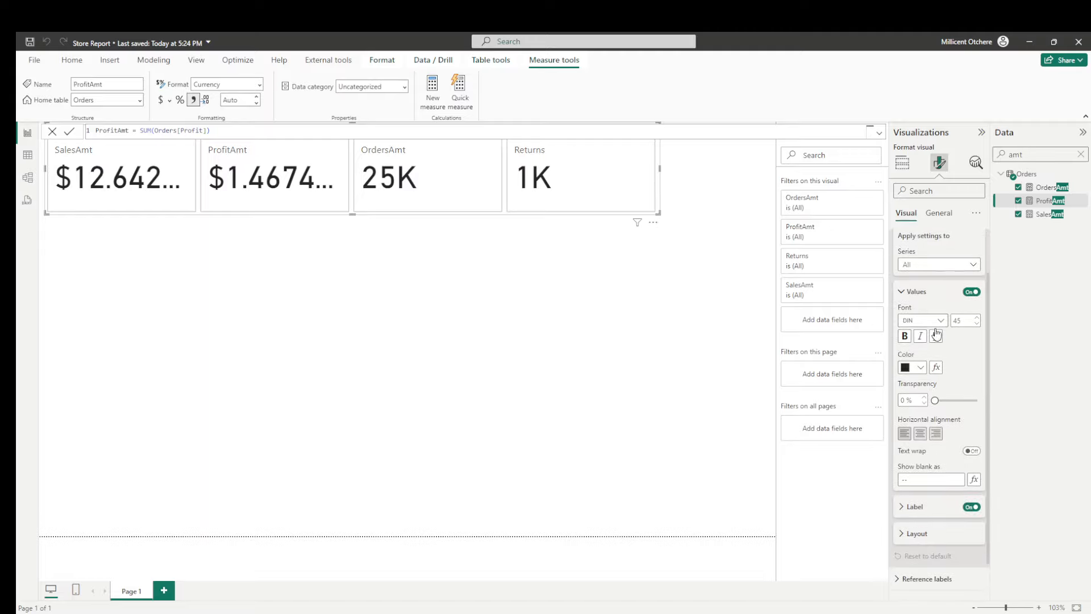
scroll(935, 312, down, 1)
click(915, 467)
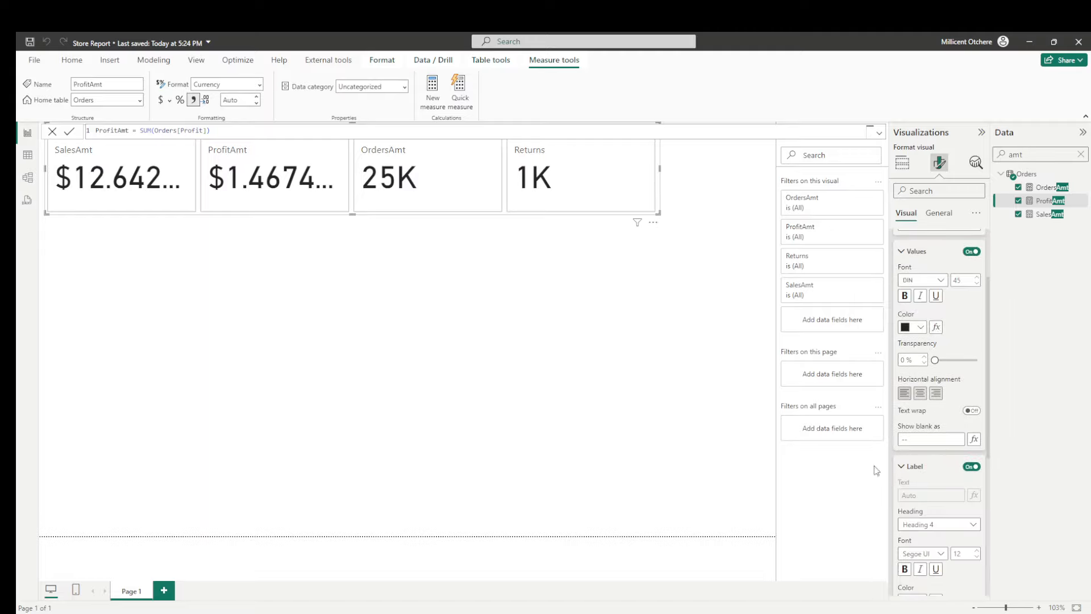
scroll(927, 403, down, 1)
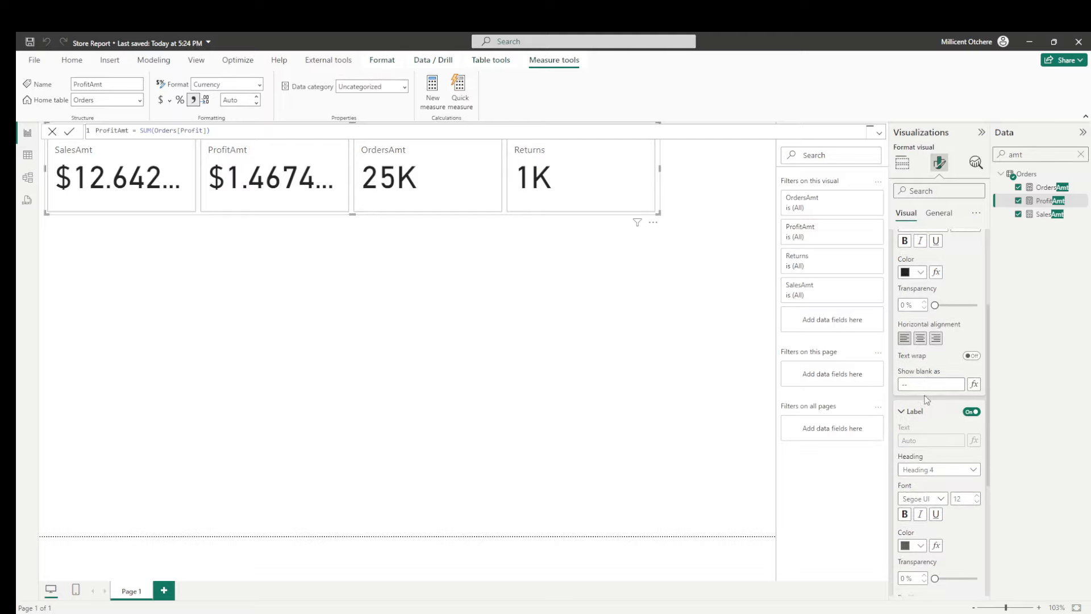
scroll(927, 399, down, 1)
scroll(929, 392, up, 2)
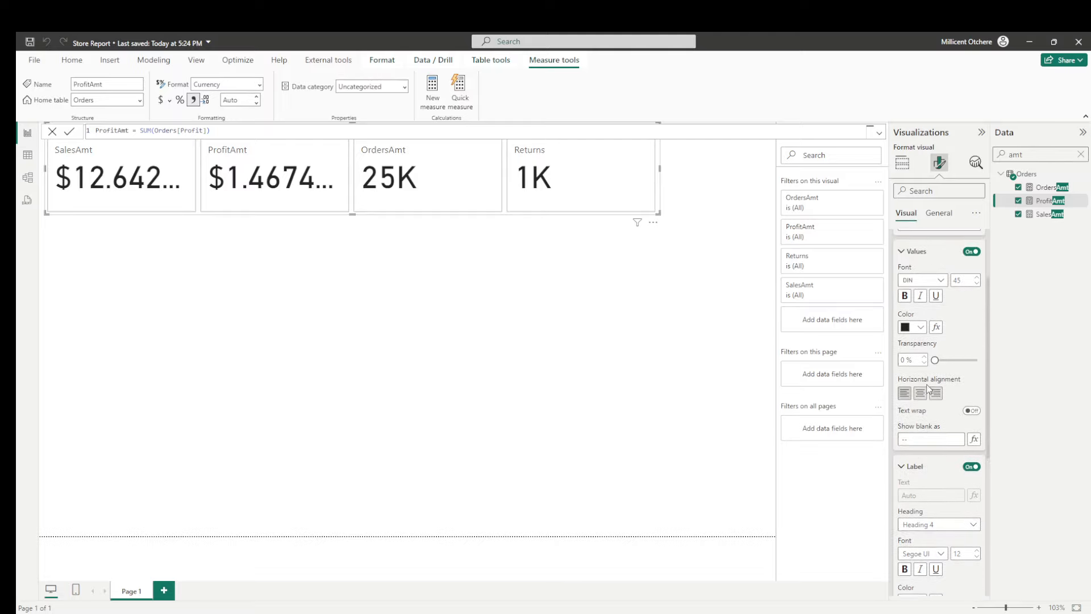
scroll(930, 378, up, 2)
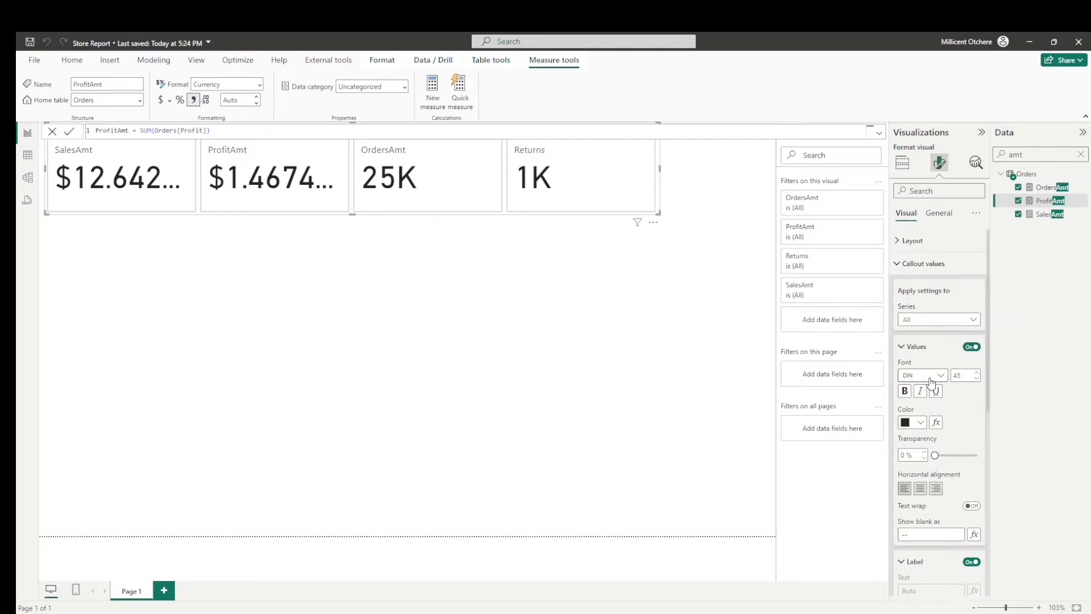
click(917, 320)
click(912, 346)
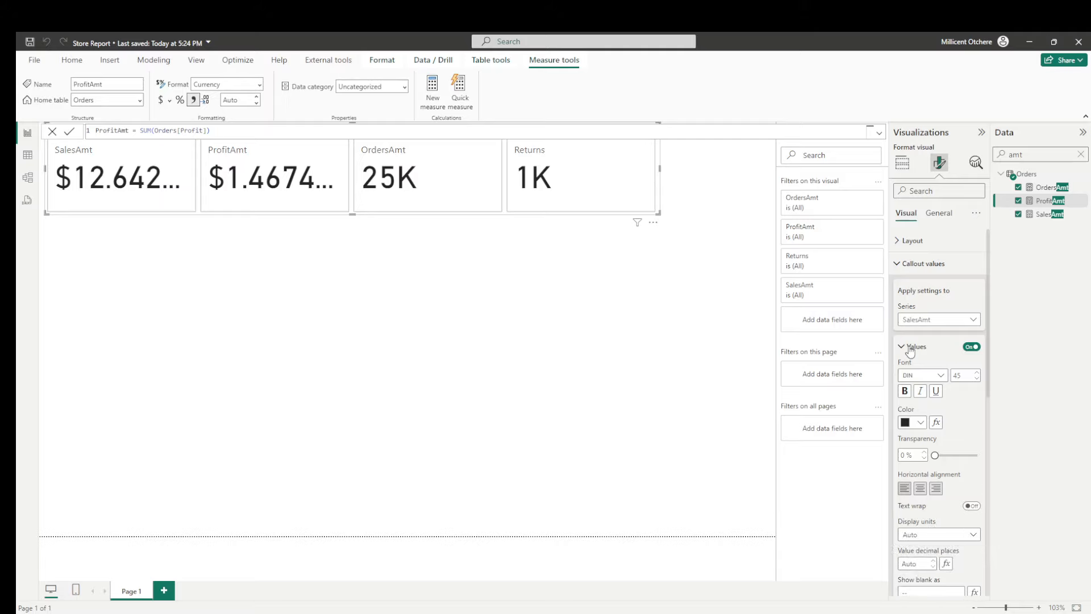
scroll(916, 387, down, 2)
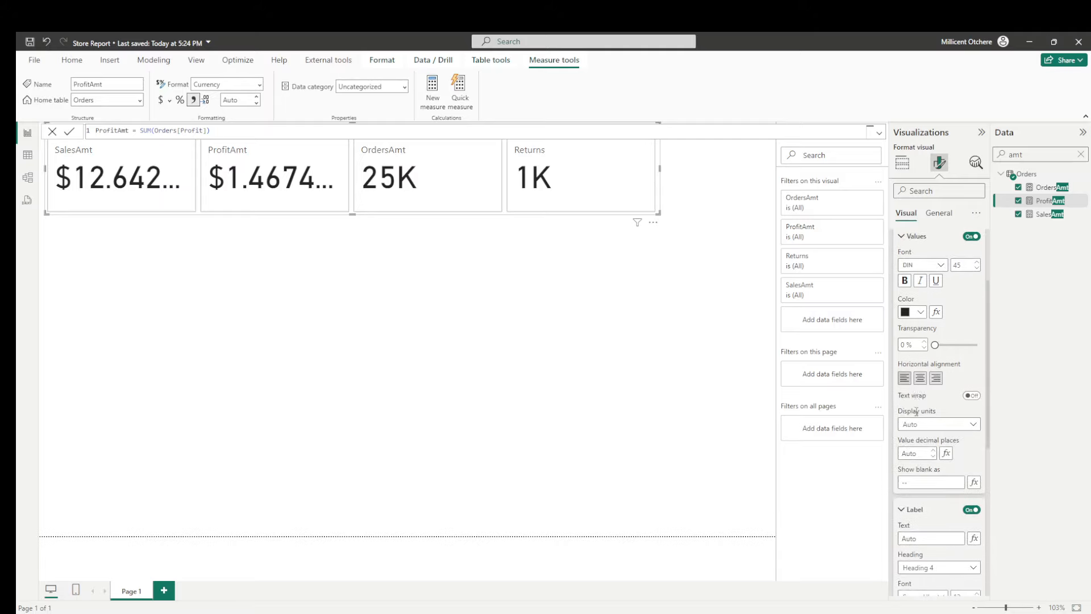
click(927, 429)
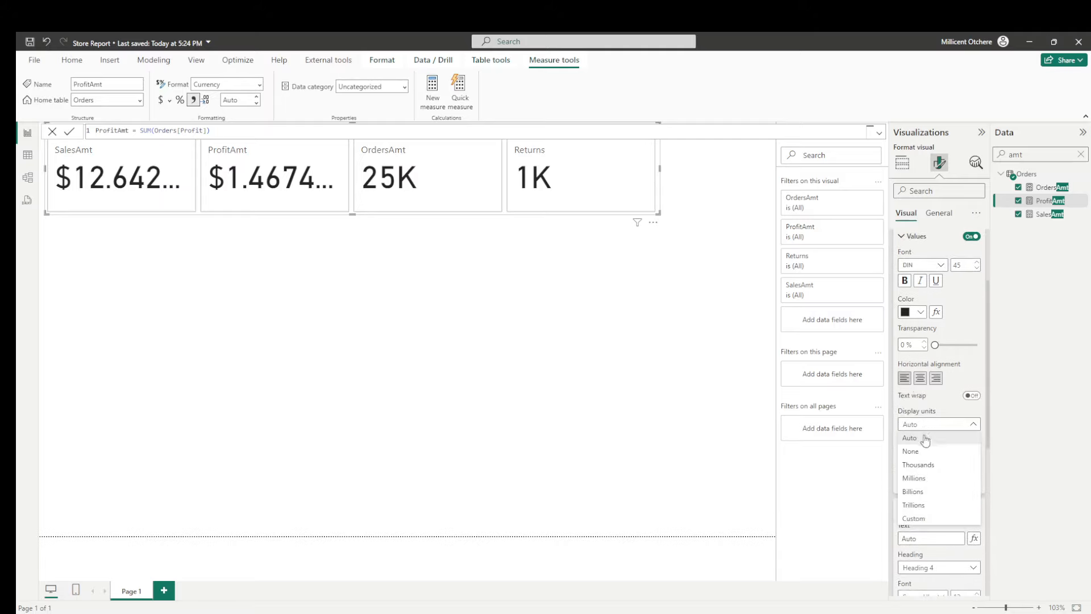
click(924, 479)
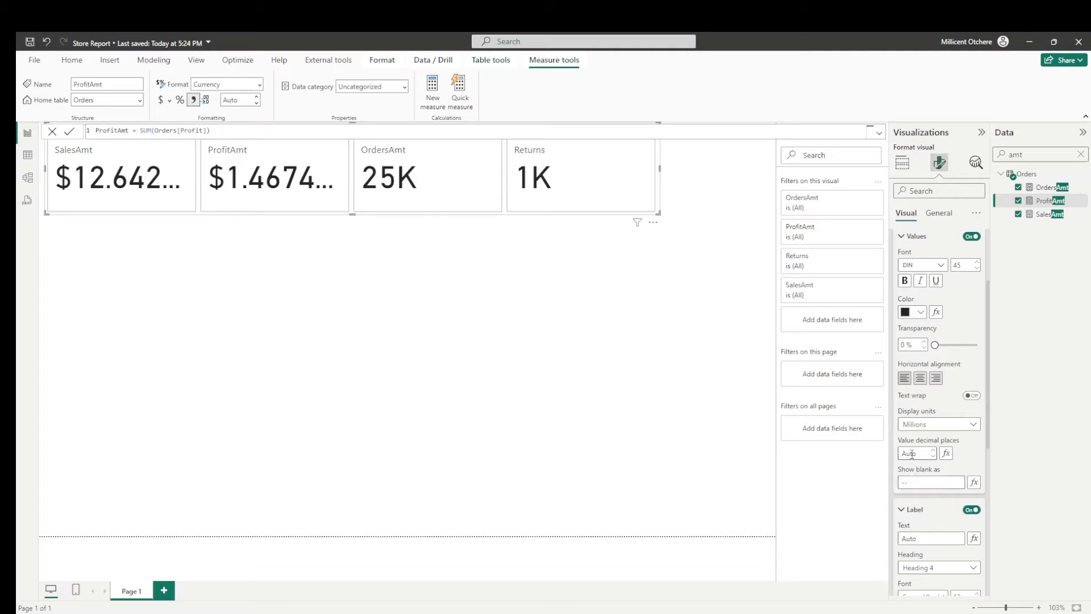
click(912, 453)
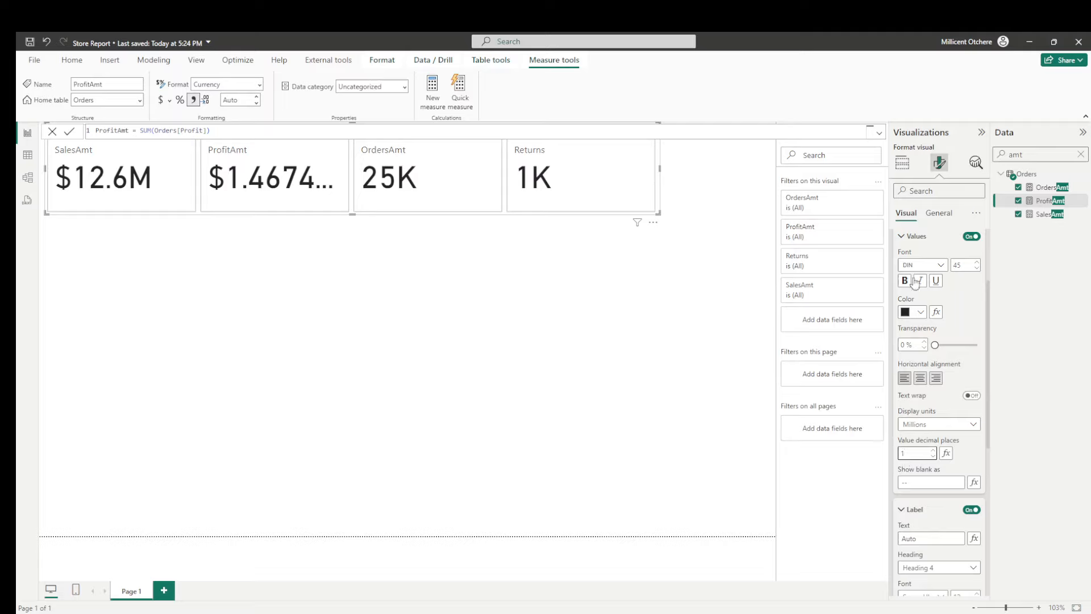
- Set the card's ProfitAmt callout value to display in Millions with 1 decimal place
scroll(915, 282, up, 3)
click(921, 322)
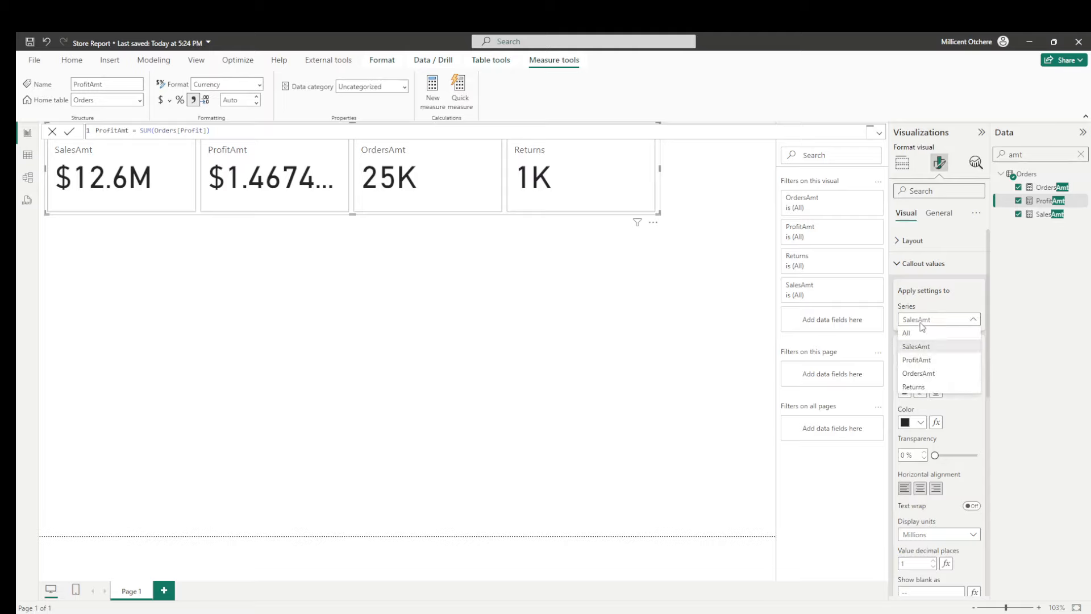
click(913, 362)
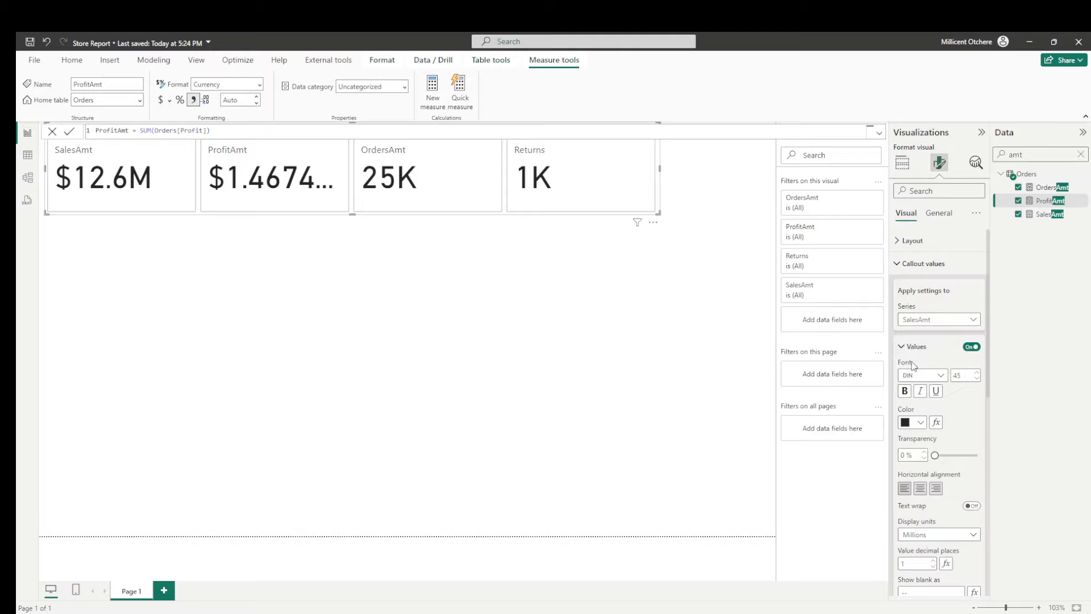
scroll(934, 381, down, 3)
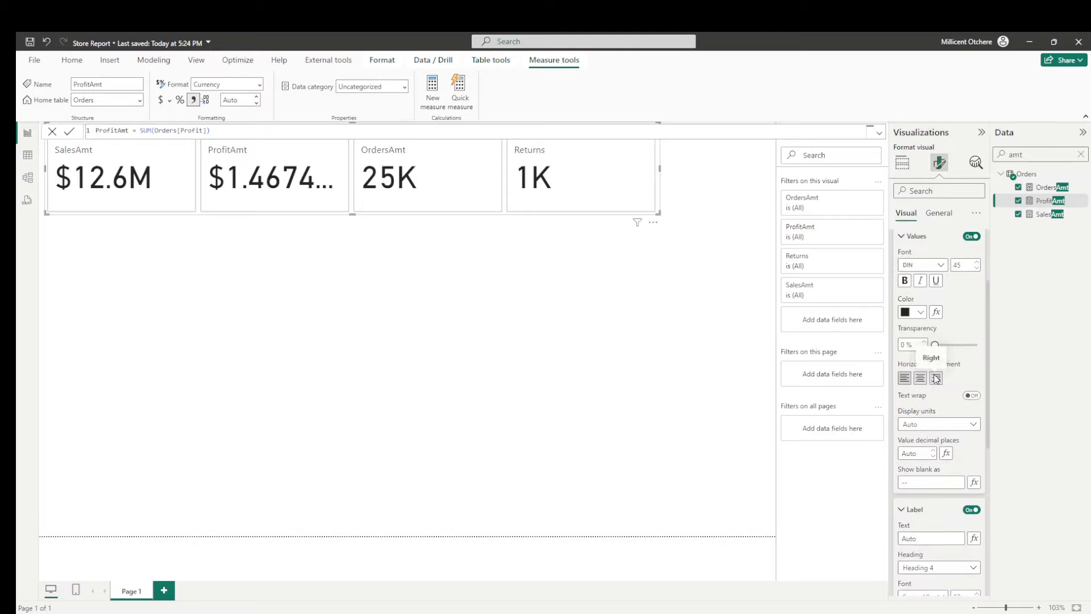
click(942, 429)
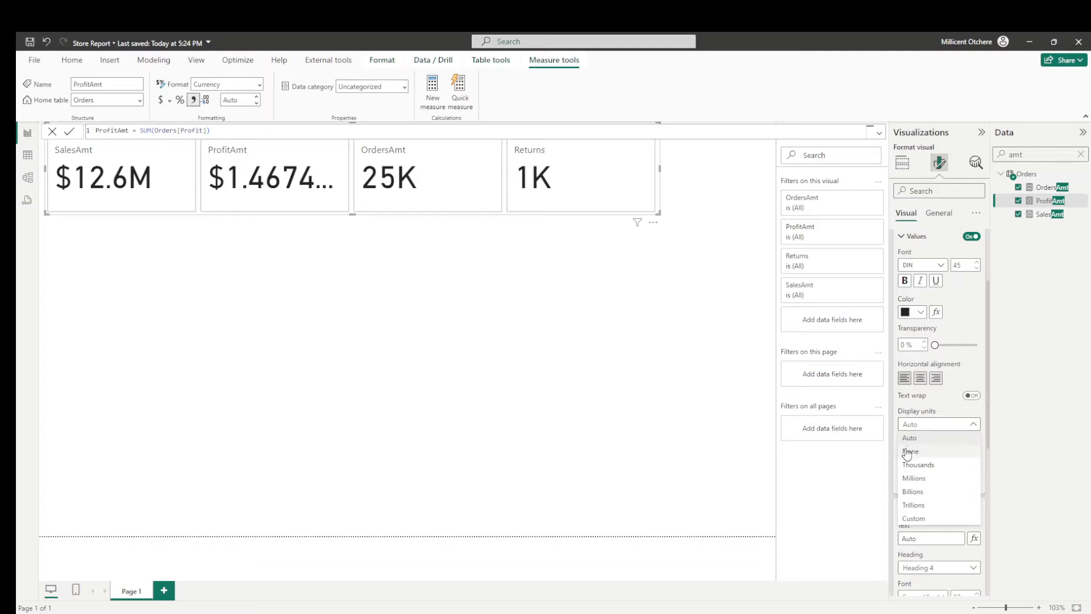
click(913, 479)
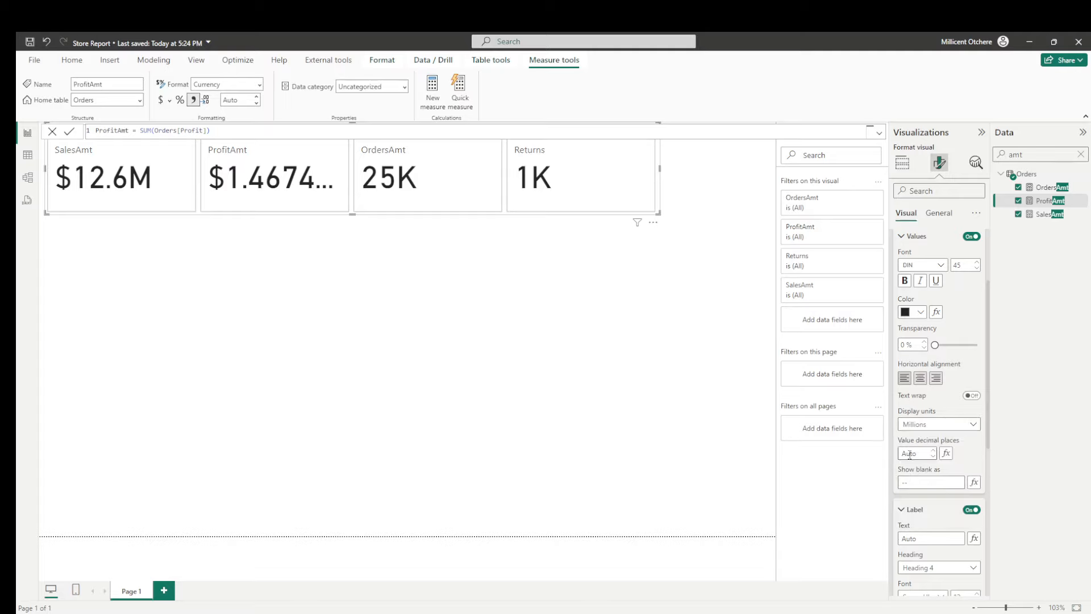
click(910, 455)
text(1)
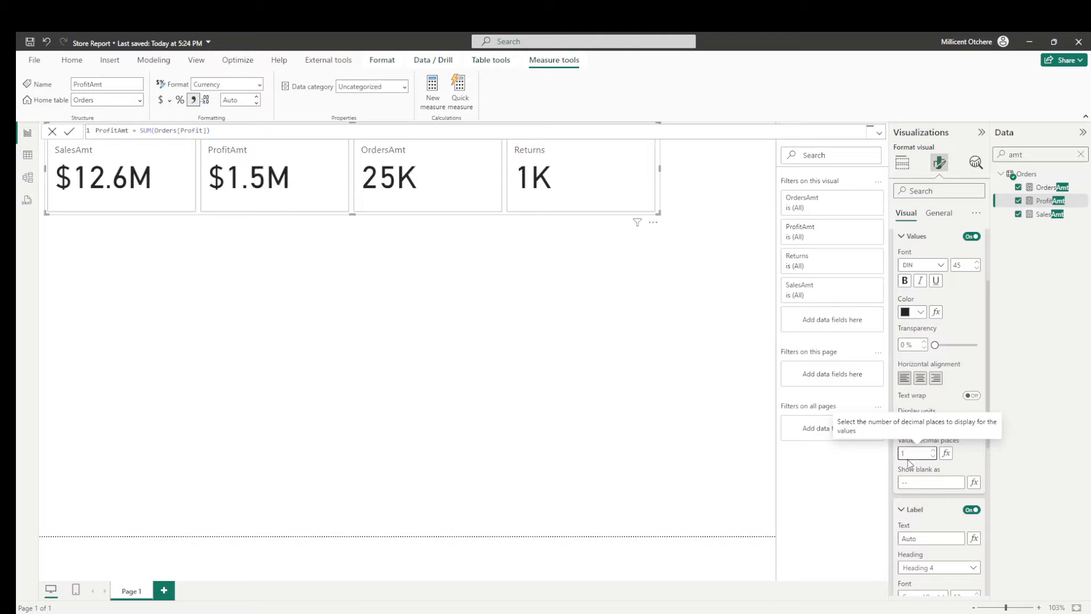
- Set the card's OrdersAmt callout value to display units of None
scroll(936, 359, up, 3)
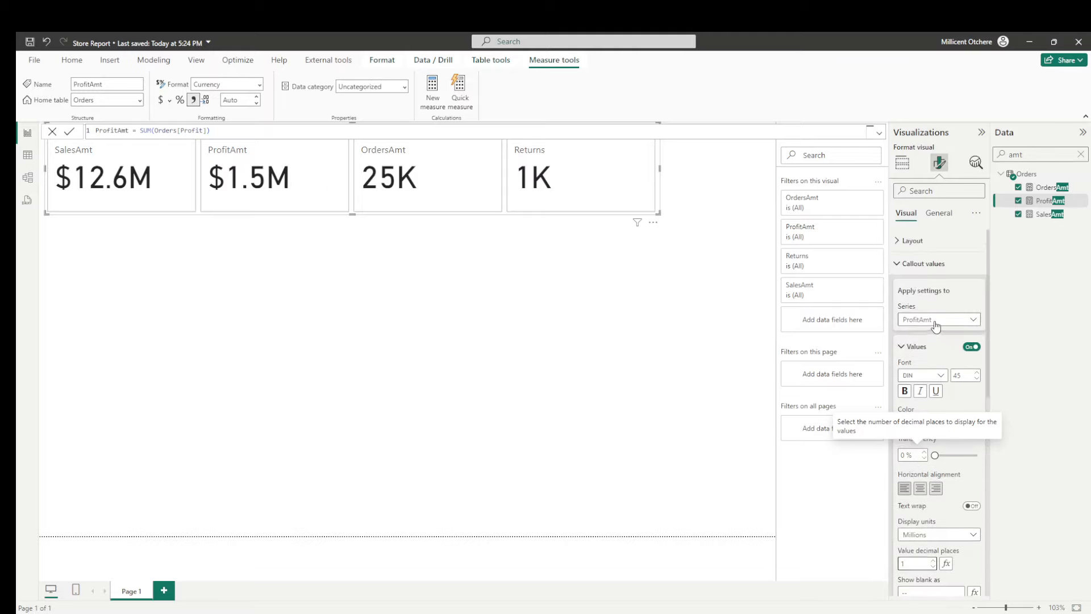
click(938, 319)
click(920, 374)
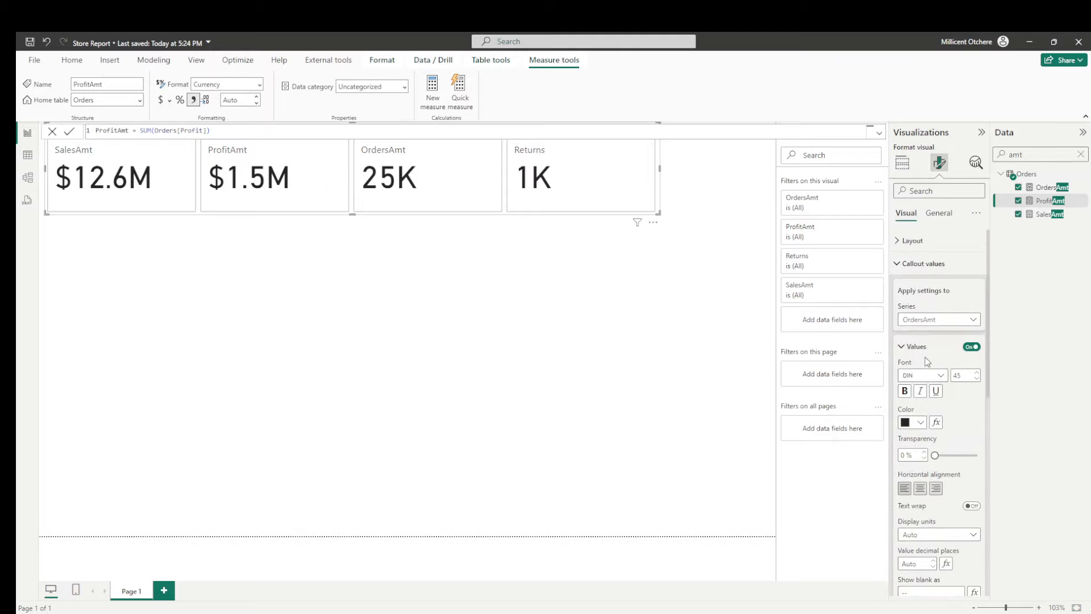
scroll(926, 355, down, 2)
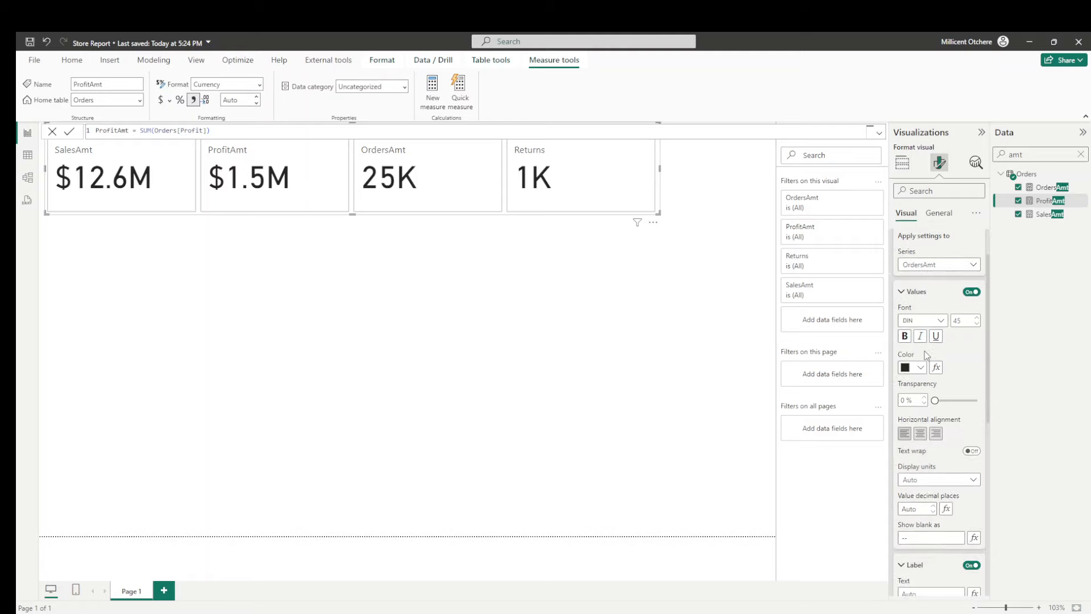
scroll(926, 360, down, 2)
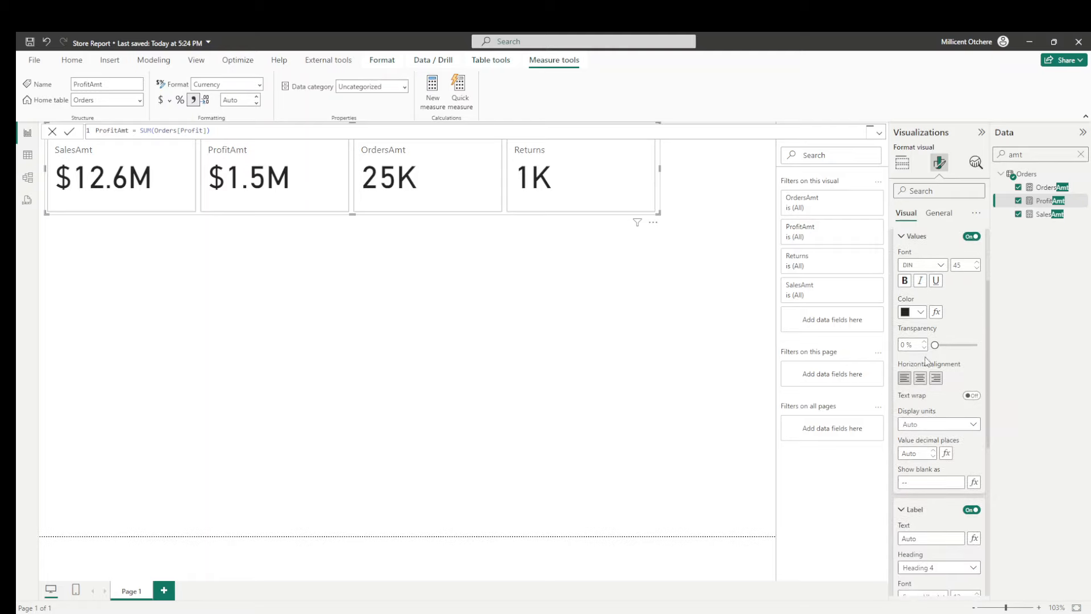
click(915, 428)
click(910, 451)
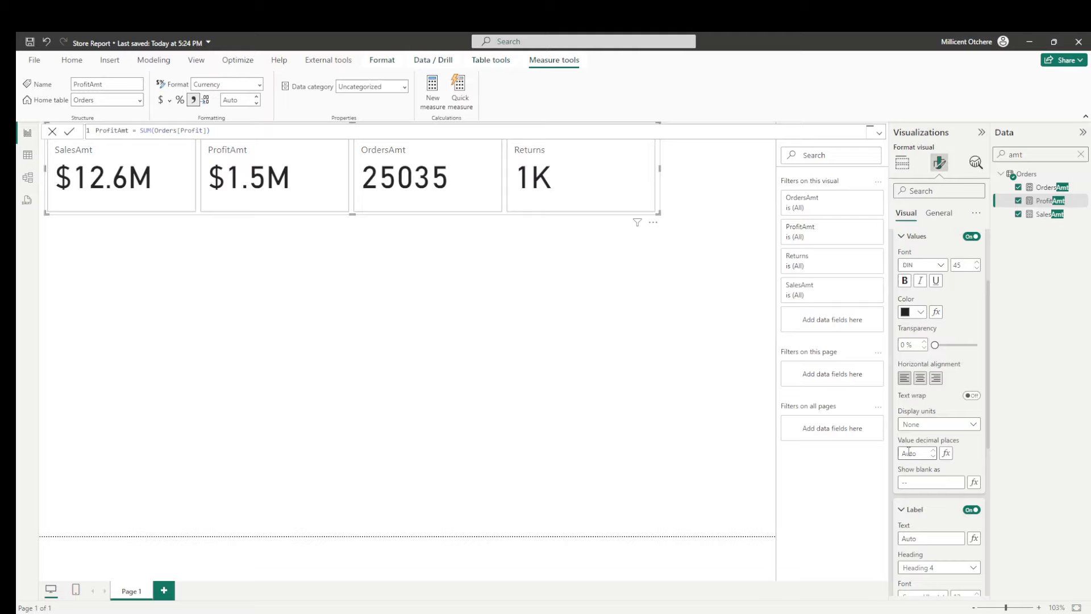
- Set the card's Returns callout value to display units of None
scroll(928, 355, up, 2)
click(918, 264)
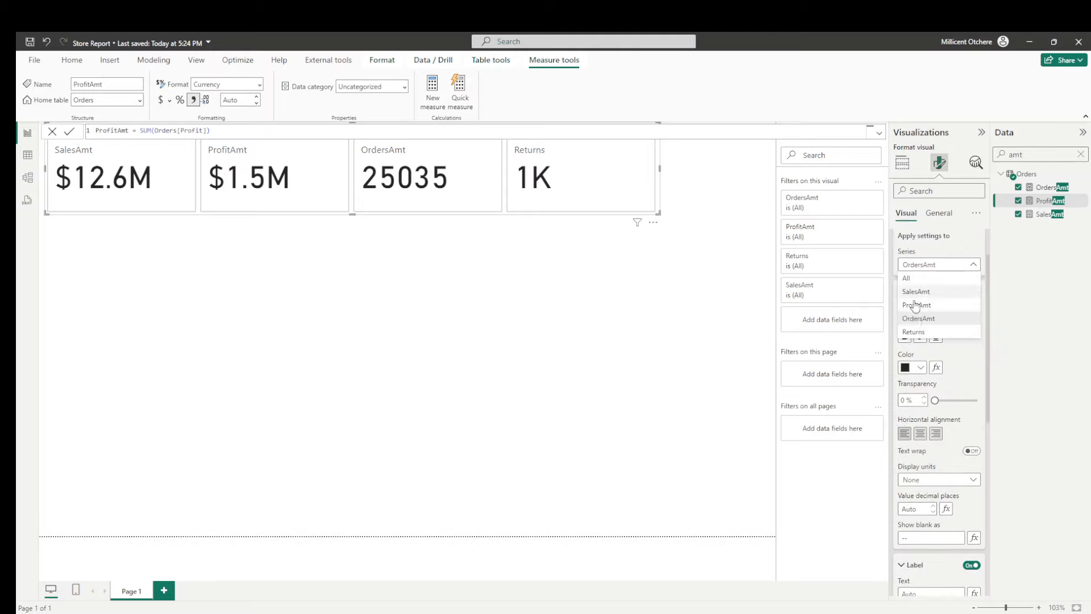
click(916, 330)
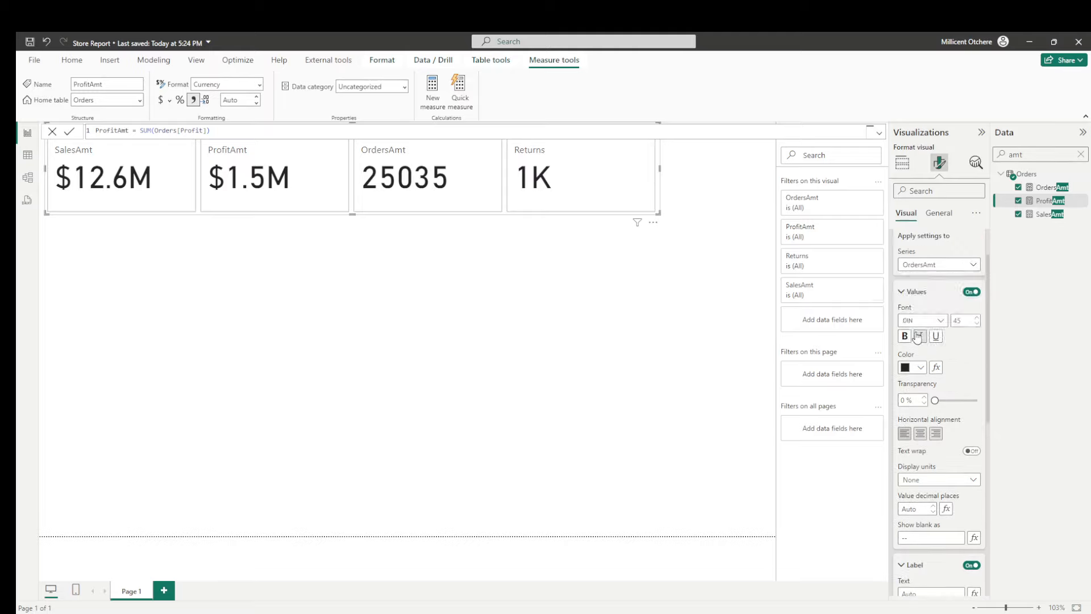
click(926, 481)
click(912, 507)
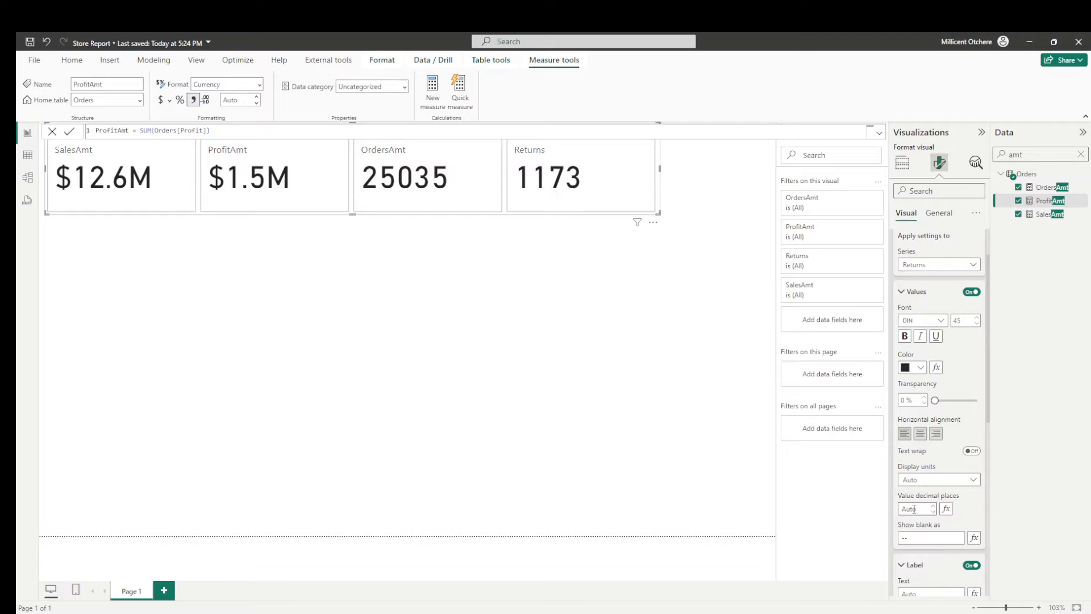
- Close the formula bar and slightly reduce the height of the card visual
click(52, 133)
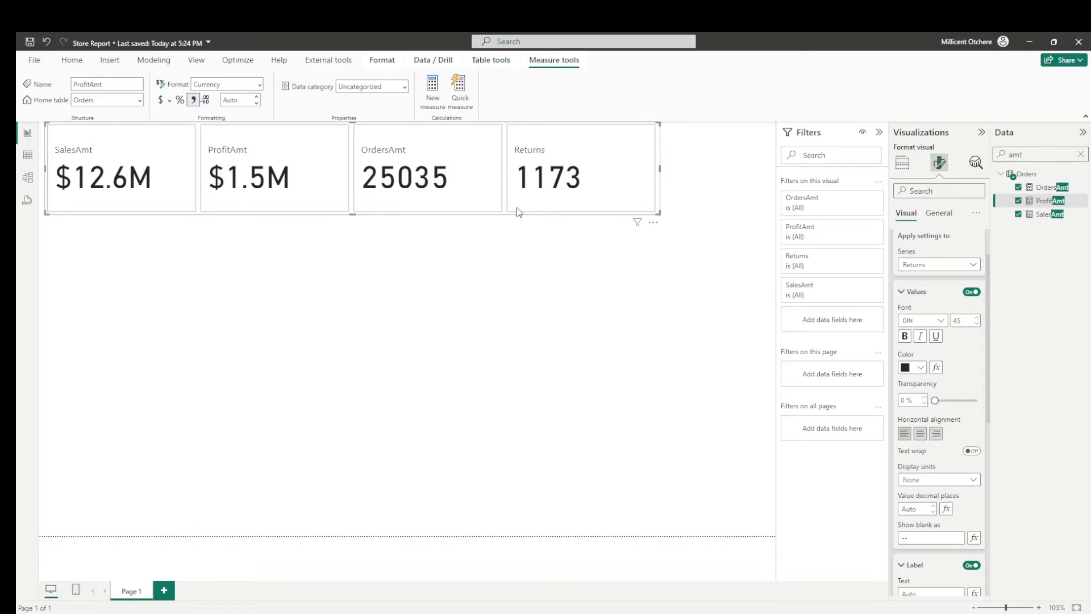
drag(352, 214, 353, 196)
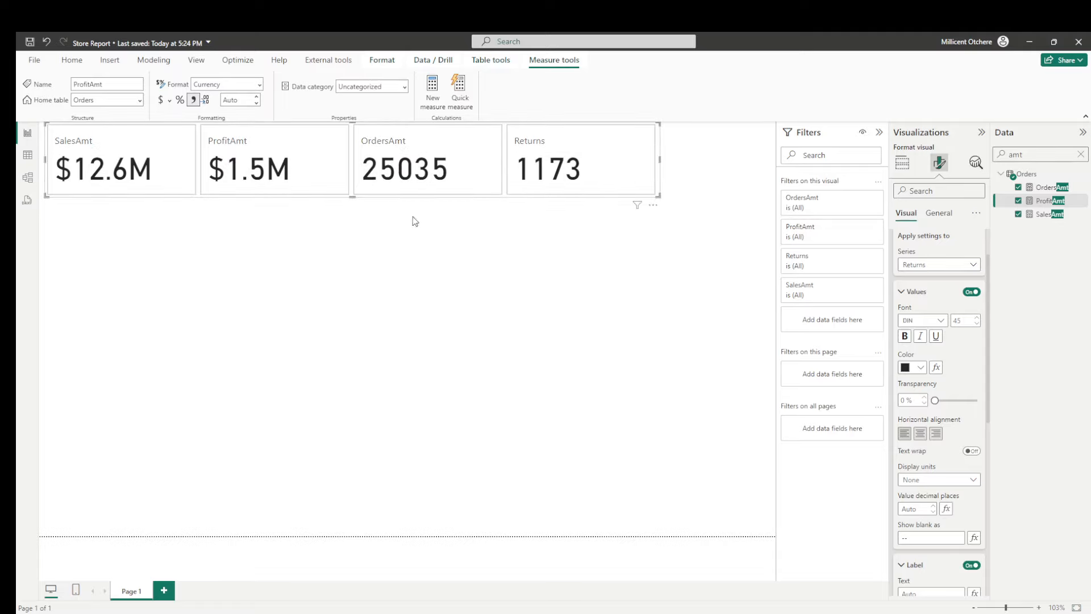
click(544, 260)
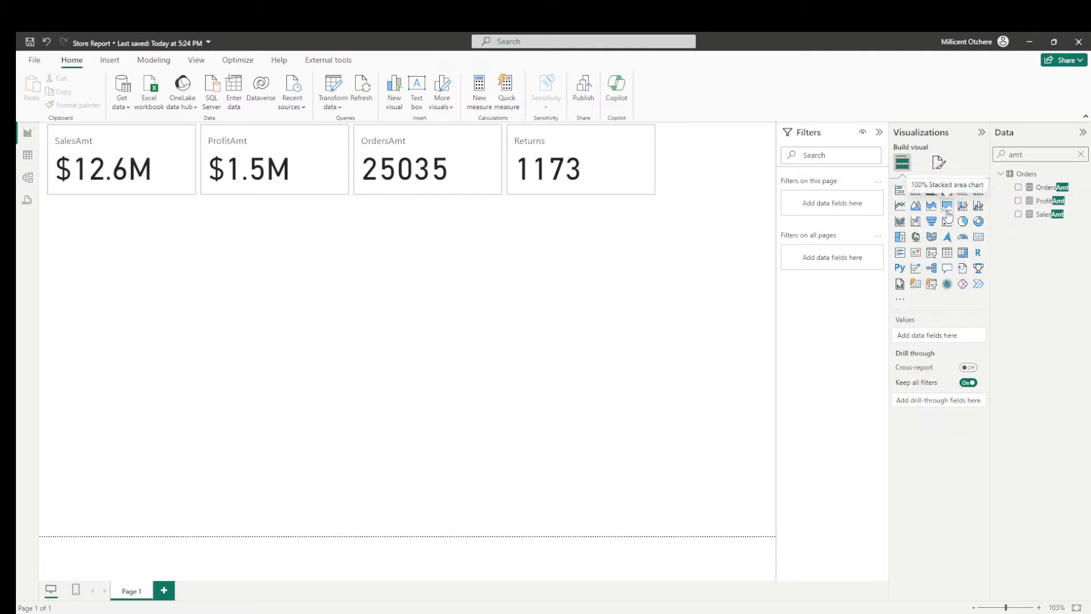
- Create a slicer from the Orders Category field below the cards and narrow it to about half its width
click(1080, 154)
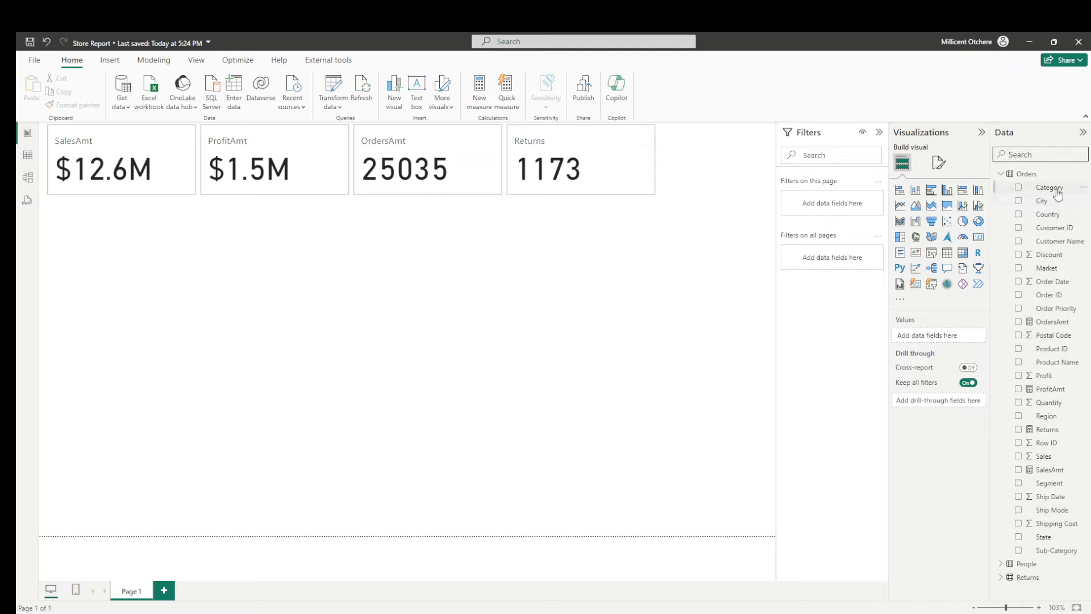
drag(1051, 188, 641, 304)
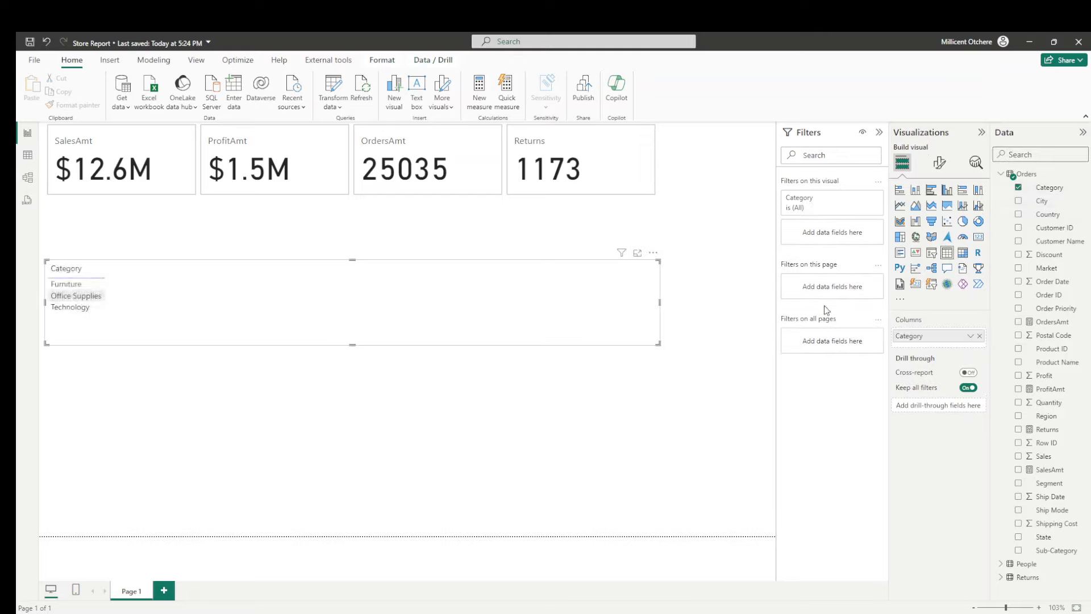
click(933, 256)
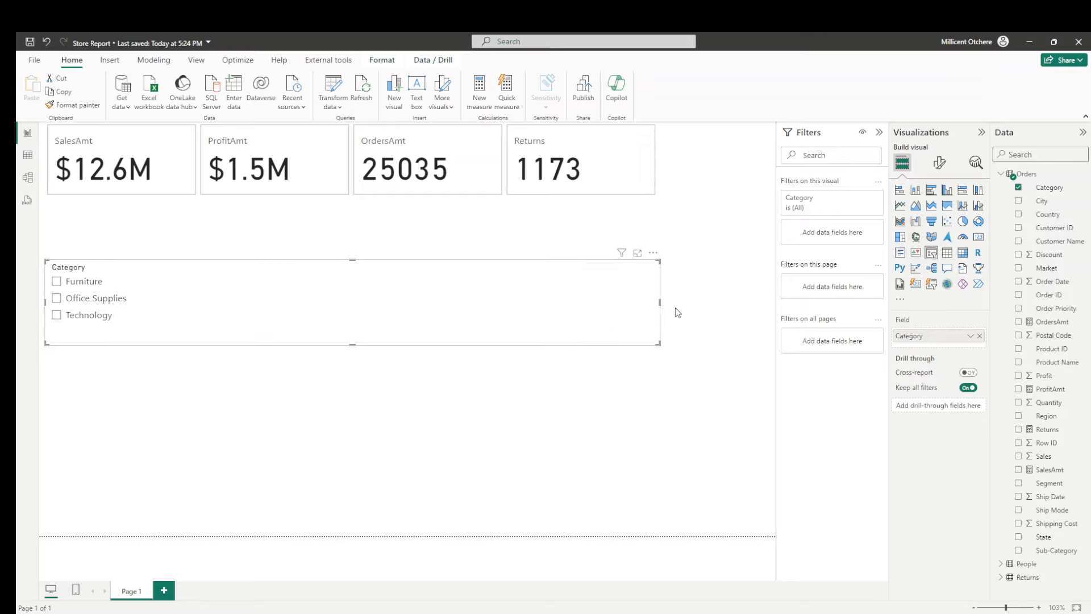
drag(661, 303, 352, 299)
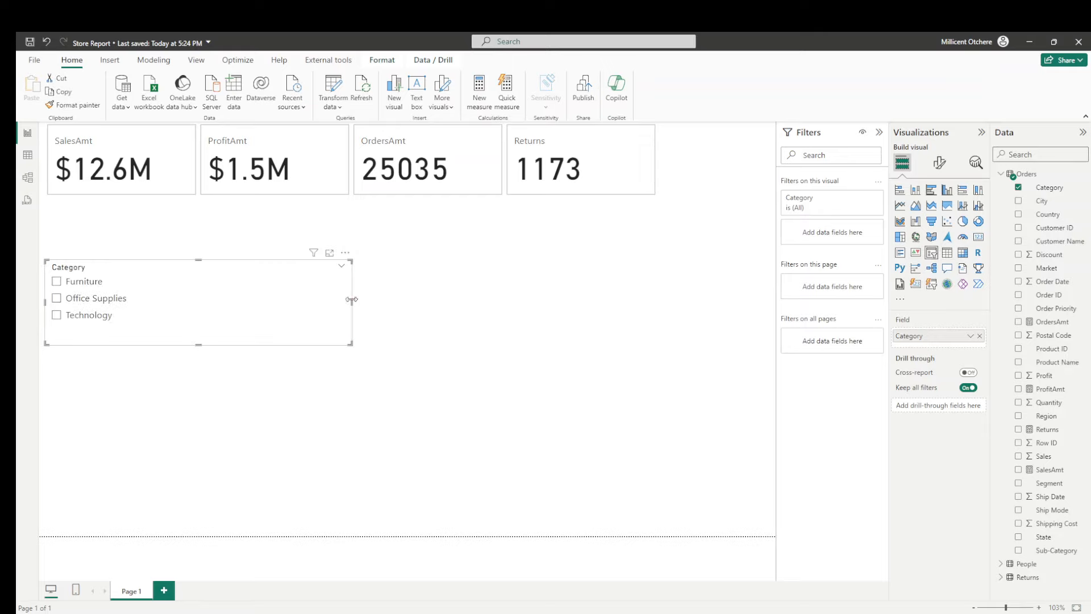
click(629, 309)
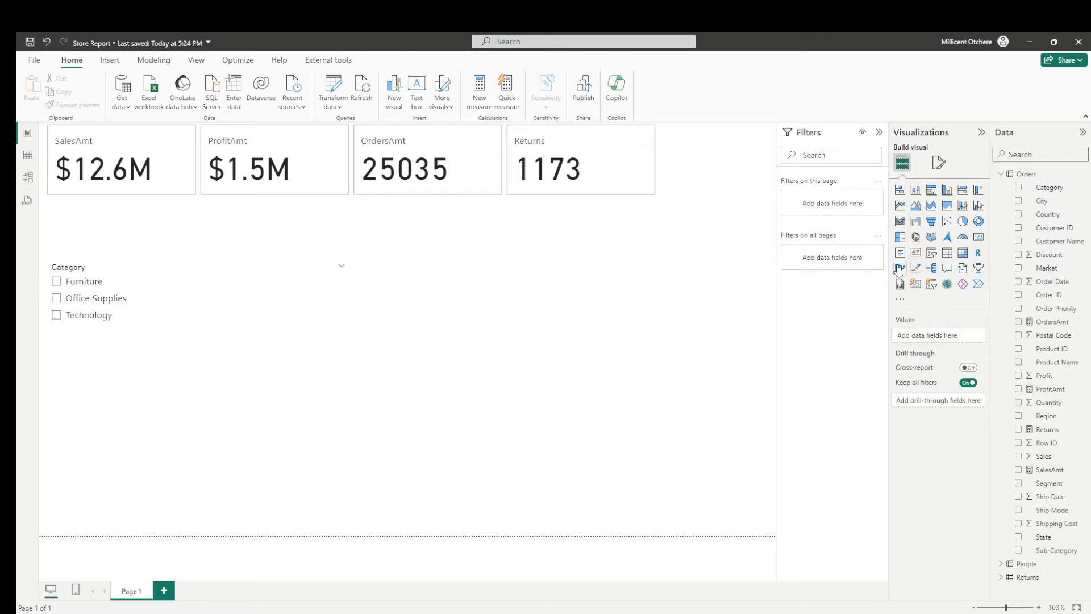
- Add a second slicer beside the Category slicer and populate it with the Sub-Category field
click(934, 259)
drag(89, 419, 266, 296)
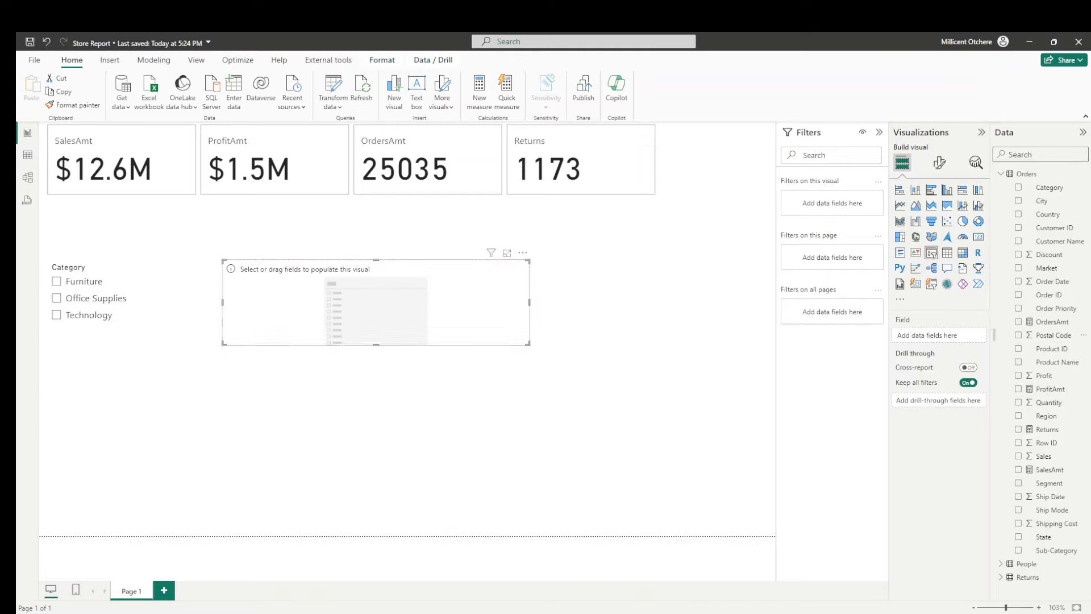
click(1039, 155)
text(cat)
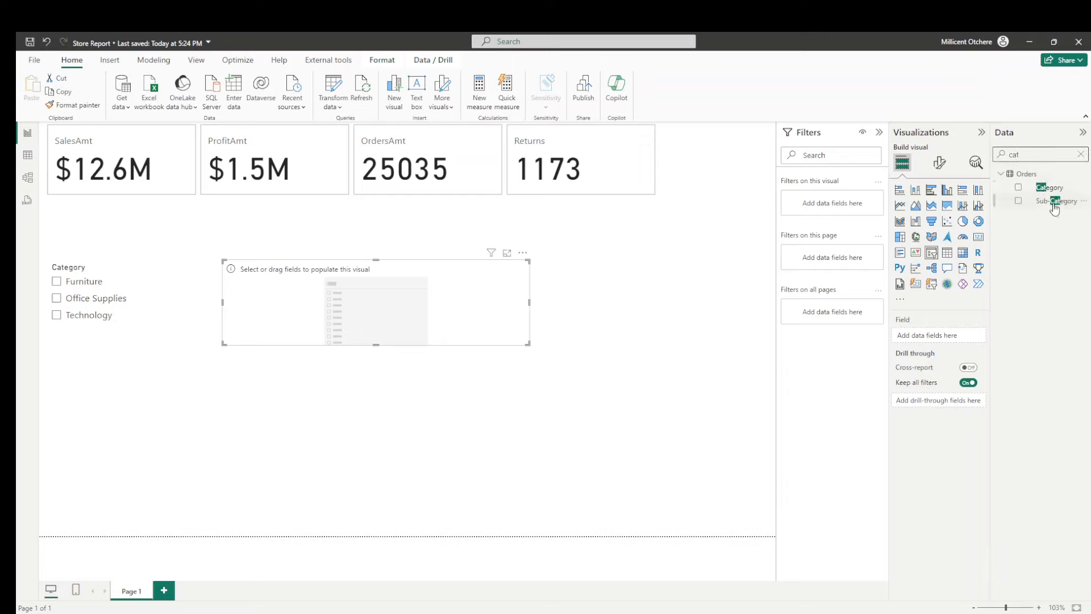
drag(1056, 201, 954, 343)
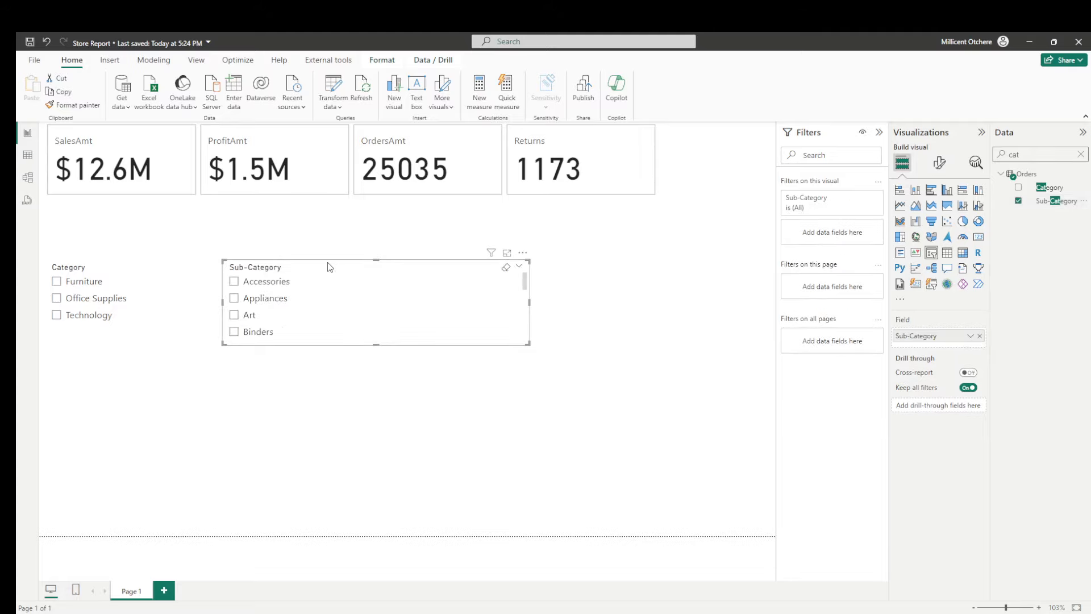
- Shift both slicers away from the page's left edge and narrow the card visual to about a third of its width against that edge
drag(328, 264, 416, 220)
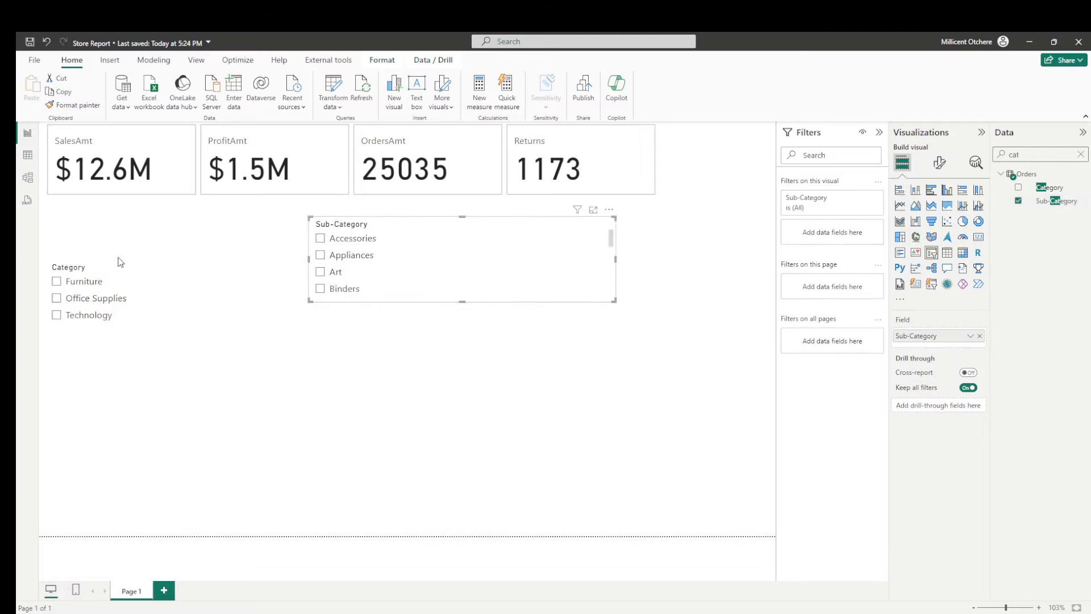
drag(125, 266, 244, 257)
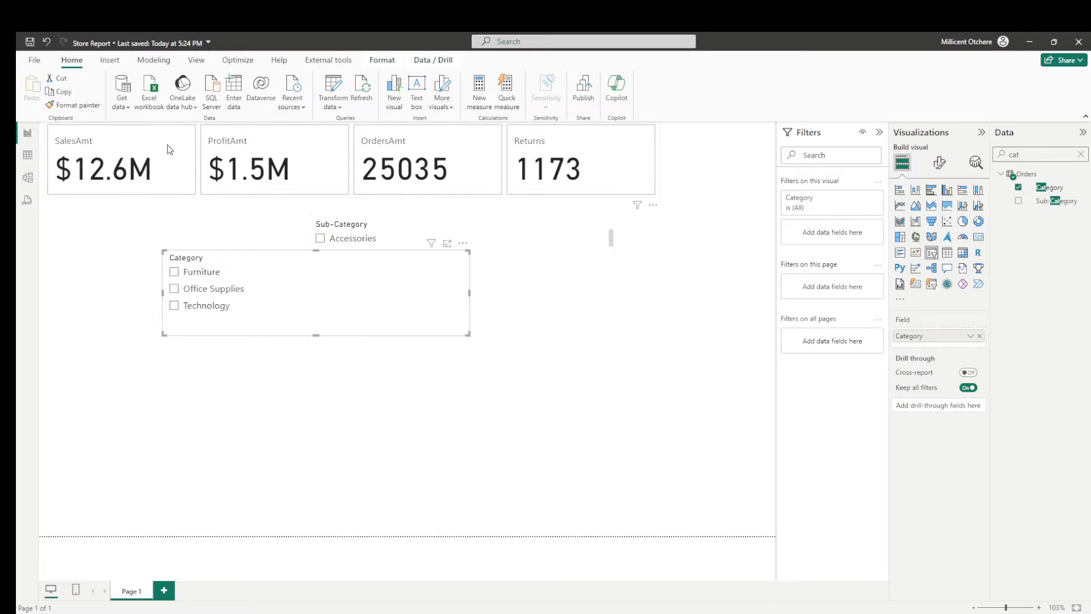
drag(161, 134, 155, 140)
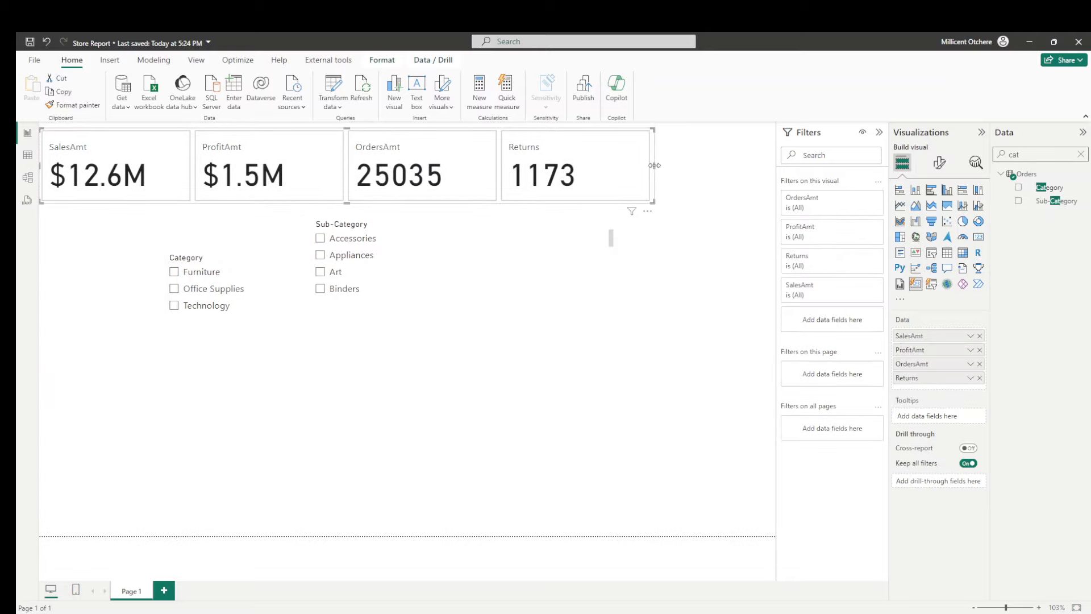
drag(655, 166, 238, 244)
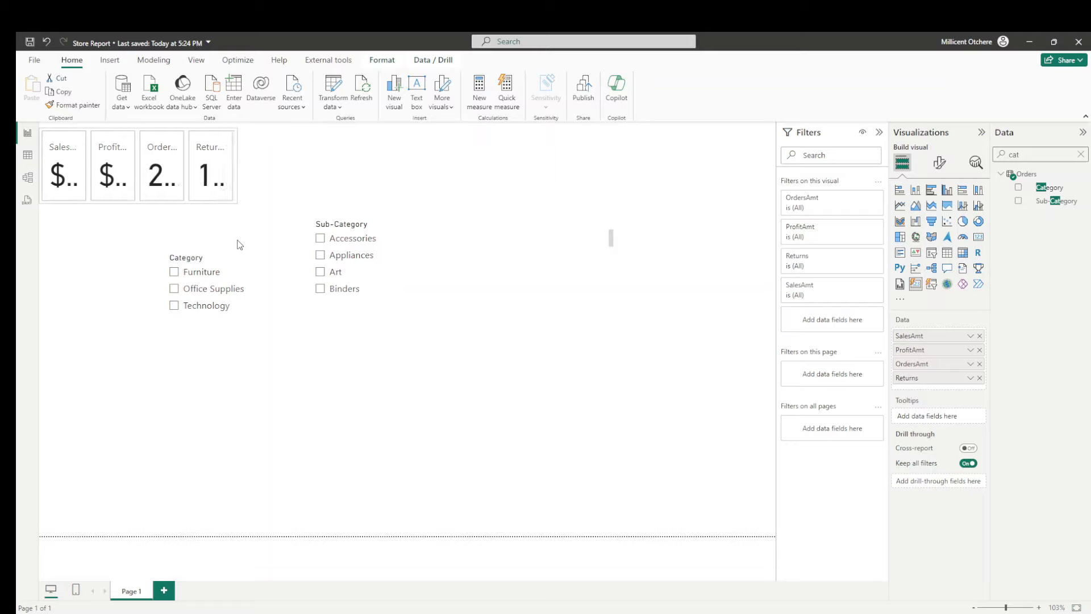
- Arrange the cards in a single column with a maximum of 5 shown, and resize the visual to a narrow strip spanning the page height
click(940, 163)
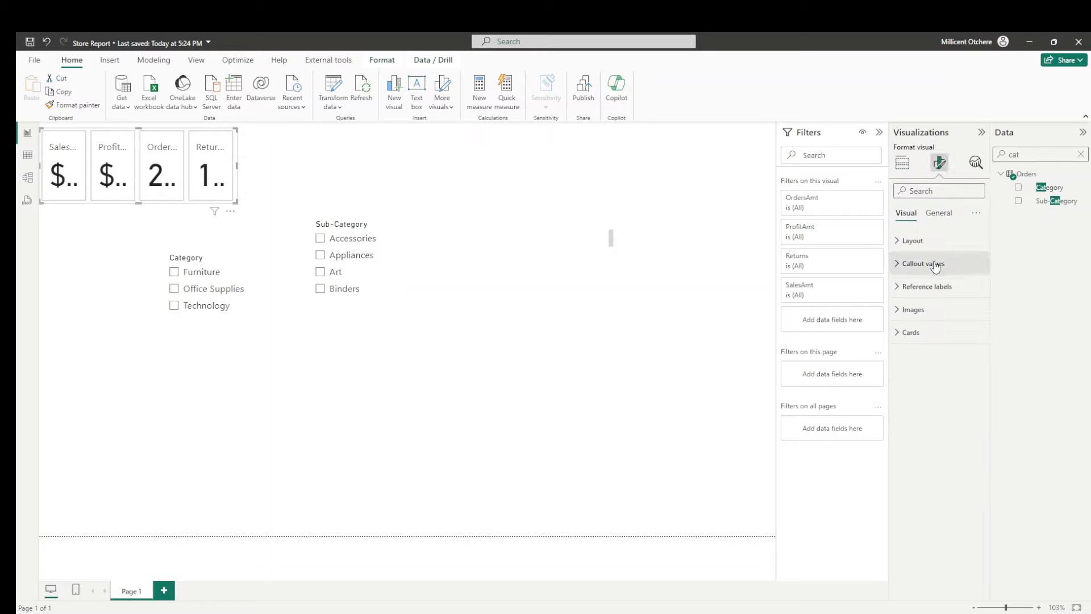
click(919, 242)
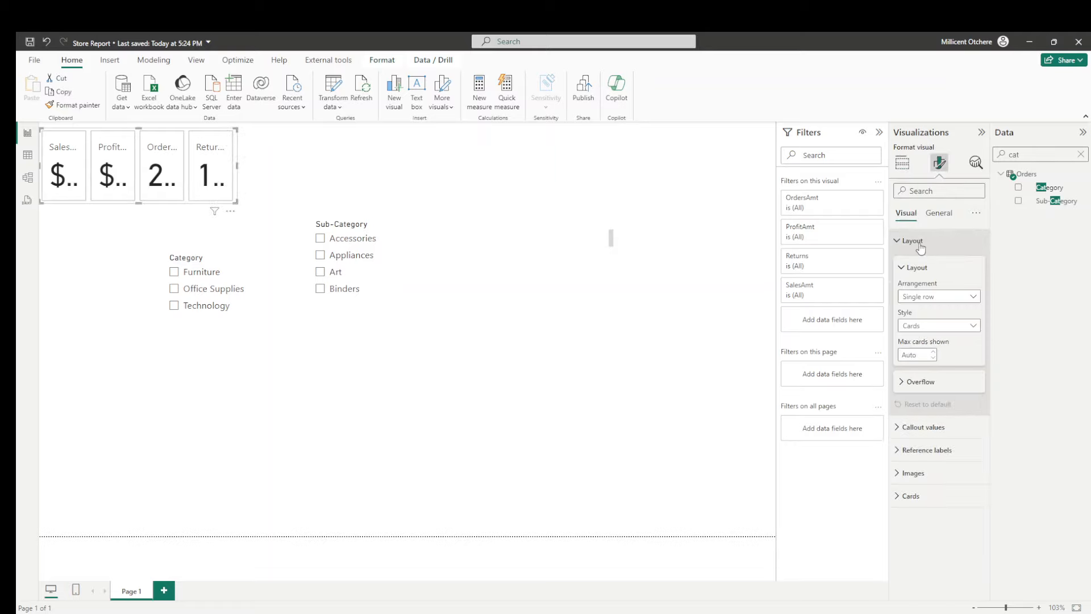
click(937, 299)
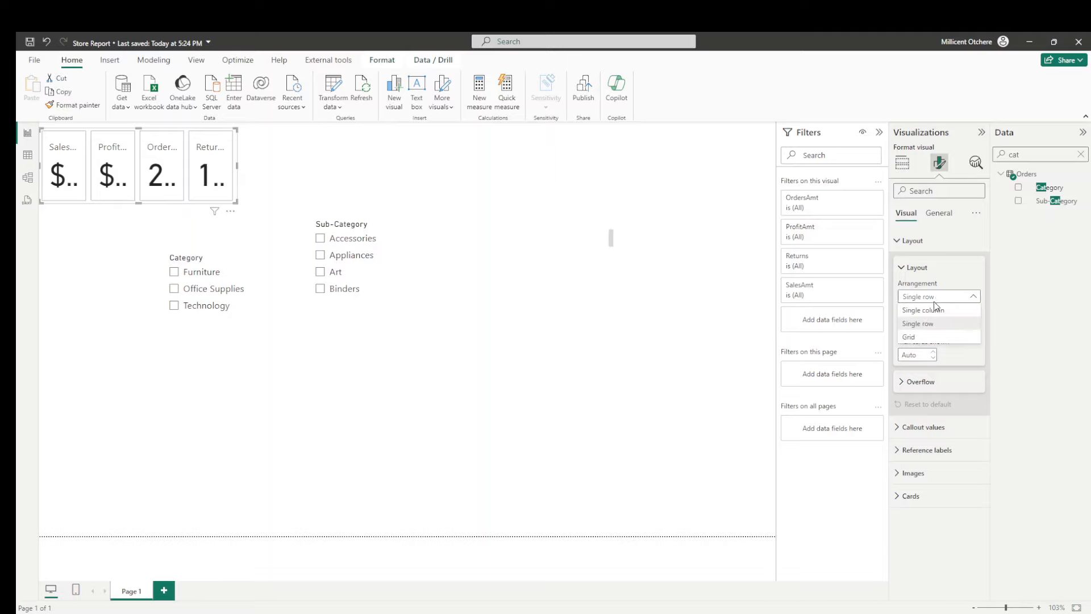
click(929, 310)
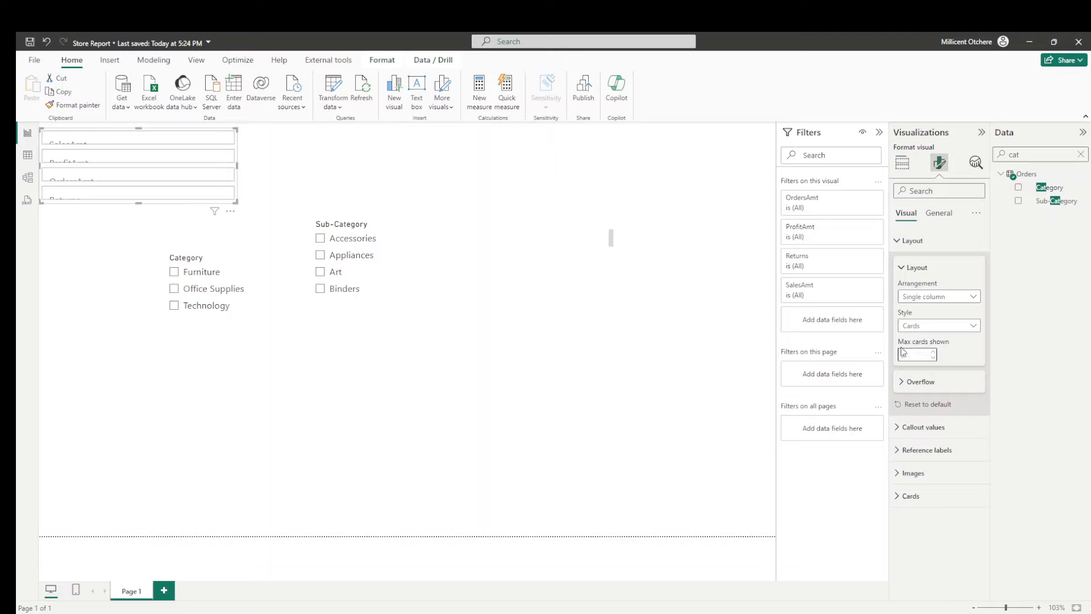
drag(137, 202, 97, 528)
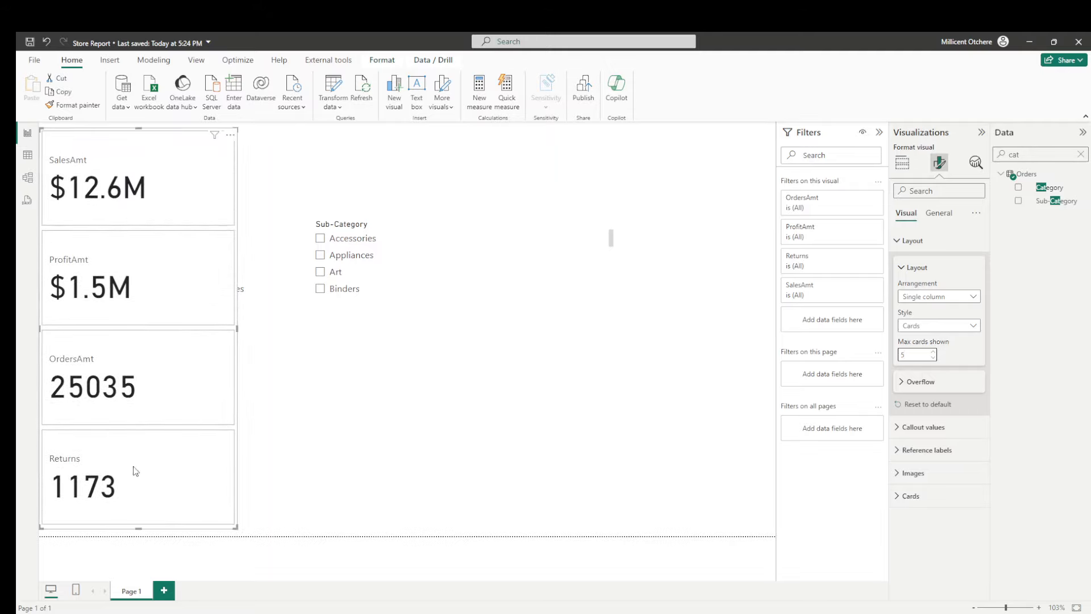
drag(238, 328, 162, 328)
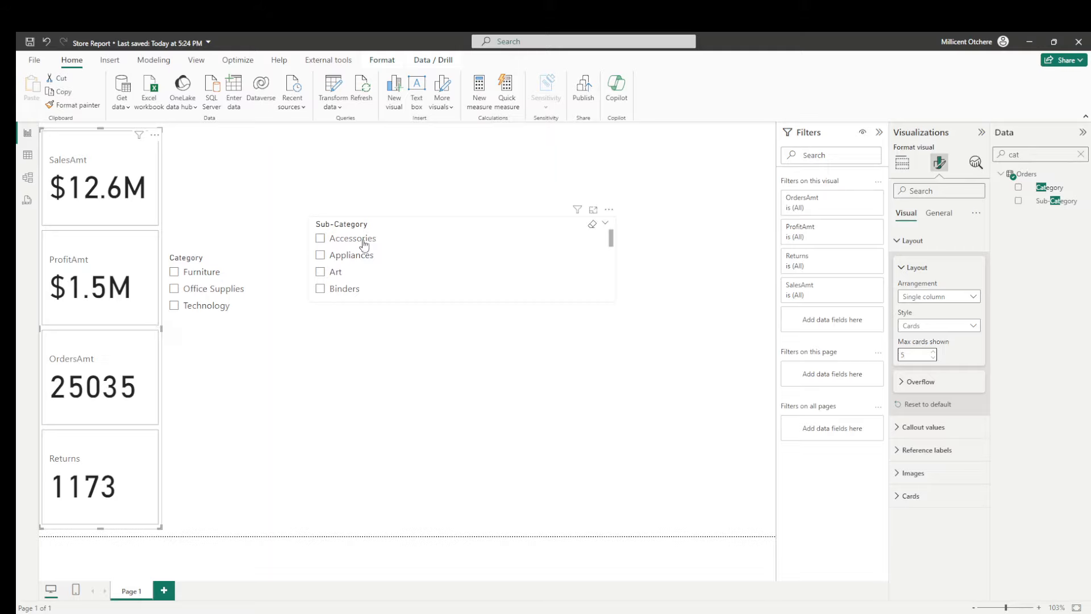
- Place the Category and Sub-Category slicers side by side along the top of the page and shorten the Sub-Category slicer
drag(377, 224, 471, 172)
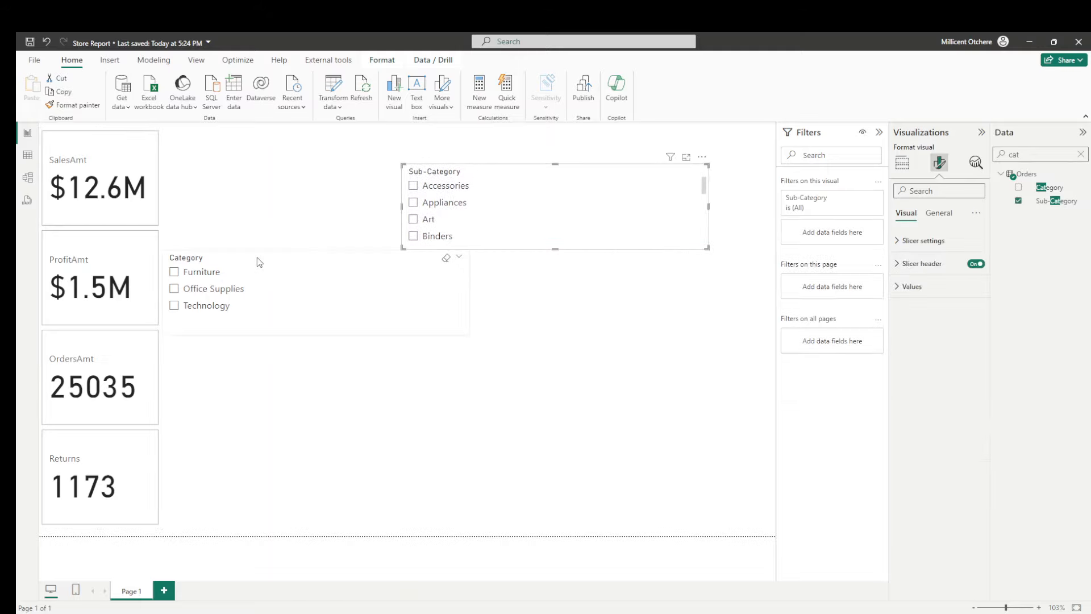
drag(261, 258, 268, 144)
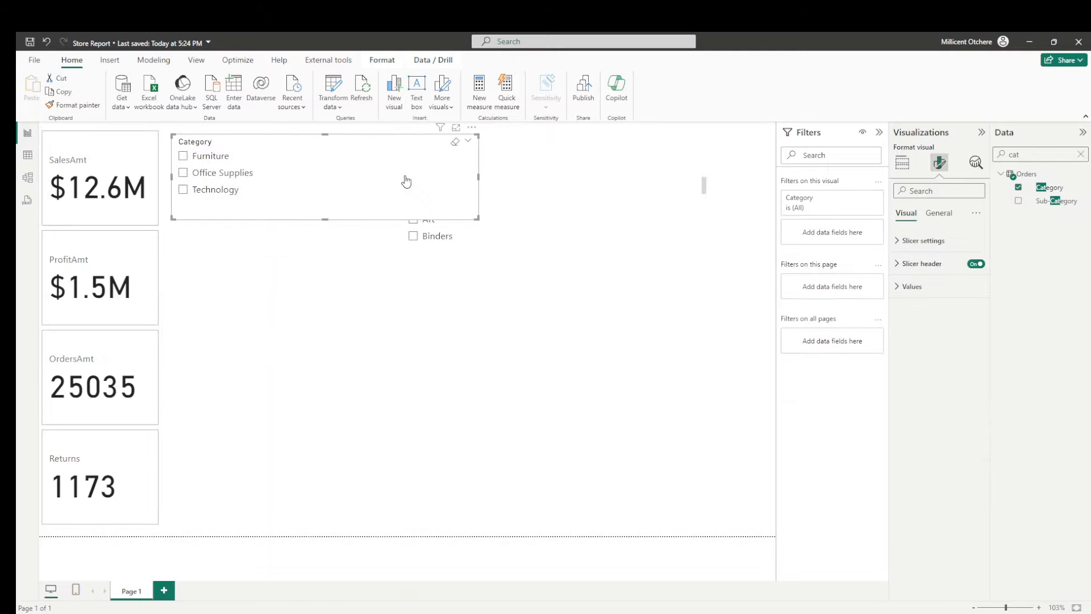
drag(563, 194, 632, 139)
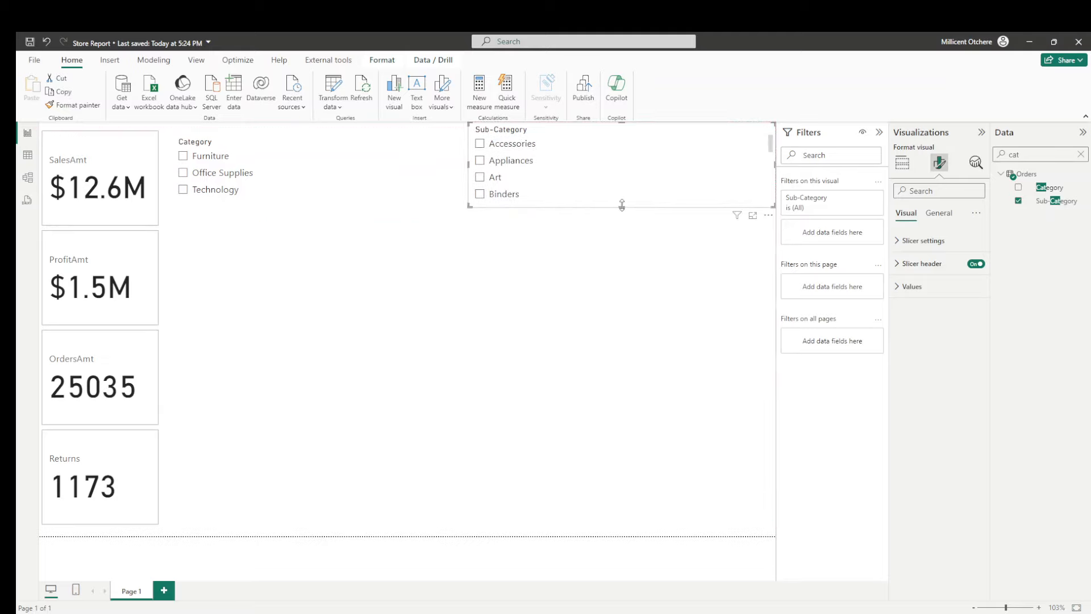
drag(622, 205, 594, 188)
- Select Furniture in the Category slicer, then shrink the slicer and nudge it up level with the top card
click(330, 186)
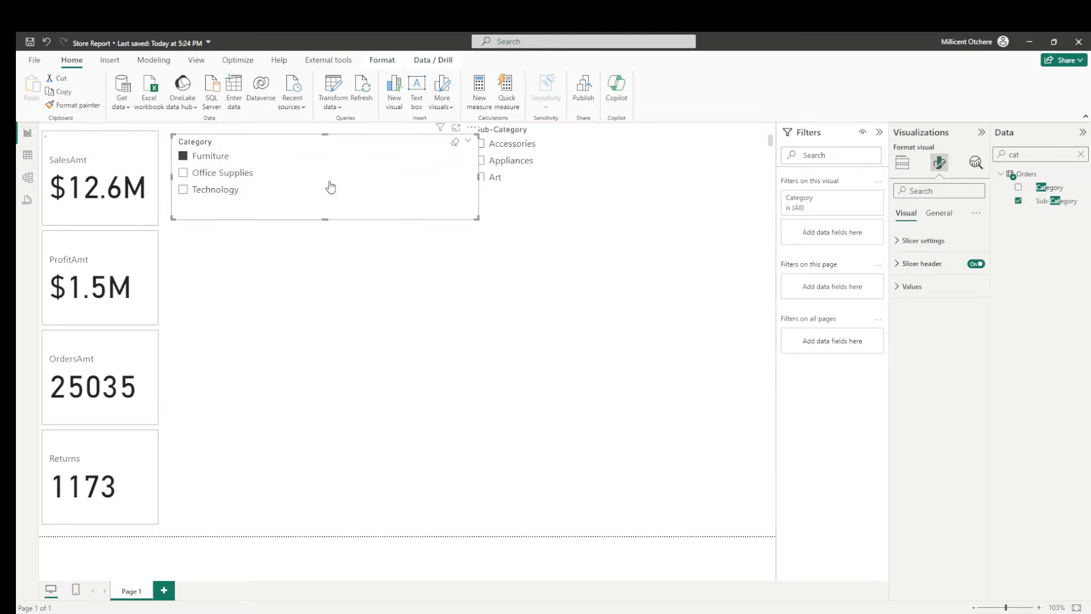
drag(478, 218, 438, 192)
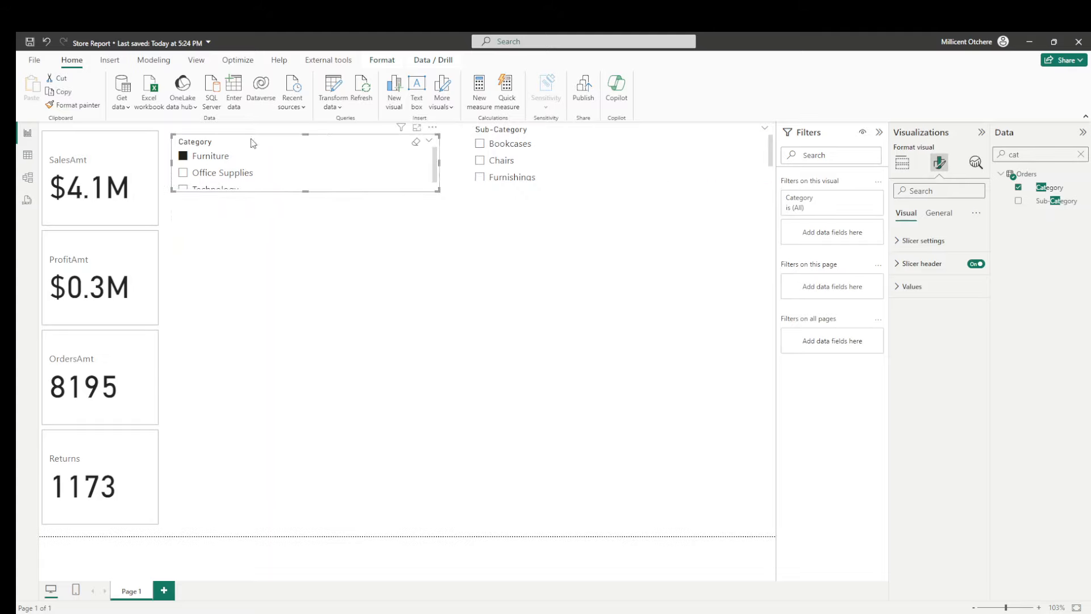
drag(253, 142, 254, 136)
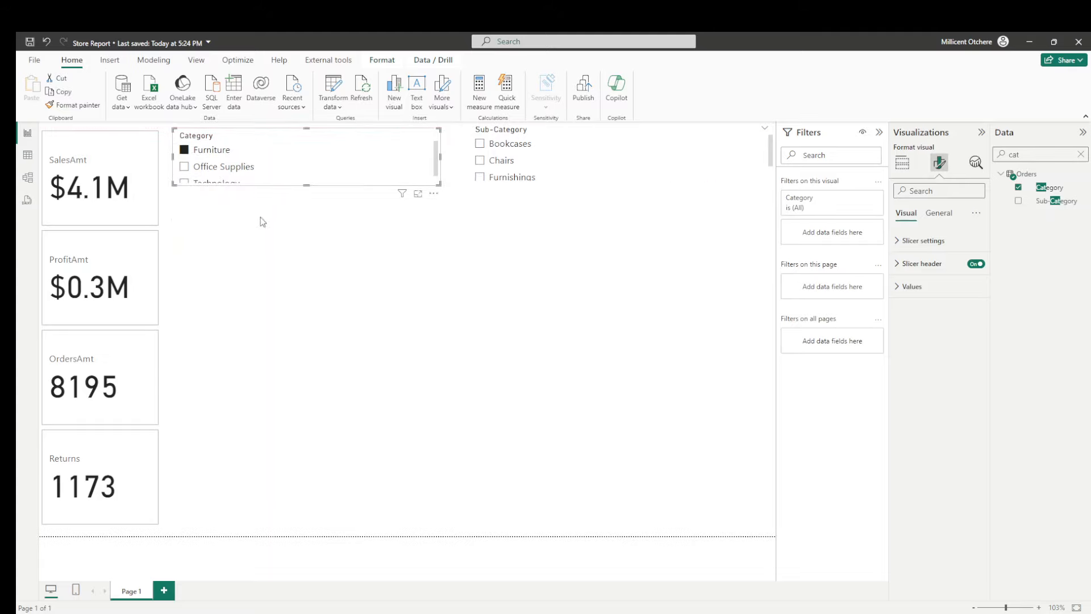
- Lengthen the Category slicer so all three categories fit, and clear its selection
click(254, 254)
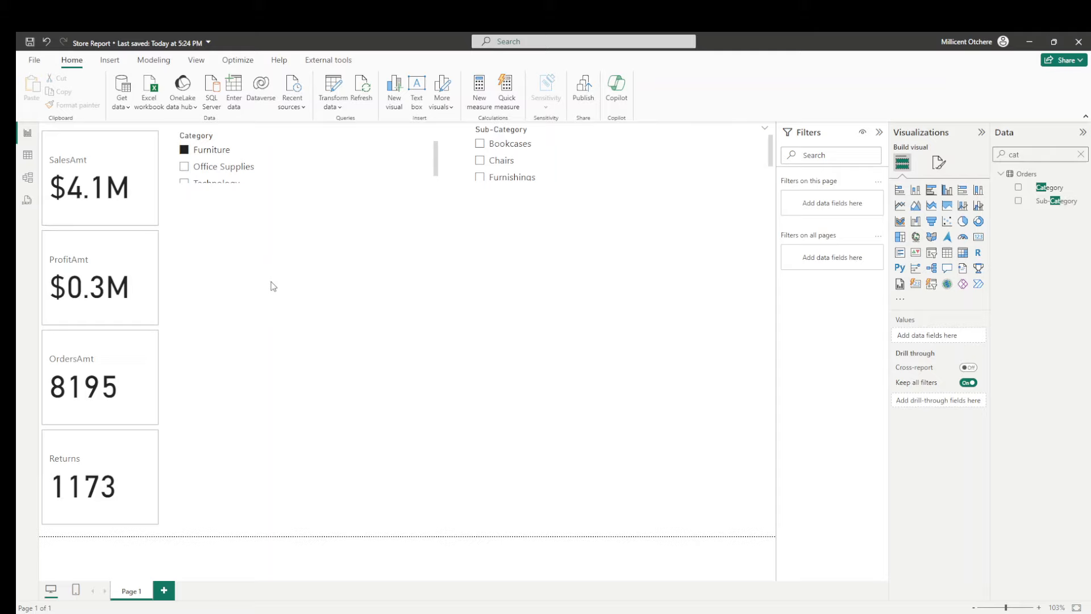
click(306, 190)
drag(305, 186, 307, 194)
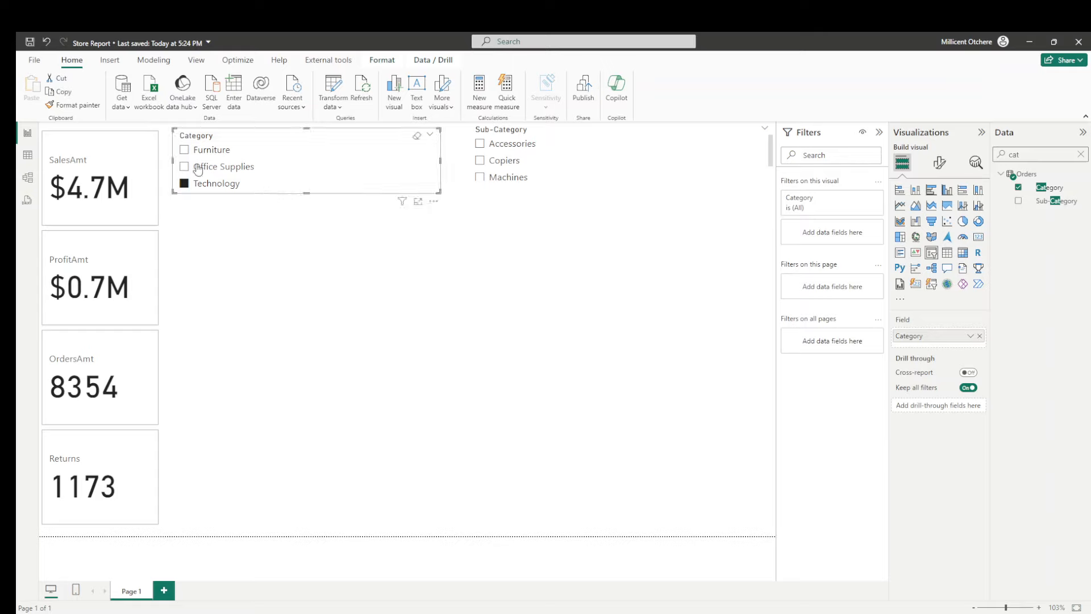
click(185, 185)
click(216, 289)
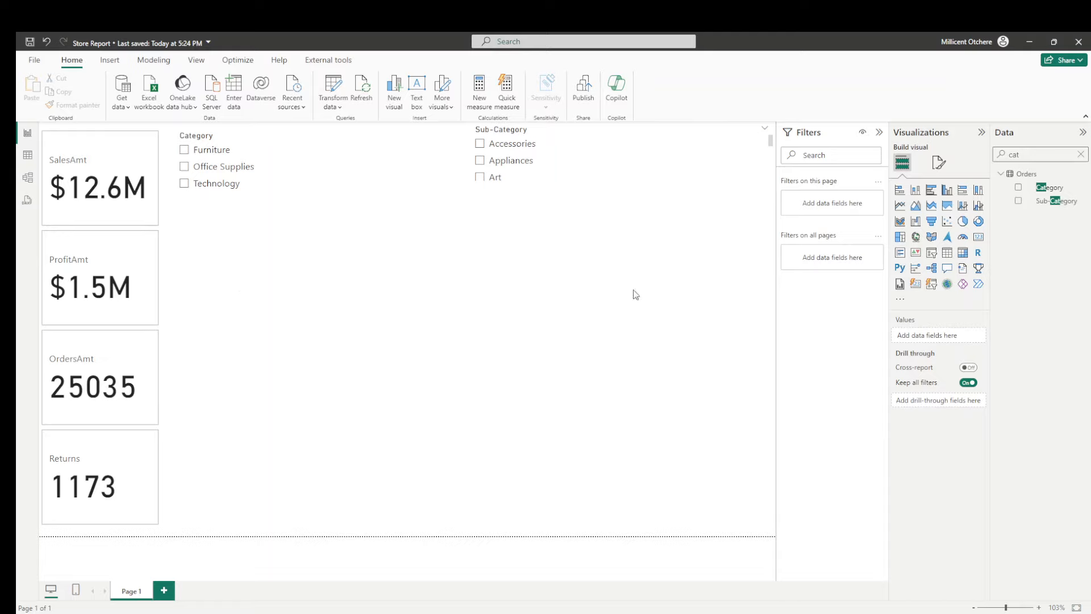
- Add a clustered bar chart with SalesAmt on the X-axis and Market from Orders on the Y-axis
click(931, 189)
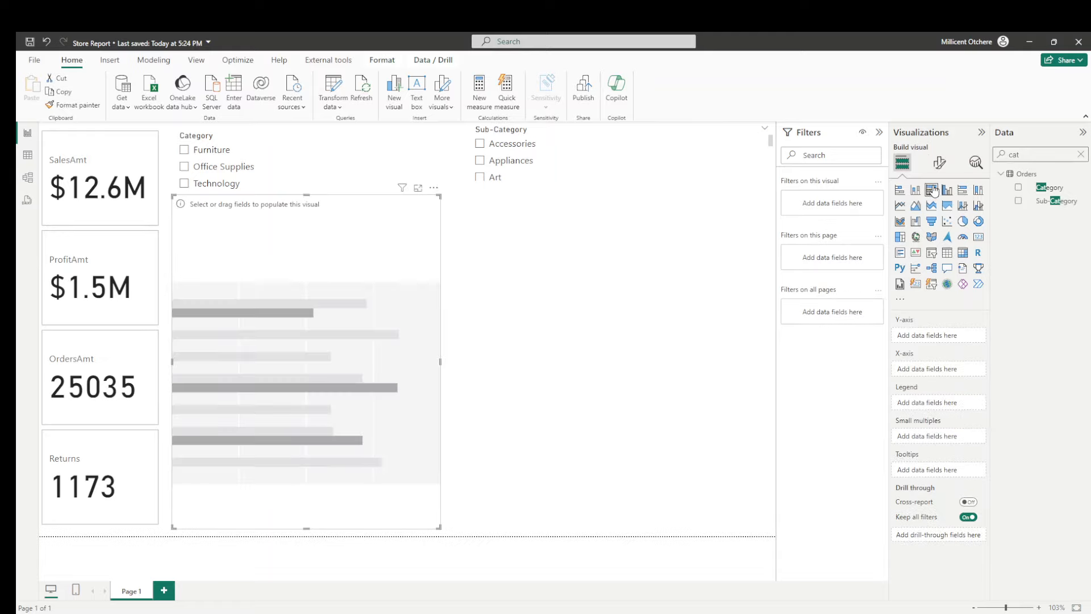
text(sales)
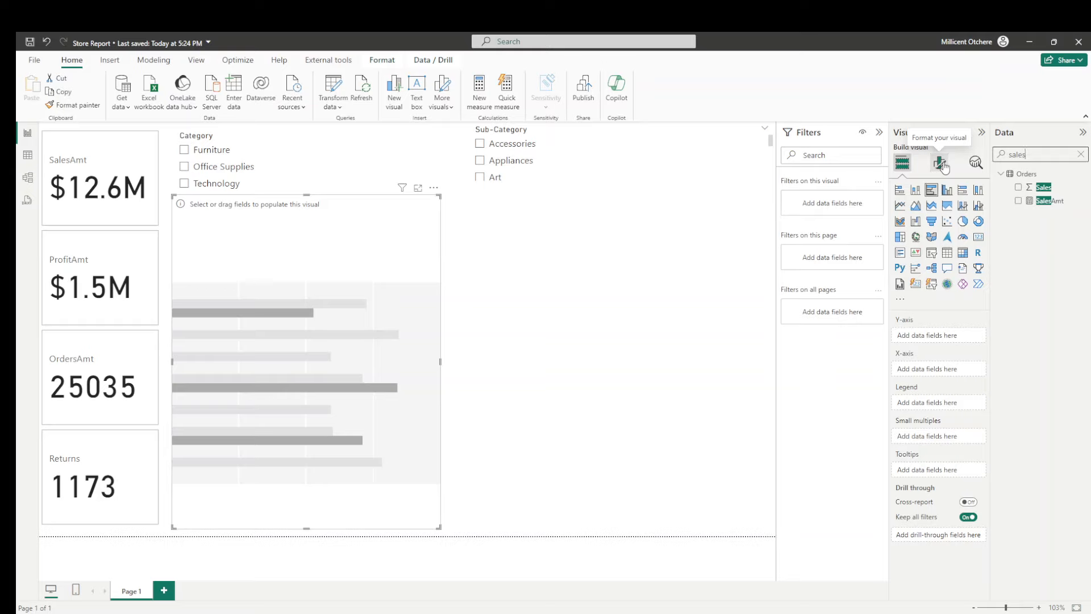
click(1048, 202)
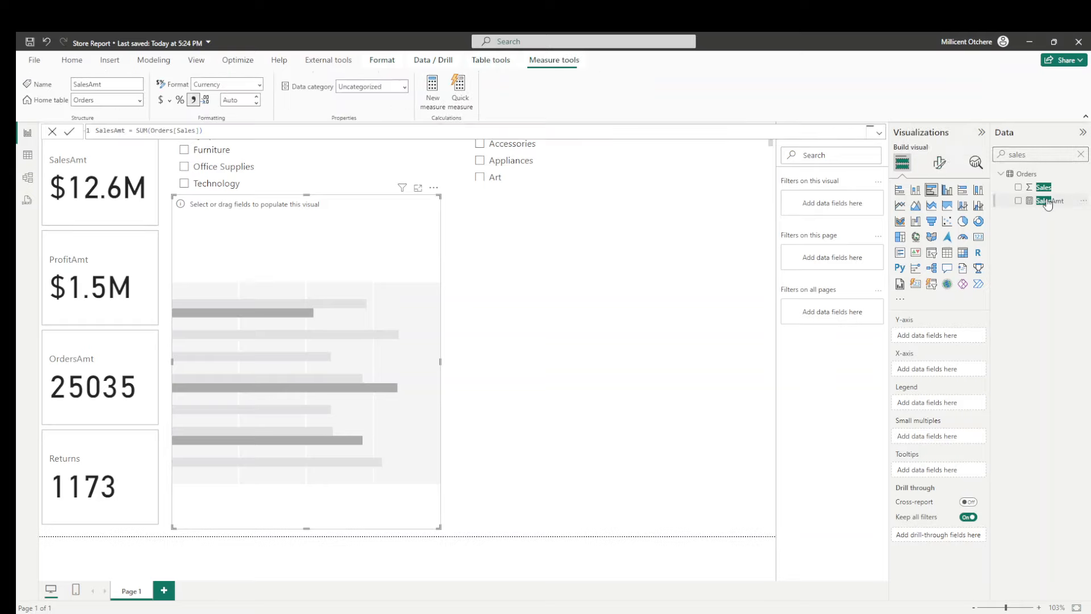
drag(1047, 203, 953, 368)
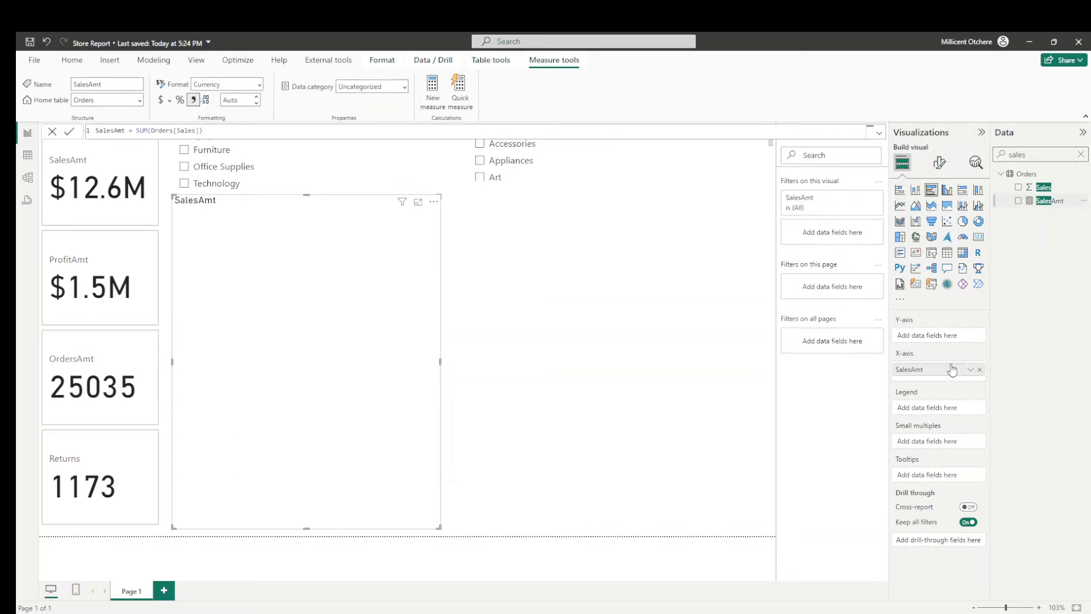
drag(1036, 155, 937, 165)
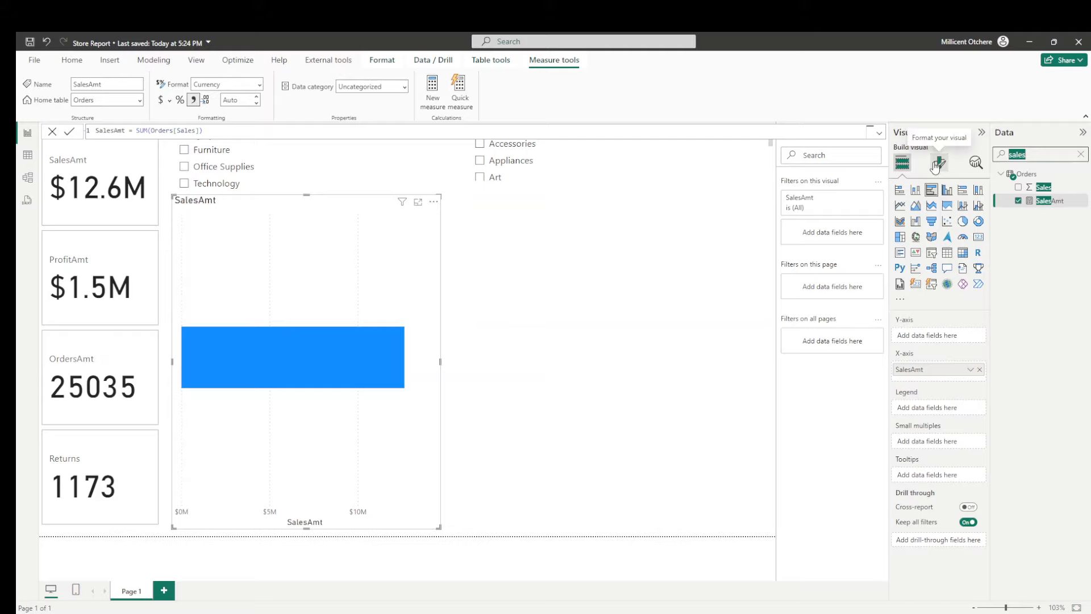
text(mar)
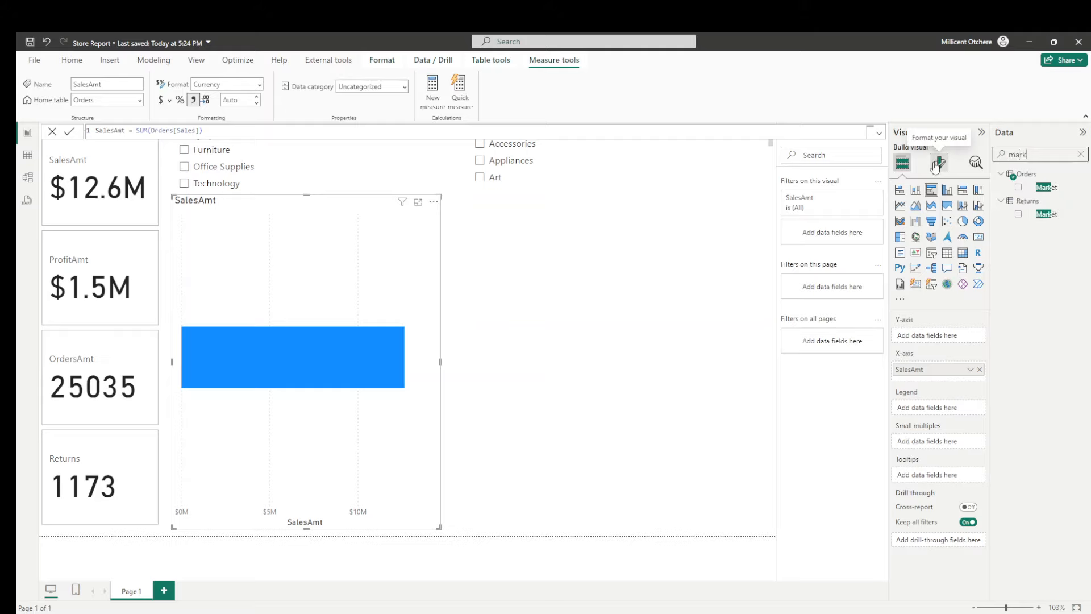
text(k)
drag(1046, 188, 947, 340)
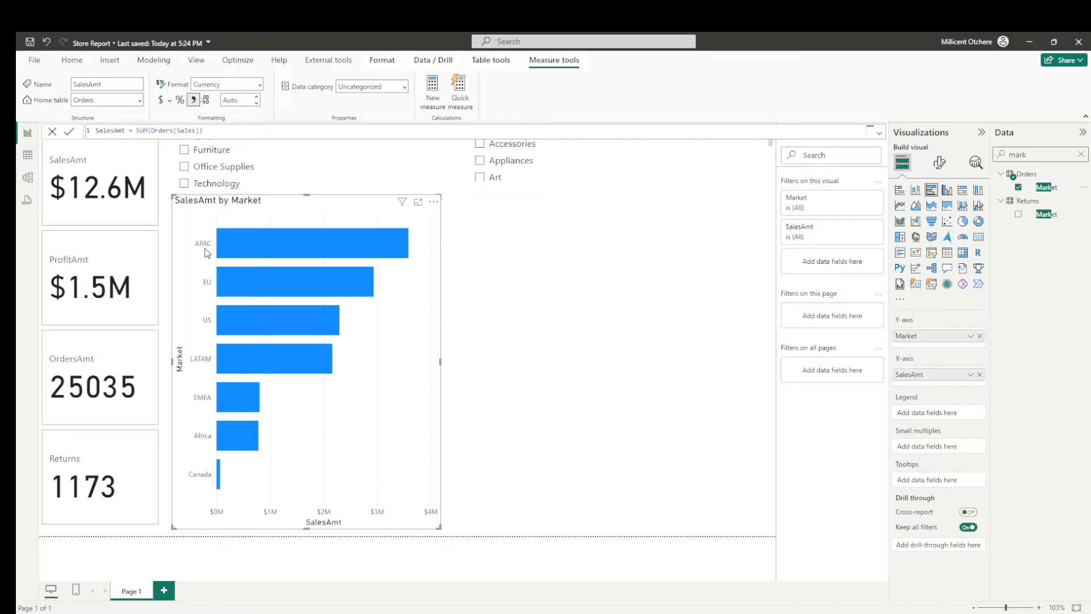
- Turn on data labels and turn off vertical gridlines for the SalesAmt by Market chart
click(940, 163)
click(977, 402)
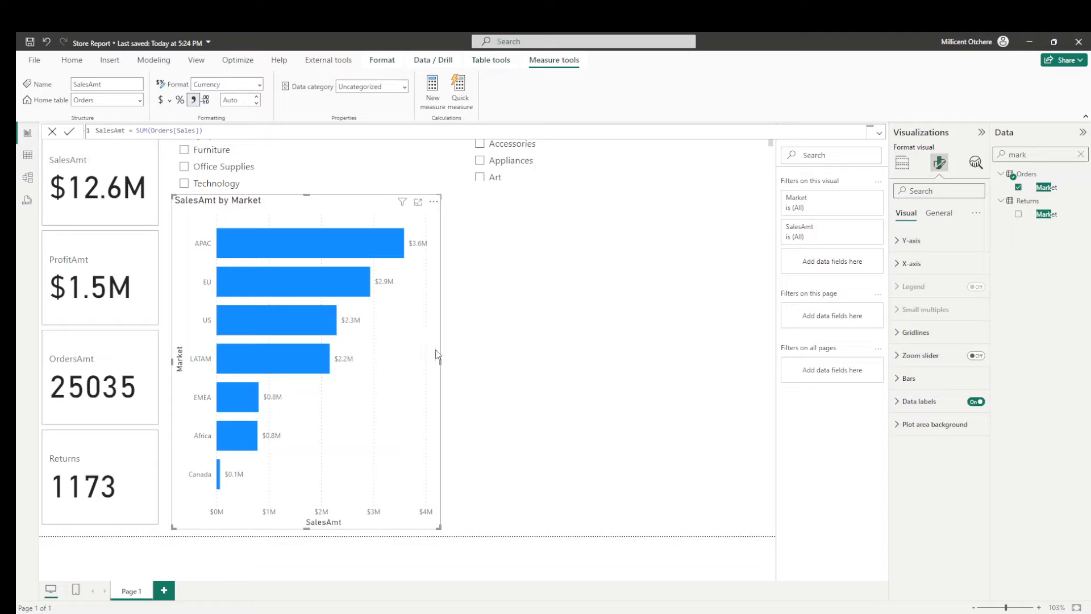
click(903, 169)
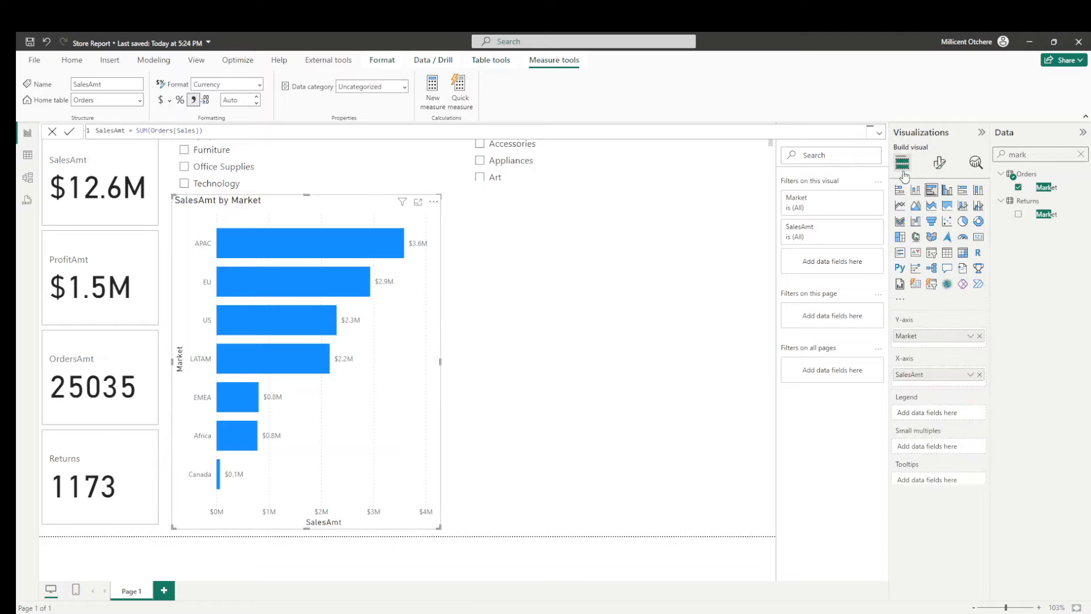
click(940, 164)
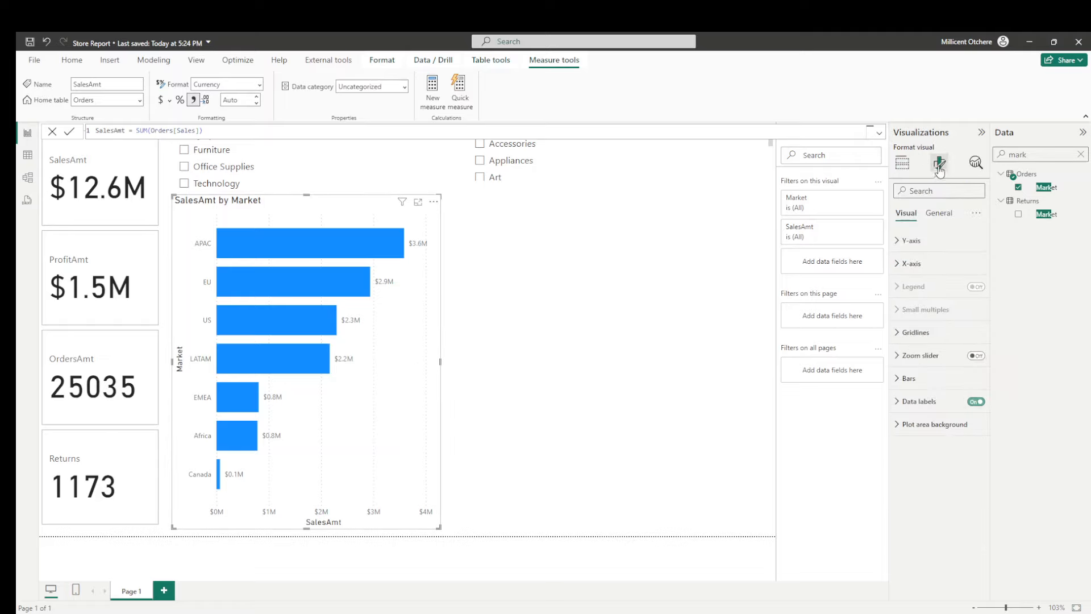
click(912, 334)
click(970, 363)
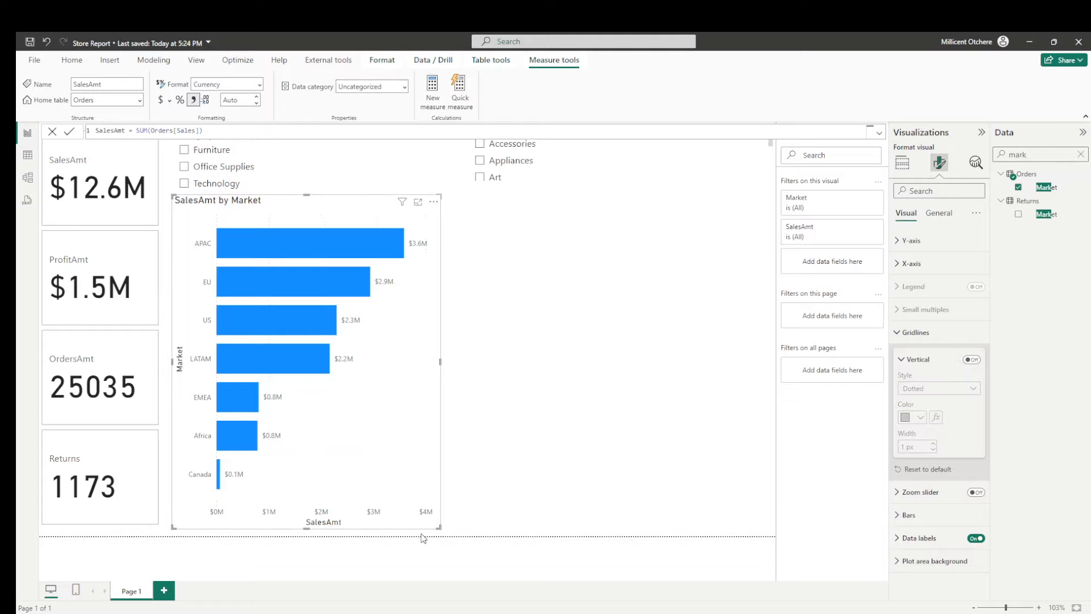
- Shrink the SalesAmt by Market chart to a little over half its height and turn off its Y-axis and X-axis titles
drag(438, 528, 413, 396)
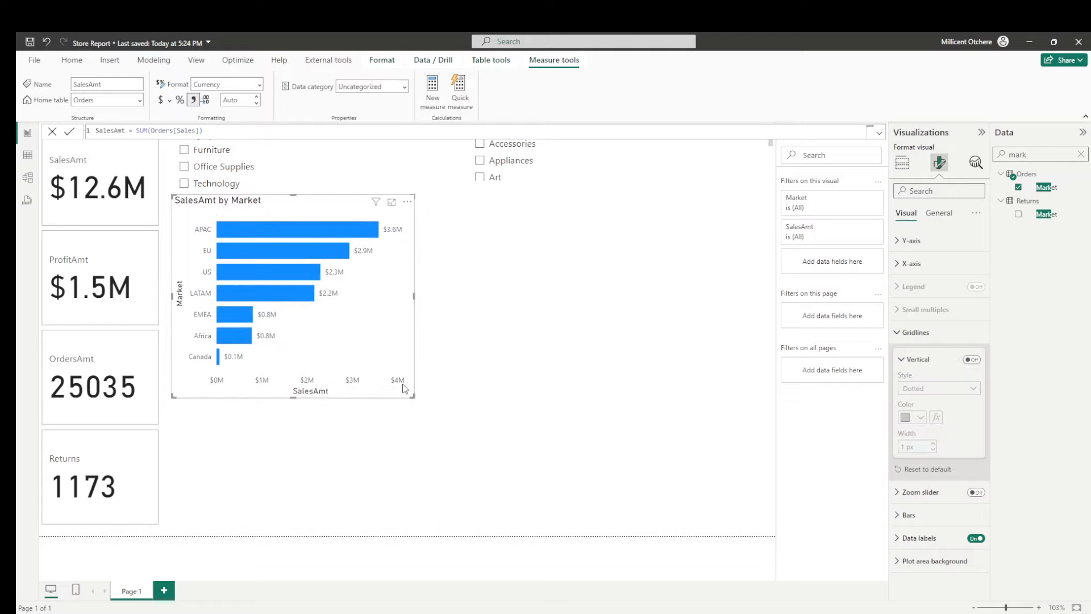
click(904, 243)
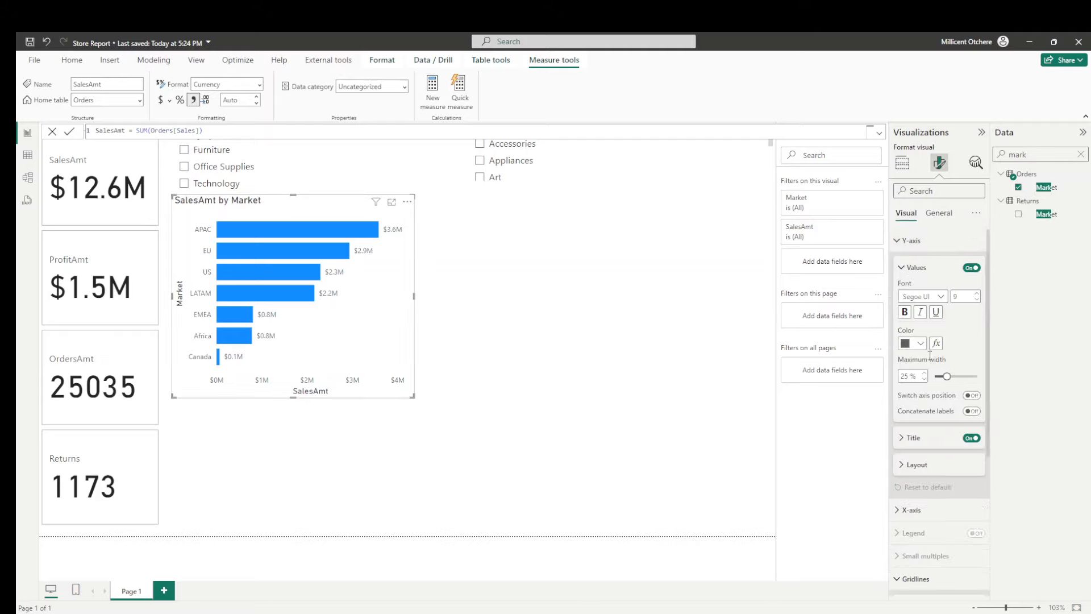
click(972, 437)
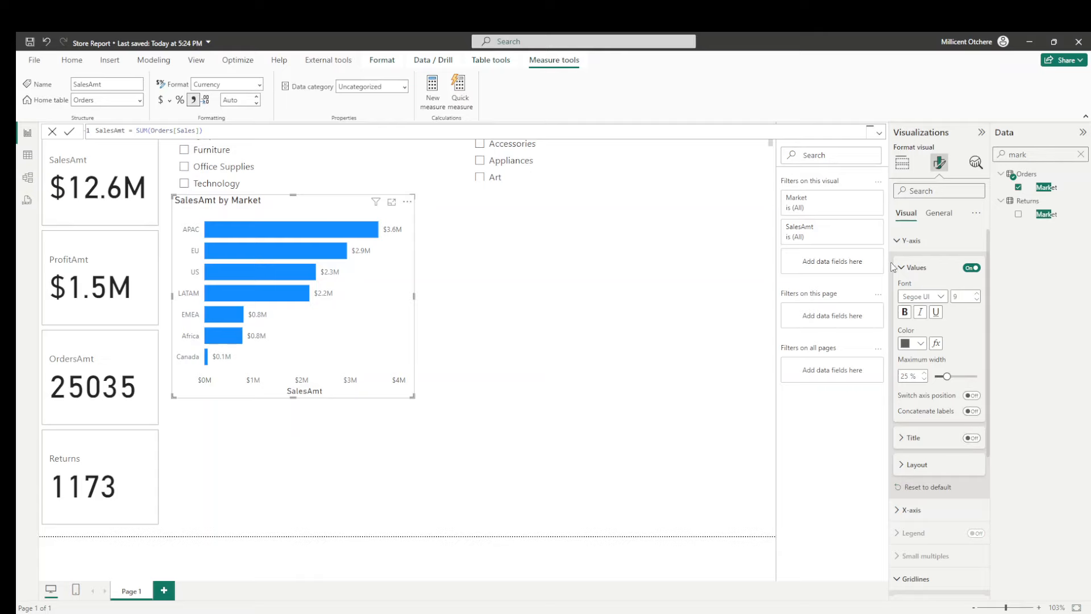
click(895, 241)
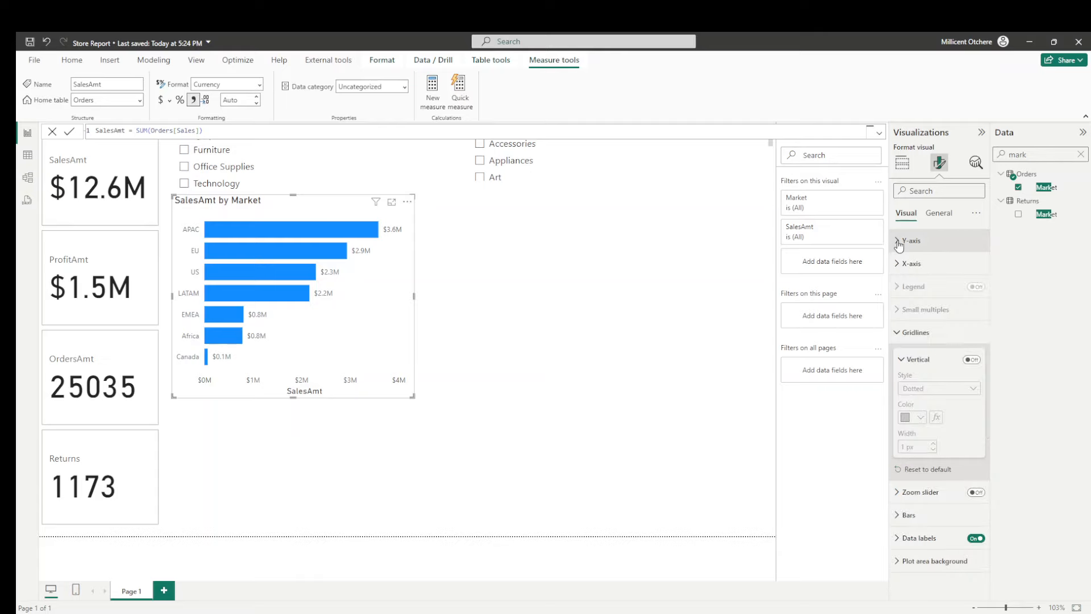
click(900, 271)
click(970, 434)
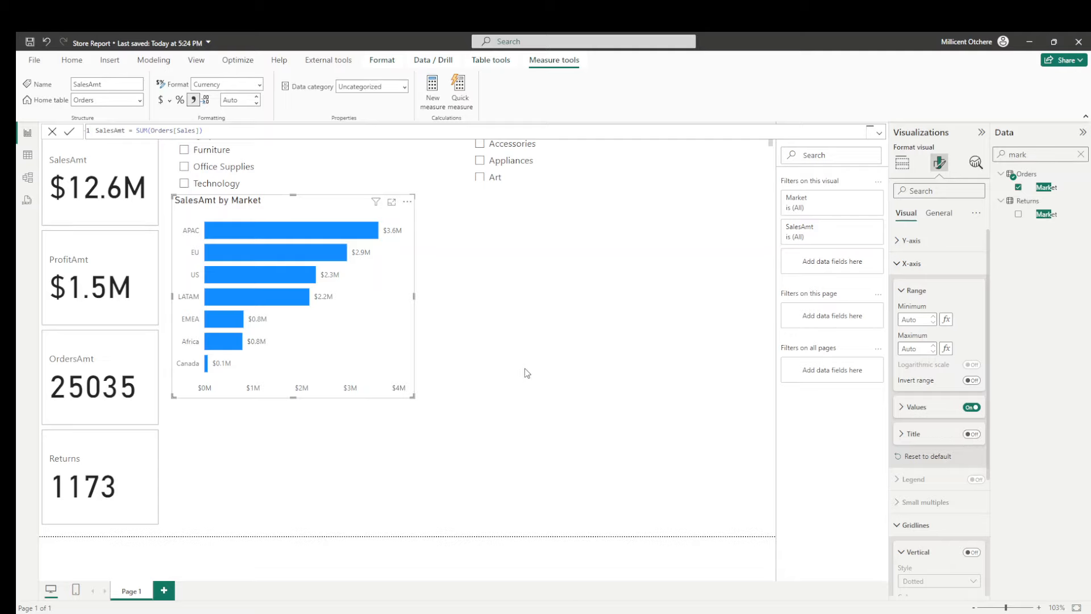
- Duplicate the SalesAmt by Market chart and place the copy beneath the Sub-Category slicer
click(311, 230)
key(ctrl+c)
key(ctrl+v)
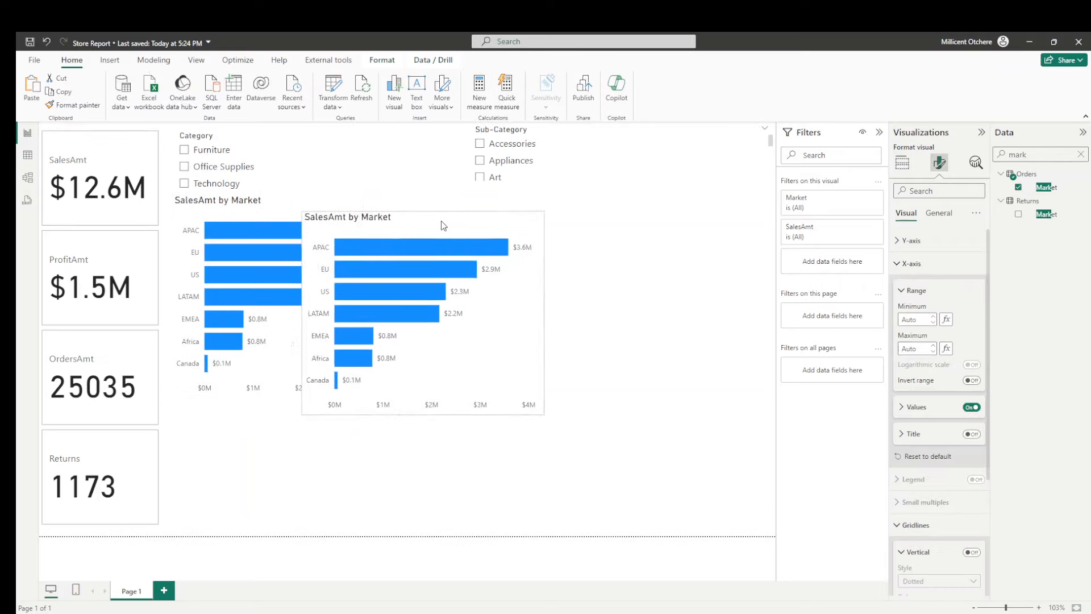
drag(444, 225, 559, 216)
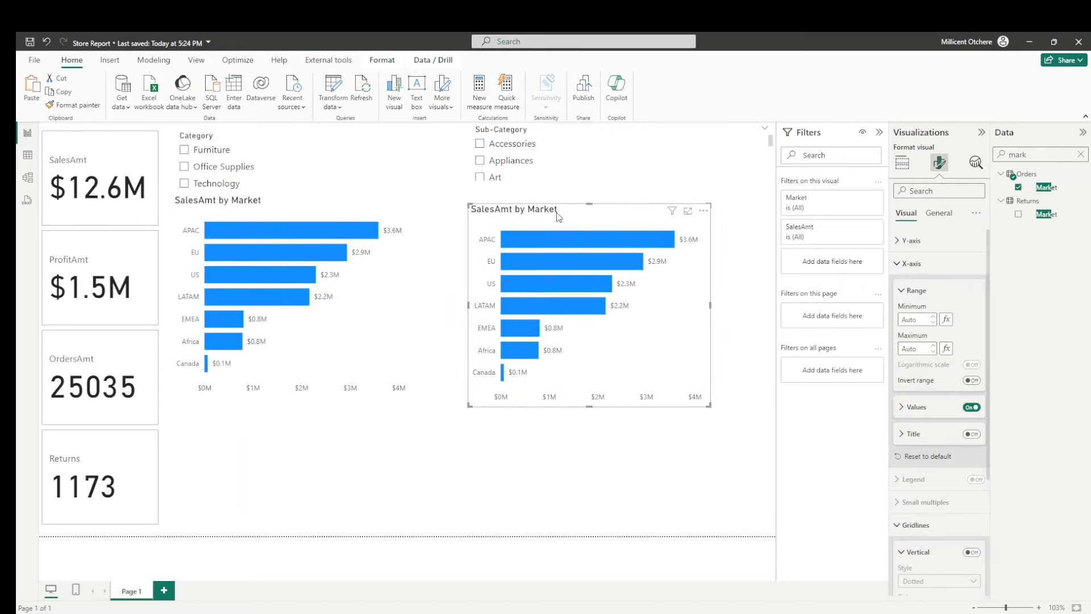
- Replace Market with Person from the People table on the copied chart's Y-axis
click(1081, 154)
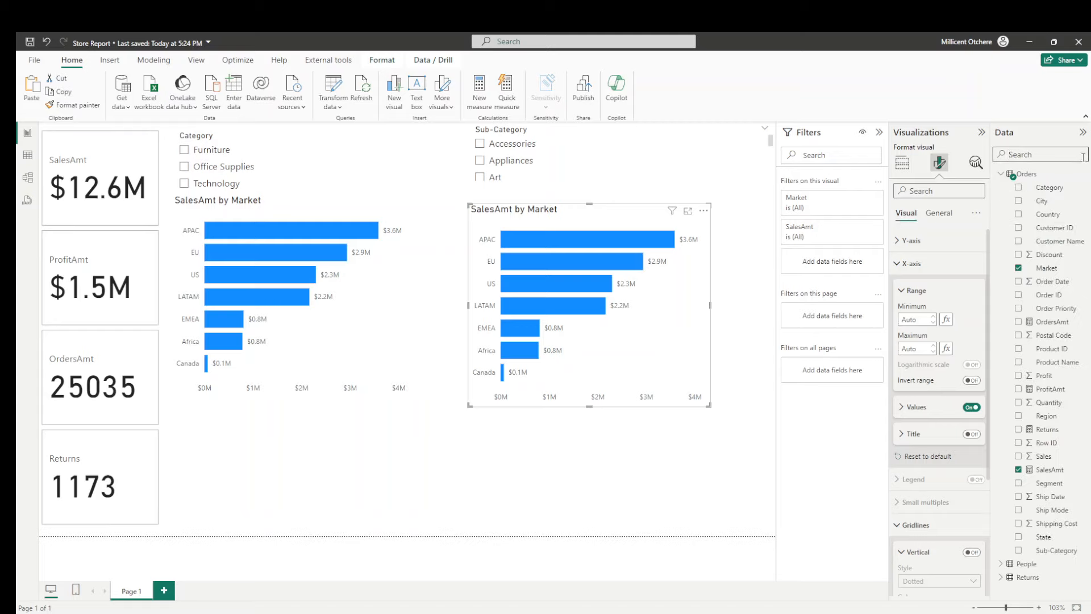
click(1023, 566)
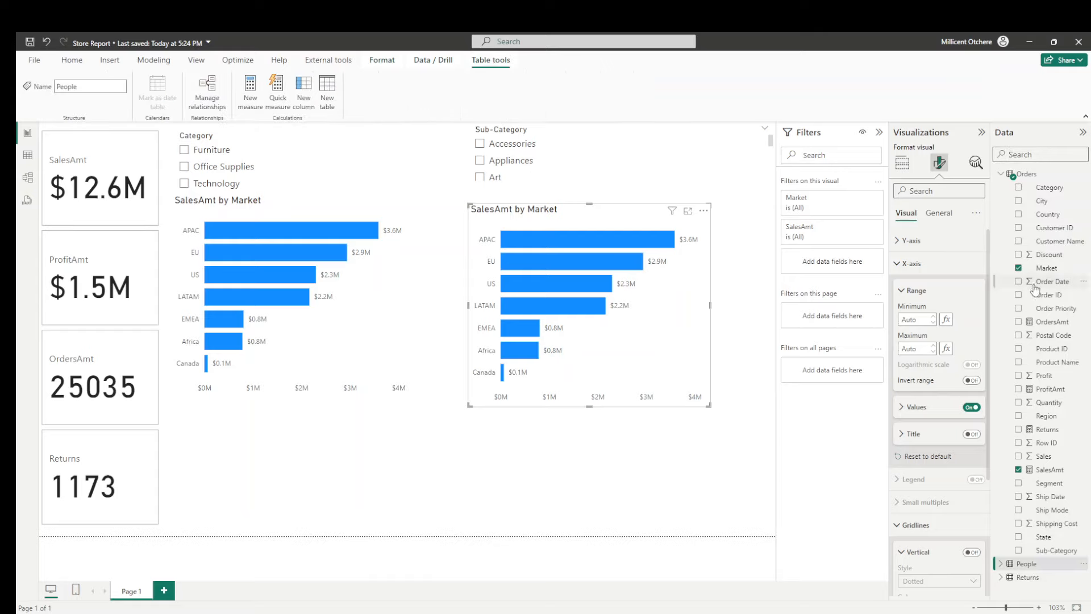
click(1001, 564)
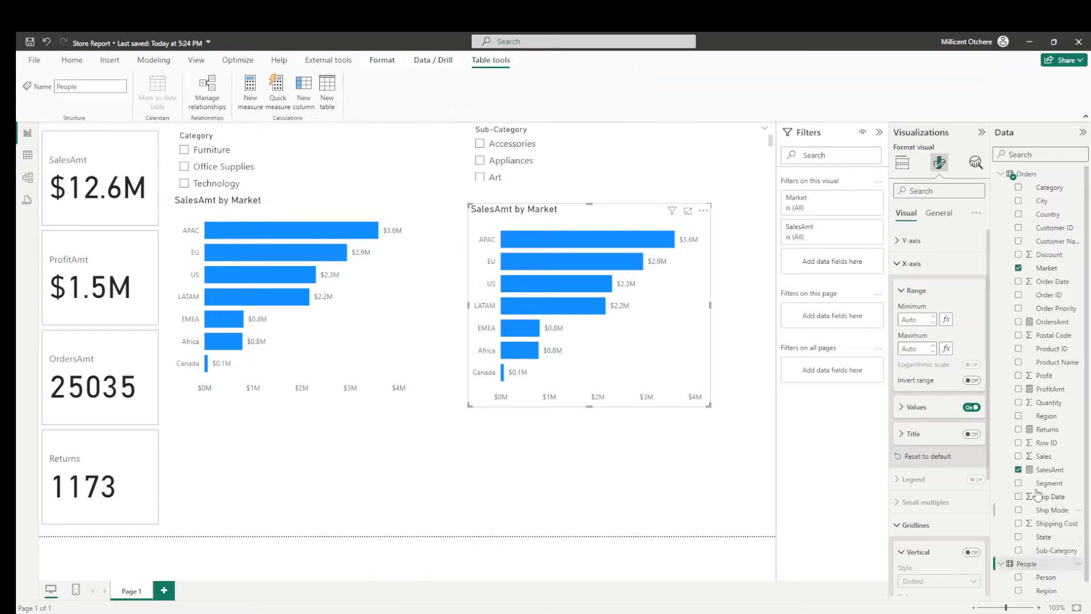
scroll(1045, 458, down, 1)
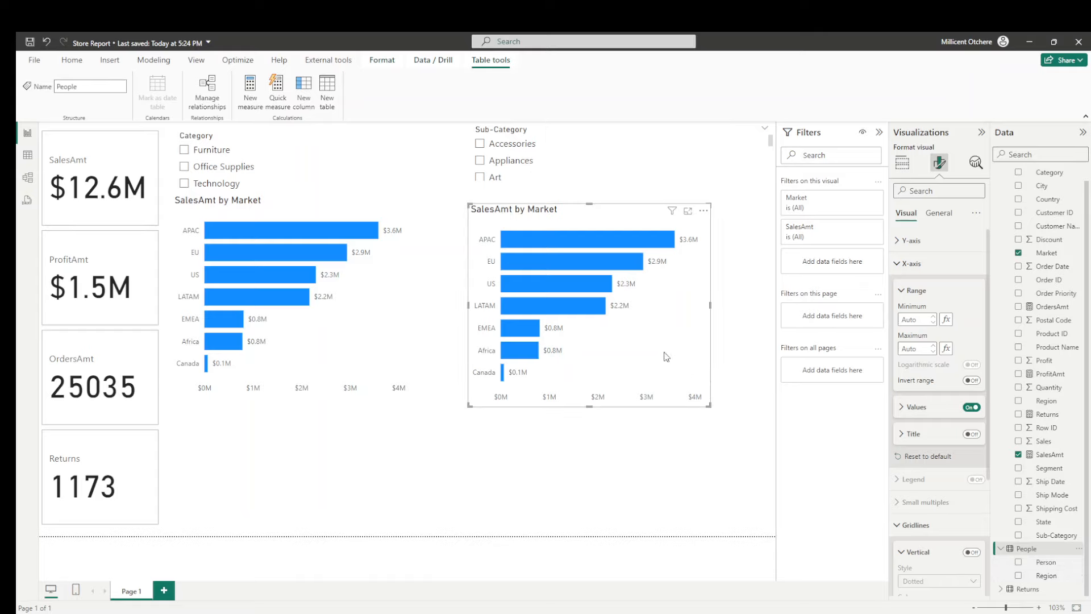
click(902, 162)
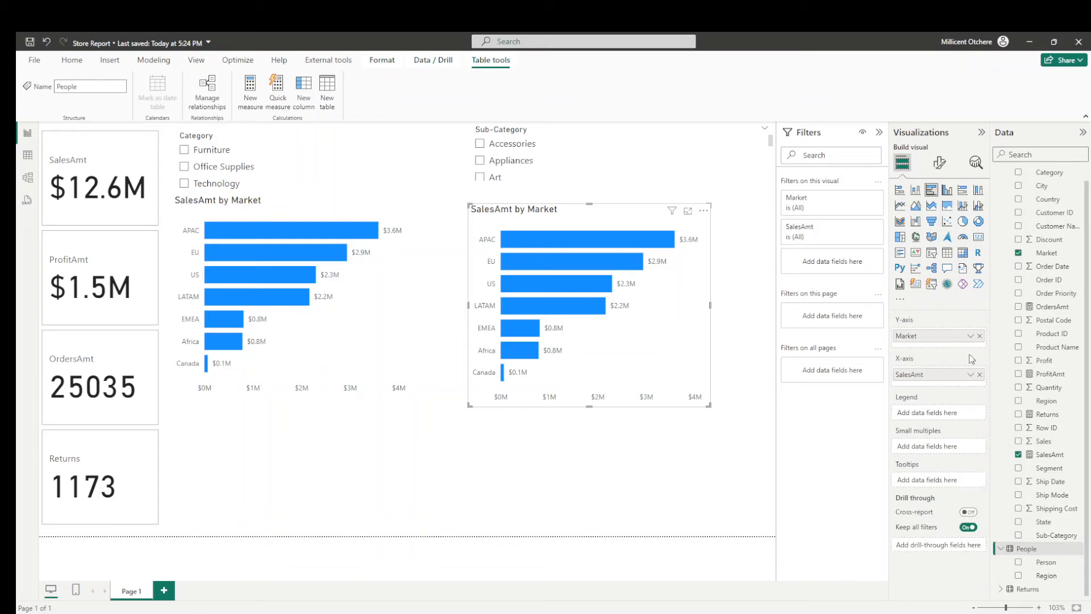
click(980, 335)
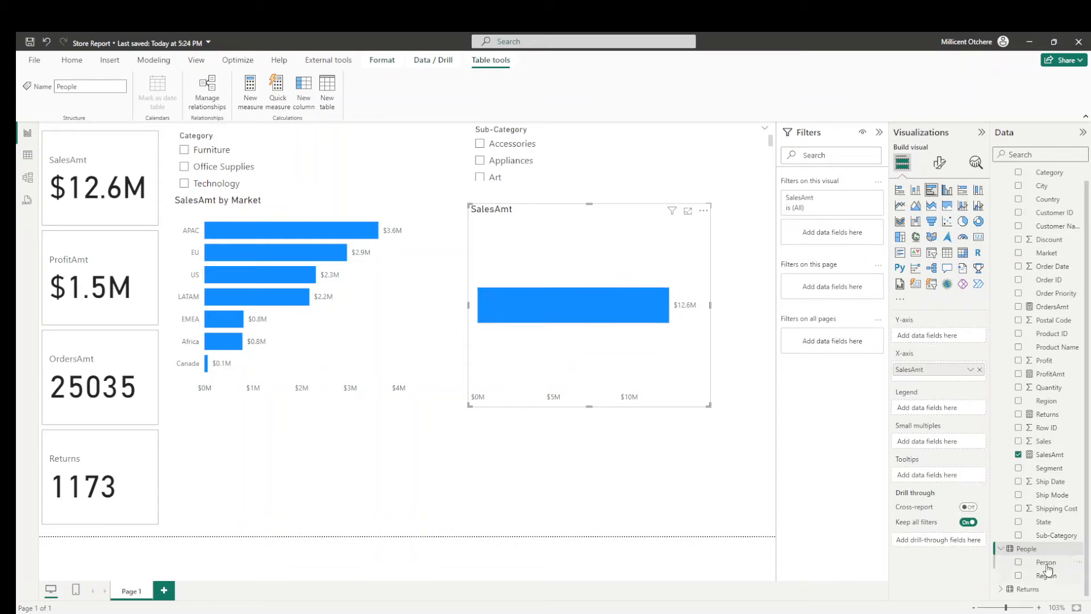
drag(1048, 569, 932, 340)
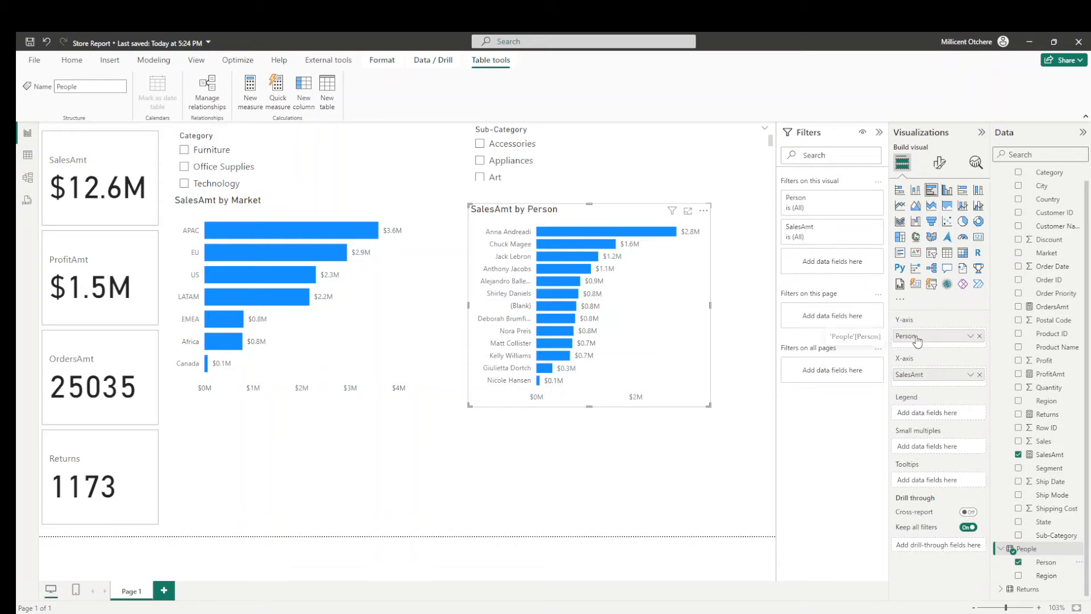
- Rename the Person field on the chart's Y-axis as Sales Person
double_click(897, 337)
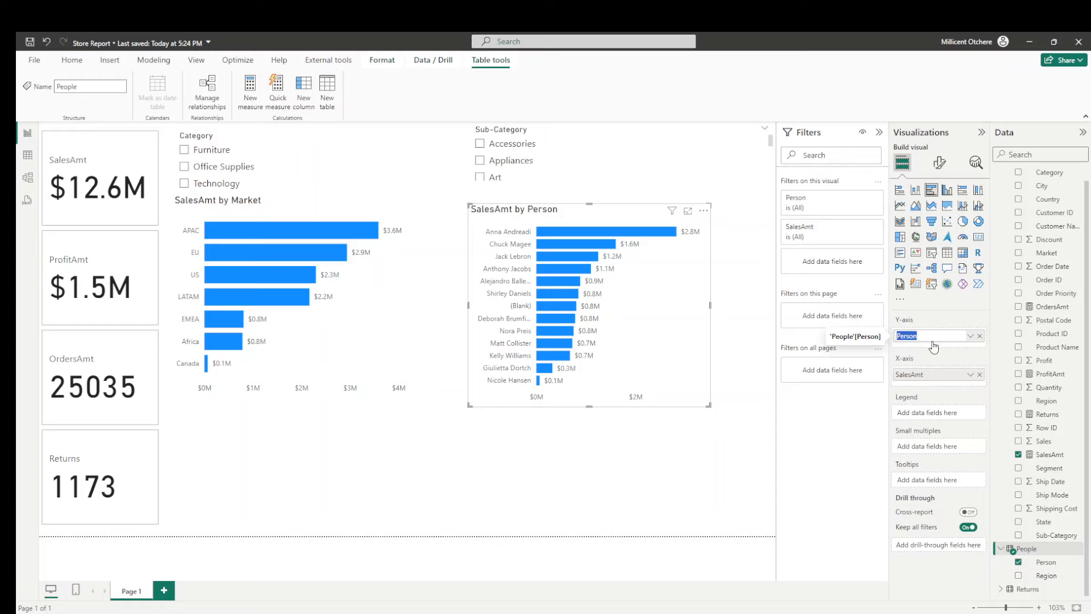
click(898, 335)
text(Sales)
key(Return)
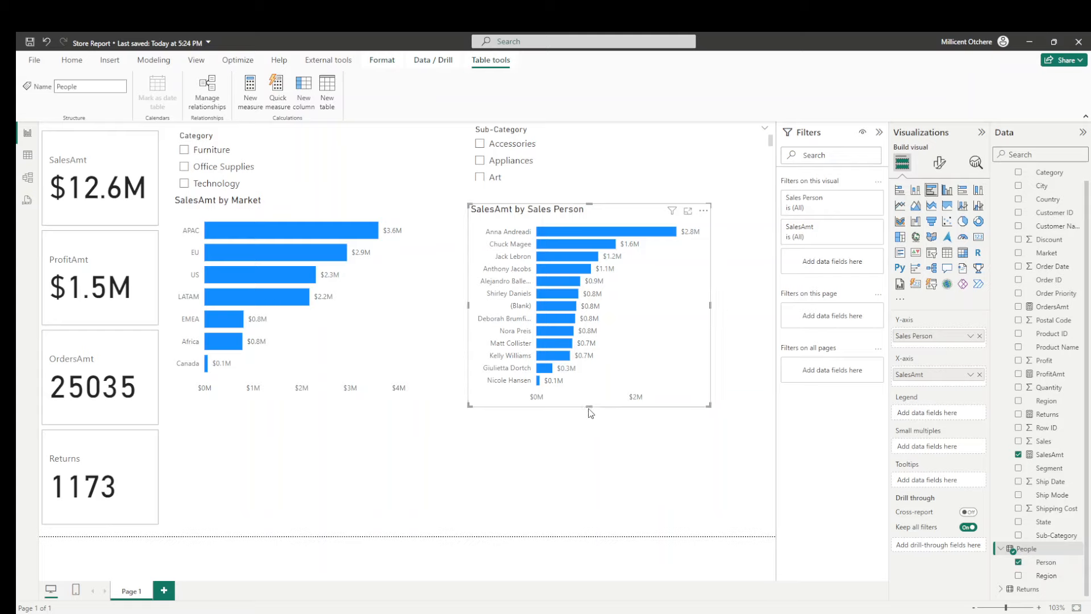
- Shorten the SalesAmt by Sales Person and SalesAmt by Market charts from below to free the lower part of the page
drag(590, 406, 589, 375)
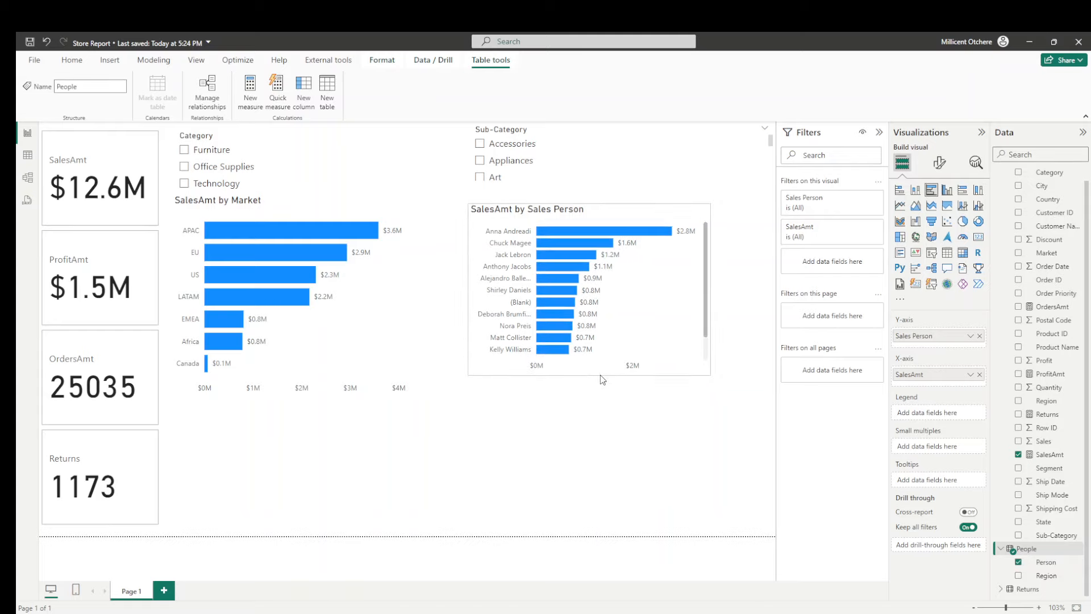
click(400, 370)
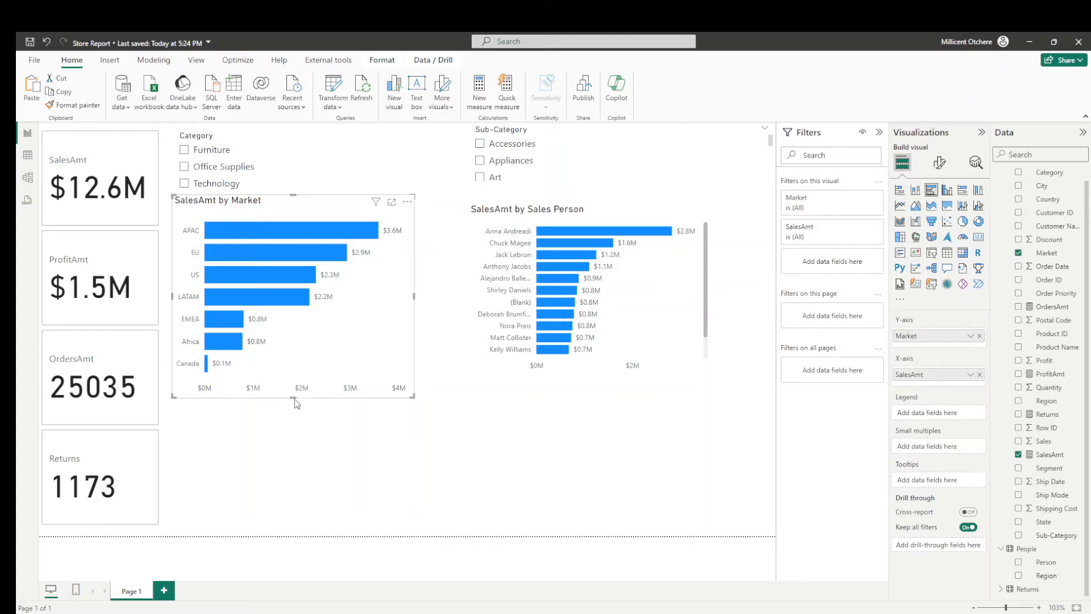
drag(294, 397, 307, 365)
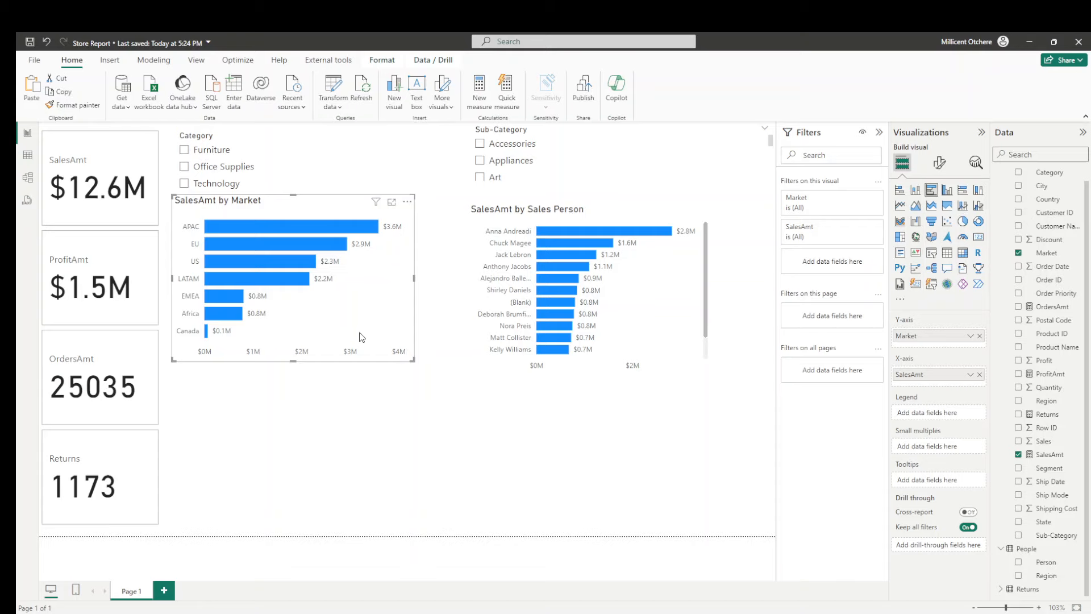
- Duplicate the SalesAmt by Market chart directly below the original and remove Market from the copy's Y-axis
key(ctrl+c)
key(ctrl+v)
drag(321, 216, 315, 381)
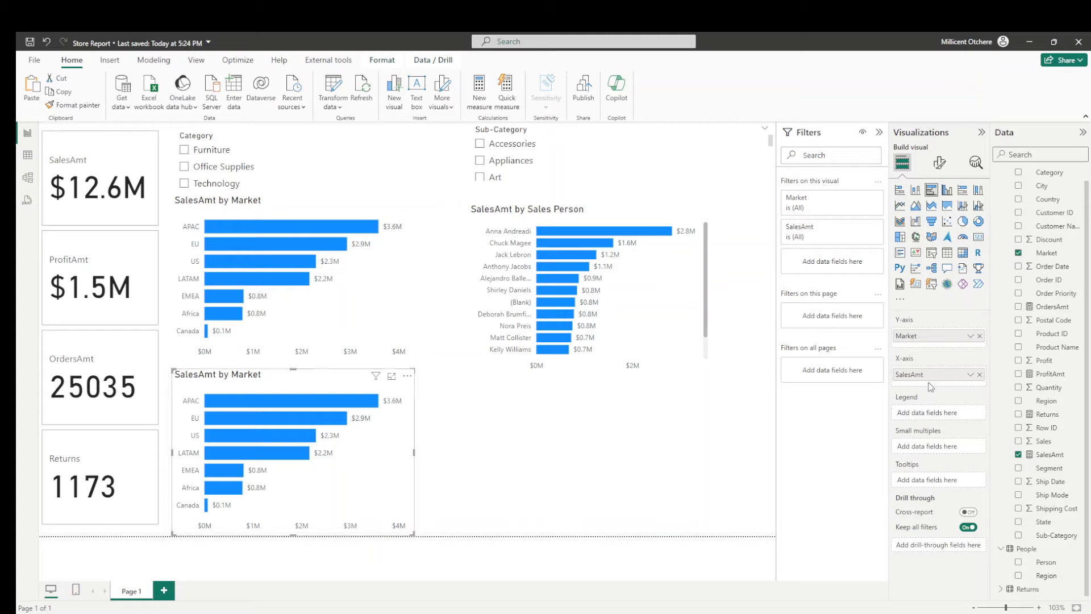
click(980, 337)
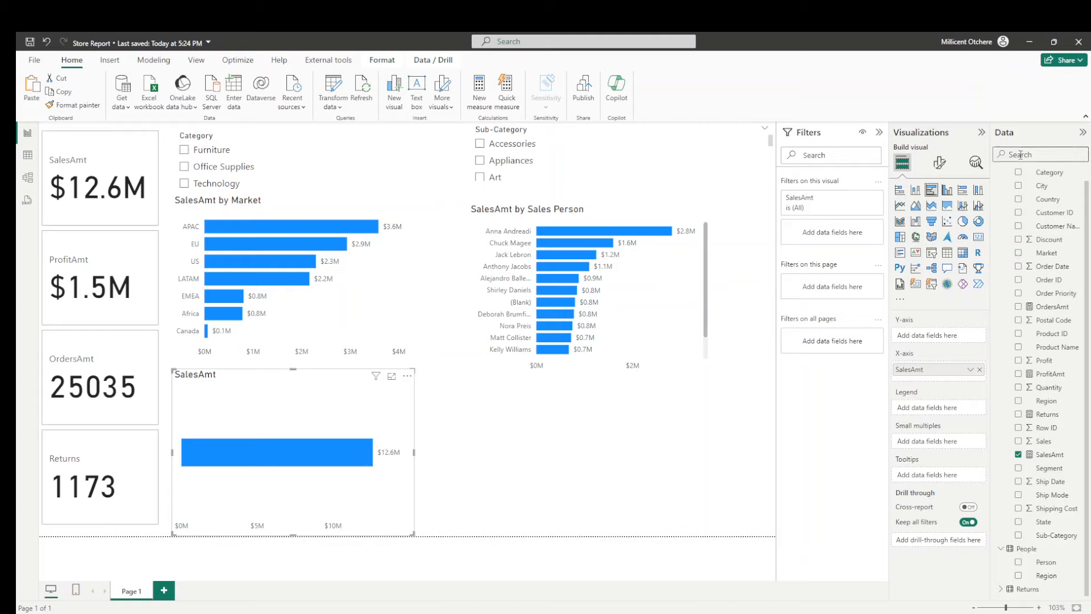
- Put Ship Mode on the Y-axis of the lower SalesAmt chart and place a copy of the SalesAmt by Market chart beside it
text(ship)
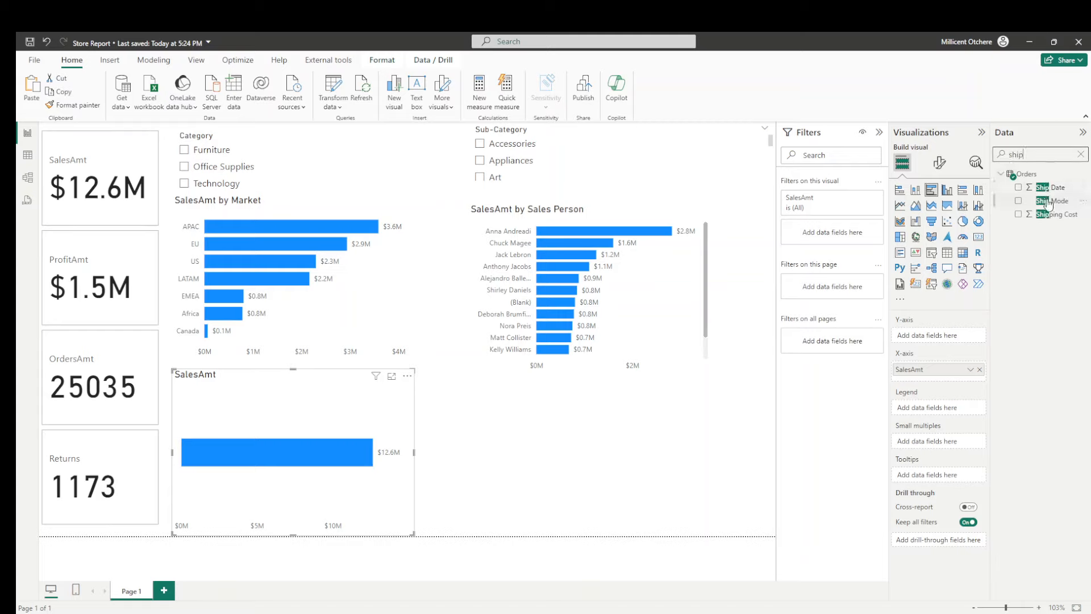
drag(1048, 208, 944, 344)
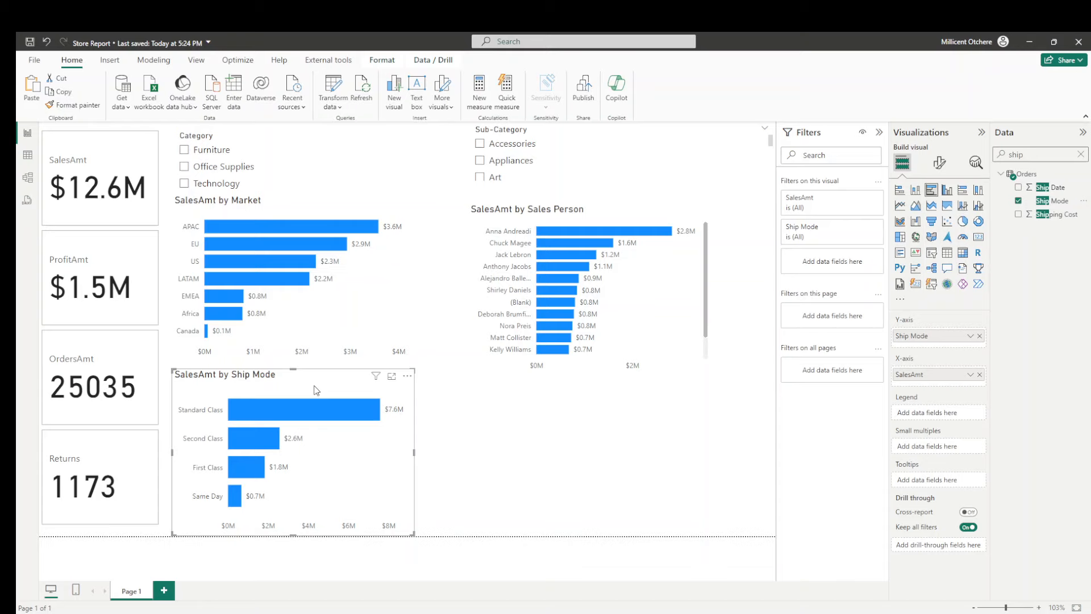
click(314, 291)
drag(323, 213, 617, 400)
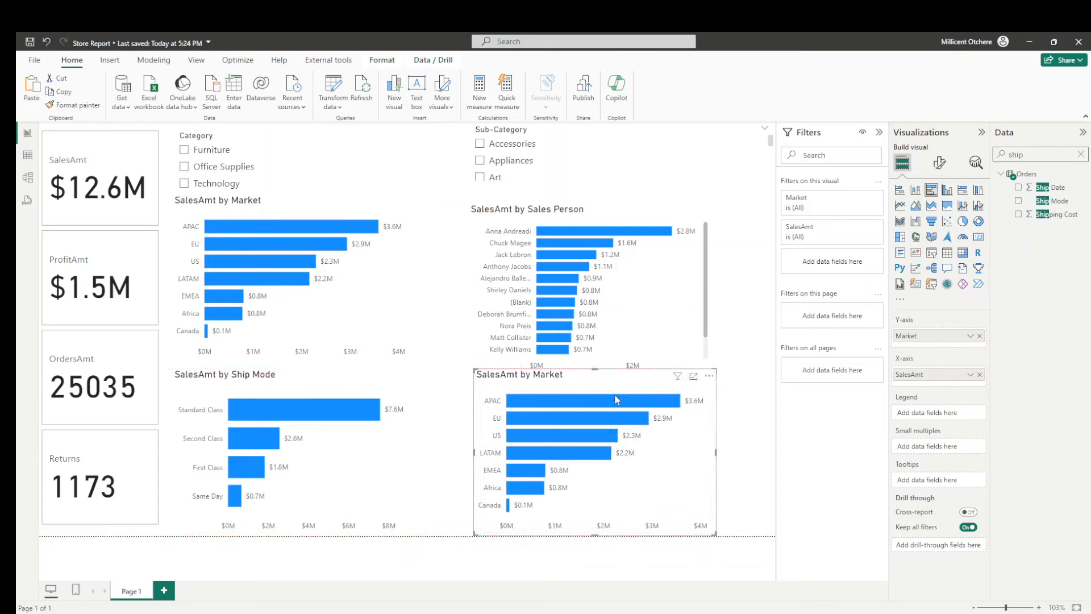
- Add Country and City below Market on the Y-axis of the original SalesAmt by Market chart for drill-down
click(1081, 154)
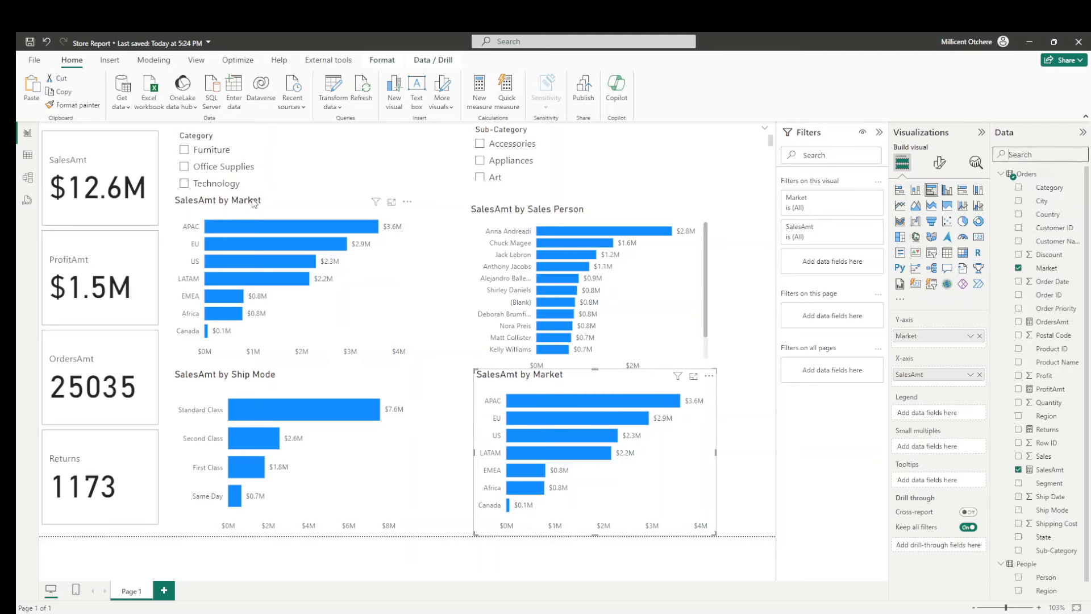
click(284, 211)
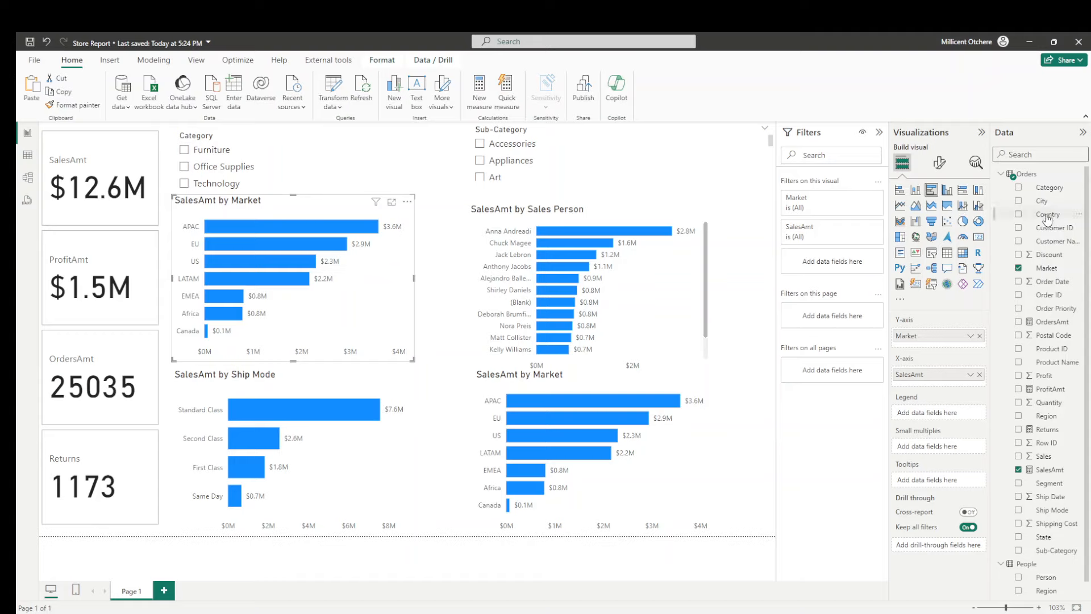
drag(1046, 214, 958, 347)
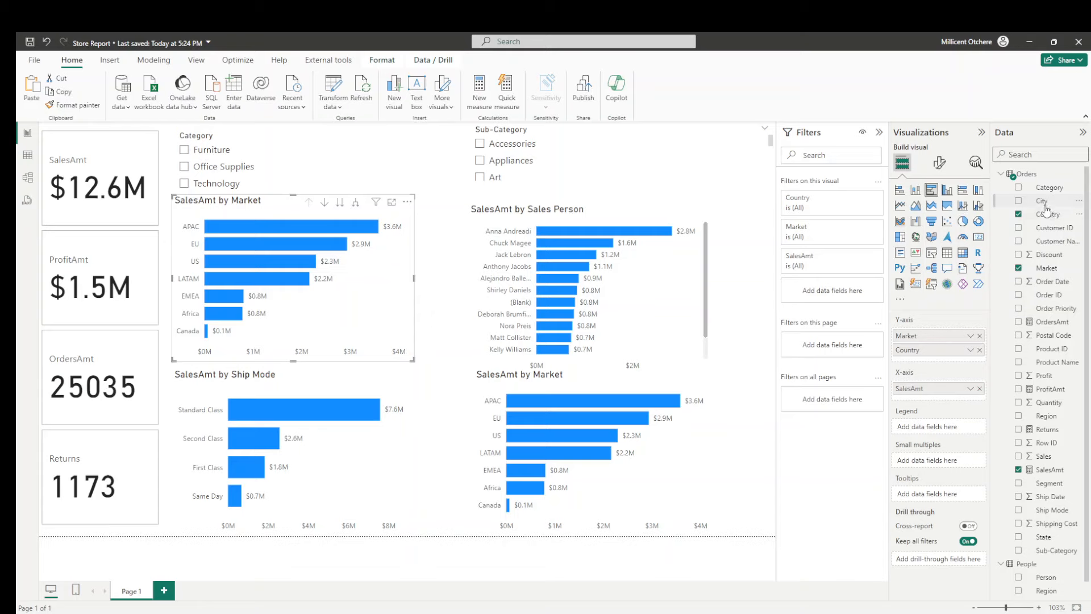
drag(1046, 206, 961, 365)
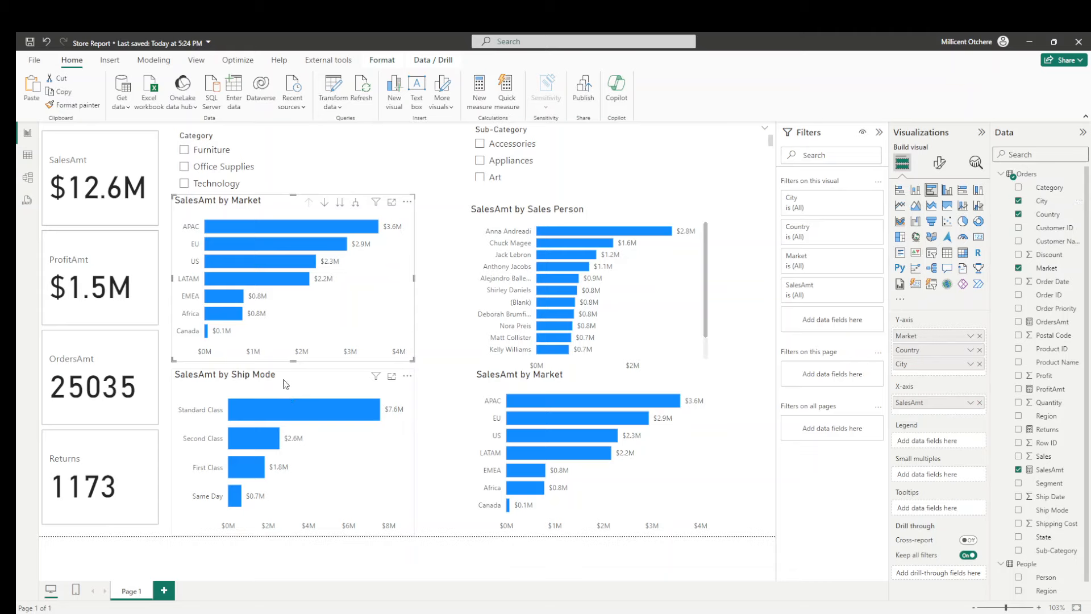
- Replace SalesAmt with the Returns measure on the X-axis of the lower SalesAmt by Market copy
click(307, 384)
click(526, 384)
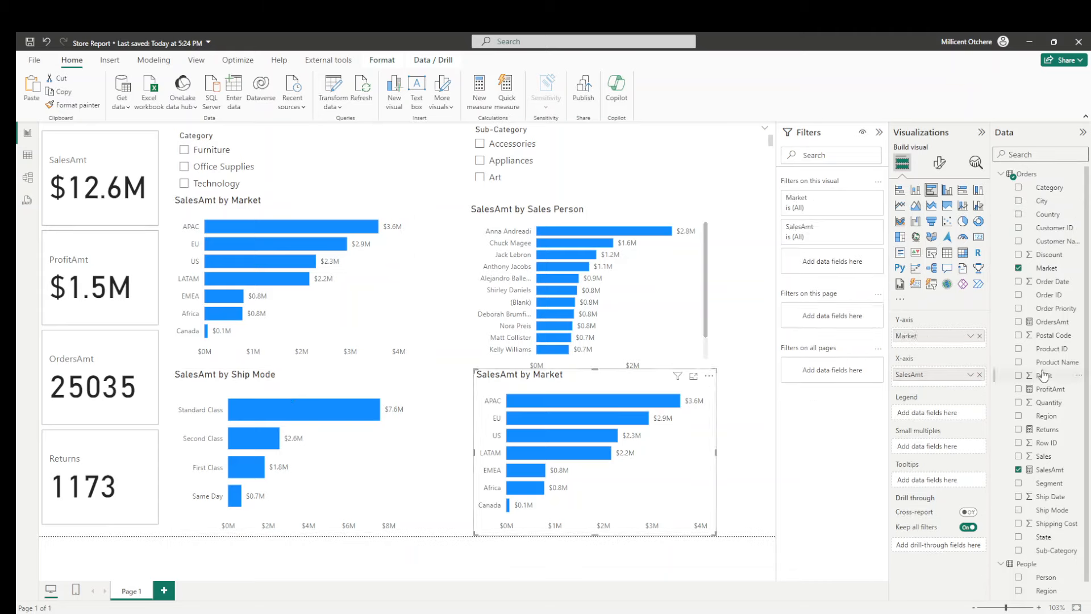
scroll(1045, 327, down, 1)
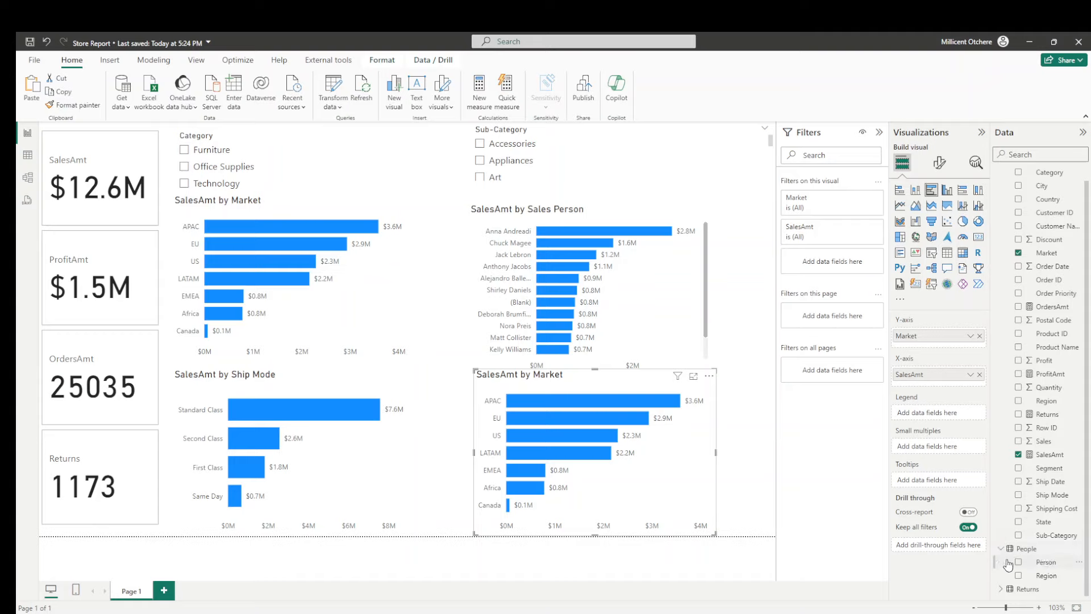
click(1001, 589)
scroll(1030, 396, down, 1)
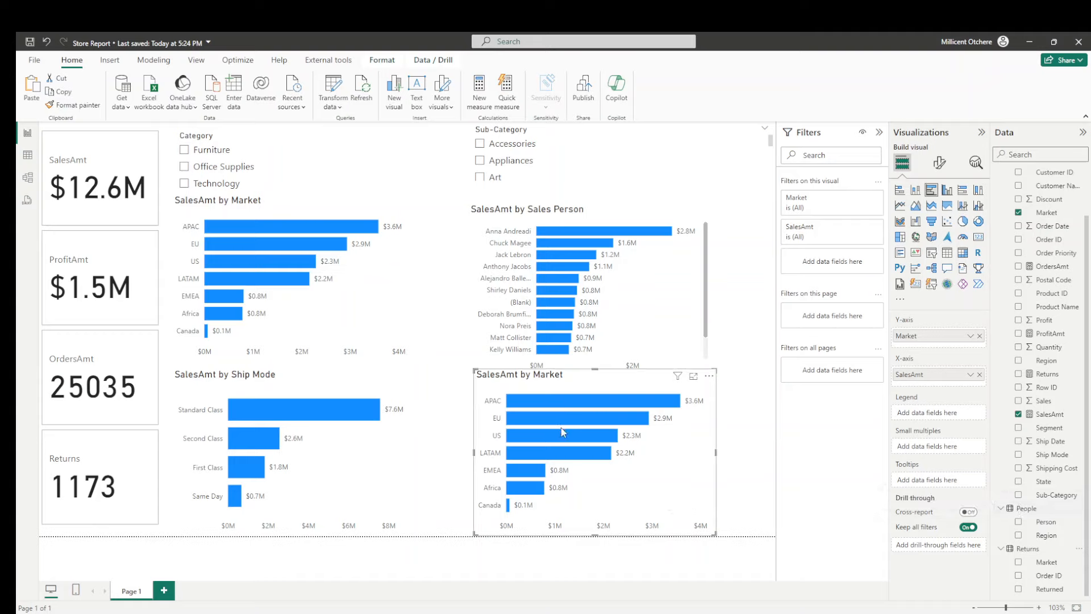
mouse_move(562, 431)
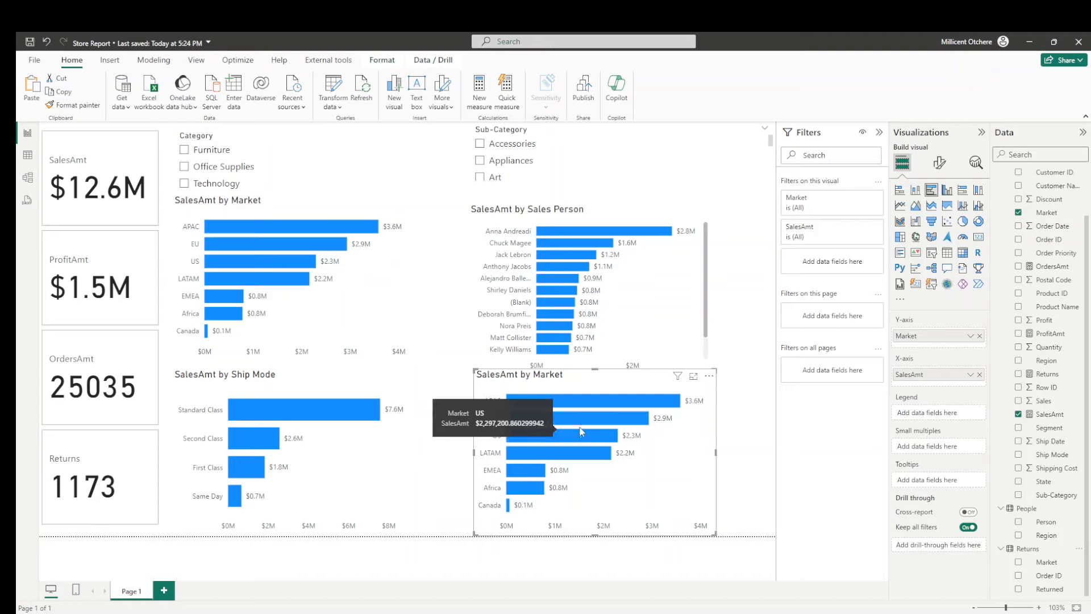
click(980, 374)
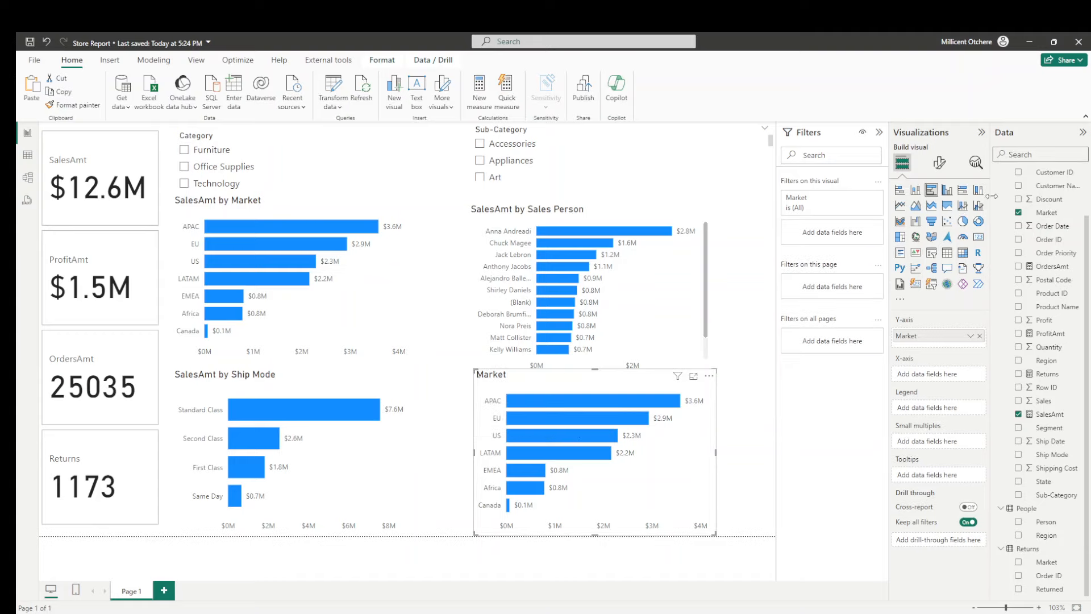
text(ret)
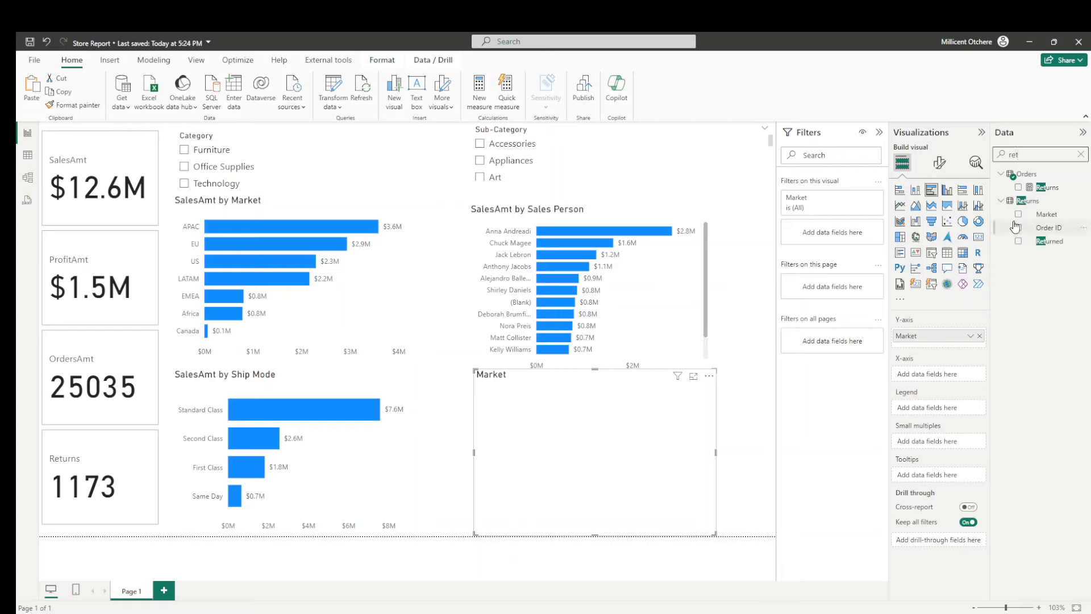
drag(1046, 187, 955, 377)
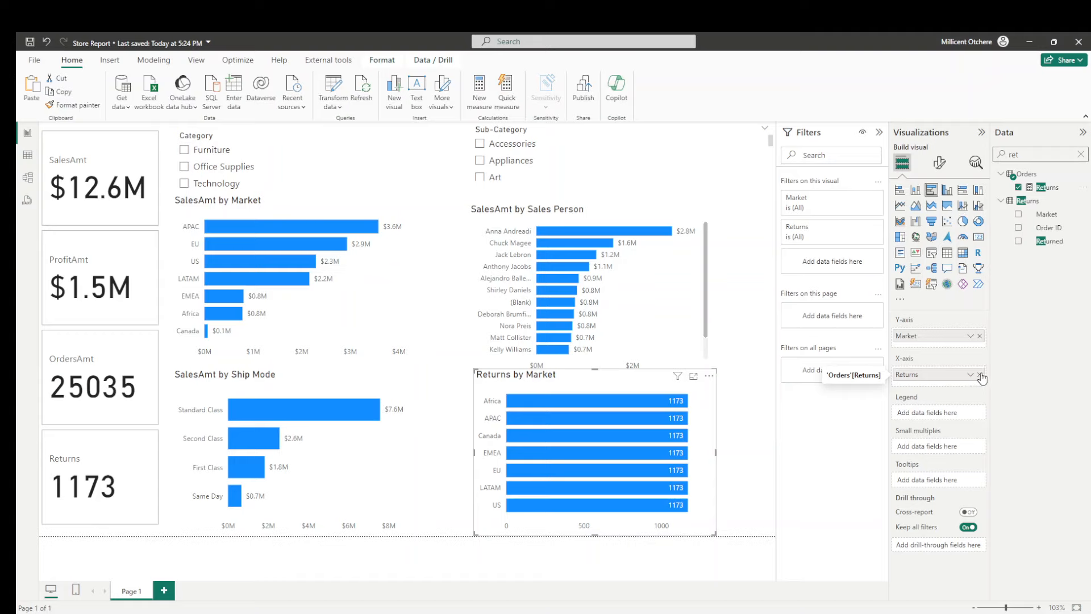
click(979, 374)
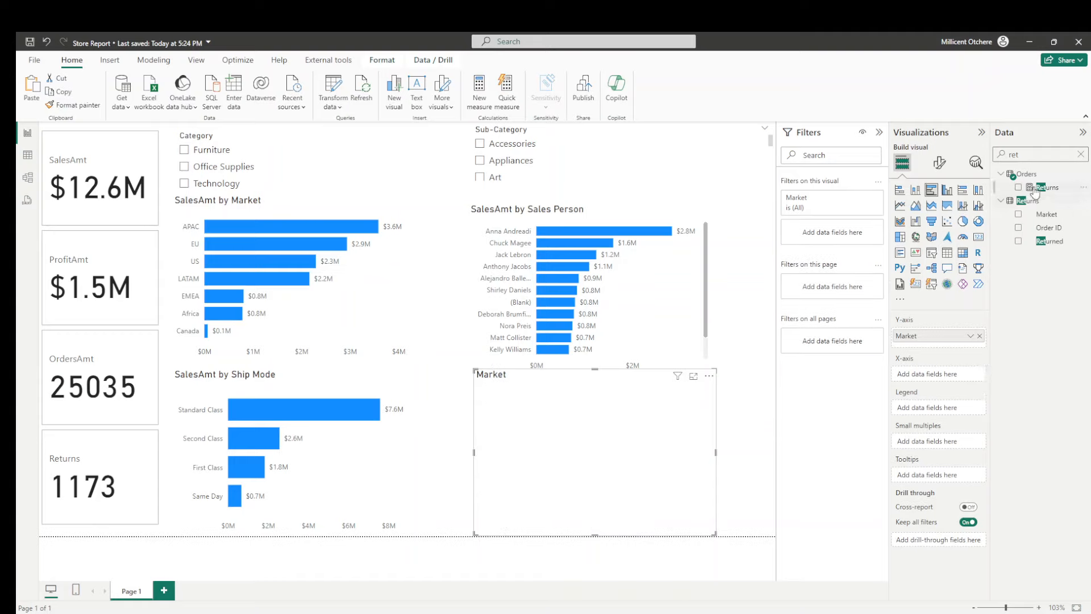
drag(1039, 190, 945, 375)
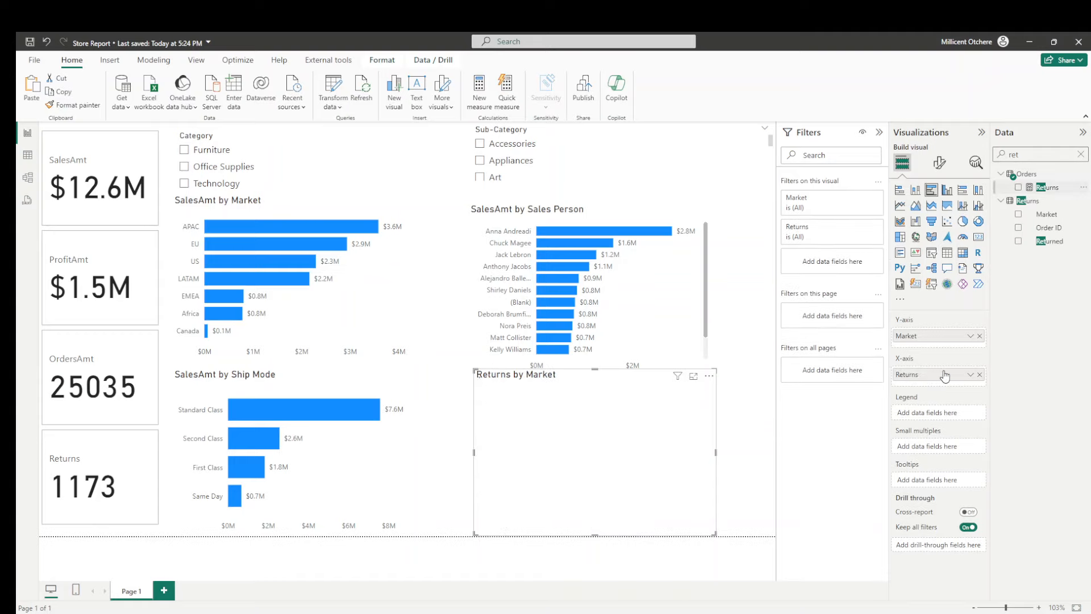
- Replace the Y-axis field of the Returns by Market chart with Market from the Returns table
click(980, 336)
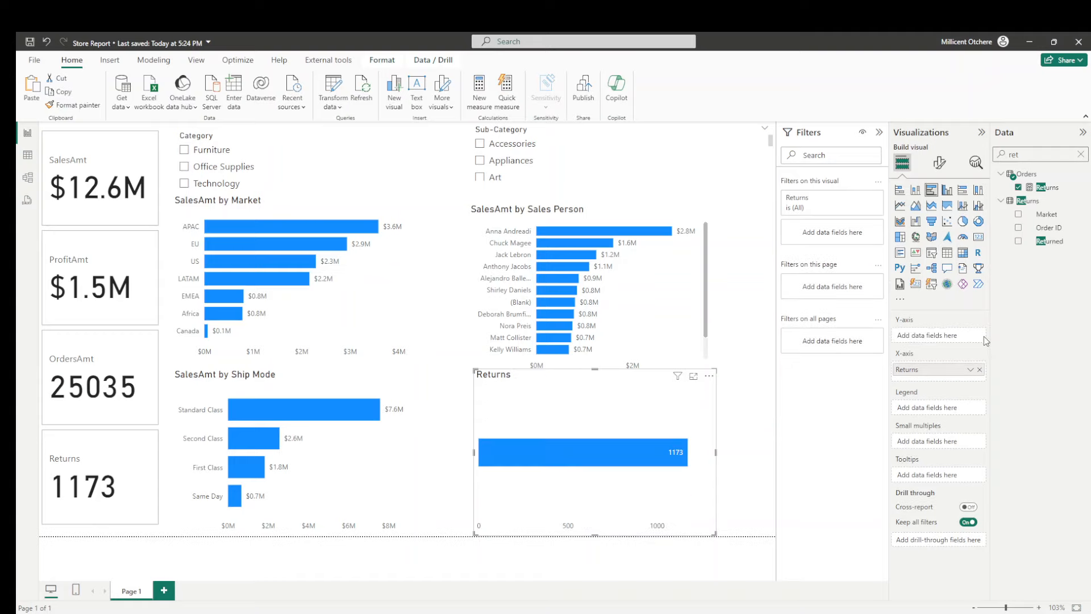
drag(1027, 154, 953, 166)
text(mark)
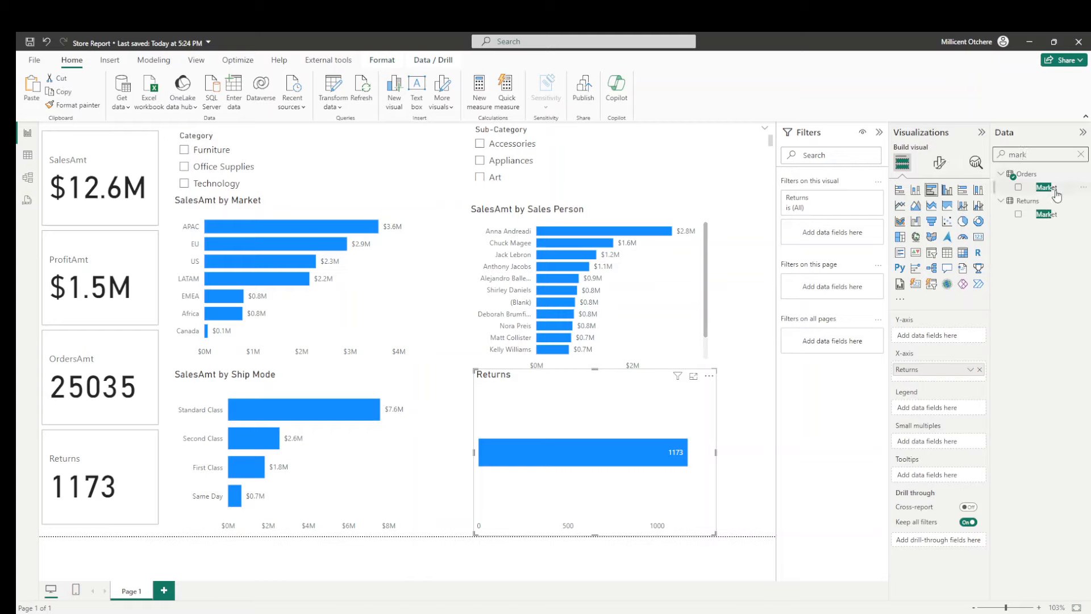
drag(1044, 214, 939, 341)
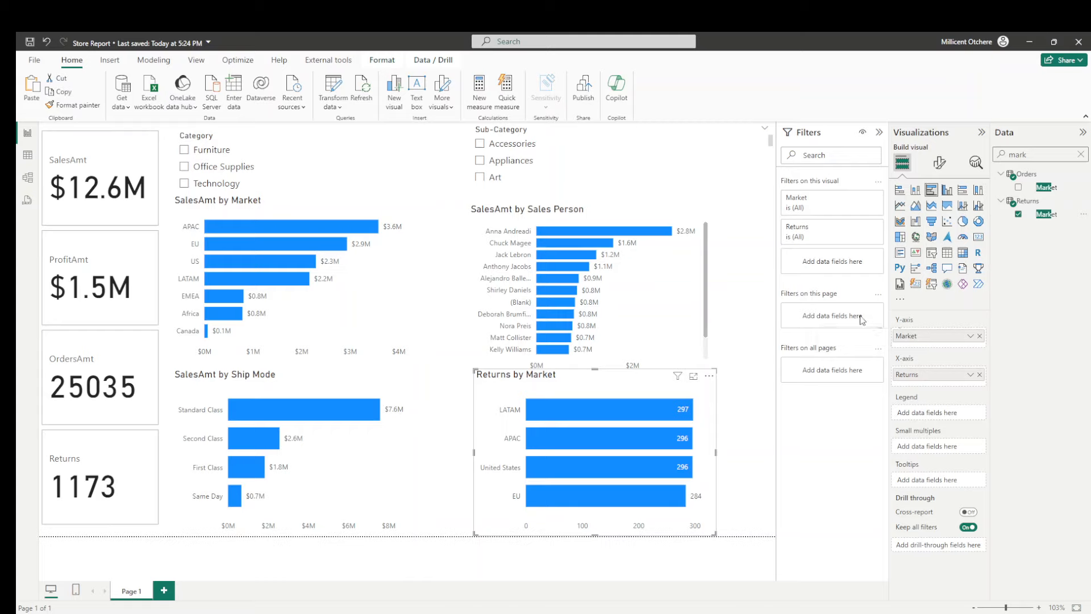
click(754, 298)
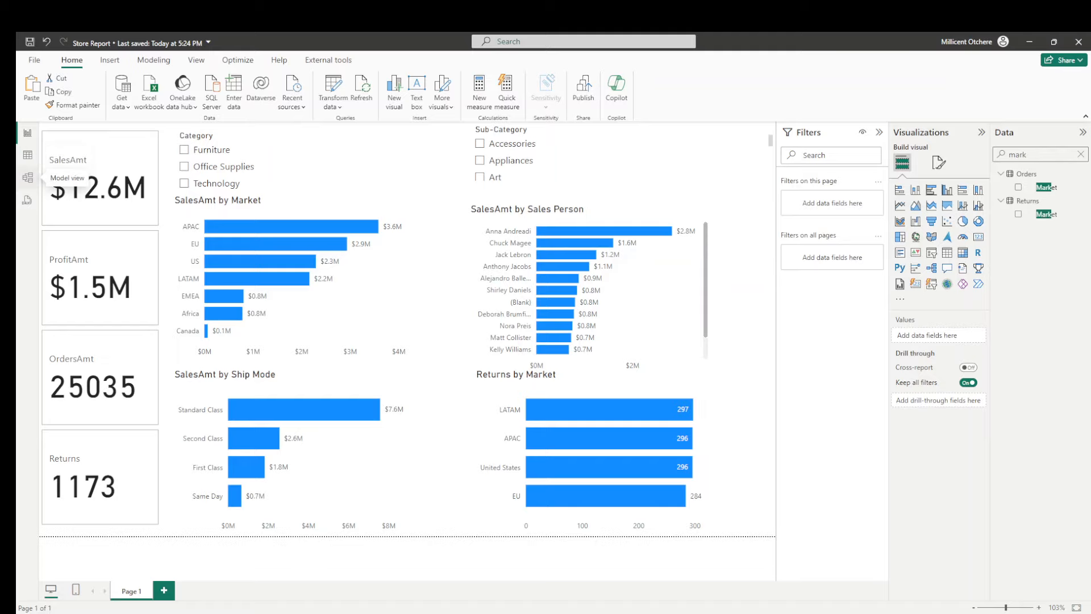
- Create a model relationship between Order ID in the Orders table and Order ID in the Returns table
click(27, 177)
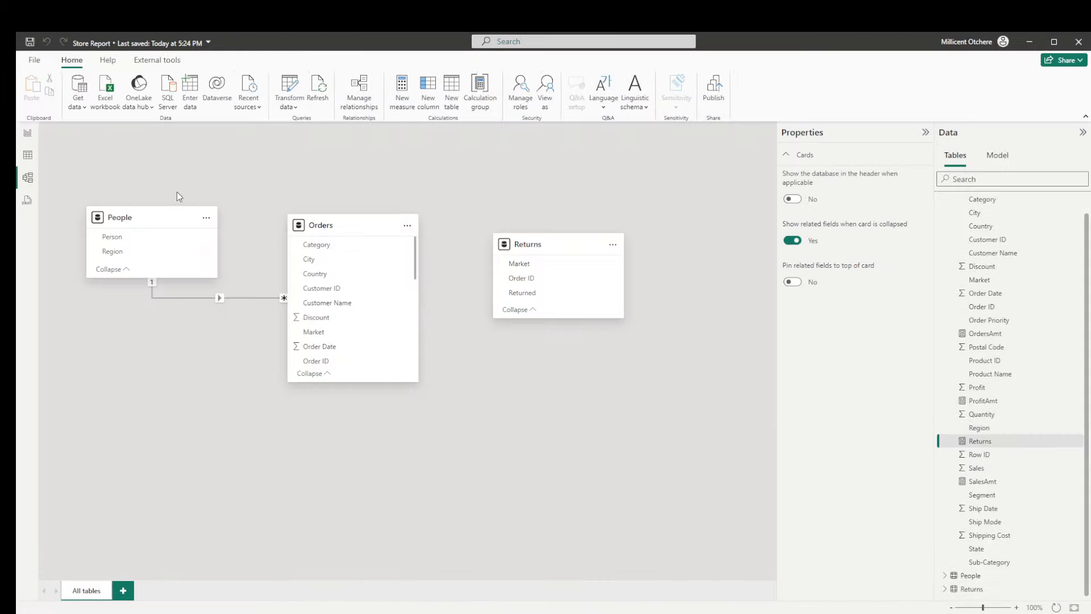
click(927, 133)
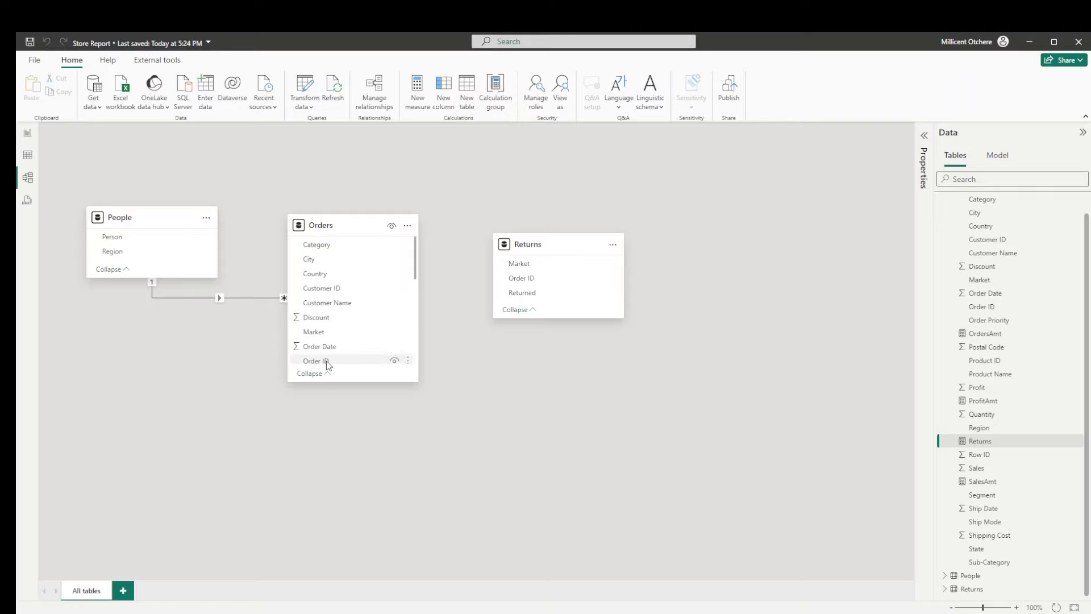
drag(329, 364, 538, 282)
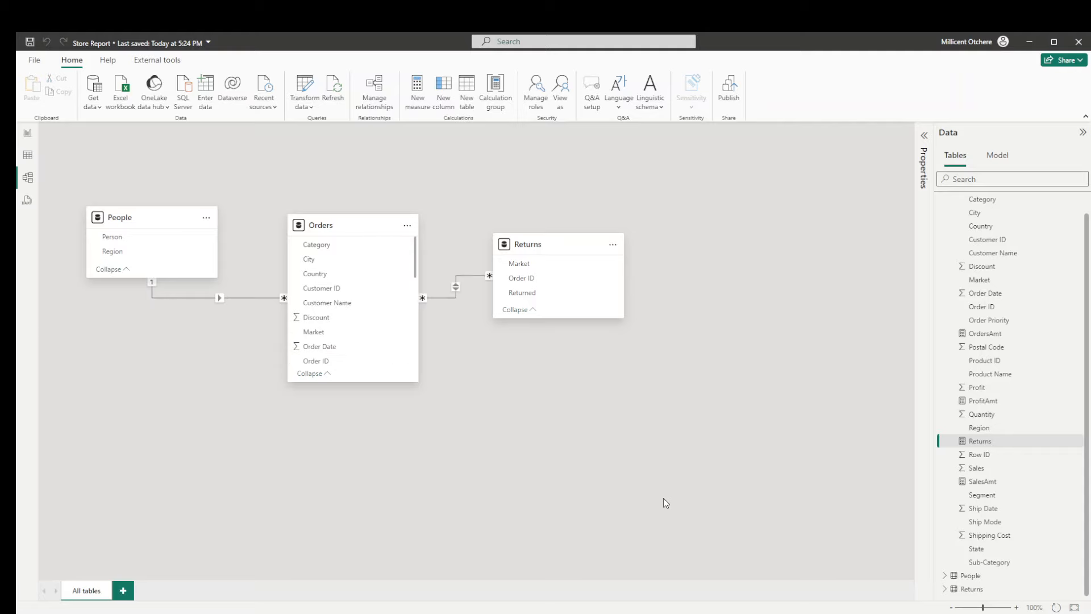
- Return to the report page and filter it to Furniture with the Category slicer
click(28, 135)
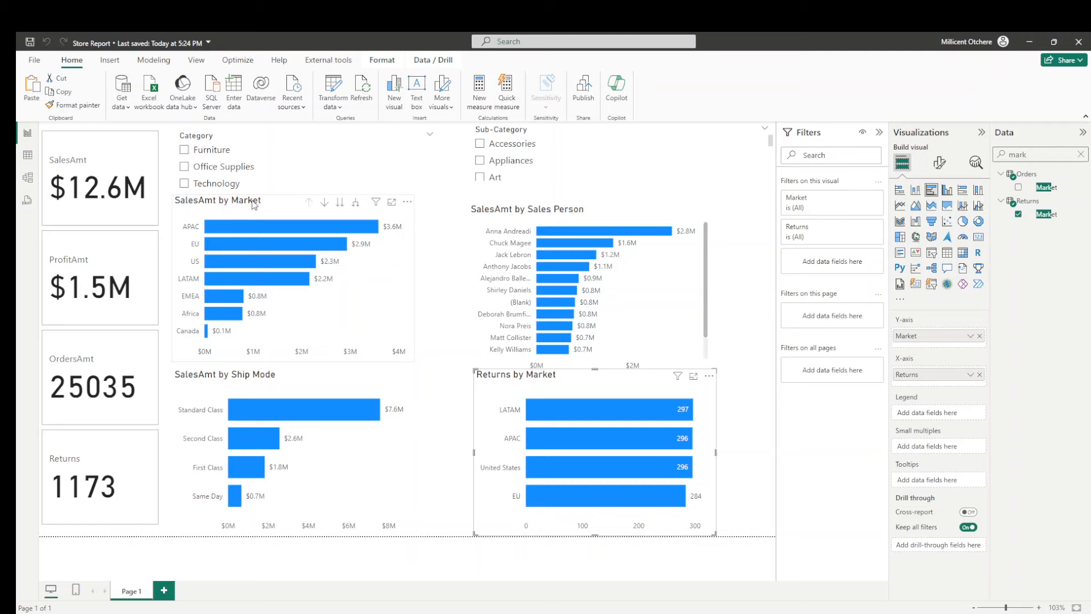
click(185, 151)
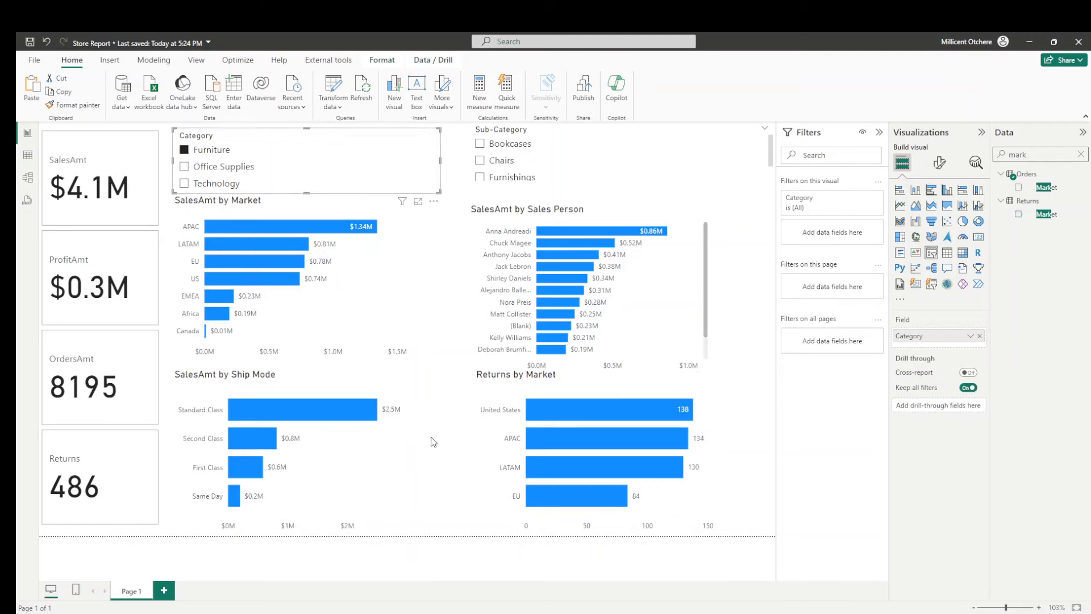
click(737, 191)
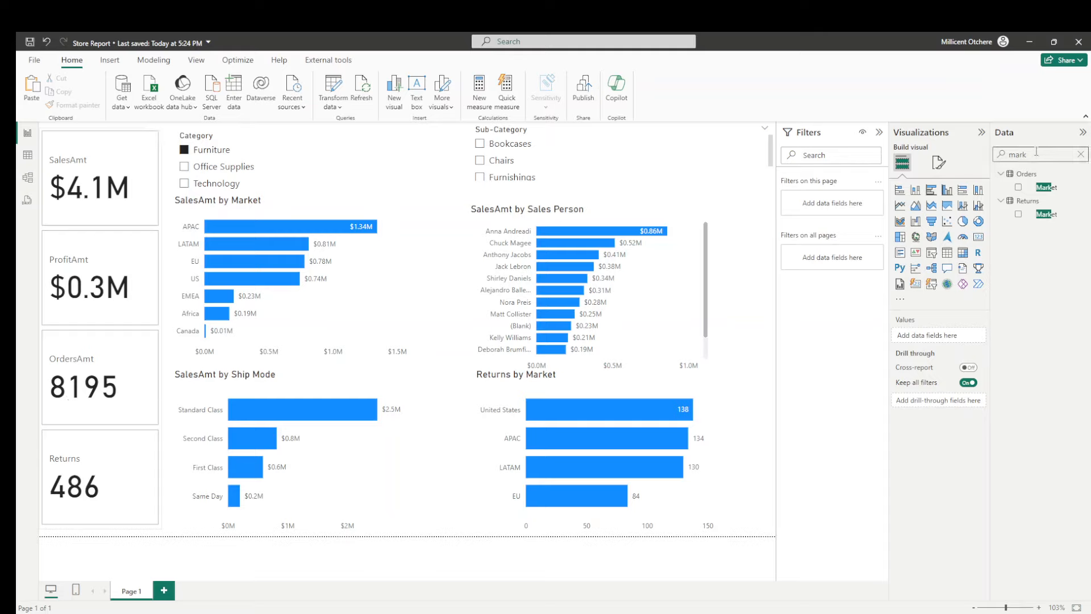
- Find the OrdersAmt measure in the Orders table and apply a thousands separator to its format
drag(1041, 156, 828, 166)
text(ors)
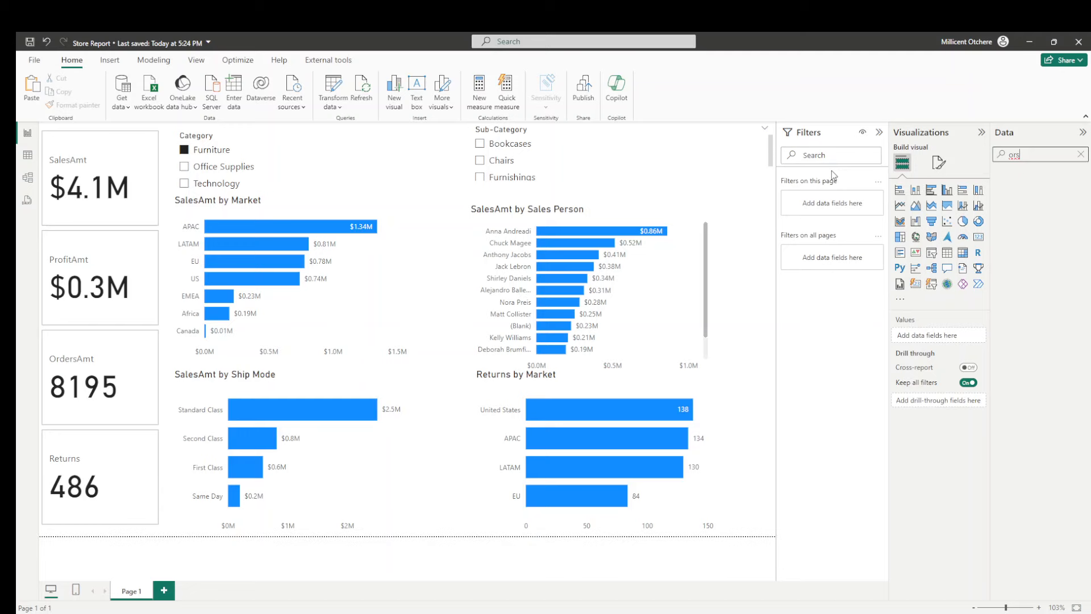
key(BackSpace)
text(d)
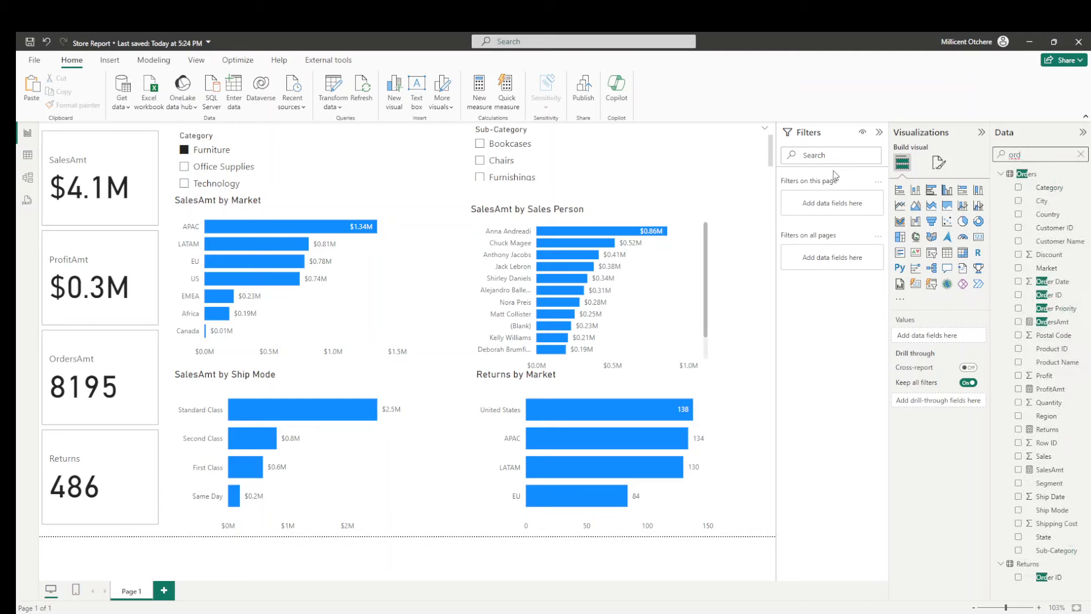
text(er)
key(BackSpace)
key(BackSpace)
key(BackSpace)
key(BackSpace)
key(BackSpace)
text(amt)
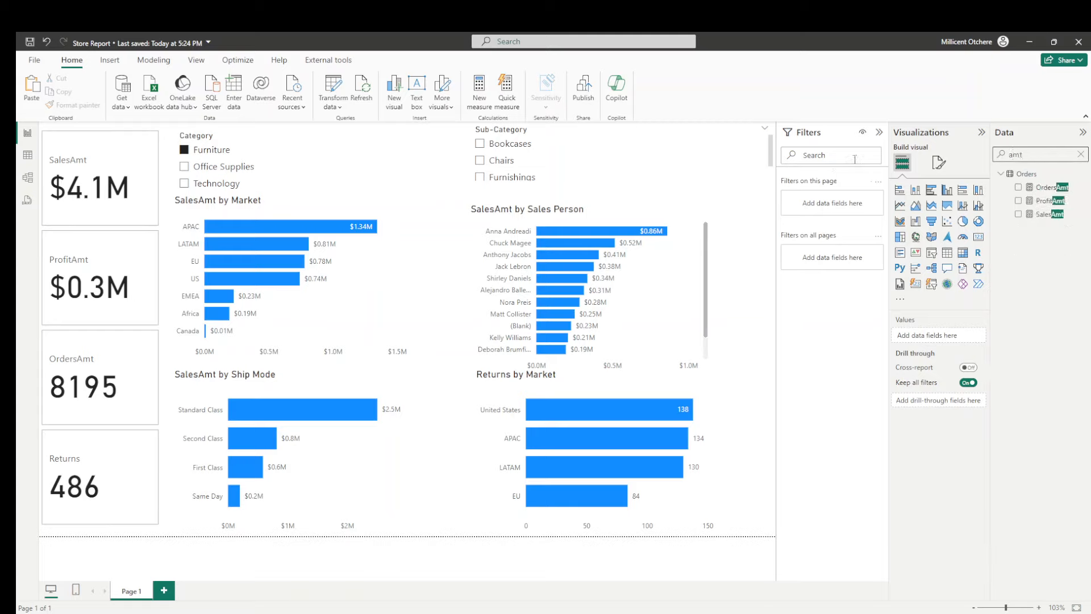
click(1046, 187)
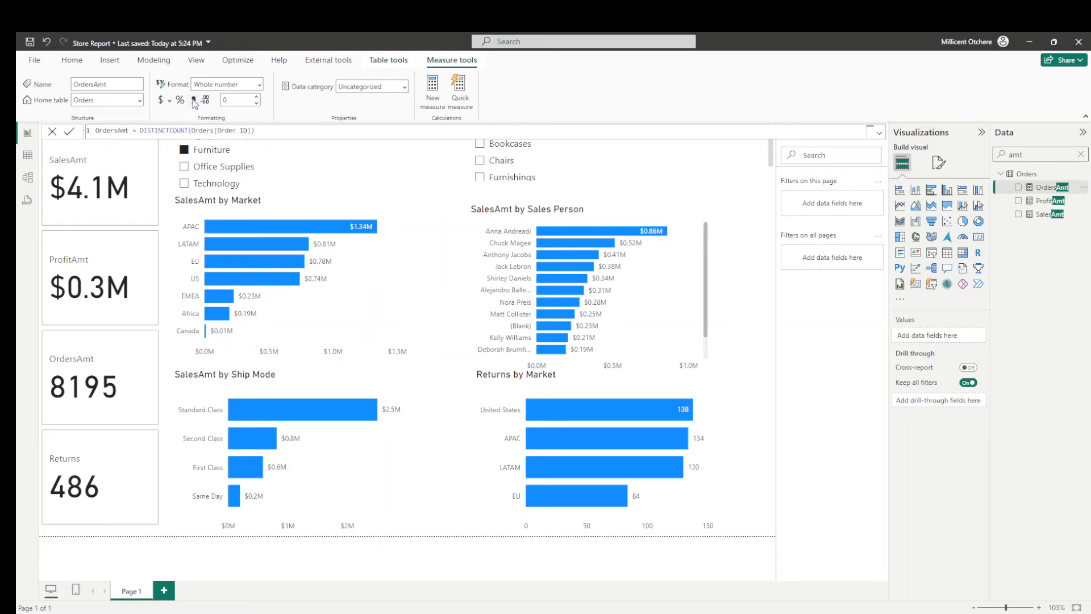
click(195, 101)
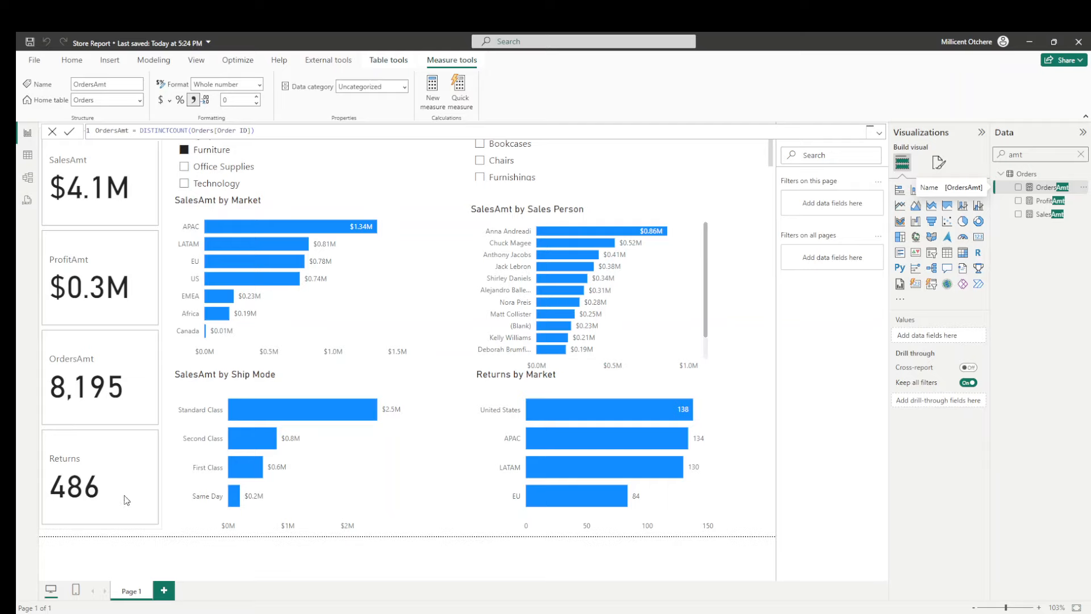
- Apply a thousands separator to the Returns measure, save the report and close the formula bar
double_click(1039, 156)
text(retu)
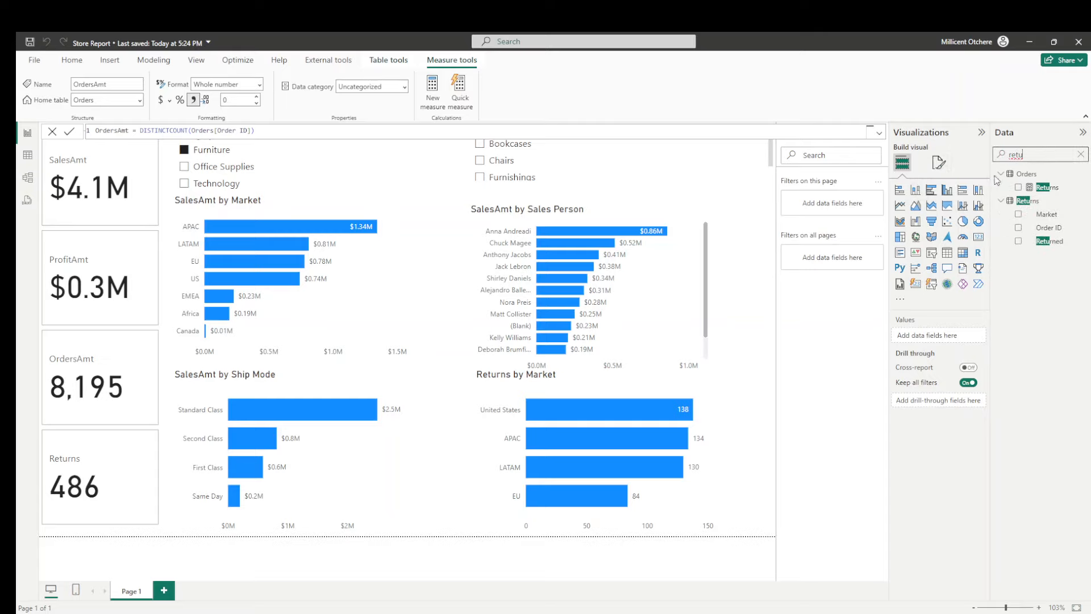
click(1044, 189)
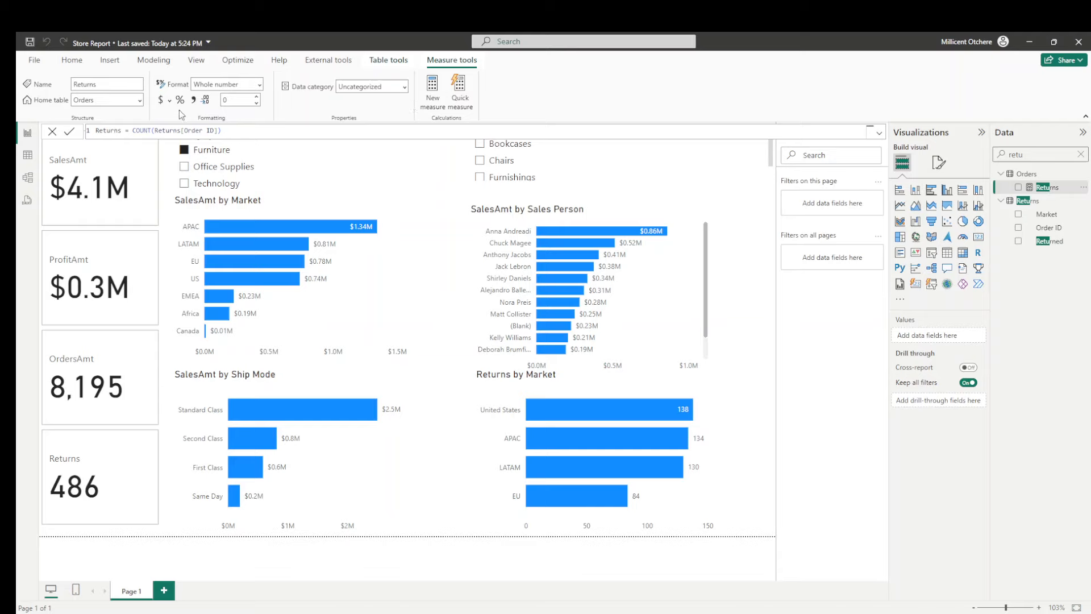
click(194, 100)
click(29, 43)
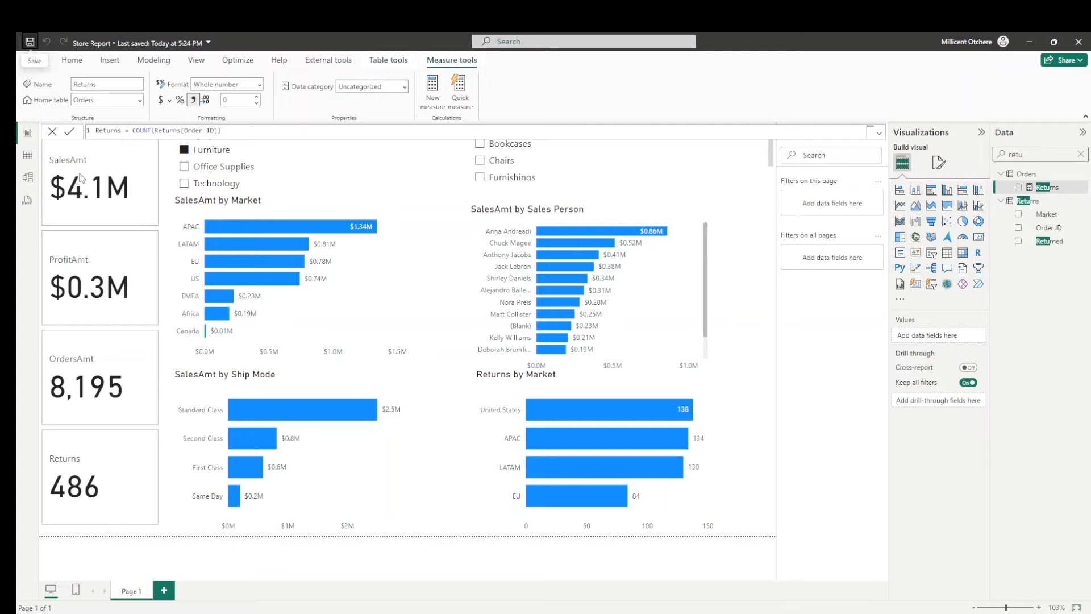
click(52, 131)
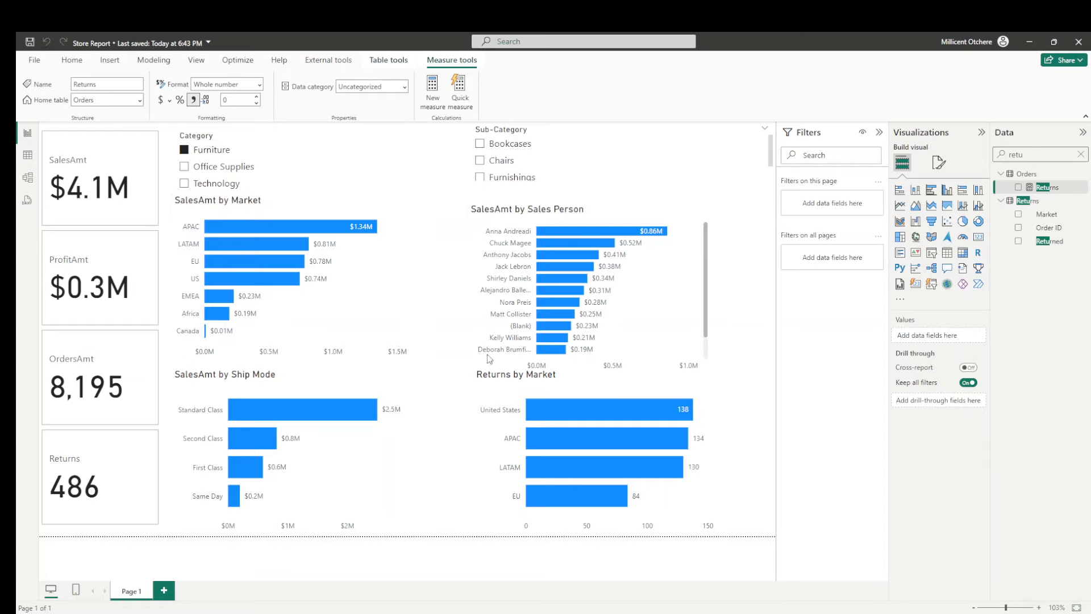
- Replace the Y-axis field of the Returns by Market chart with Market from the Orders table and shift the chart slightly sideways
mouse_move(553, 232)
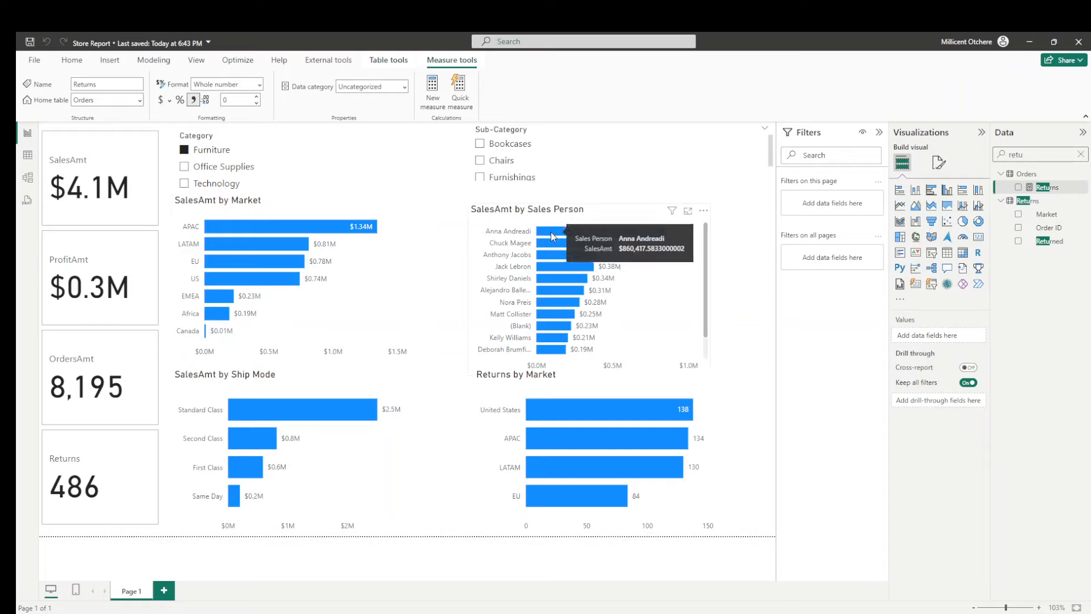
mouse_move(580, 284)
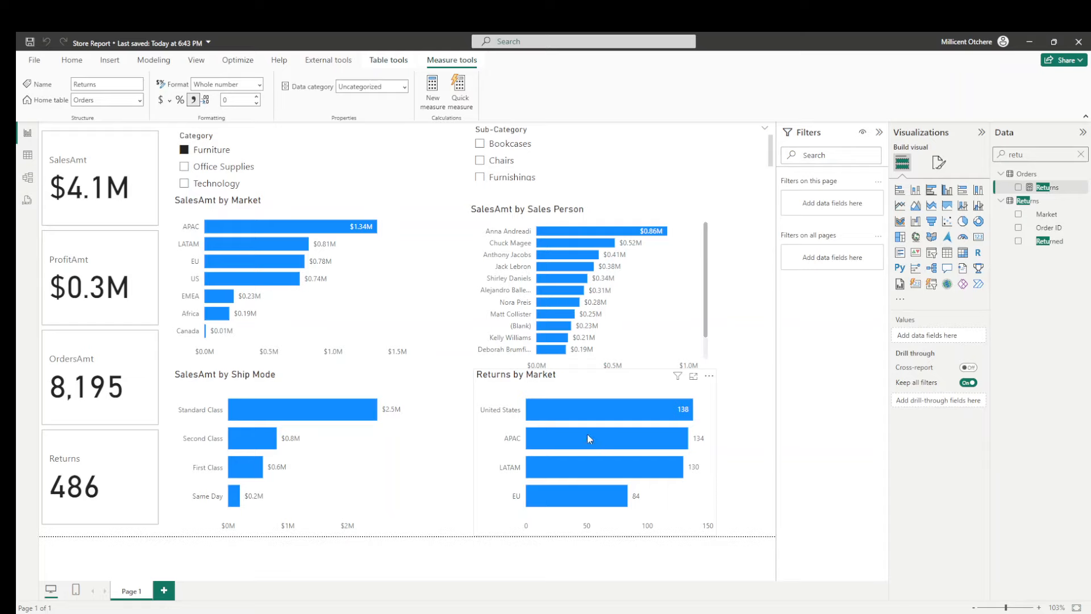
mouse_move(577, 419)
click(608, 384)
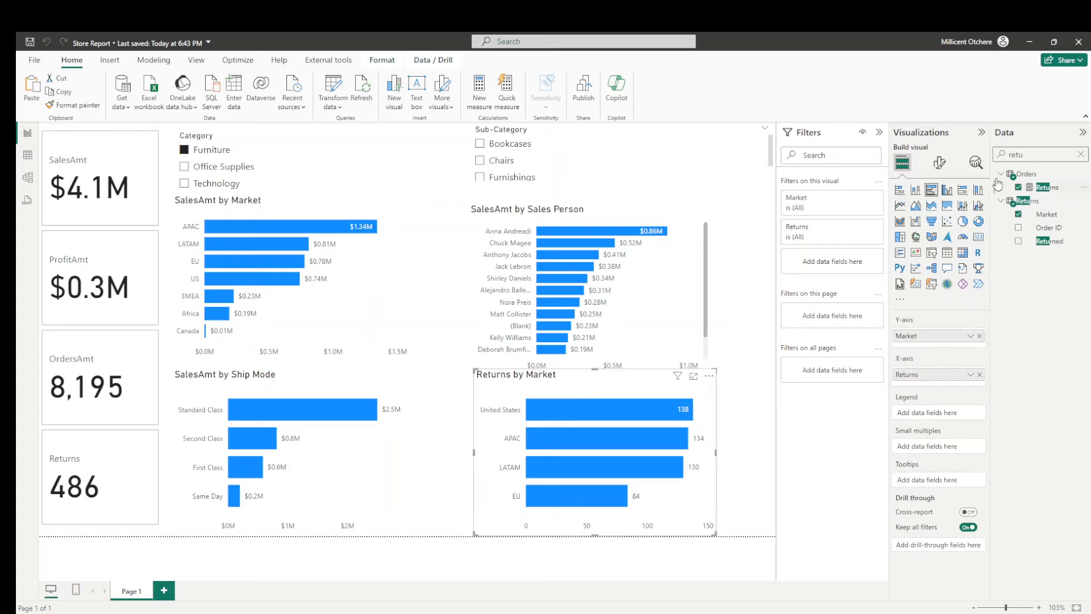
drag(1039, 155, 889, 167)
text(m)
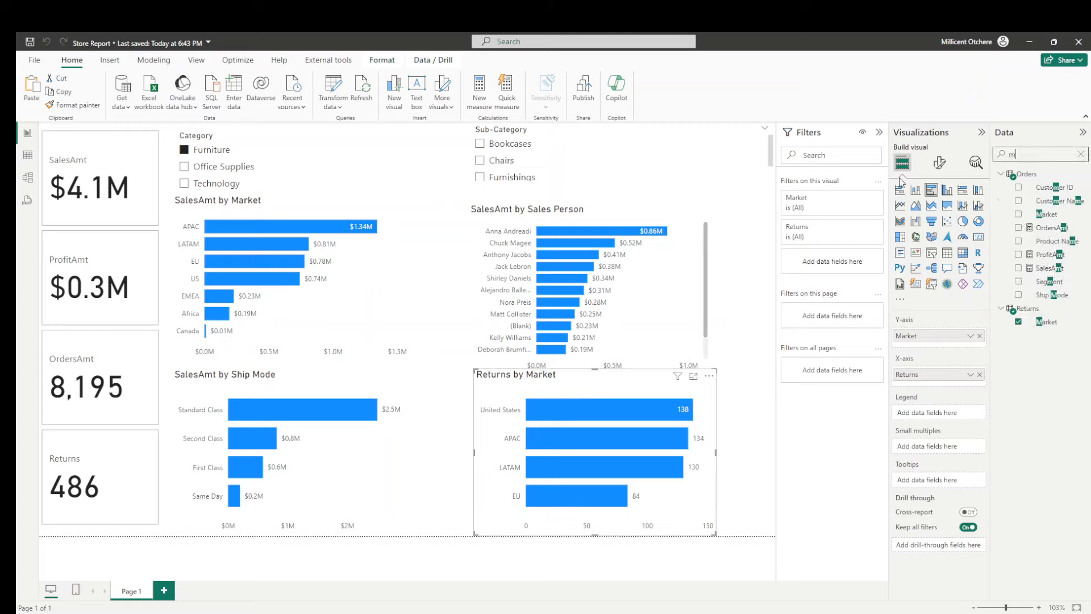
text(arket)
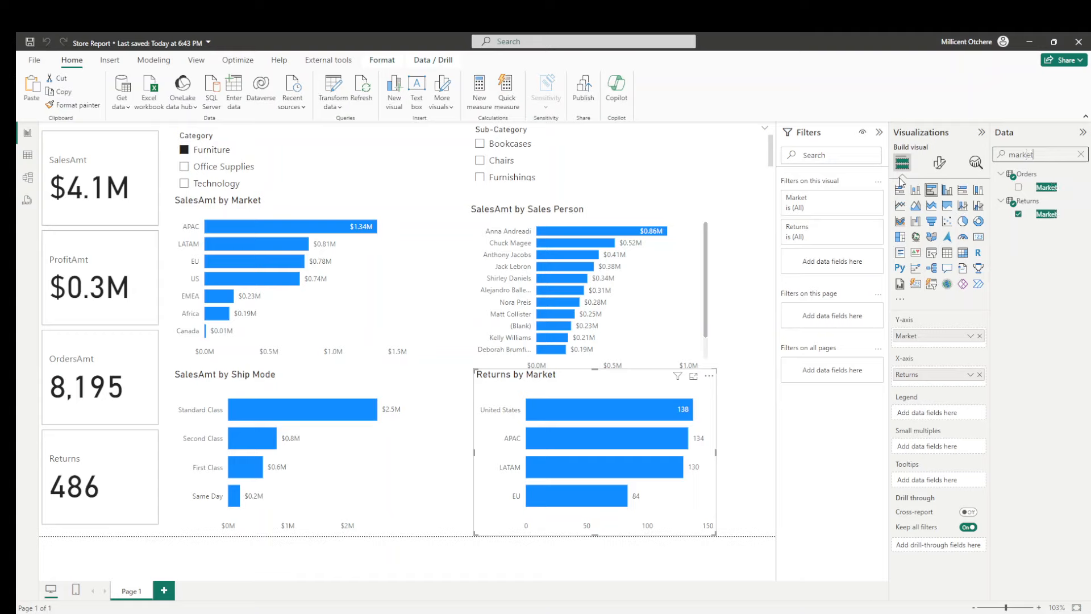
click(979, 336)
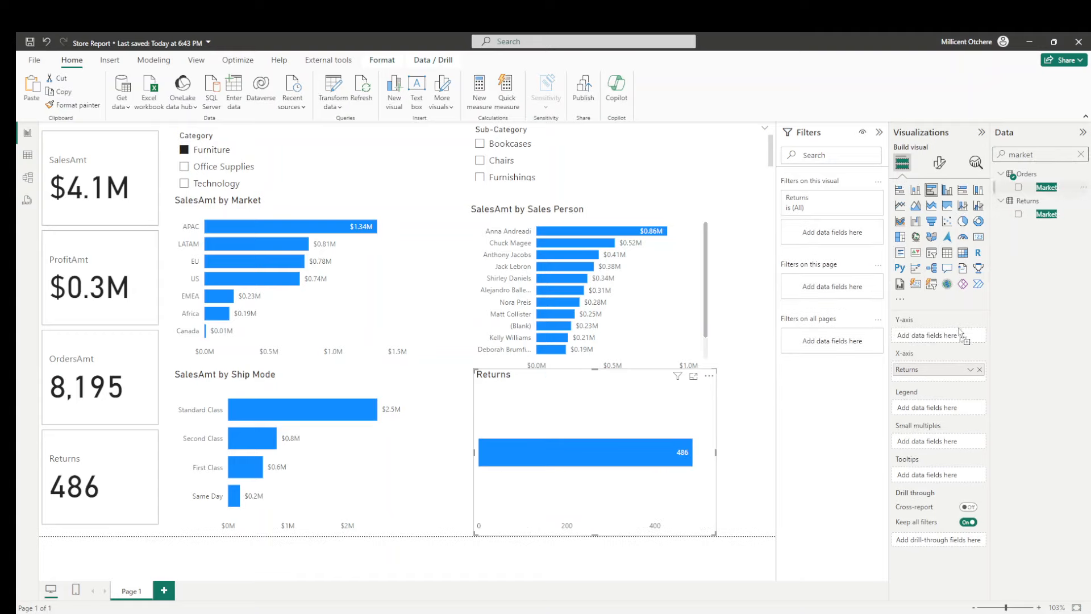
drag(953, 337, 952, 335)
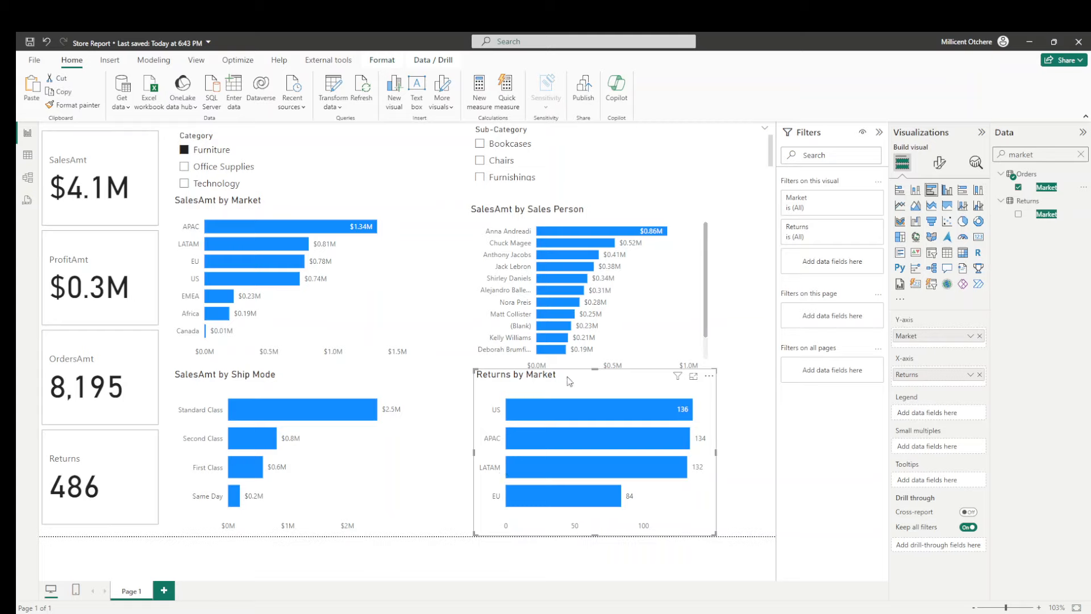
drag(569, 382, 579, 382)
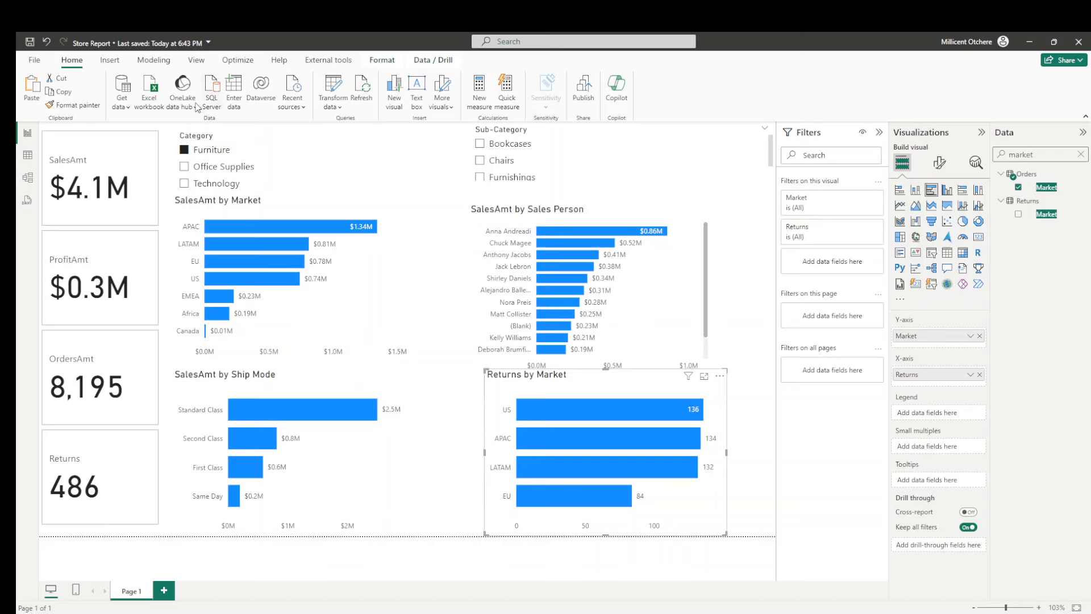
- Check the report for Office Supplies and for Technology with the Category slicer, and clear the slicer's selection
click(182, 166)
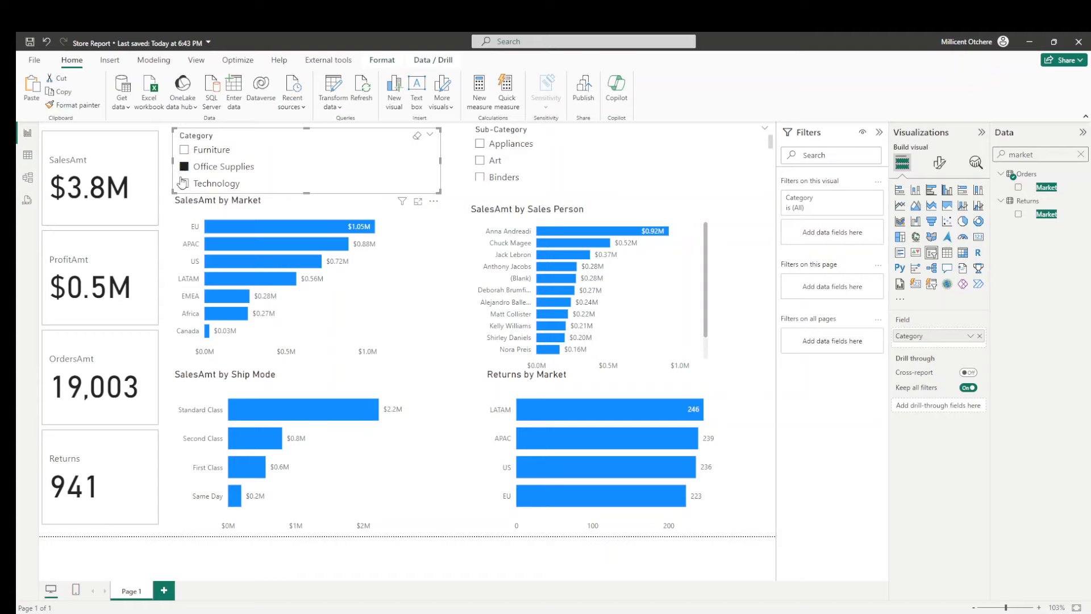
click(184, 183)
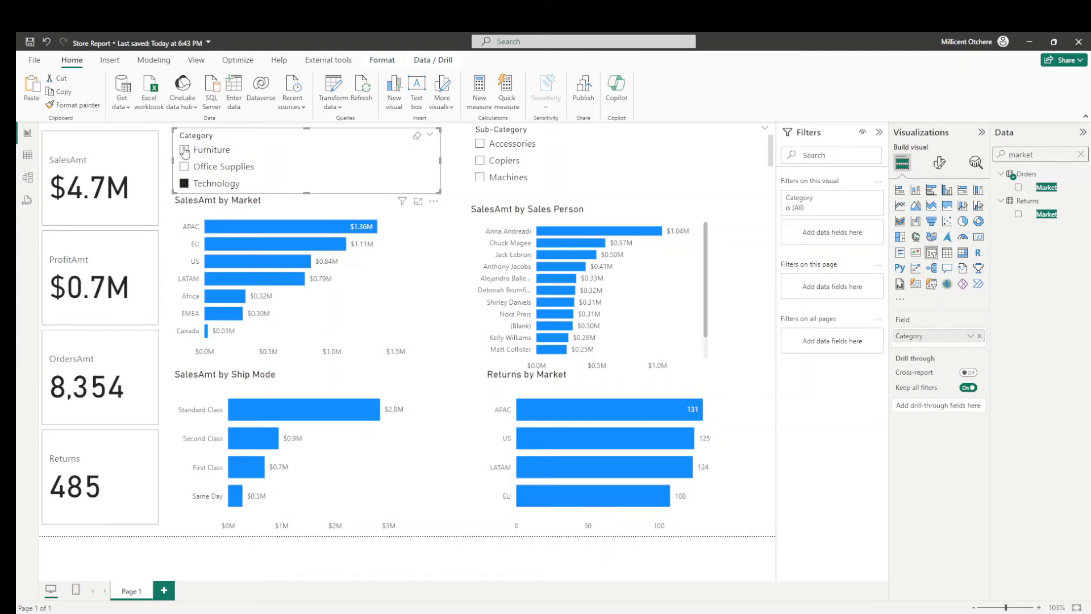
click(417, 139)
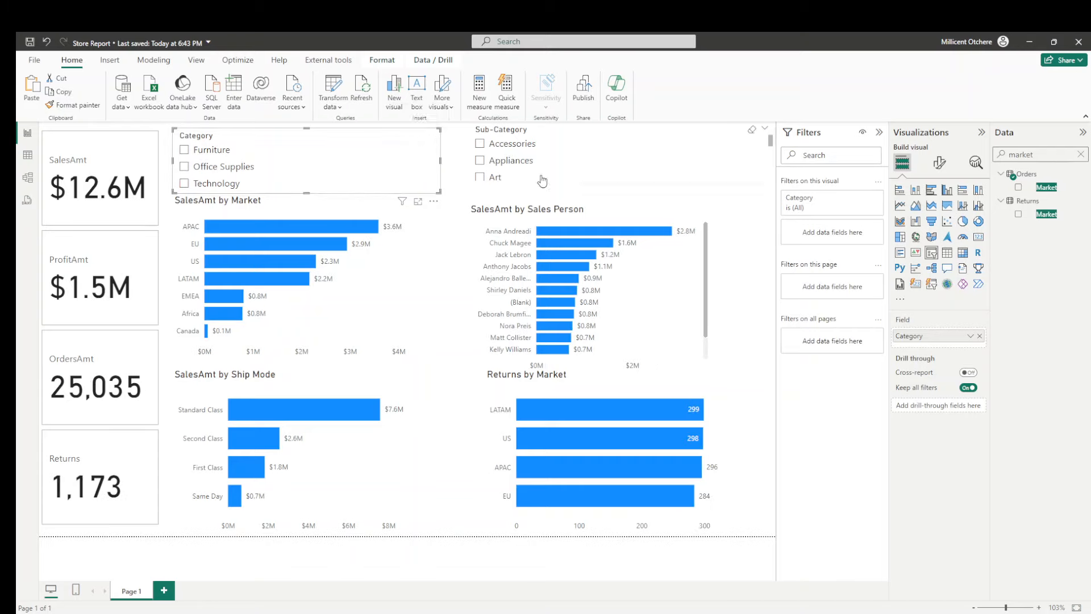
click(750, 240)
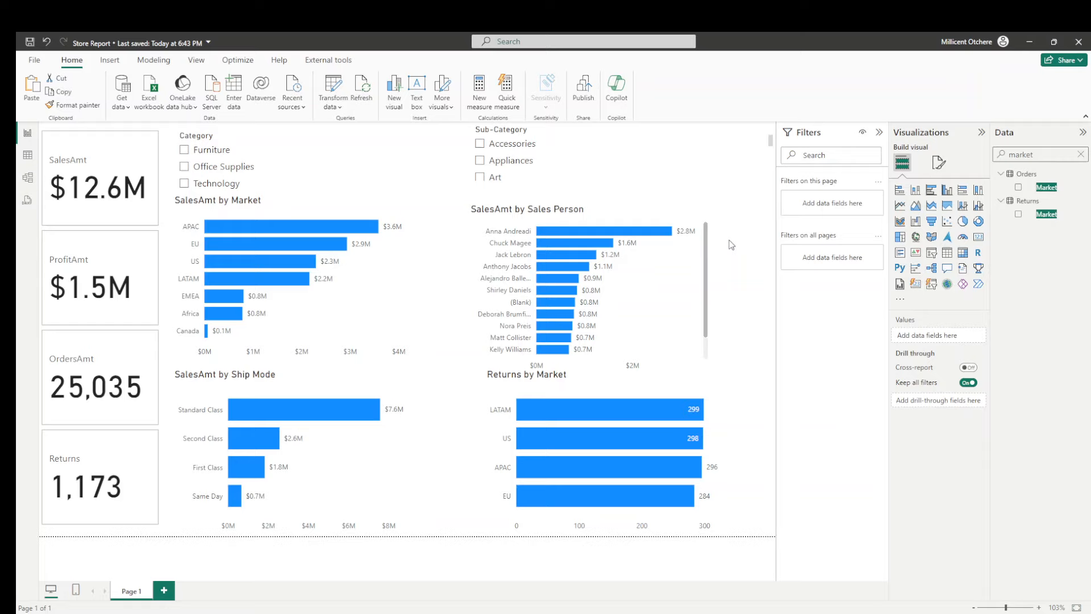
- Add Country and City from the Orders table below Market on the Y-axis of the Returns by Market chart
click(711, 394)
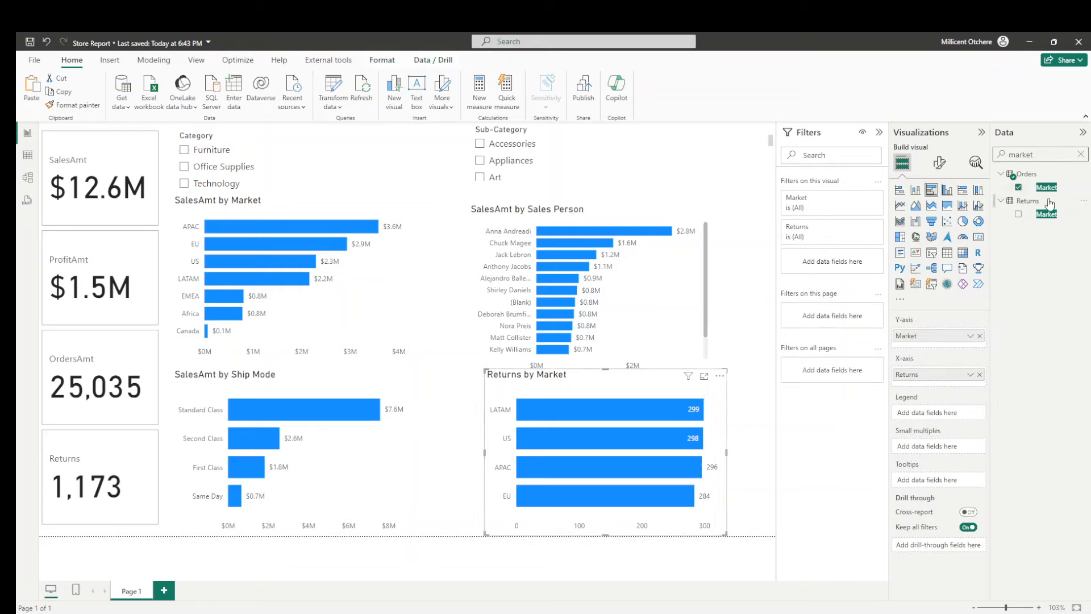
click(1081, 154)
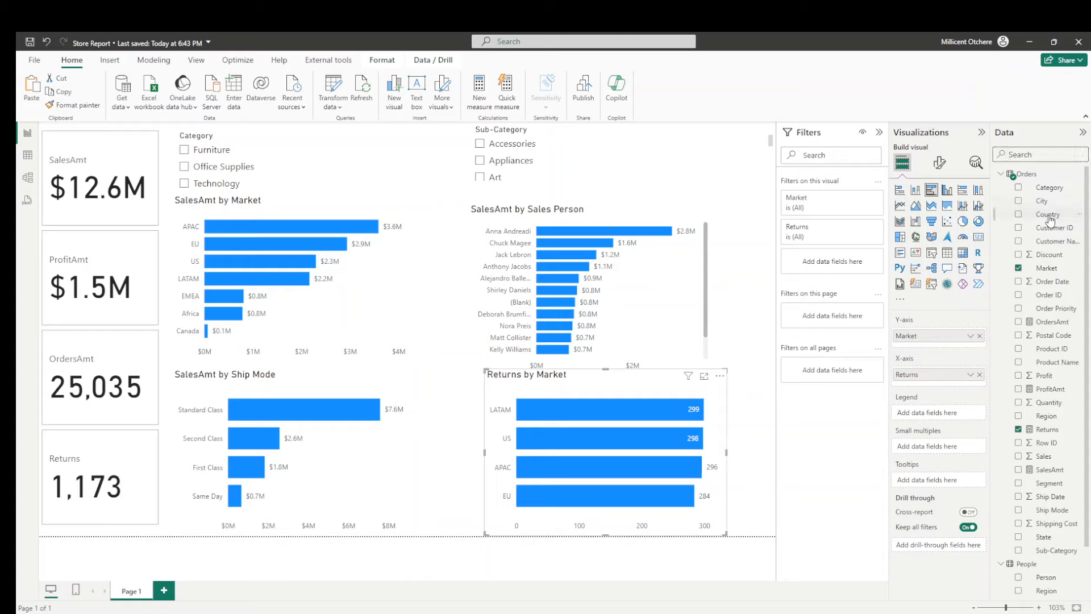
drag(1050, 220, 958, 346)
drag(1047, 207, 965, 359)
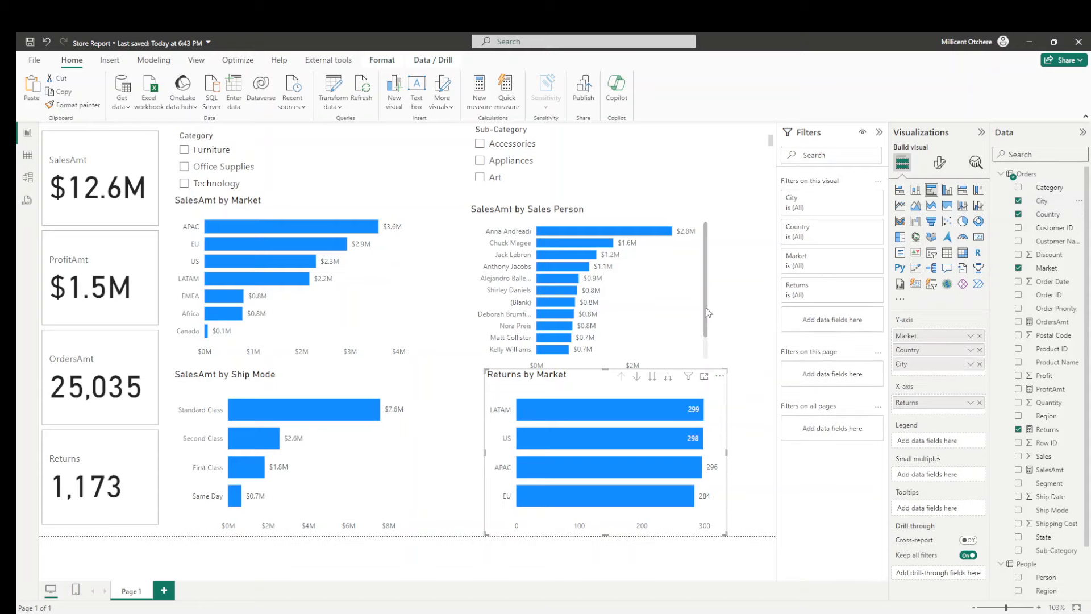
- Examine the SalesAmt by Market chart at its Country, City and expanded Market-and-Country levels, and return it to the Market level
click(284, 206)
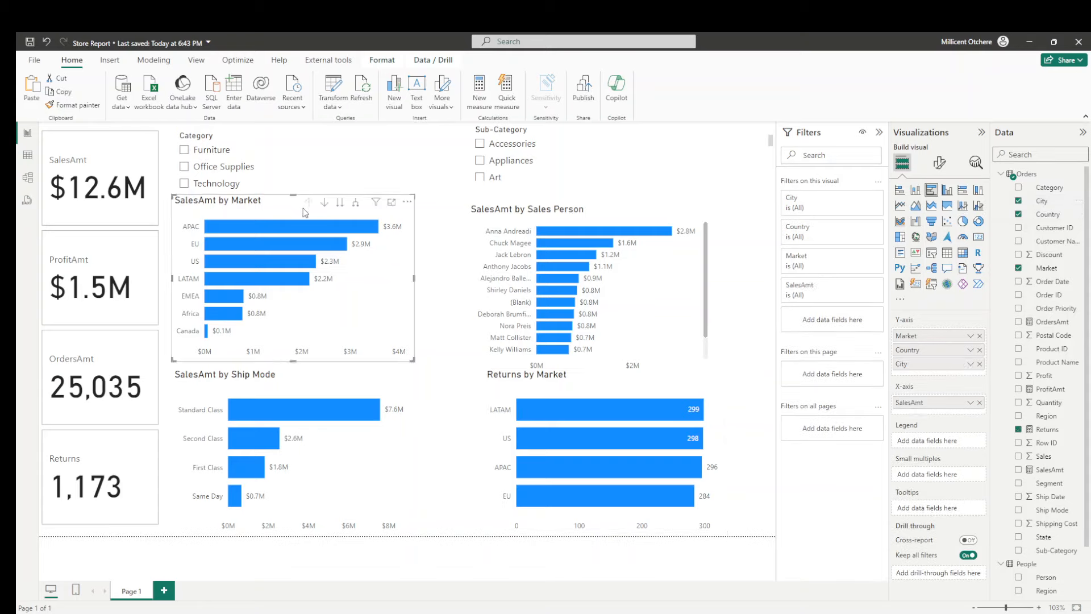
click(339, 203)
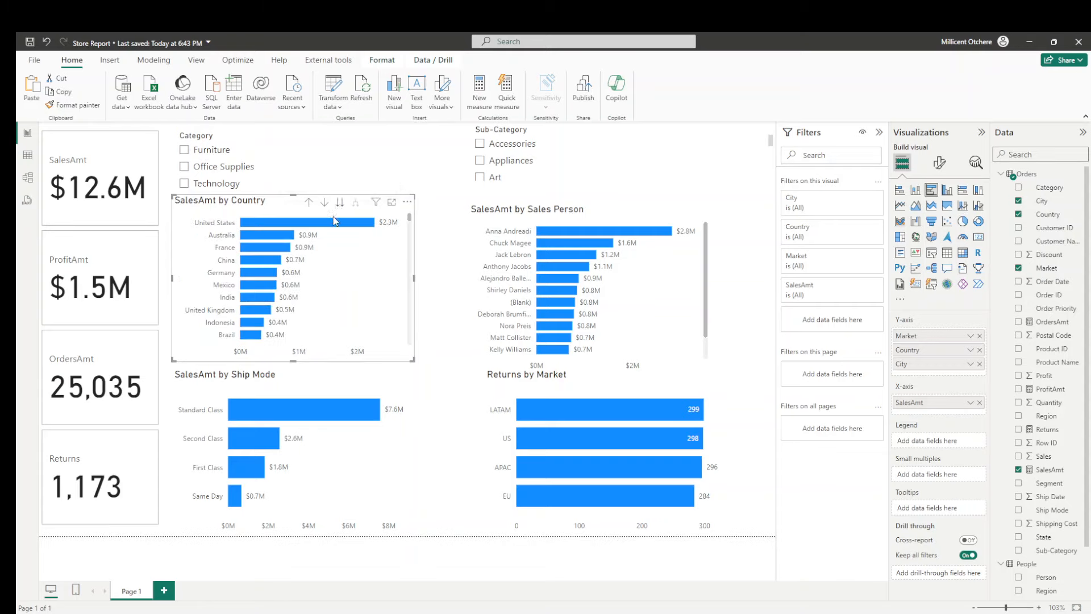
click(339, 209)
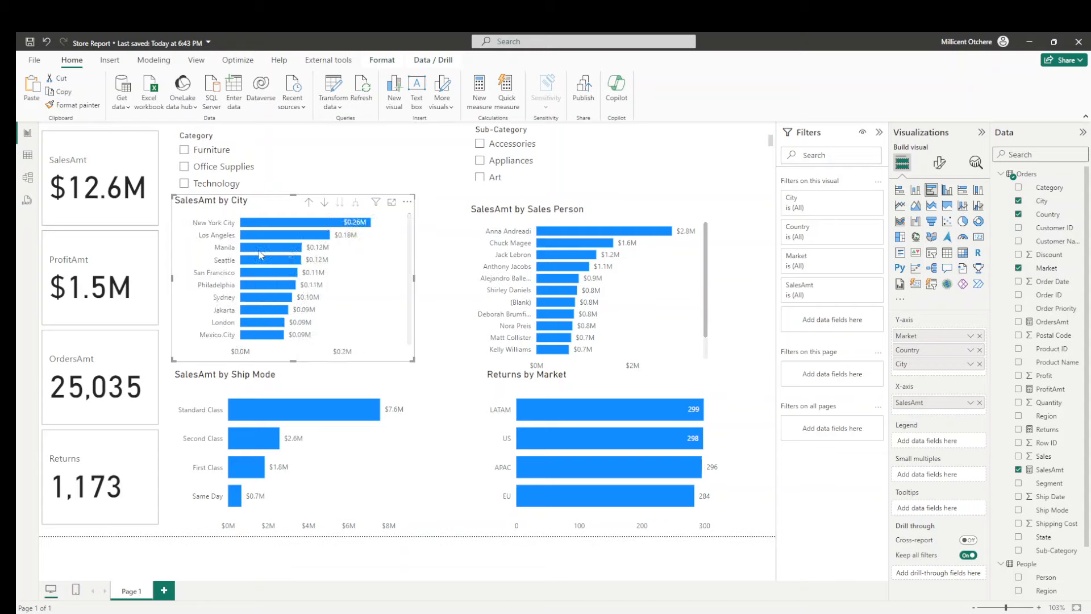
click(309, 204)
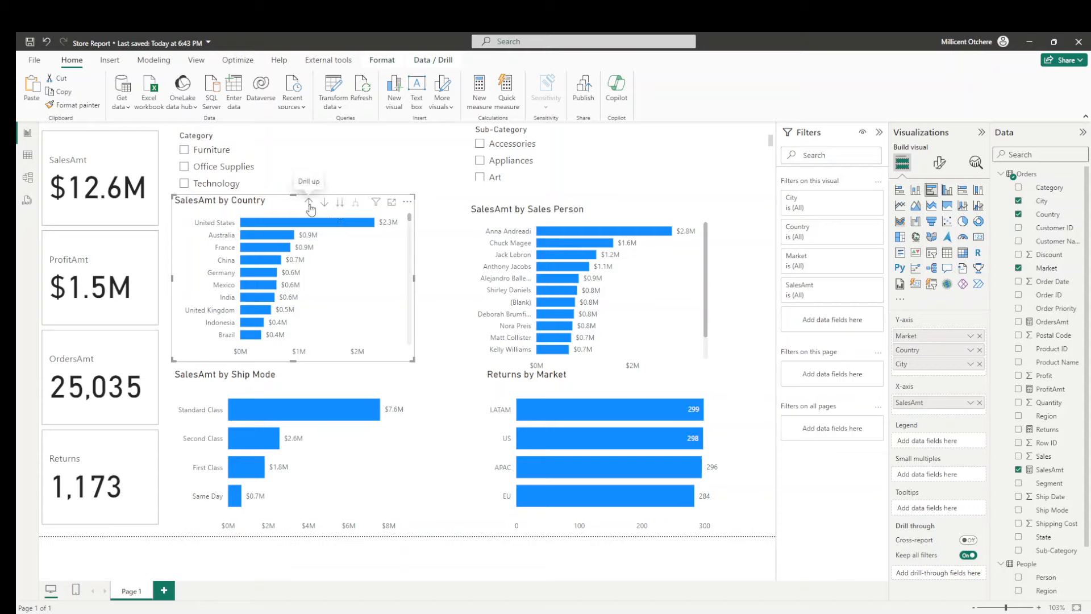
click(309, 205)
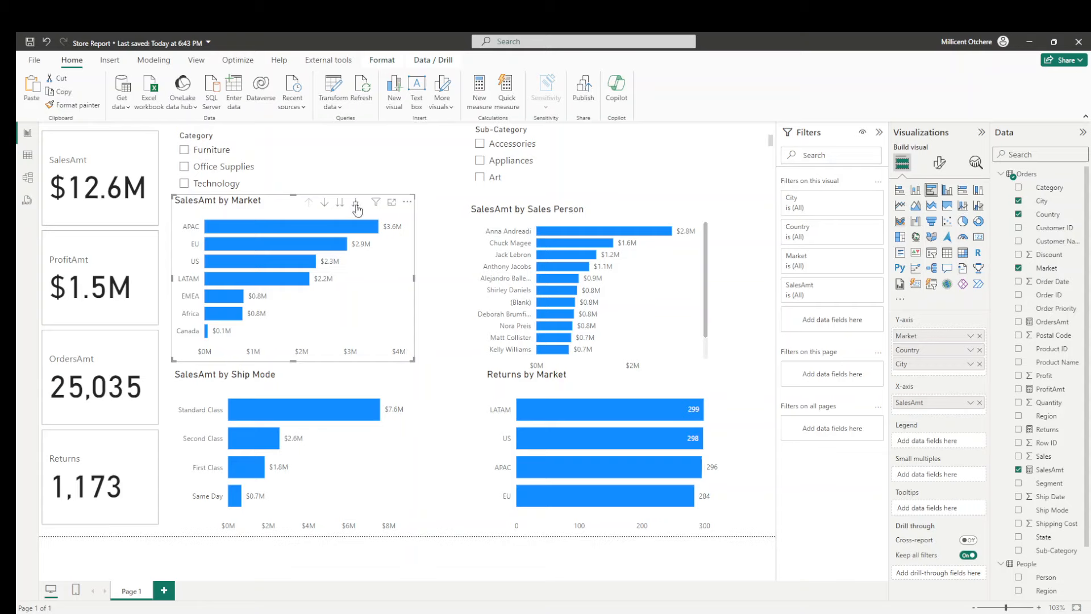
click(356, 204)
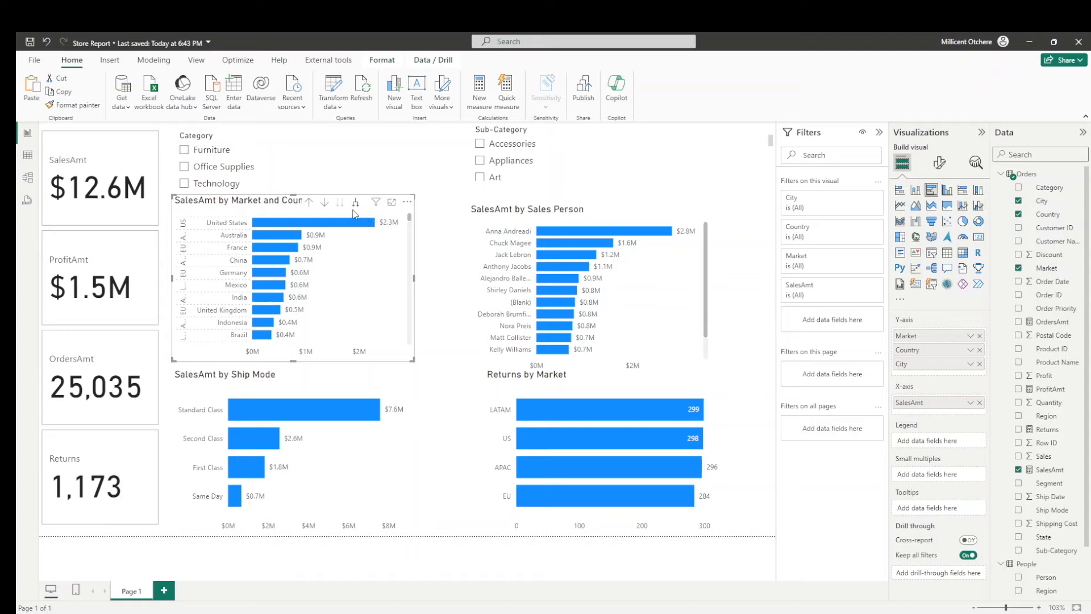
click(309, 203)
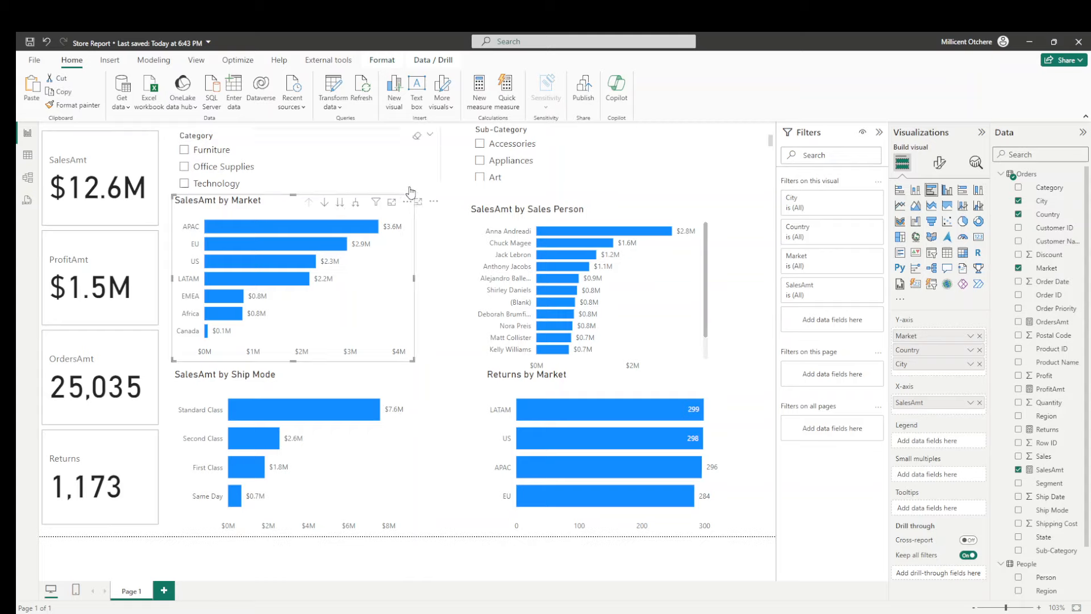
click(454, 192)
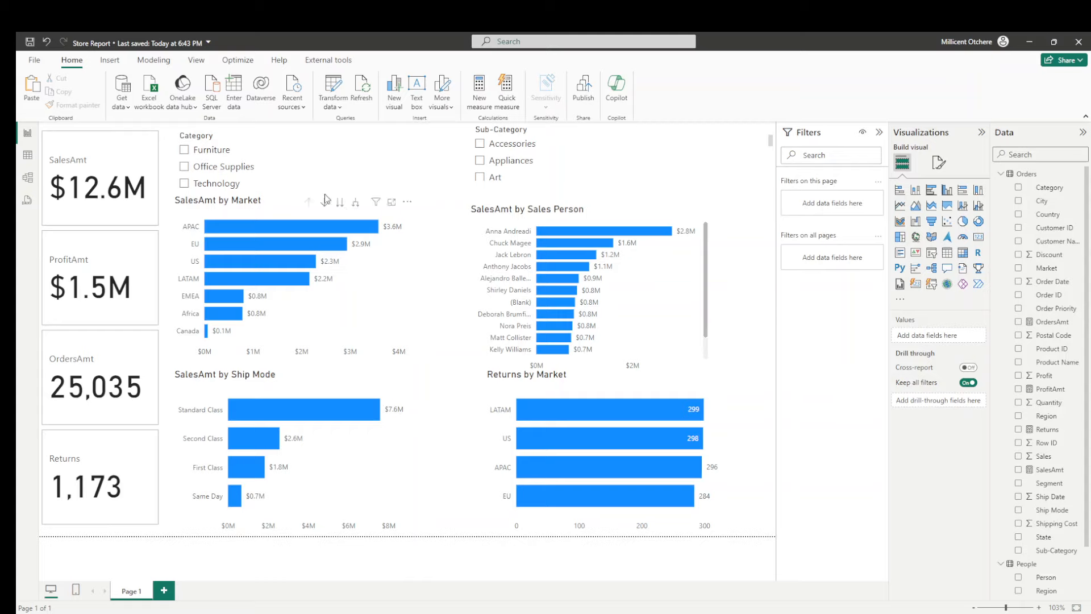
- Convert the Category slicer from a checkbox list to the new button-style slicer
click(321, 140)
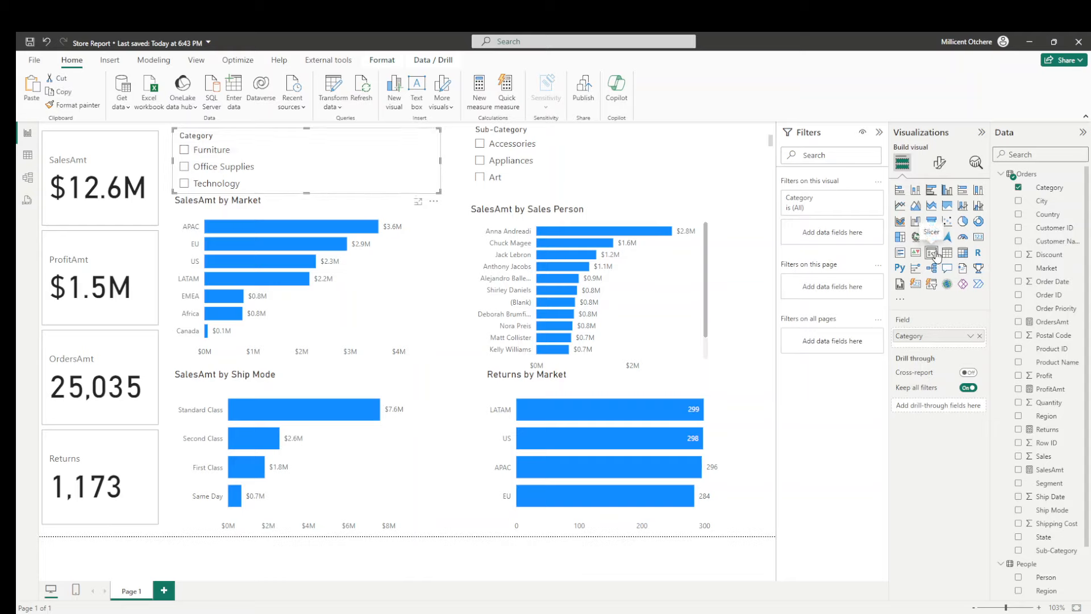
click(932, 286)
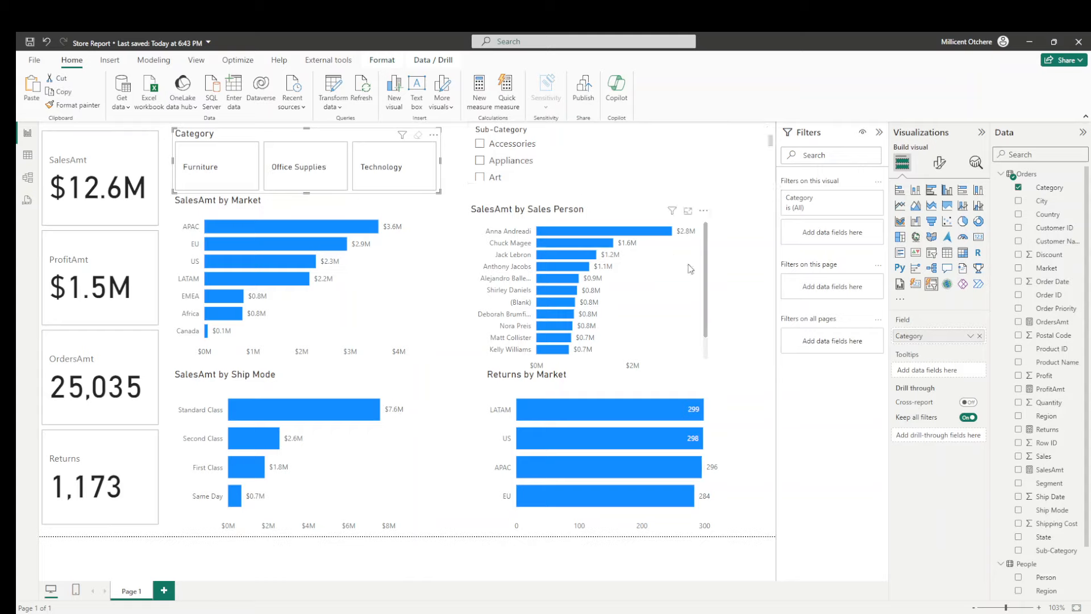
click(763, 293)
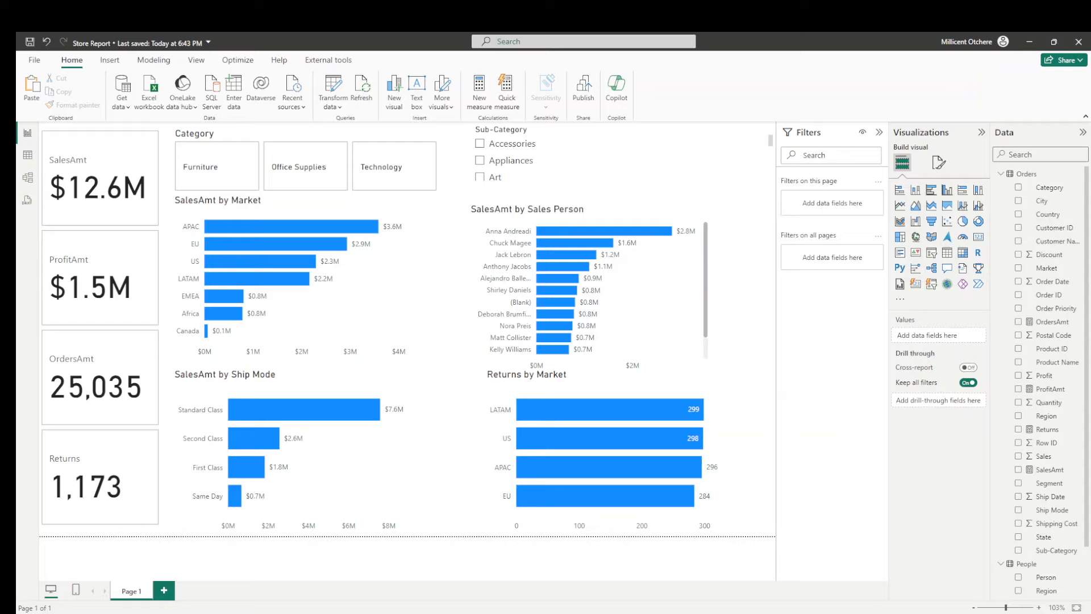
- Set the page canvas to a Custom size with a height of 920 px and a width of 1400 px
click(939, 163)
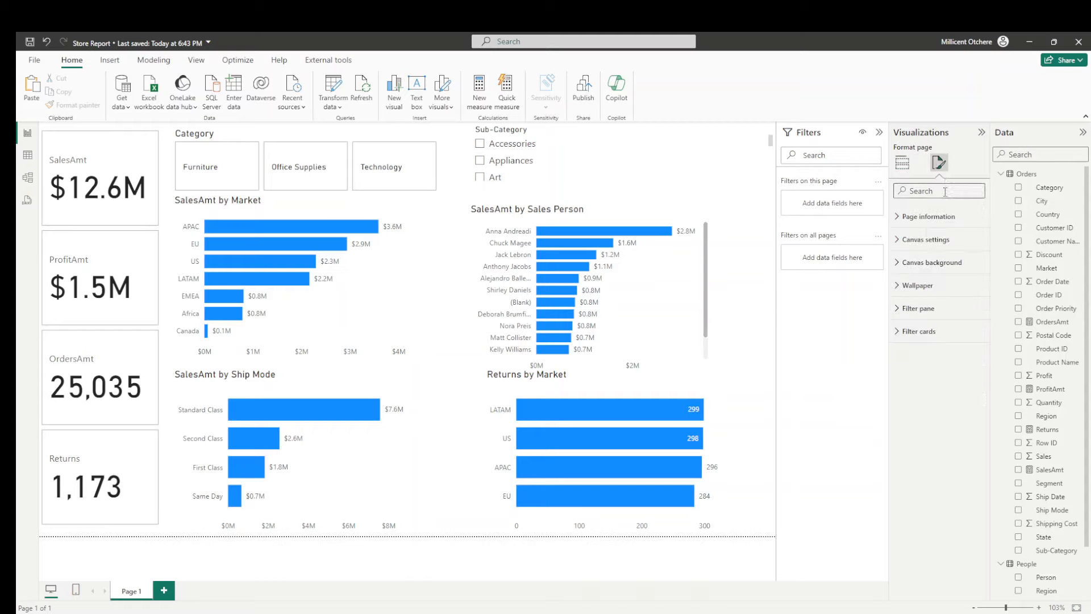
click(924, 240)
click(929, 281)
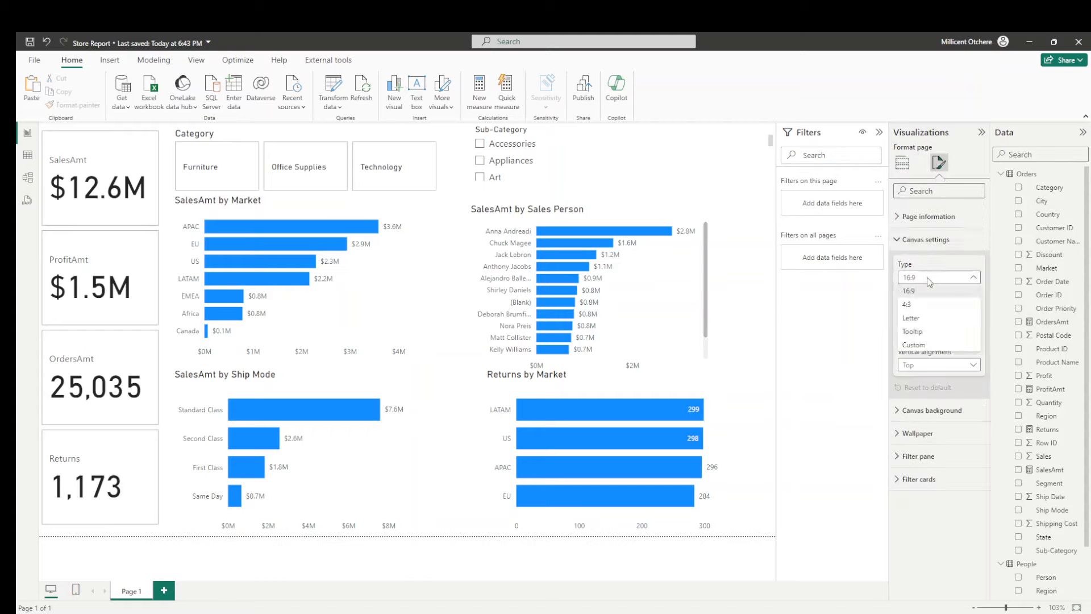
click(918, 345)
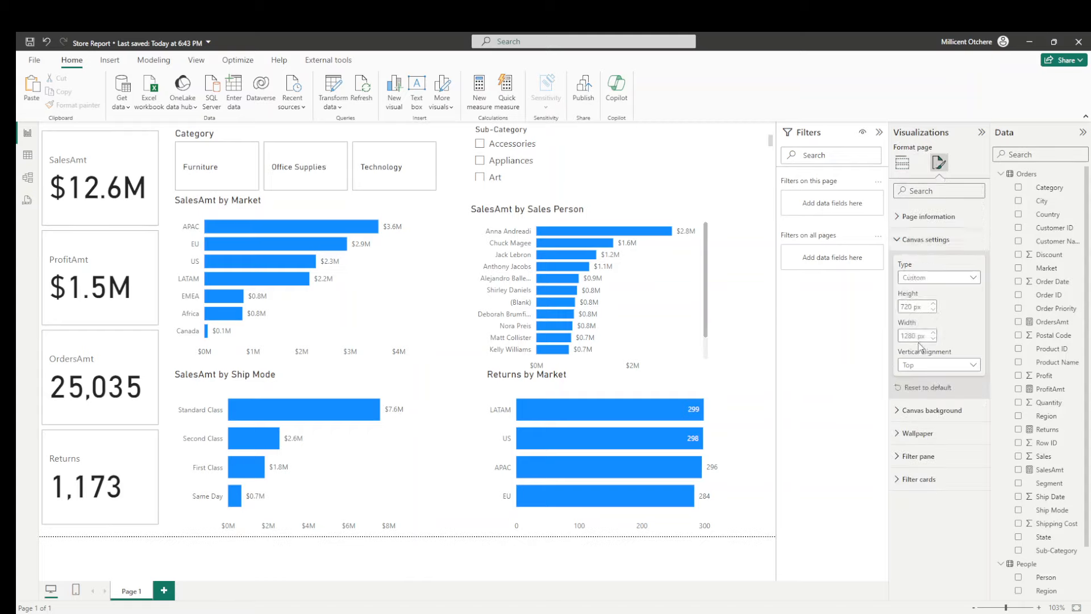
double_click(909, 304)
text(920)
key(Return)
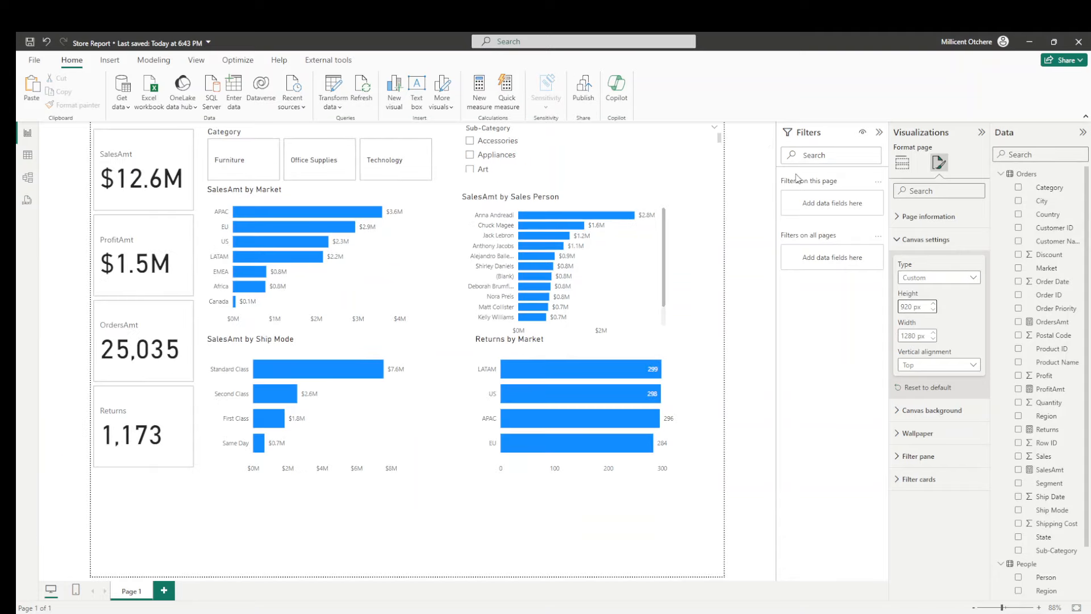
double_click(909, 335)
text(1)
key(Return)
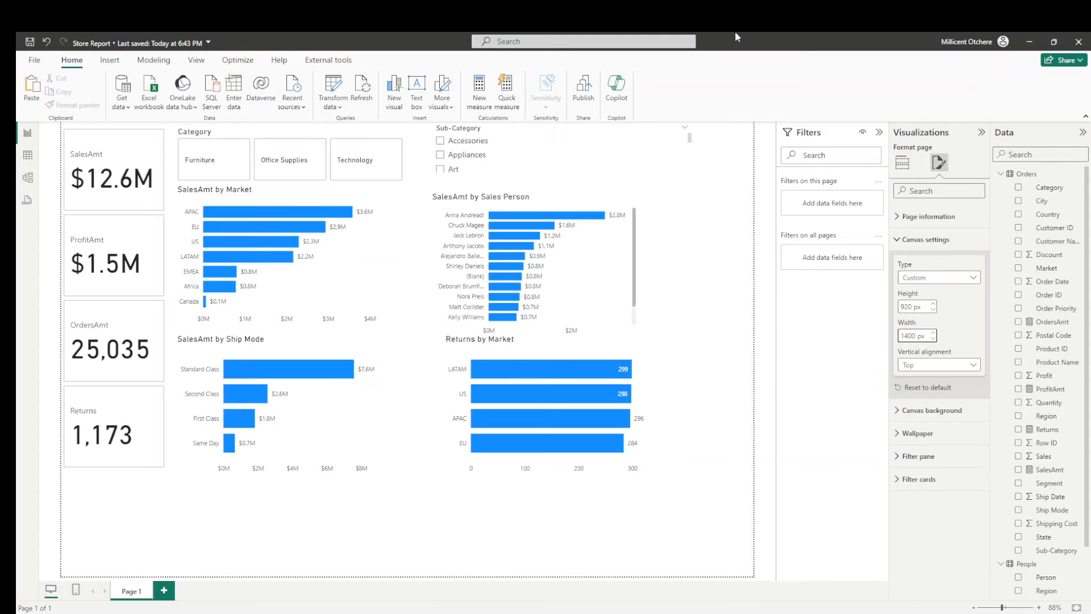
- Move the SalesAmt by Ship Mode and Returns by Market charts down into the free space at the bottom of the page
click(278, 398)
drag(276, 415, 288, 495)
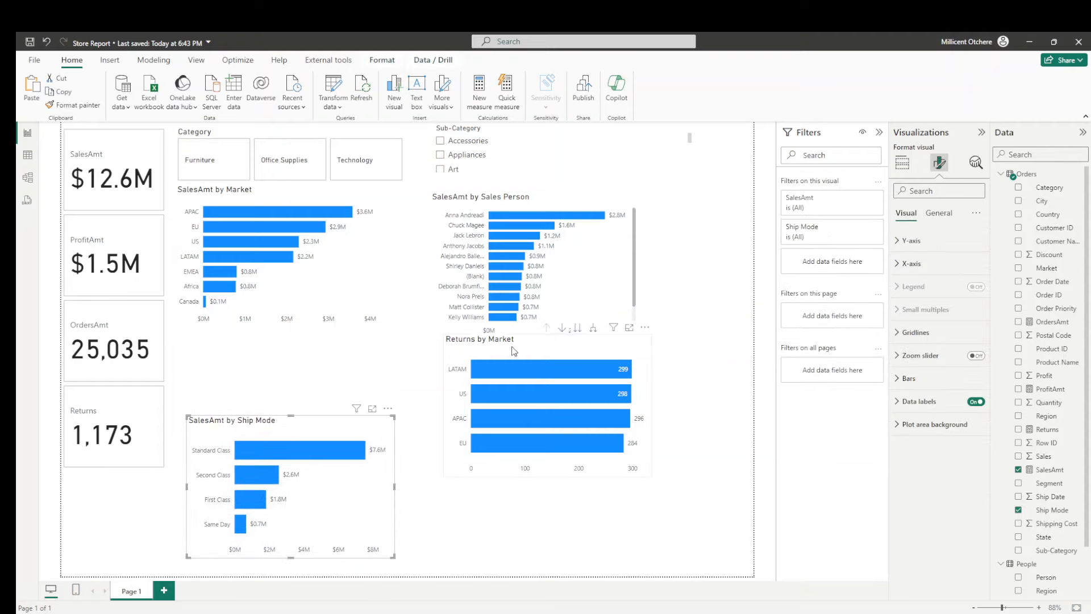
drag(514, 350, 562, 442)
- Move the SalesAmt by Sales Person and SalesAmt by Market charts lower, and place the Sub-Category slicer between and above them
click(539, 223)
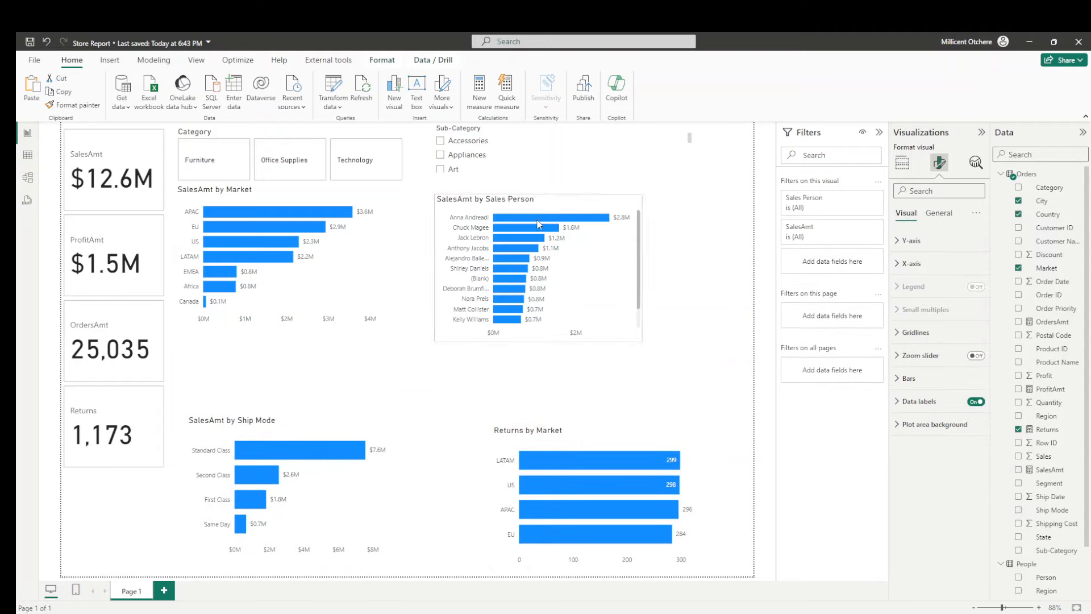
drag(539, 223, 626, 244)
drag(271, 200, 283, 244)
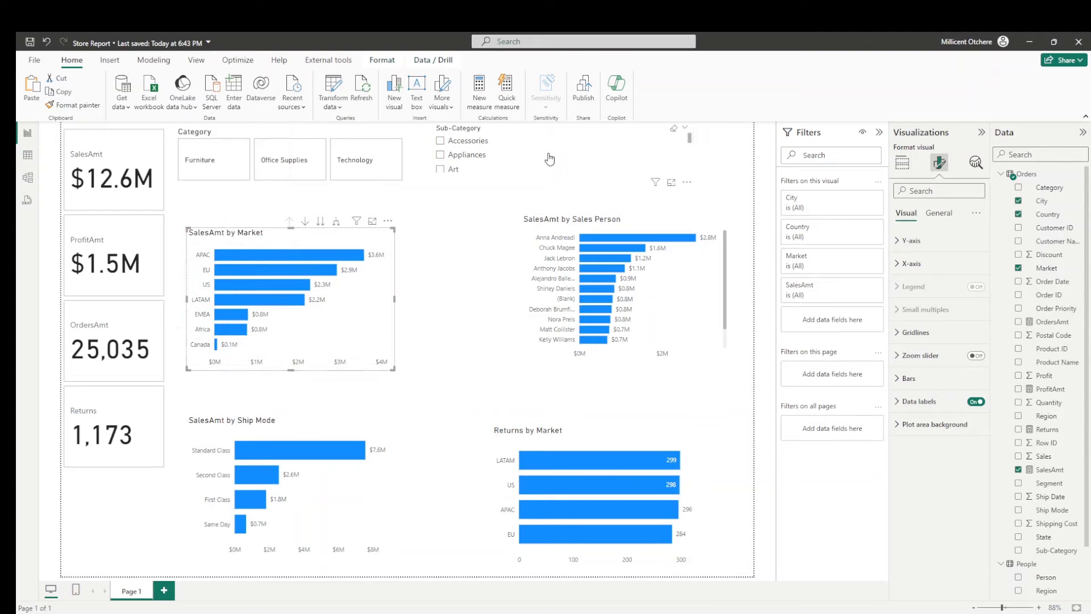
drag(555, 159, 498, 217)
drag(241, 234, 243, 250)
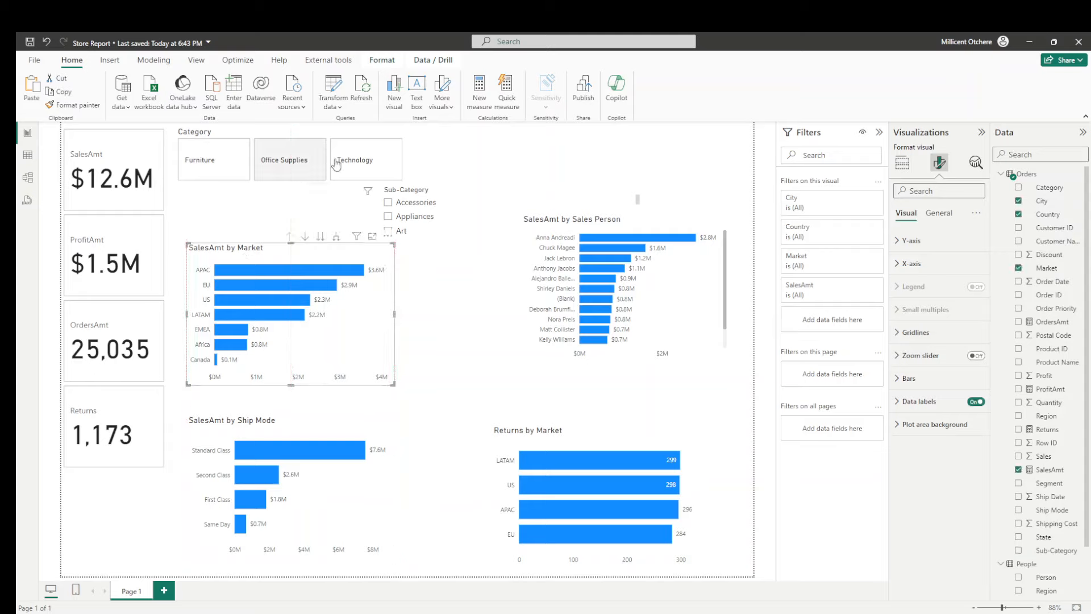
- Widen the Category slicer so its three buttons span nearly the full page width beside the KPI cards
click(370, 135)
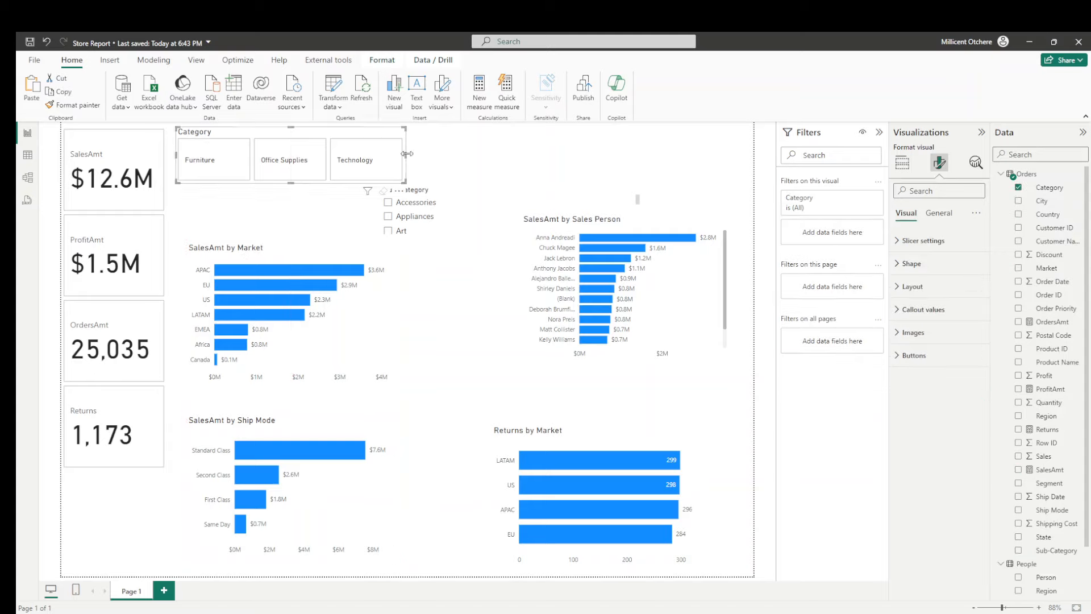
drag(410, 155, 748, 160)
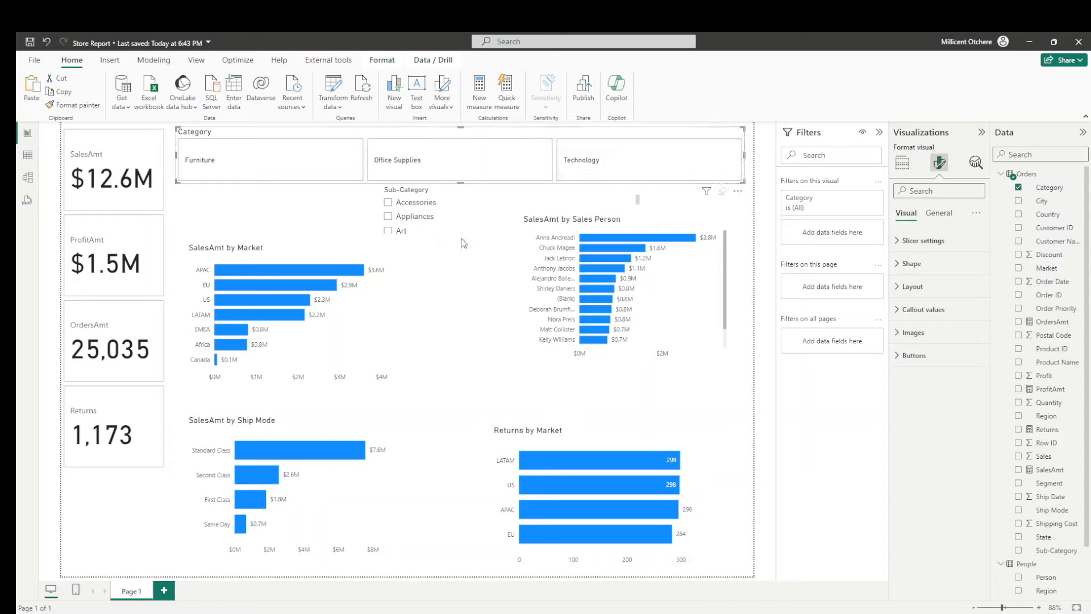
- Convert the Sub-Category slicer to the button-style slicer and stretch it both ways to nearly the width of the Category slicer
click(480, 217)
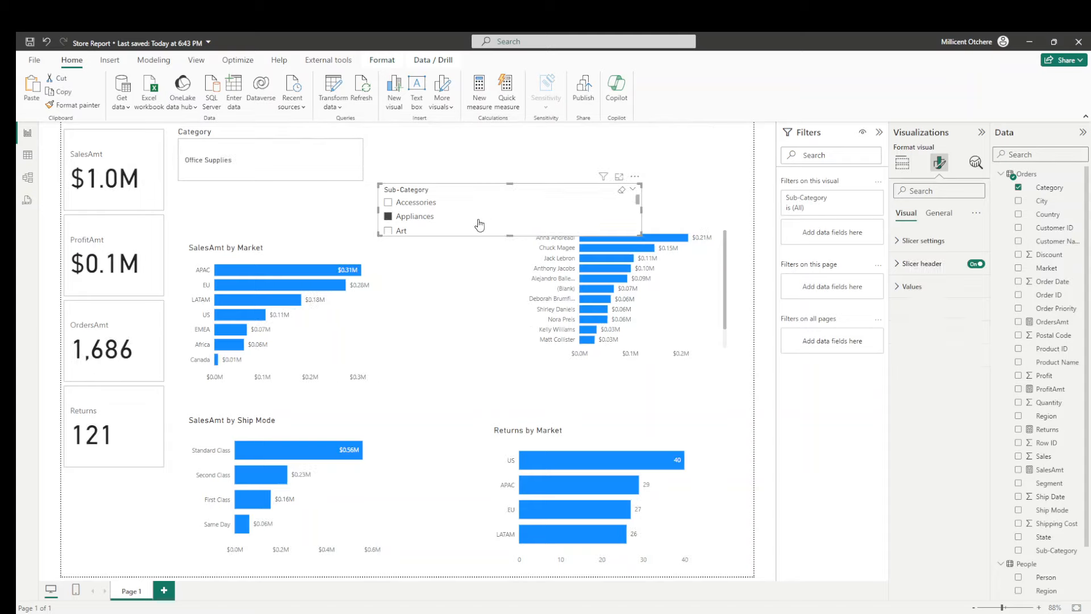
click(909, 165)
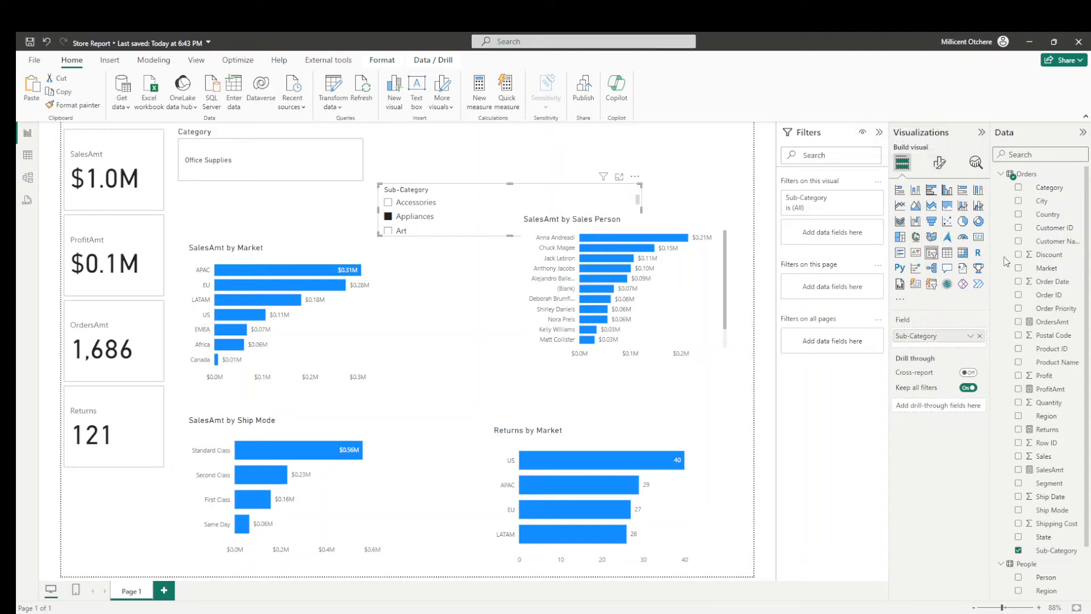
click(924, 286)
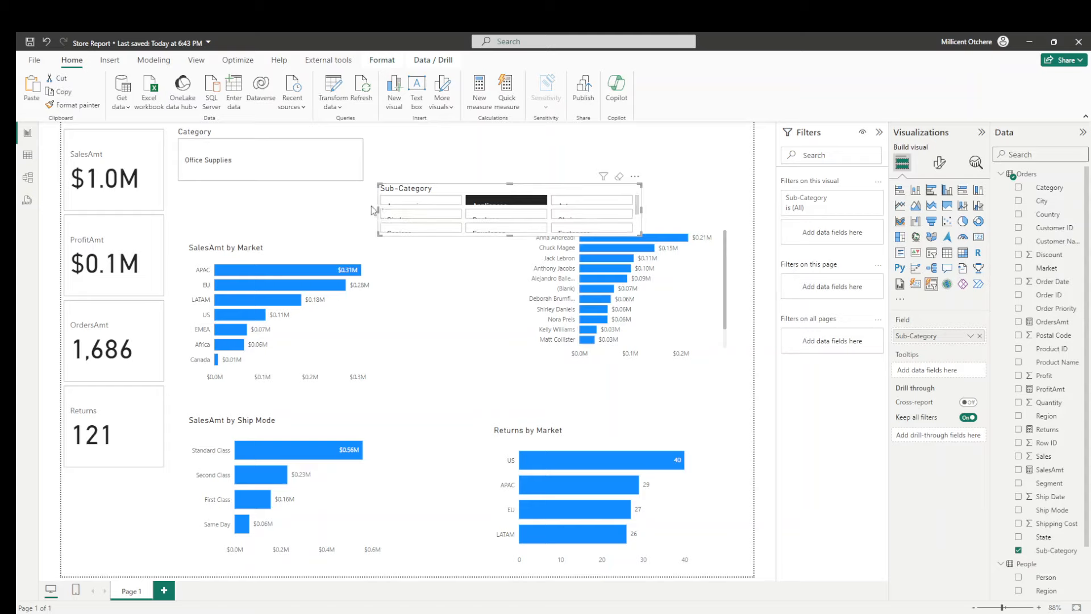
drag(378, 210, 180, 210)
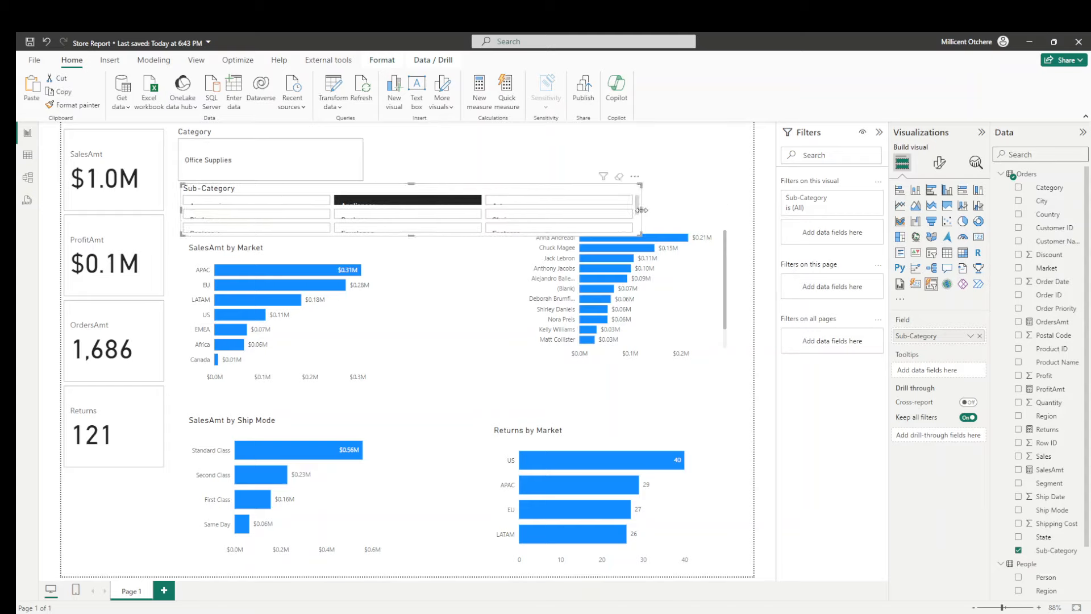
drag(641, 210, 728, 210)
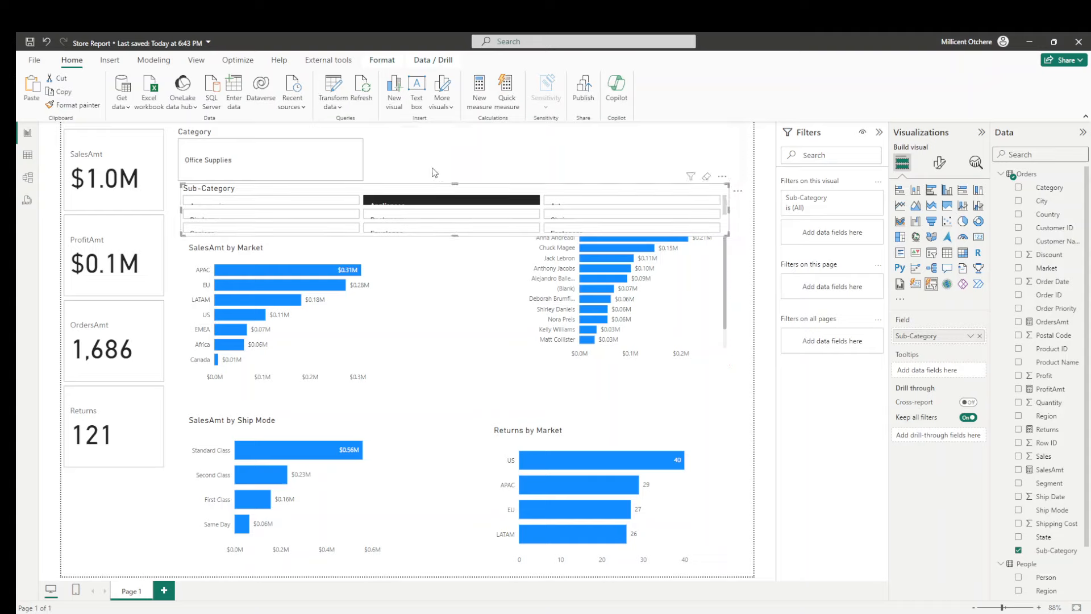
click(247, 163)
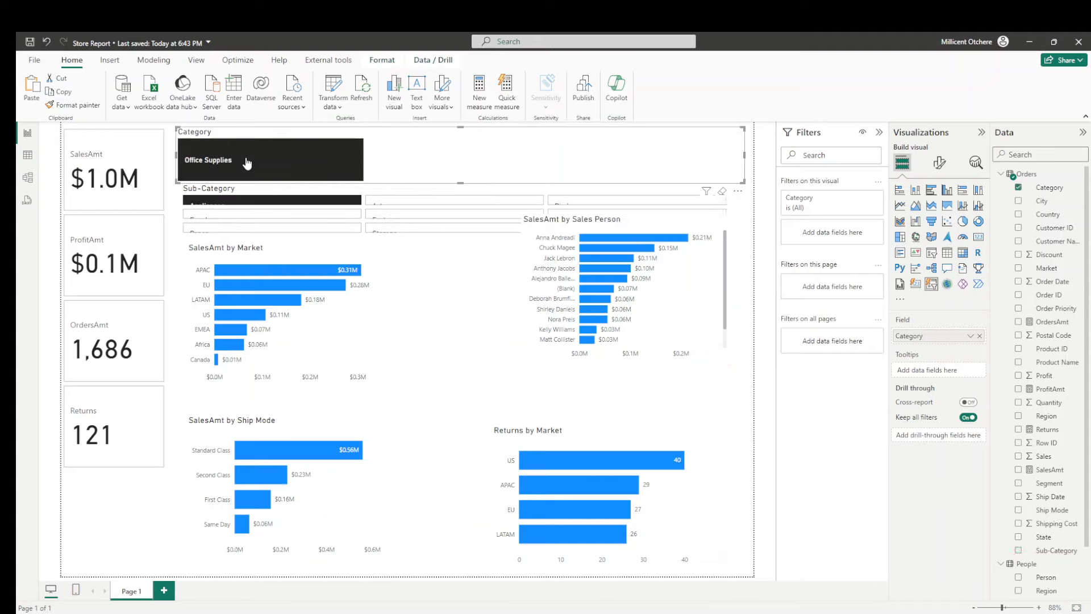
click(243, 168)
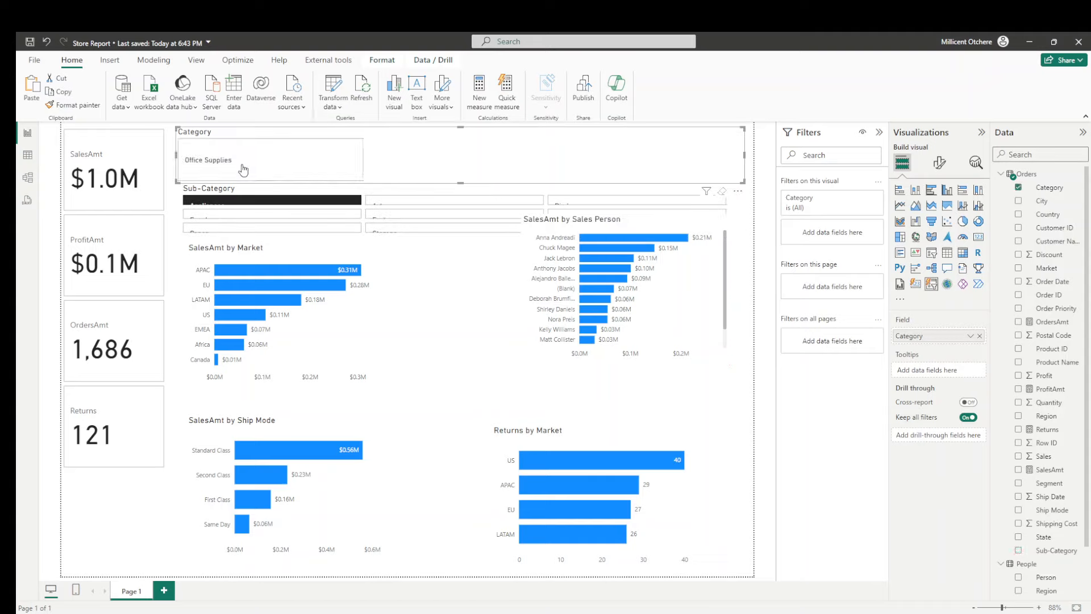
click(176, 219)
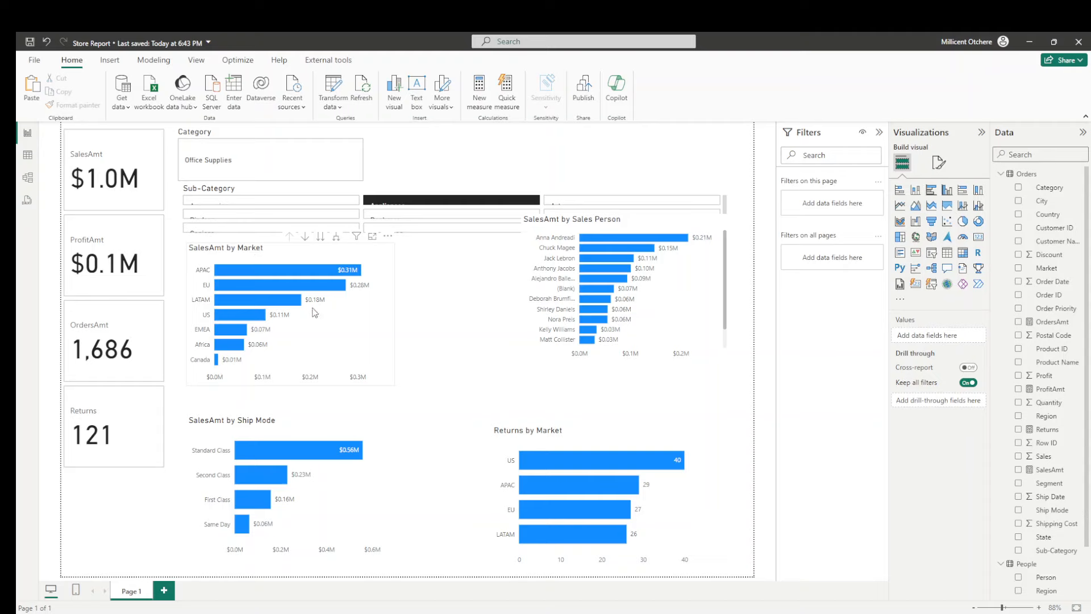
- Move the SalesAmt by Market chart slightly lower to leave a gap below the Sub-Category slicer
drag(288, 254, 282, 263)
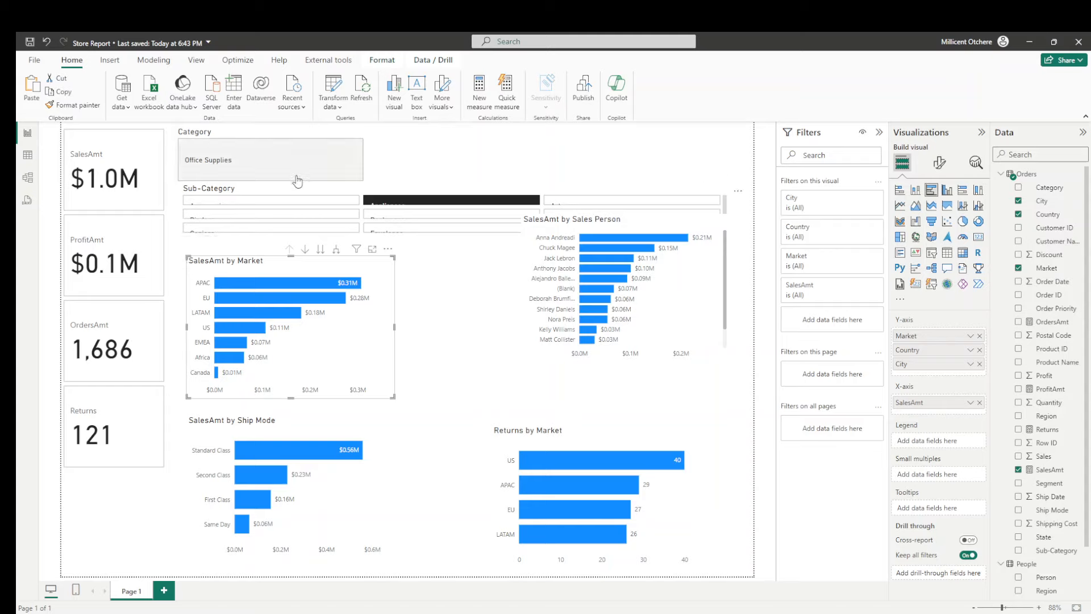
click(386, 139)
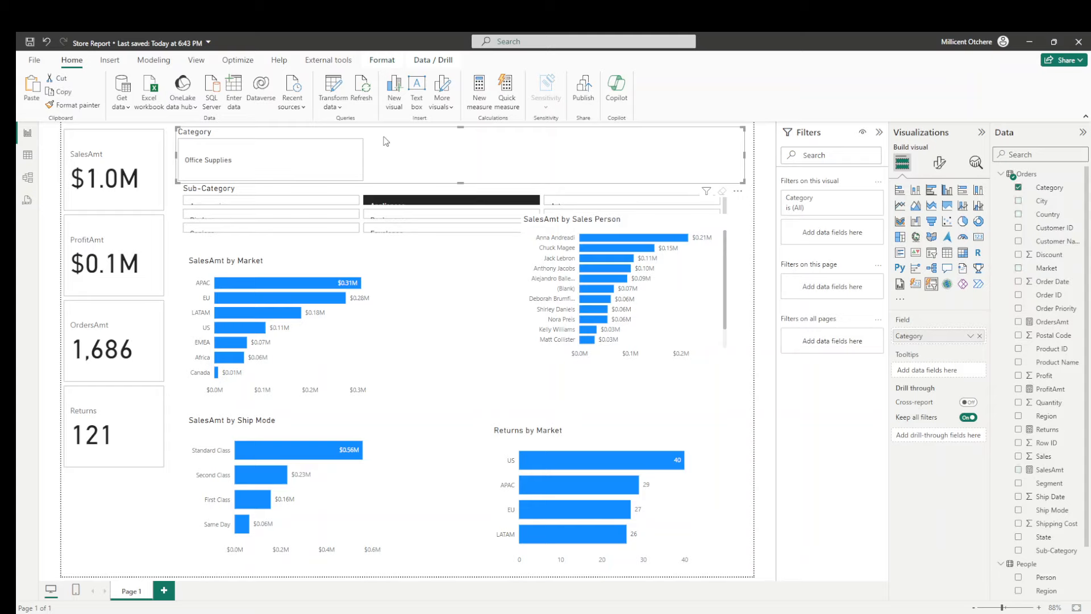
click(174, 219)
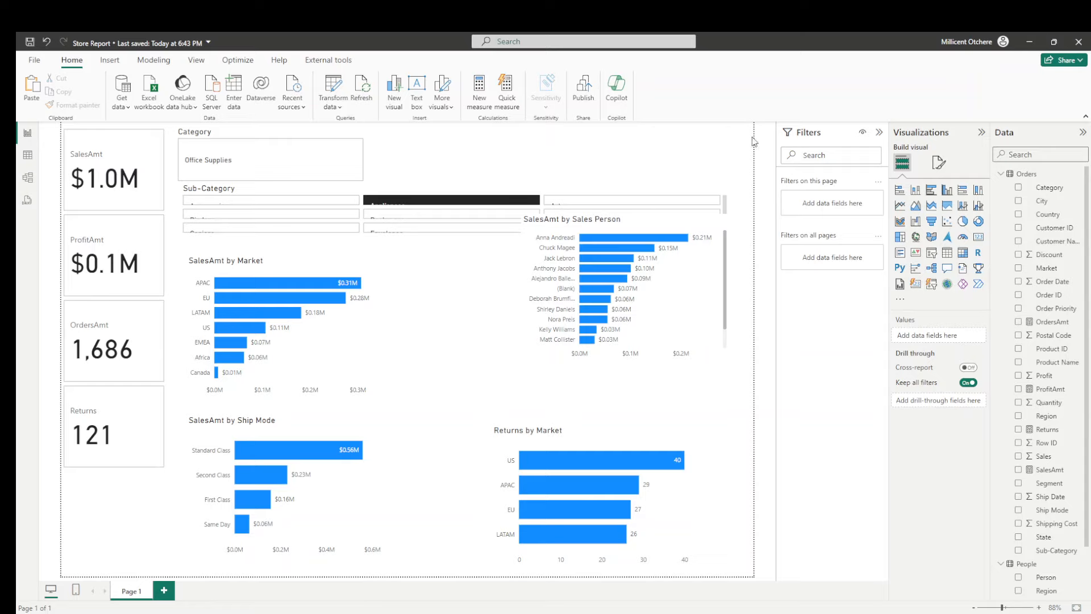
- Set the page's canvas background color to #EDE8F5 and lower its transparency to 41%
click(939, 164)
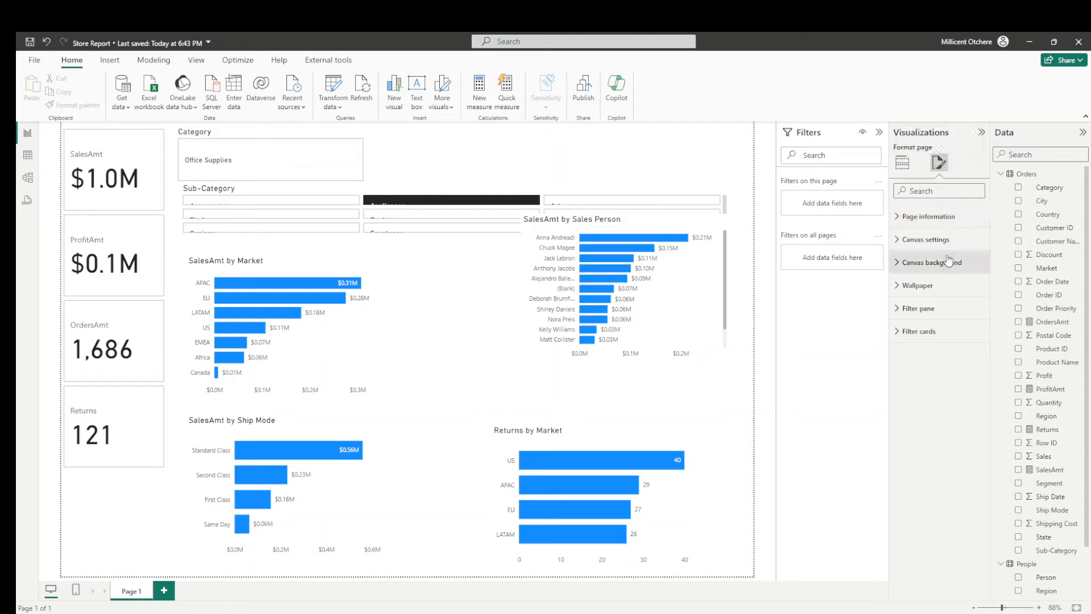
click(944, 262)
click(921, 301)
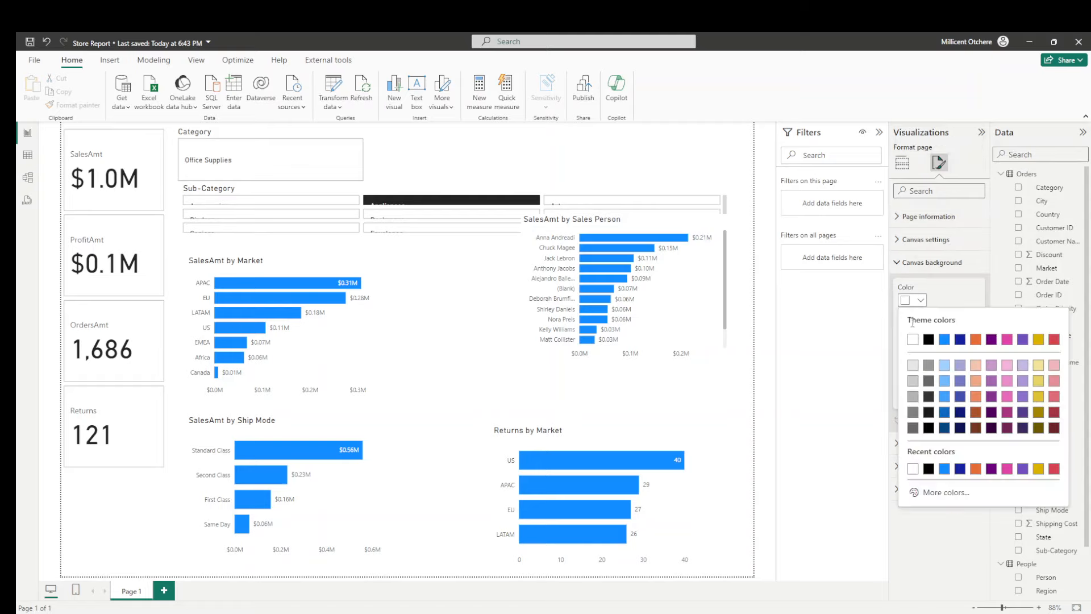
click(937, 493)
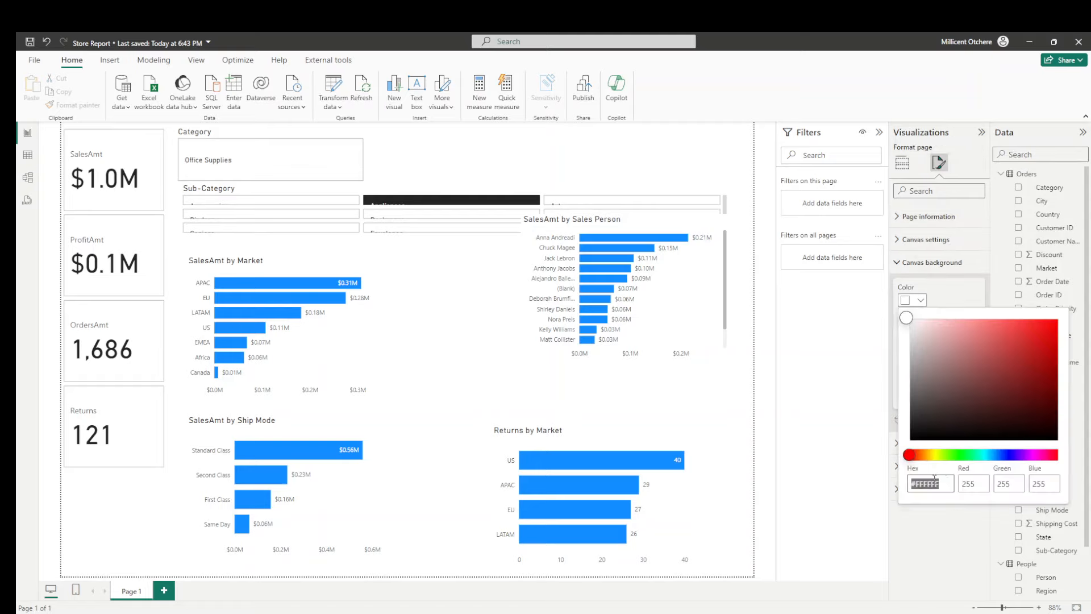
text(#EDE8F5)
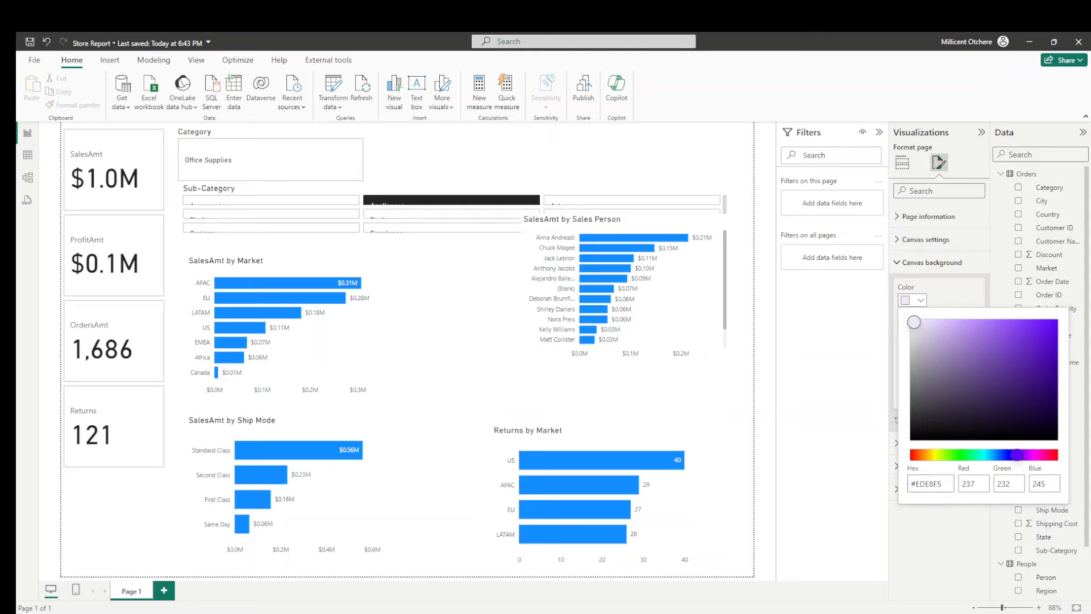
click(790, 388)
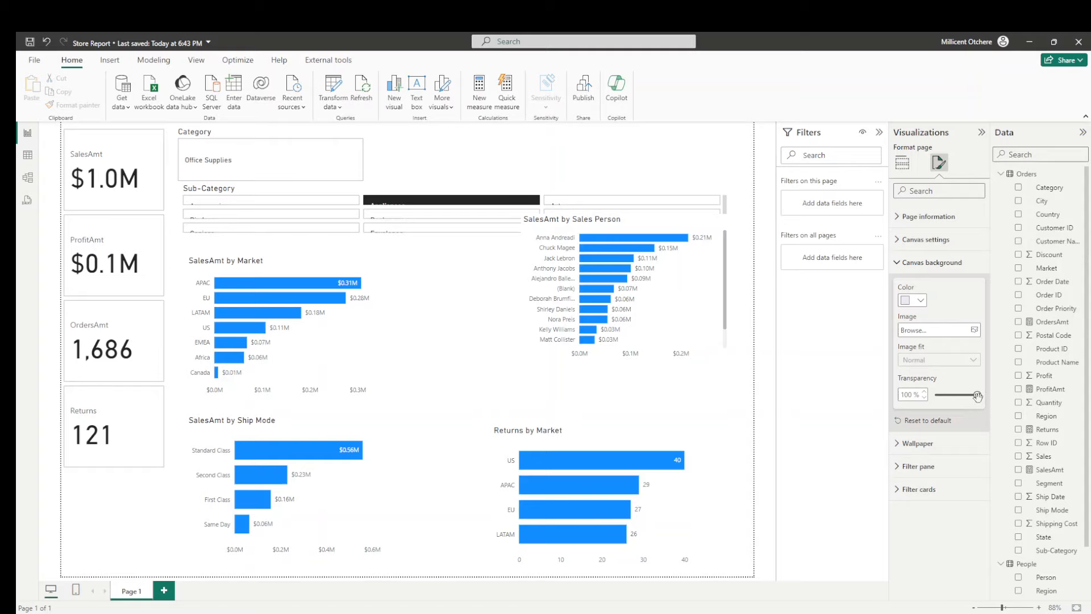
drag(980, 397, 952, 401)
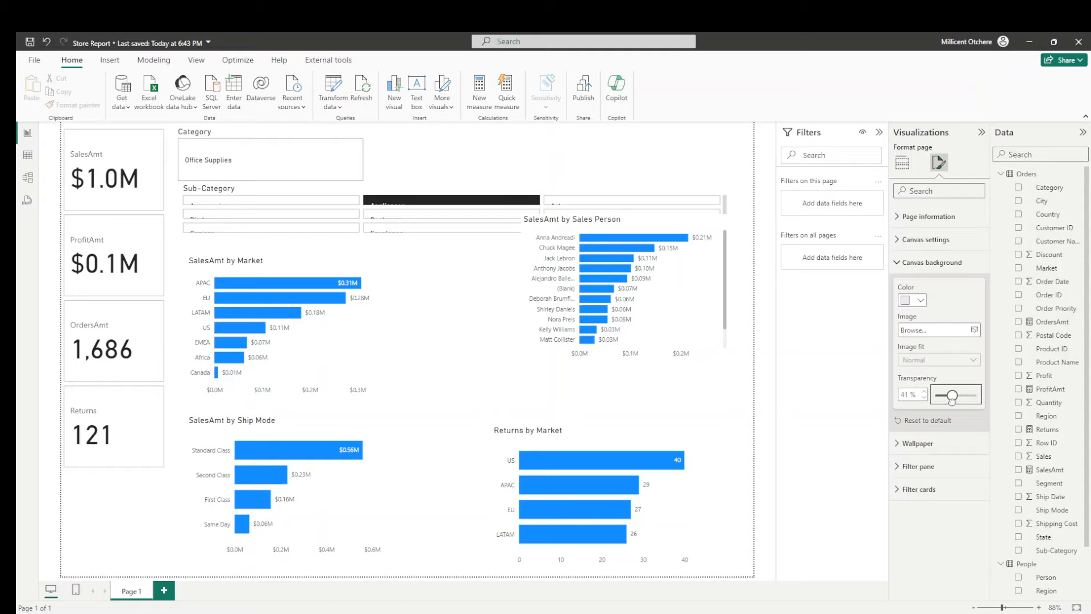
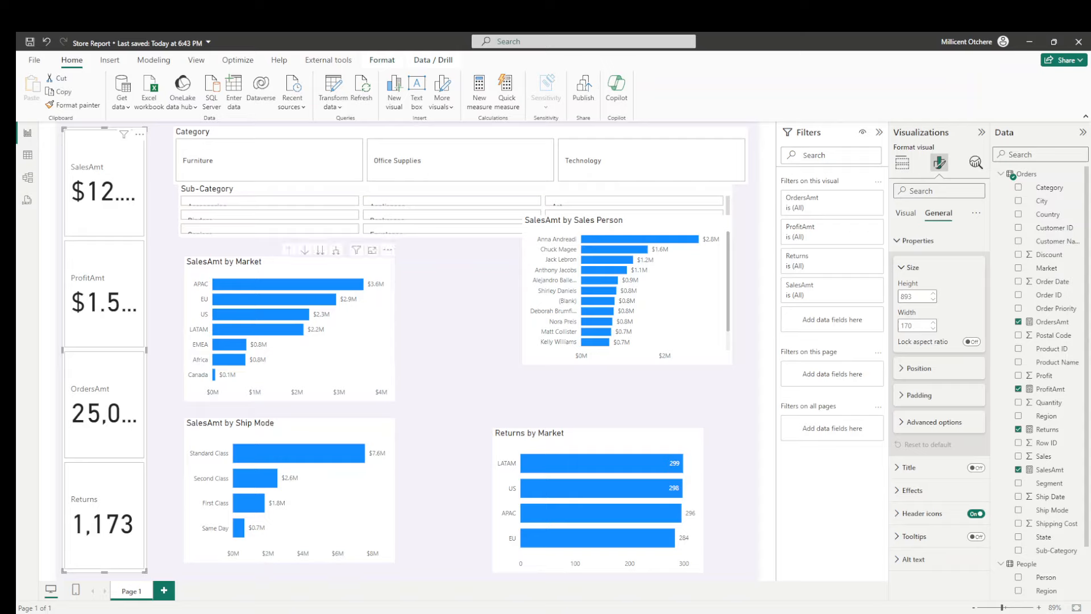
- Set the callout value font size to 30 for all series of the KPI card visual
click(902, 163)
click(940, 163)
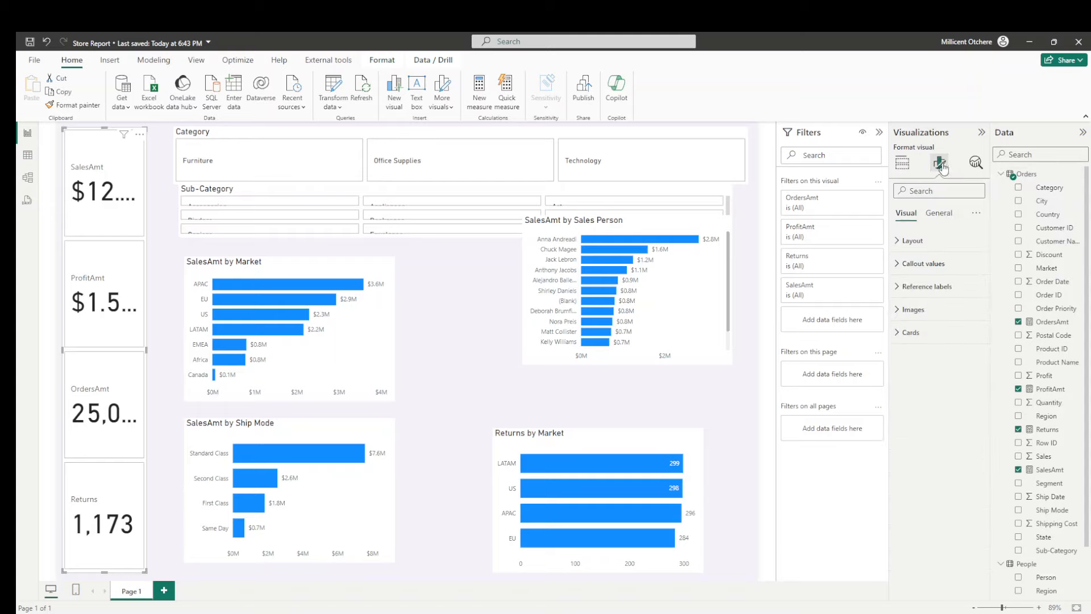
click(924, 262)
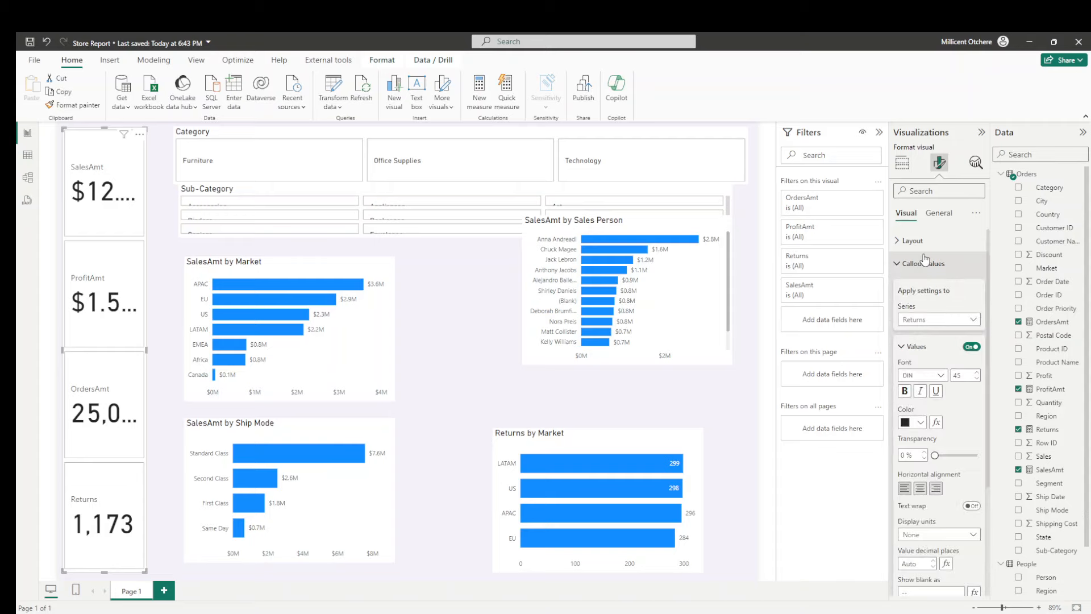
click(932, 322)
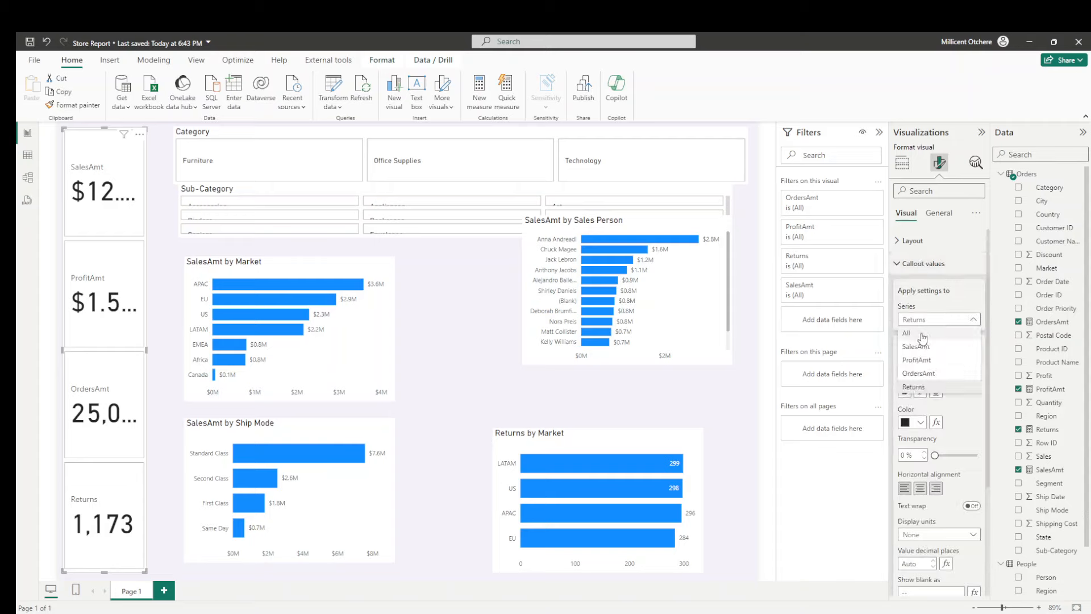
click(921, 334)
double_click(959, 376)
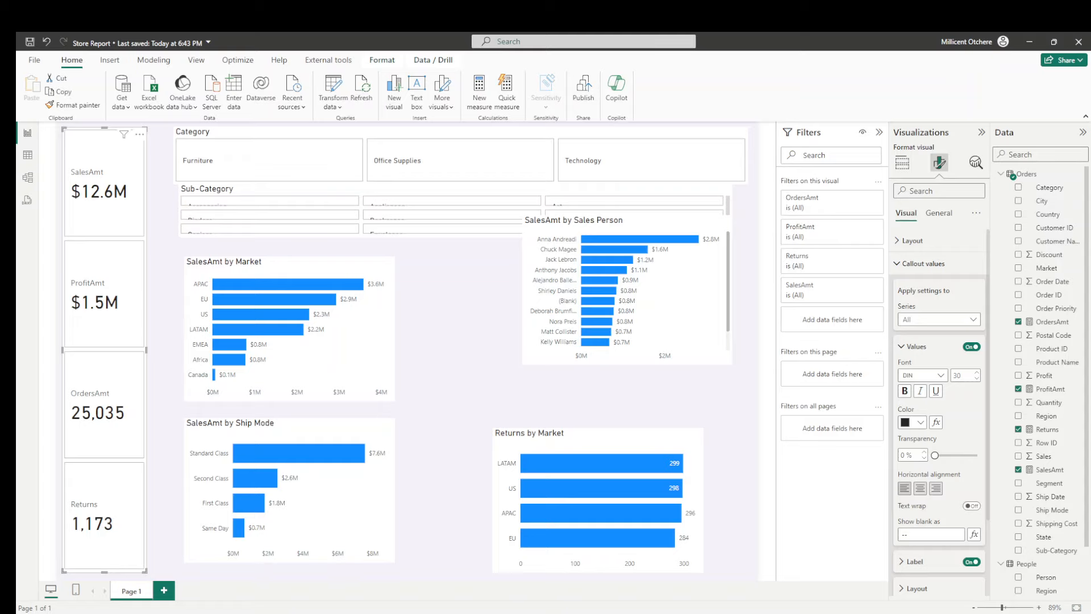
- Color the callout values of all KPI cards with hex #7091E6
click(921, 422)
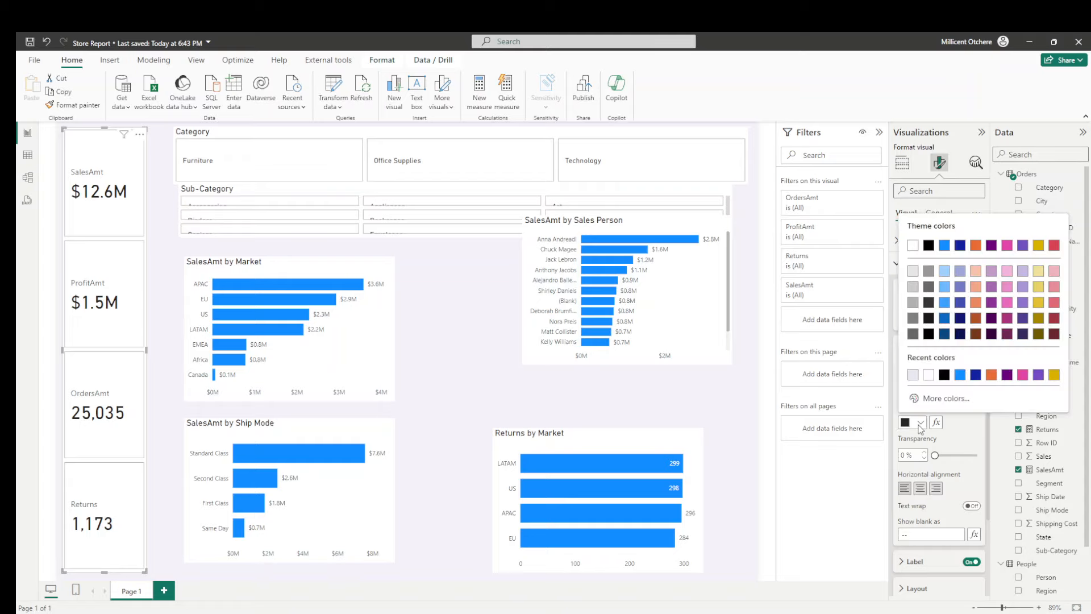
click(927, 403)
text(#7091E6)
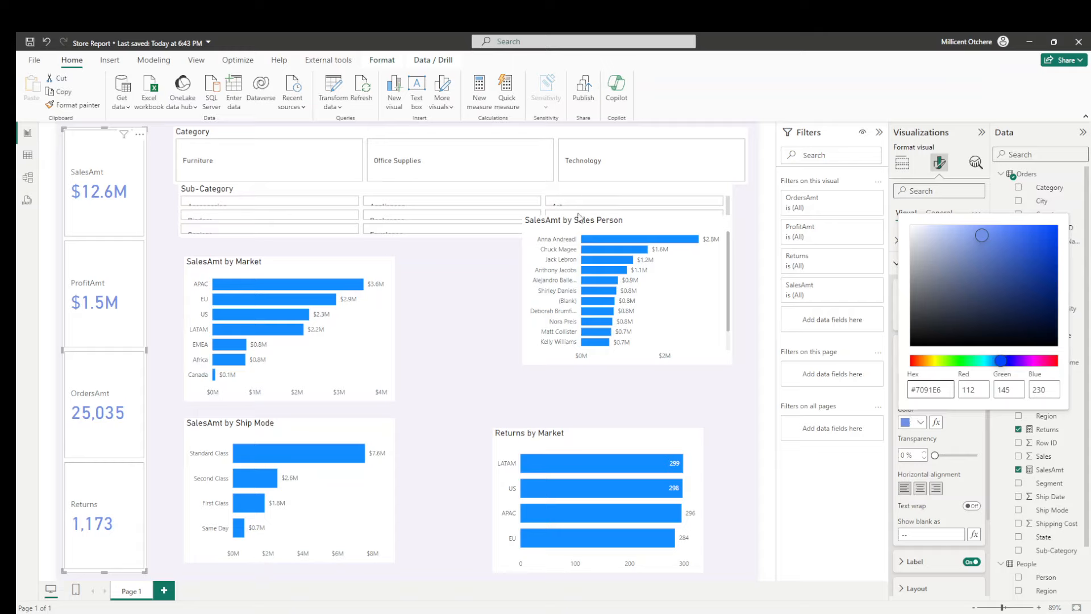
click(598, 276)
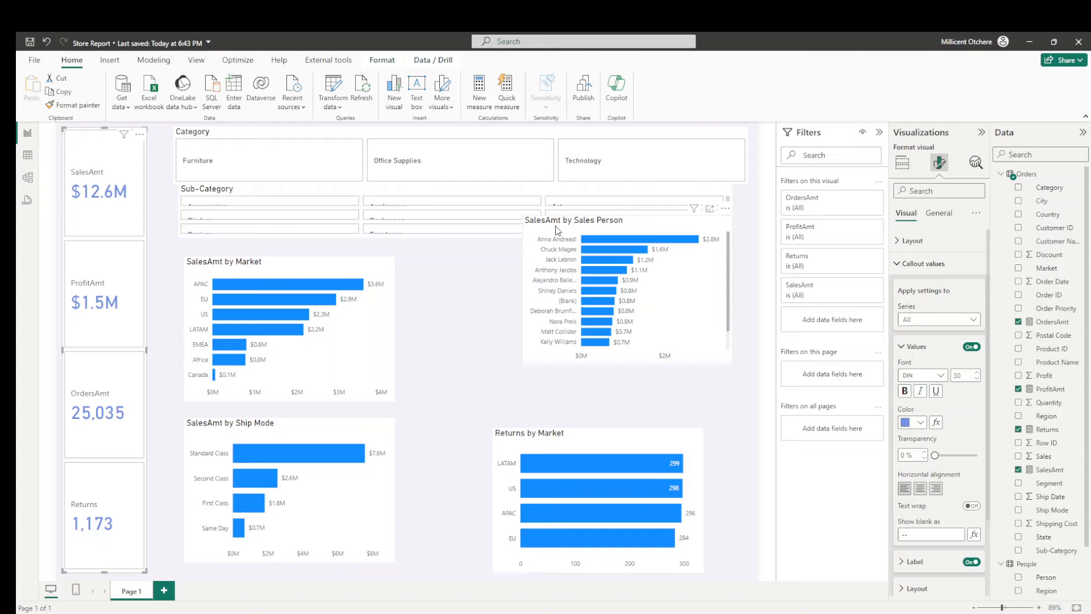
- Move the SalesAmt by Sales Person chart down so it clears the Sub-Category slicer
drag(558, 229, 559, 258)
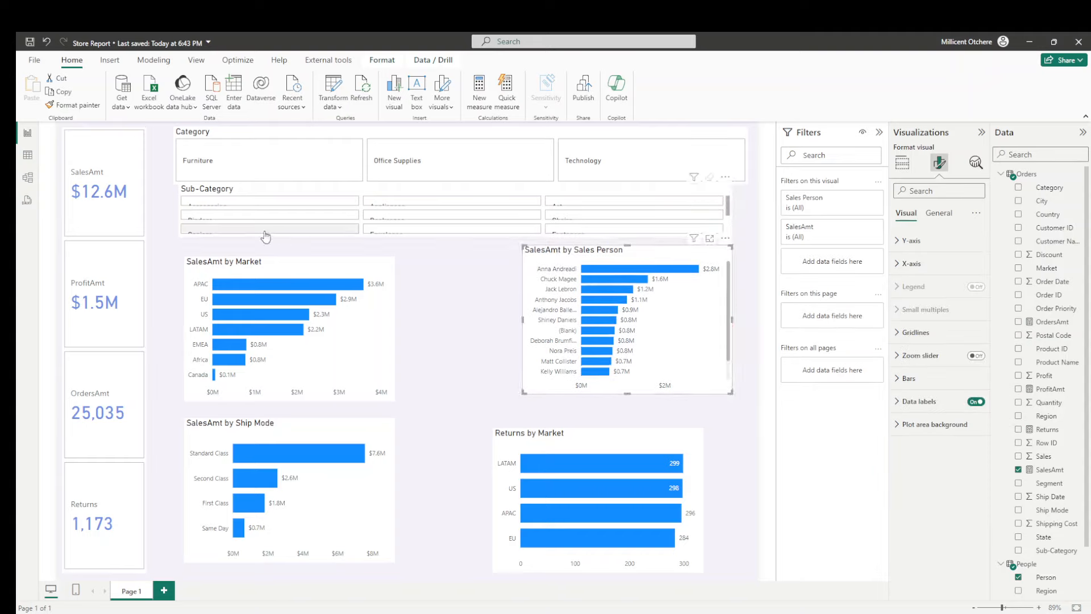
- Position the KPI card labels below their values and center the callout values horizontally
click(110, 232)
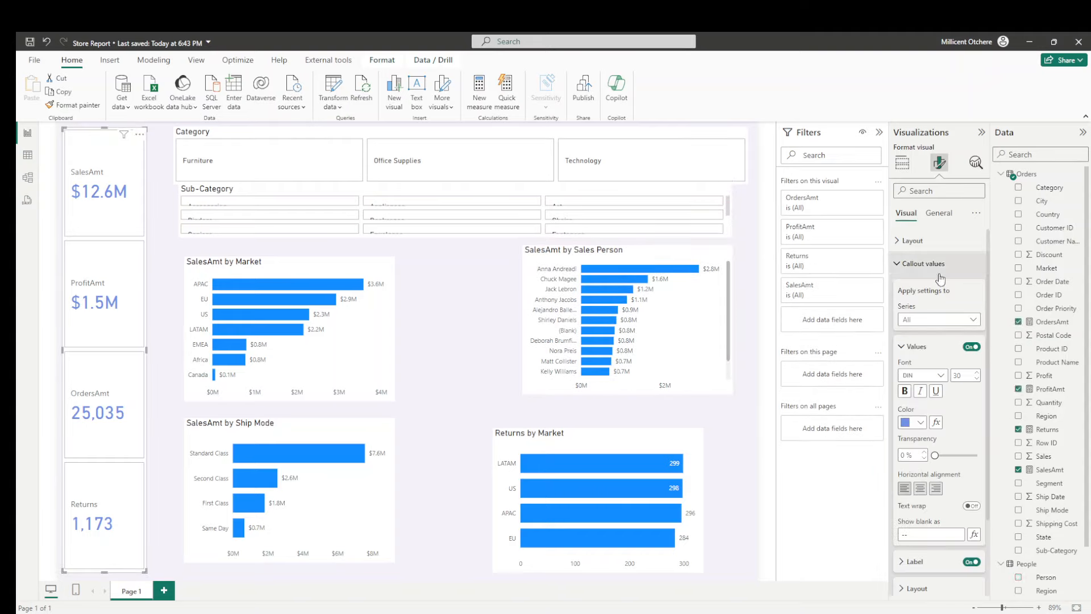
click(901, 265)
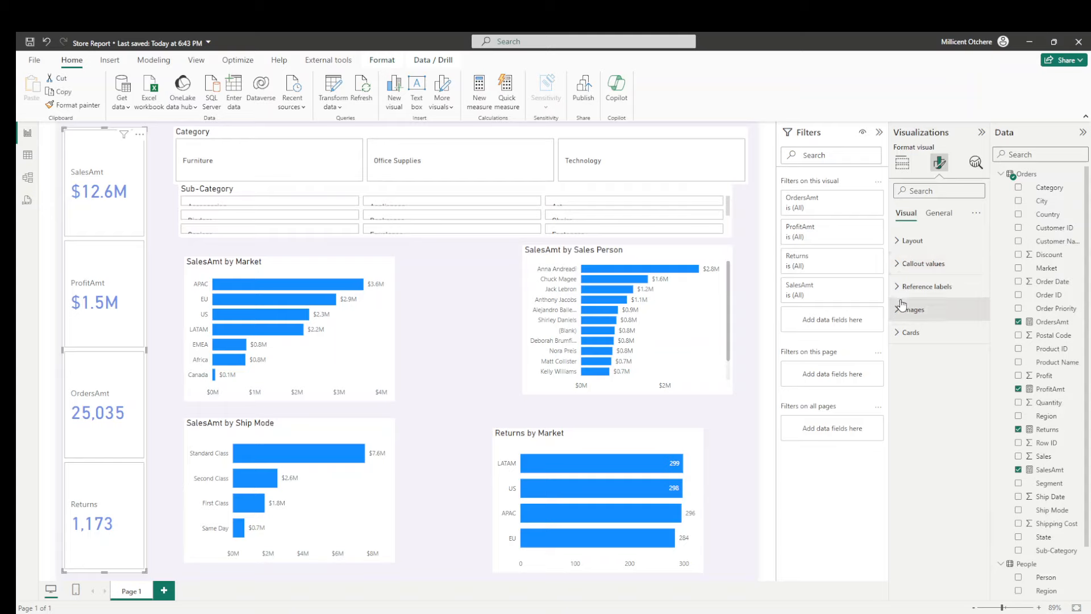
click(909, 264)
scroll(974, 422, down, 3)
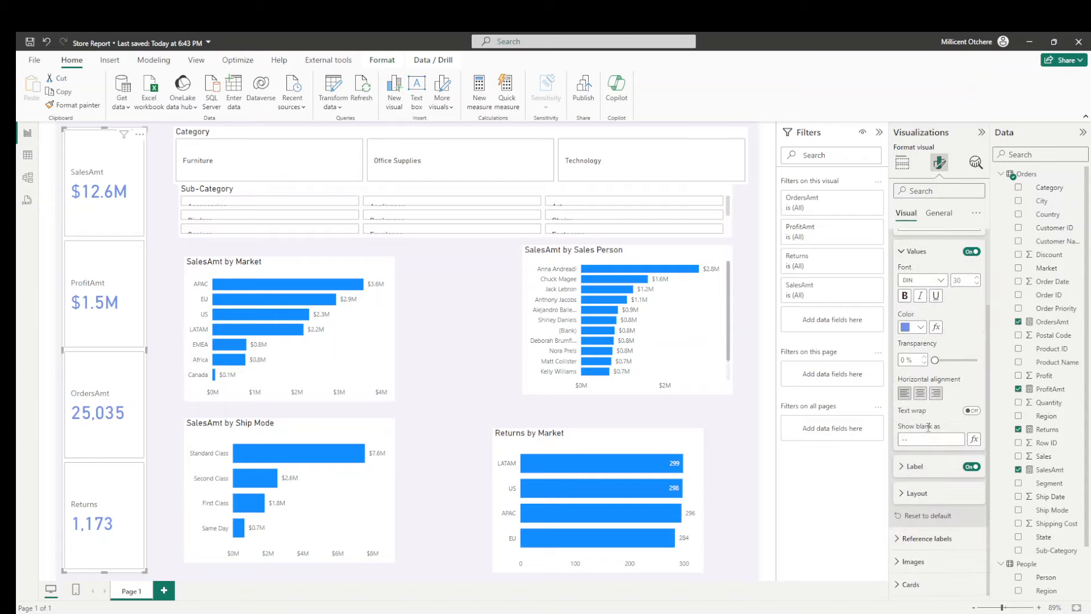
click(913, 467)
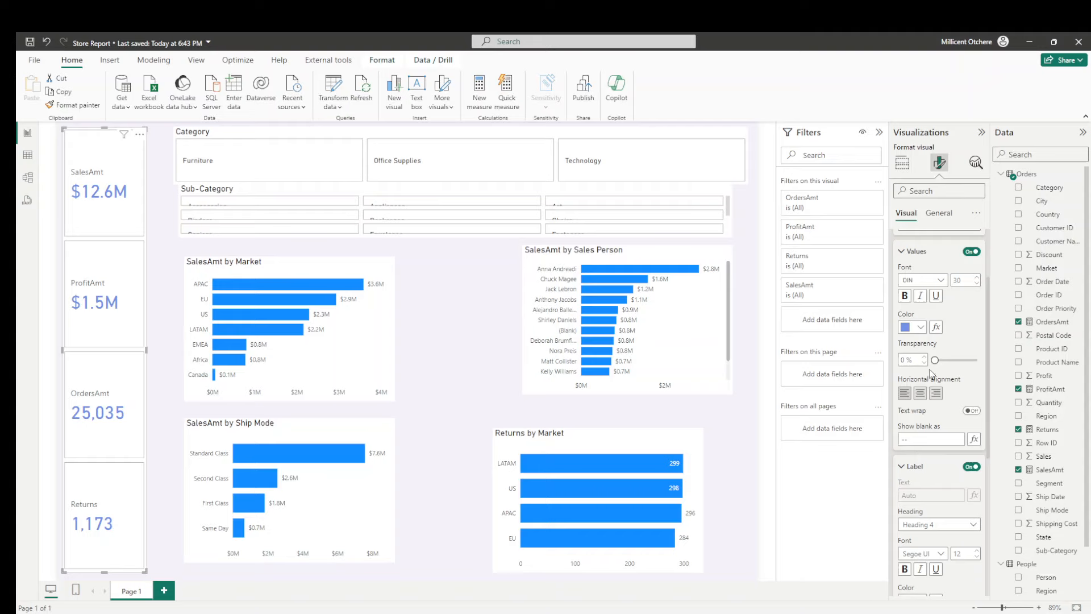
scroll(928, 375, down, 1)
scroll(928, 378, down, 3)
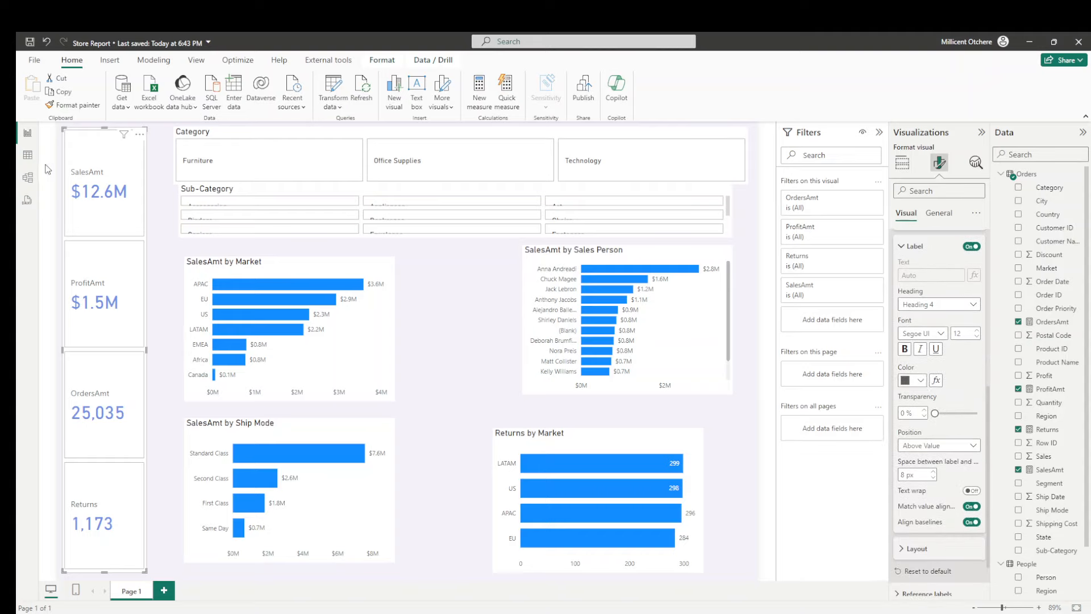
click(939, 445)
click(923, 478)
scroll(938, 398, up, 2)
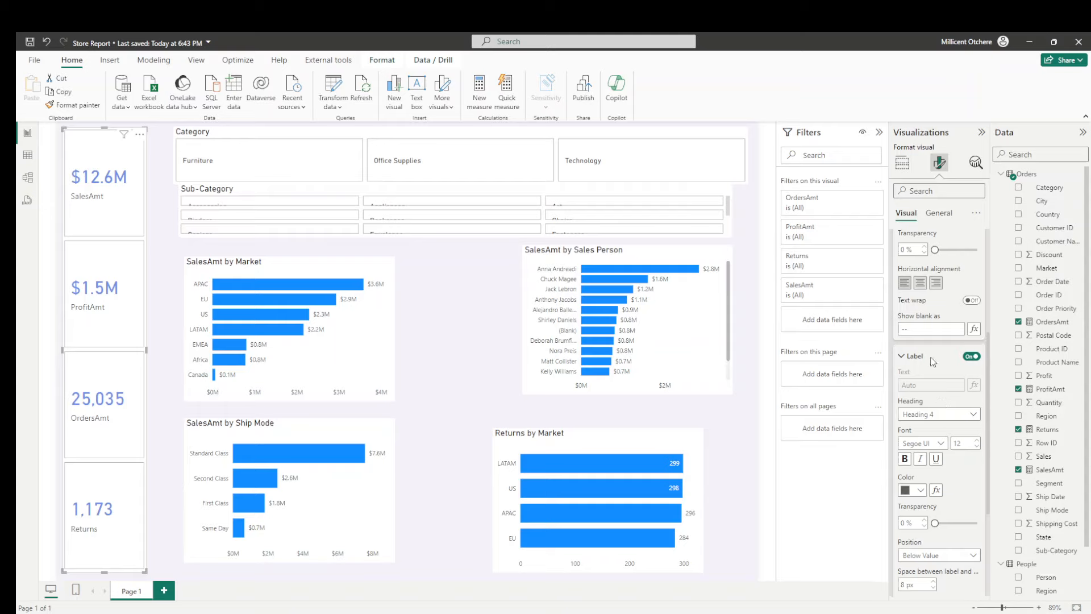
click(922, 283)
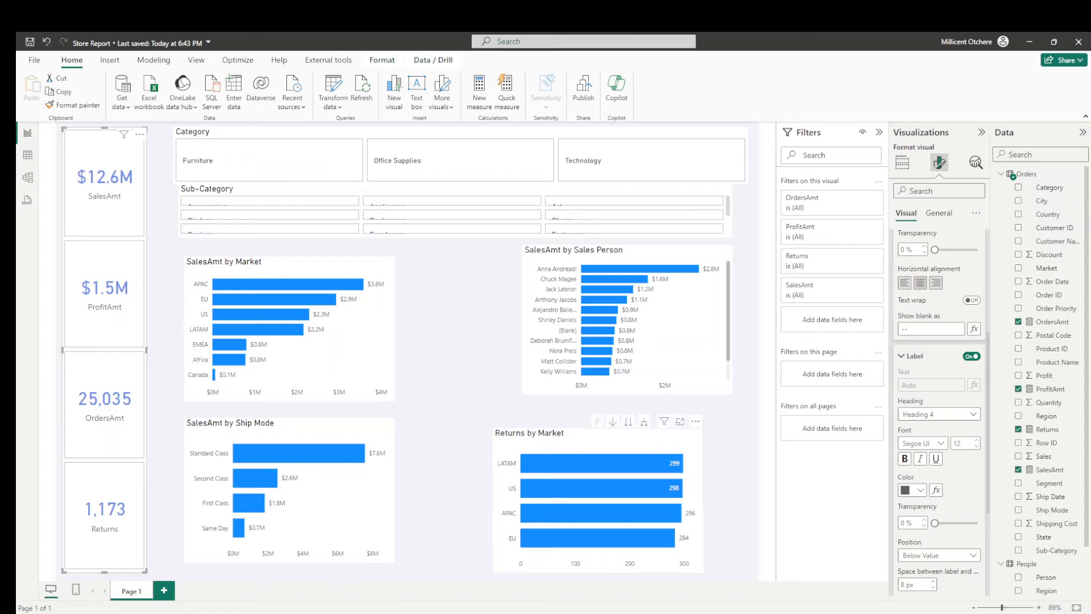
- Set the KPI card labels' color to #2CD4D9 and their font size to 13
click(922, 491)
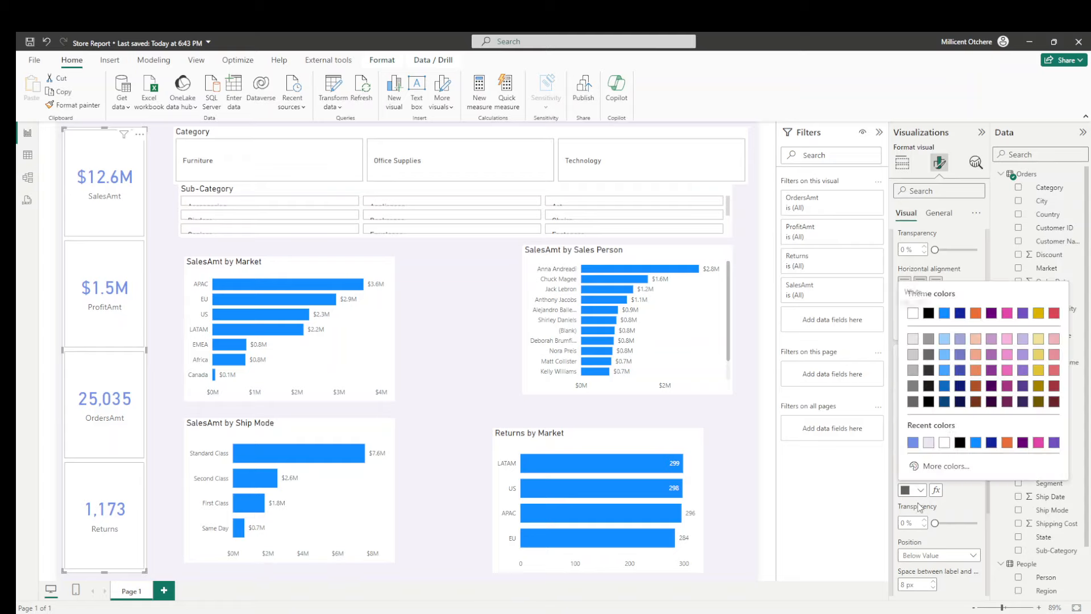
click(930, 477)
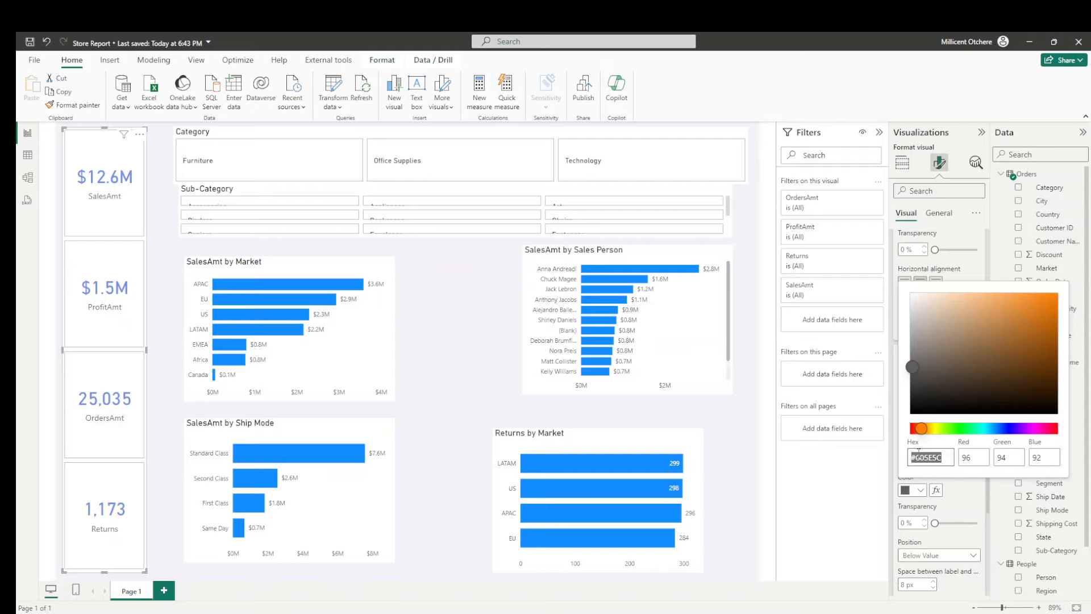
text(#2CD4D9)
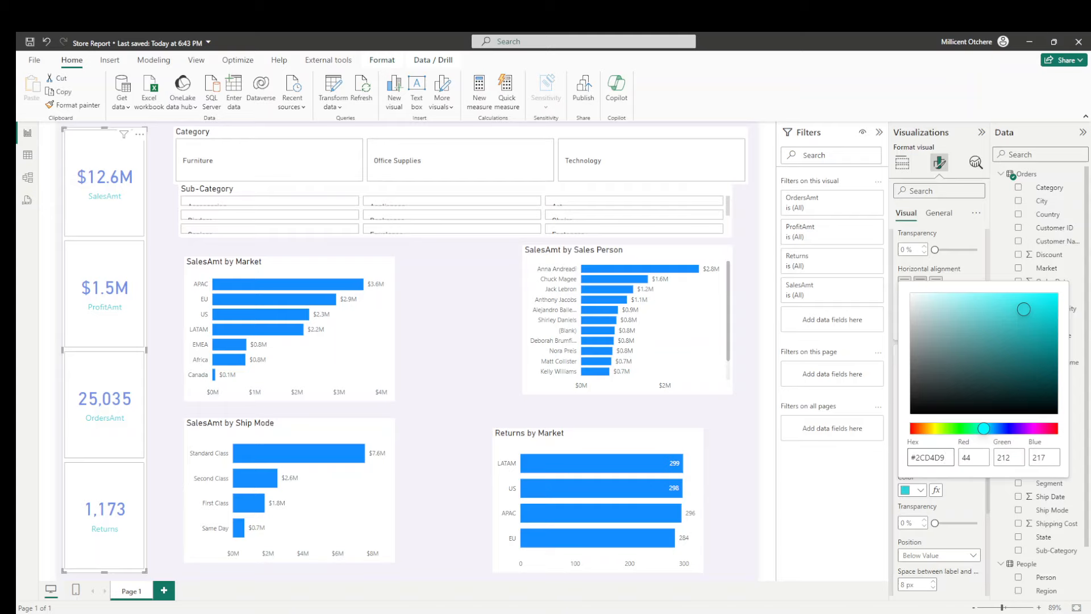
click(850, 520)
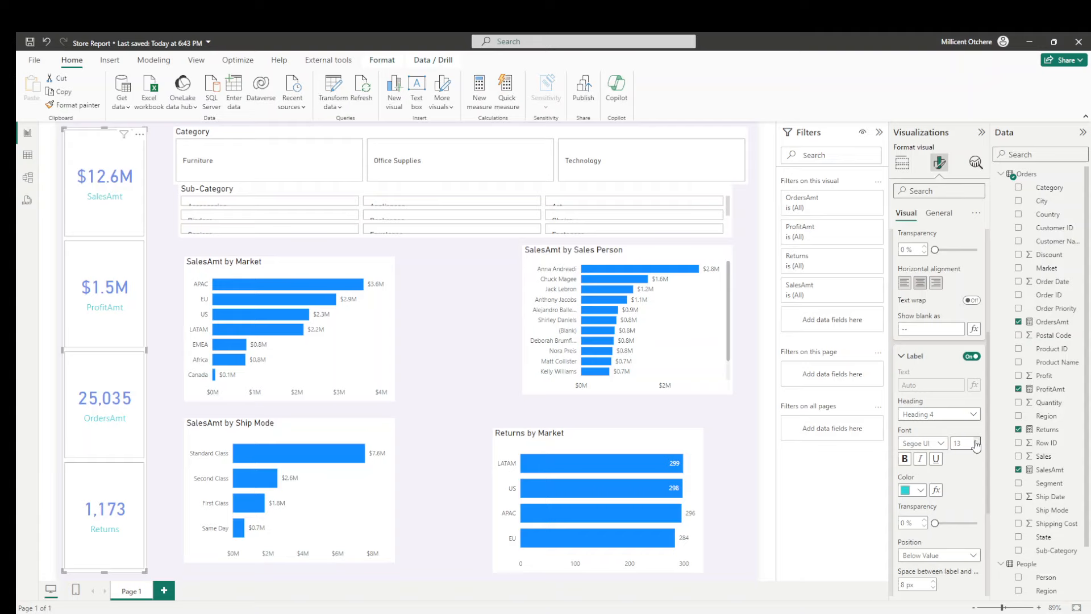
- Rename the SalesAmt field in the KPI card visual as Sales
click(902, 164)
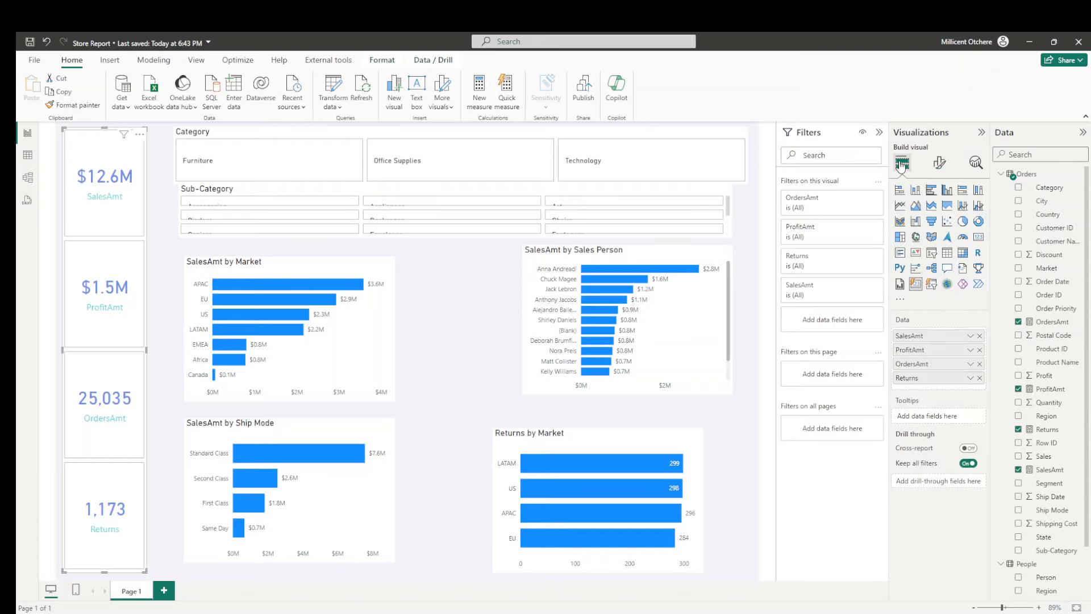
double_click(925, 340)
click(946, 339)
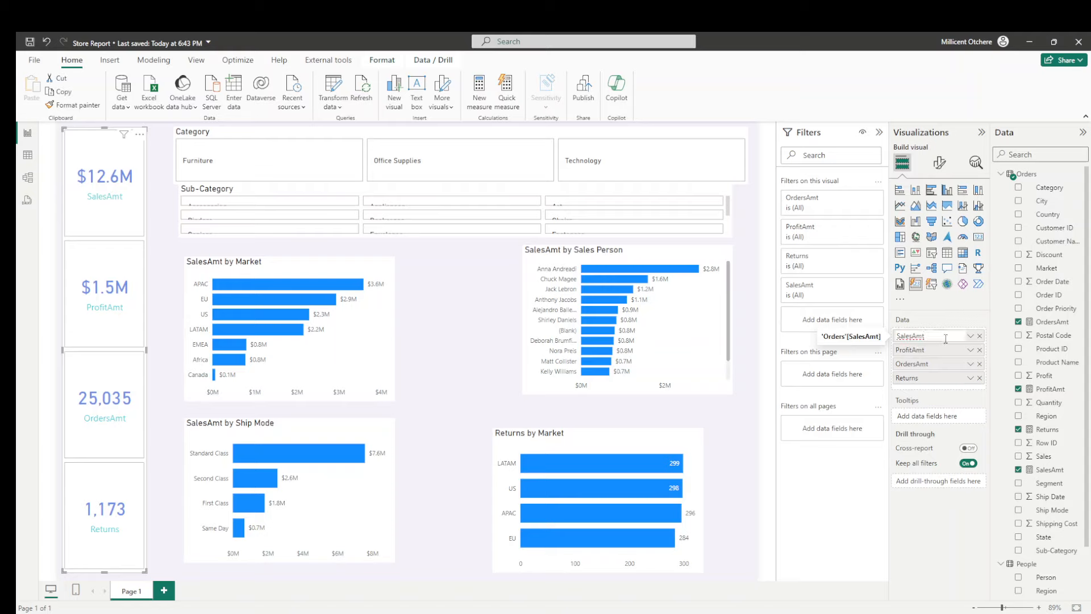
key(BackSpace)
key(BackSpace)
key(Return)
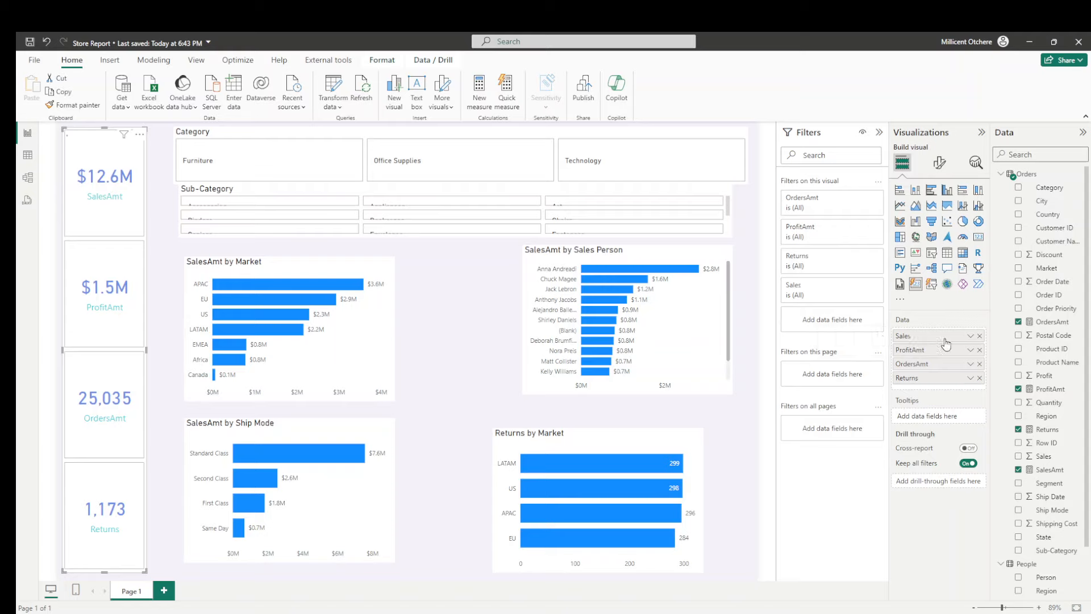
- Rename the ProfitAmt field in the KPI card visual as Profit
double_click(940, 352)
click(946, 349)
key(BackSpace)
key(BackSpace)
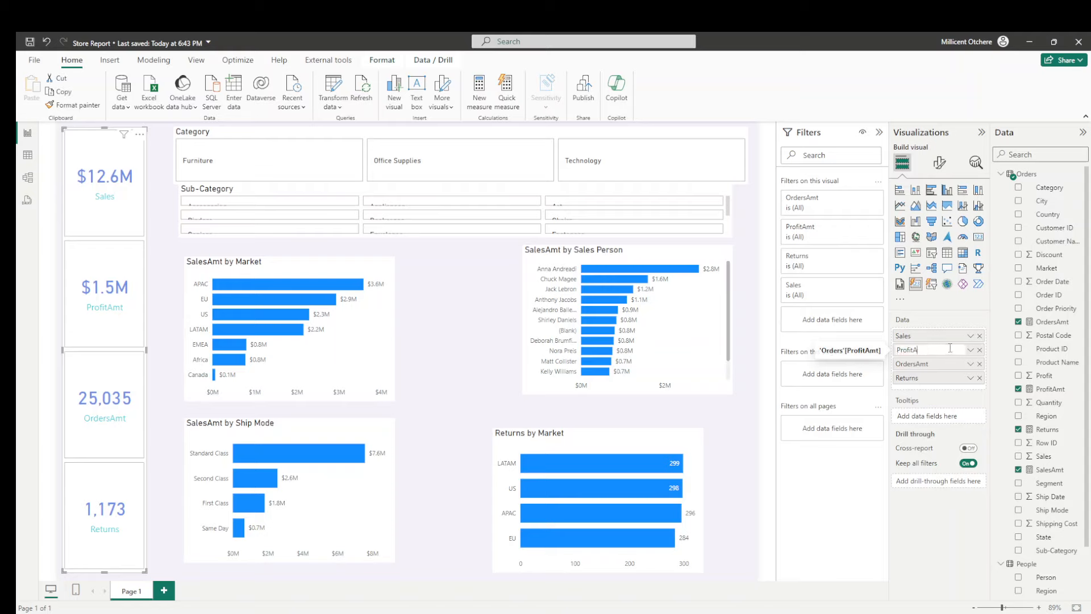
key(Return)
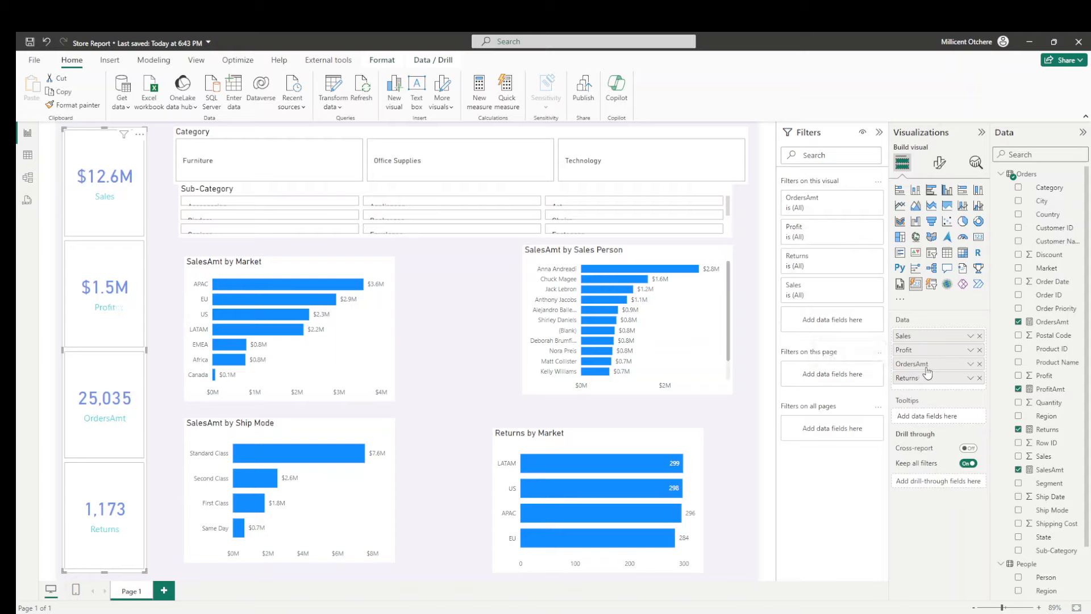
- Rename the OrdersAmt field in the KPI card visual as Orders
double_click(928, 364)
click(954, 356)
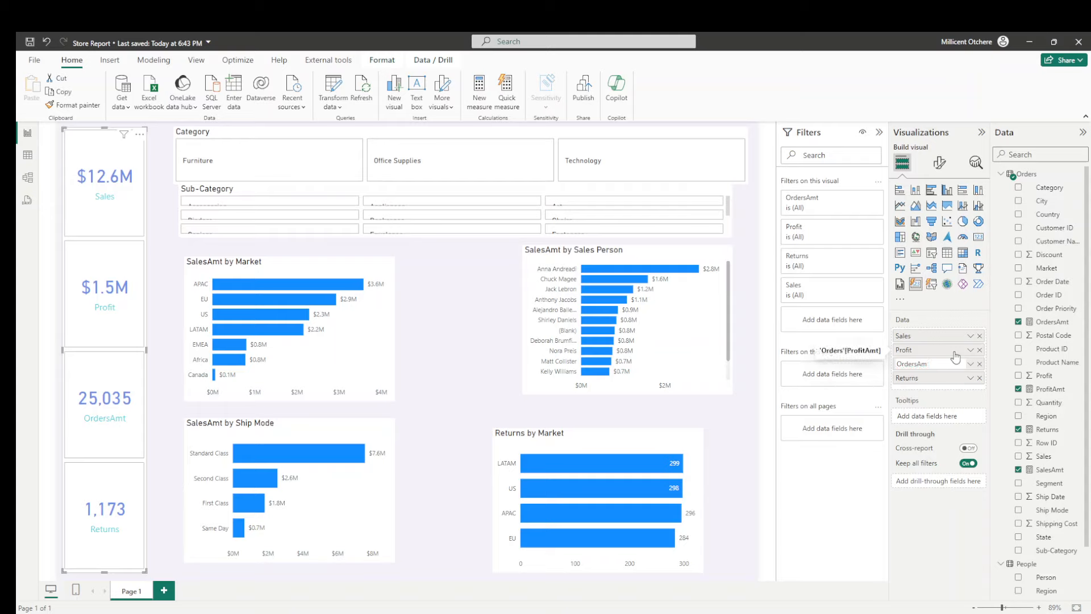
key(BackSpace)
key(BackSpace)
key(BackSpace)
key(Return)
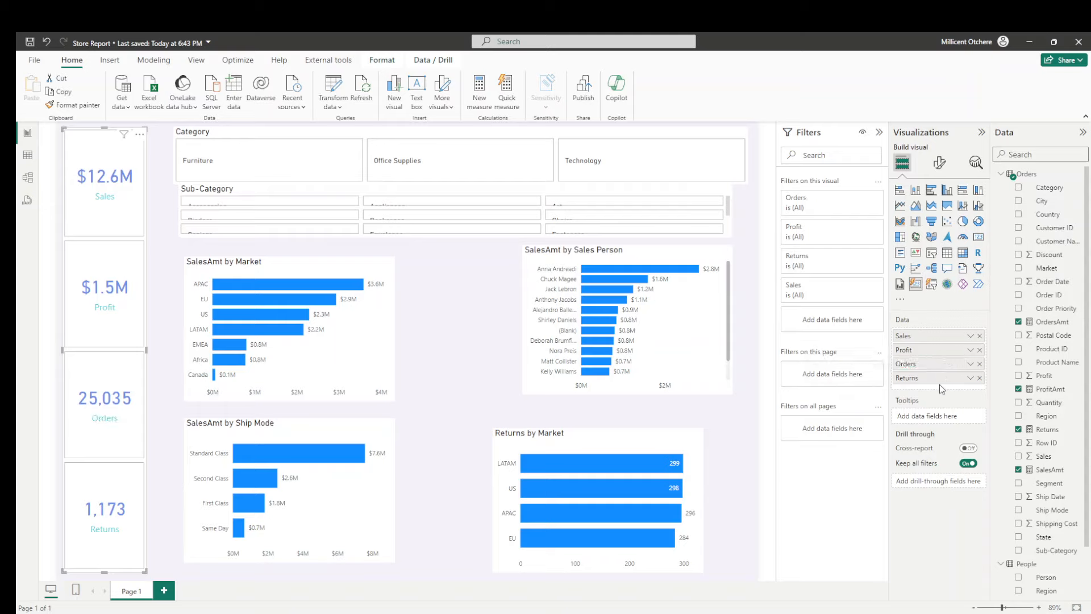
double_click(930, 380)
click(736, 504)
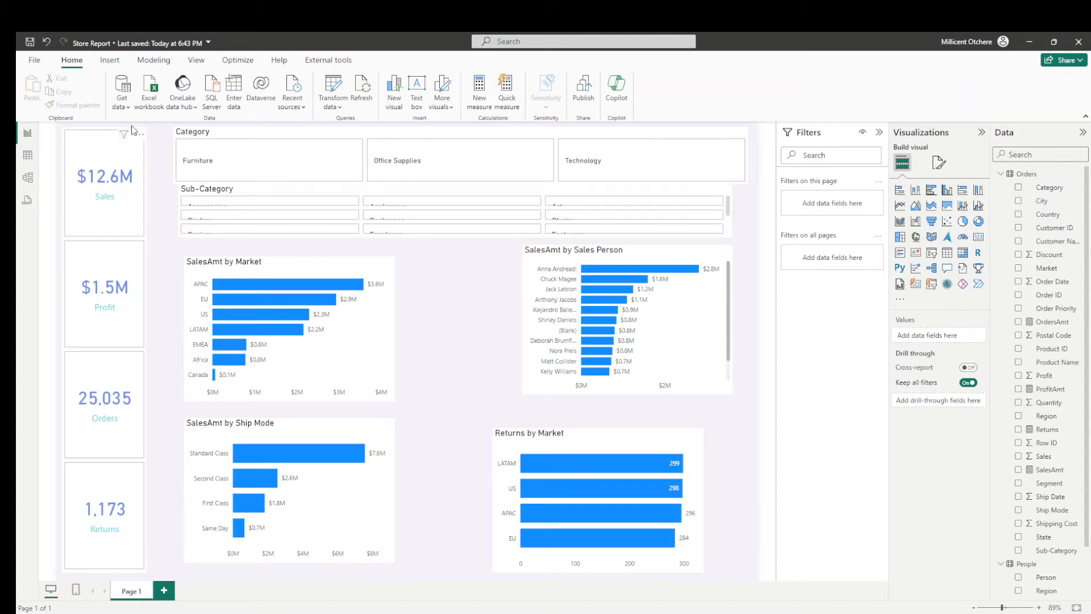
- Turn off the border around all the KPI cards while leaving their background on
click(109, 136)
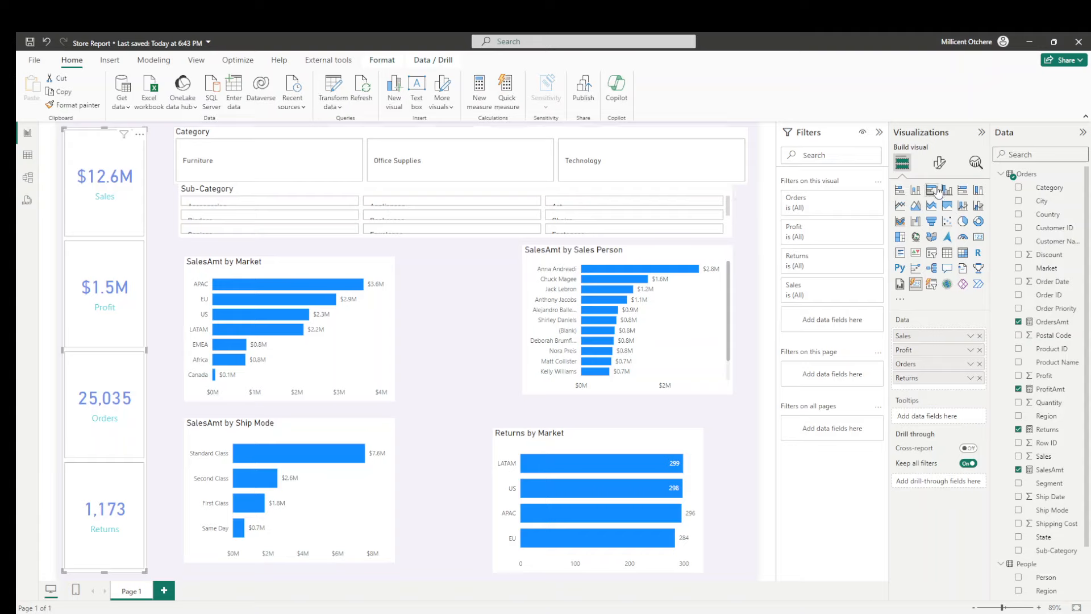
click(940, 163)
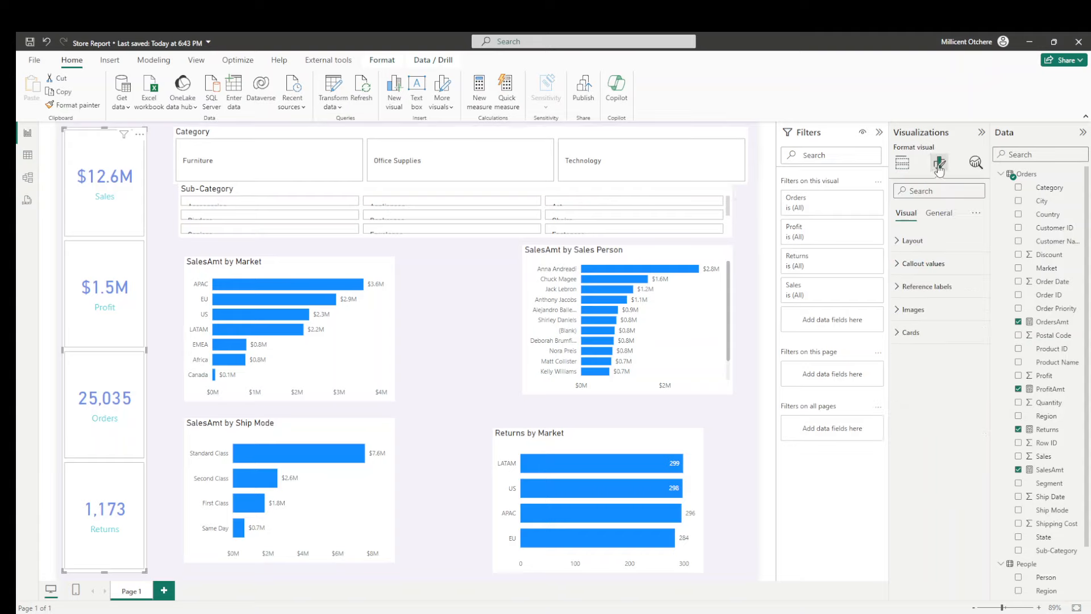
click(901, 335)
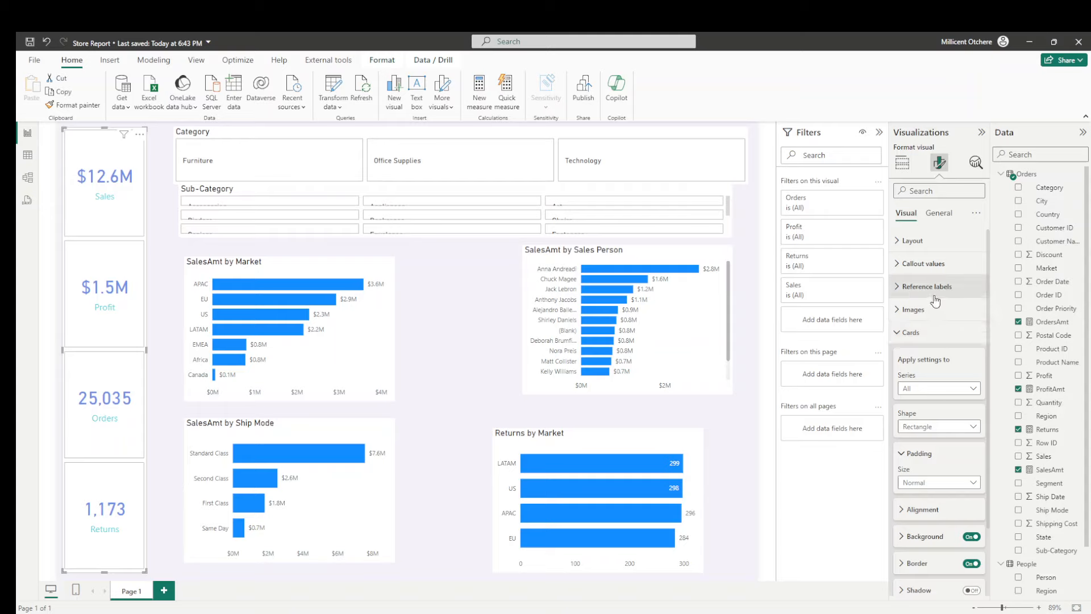
scroll(927, 389, down, 3)
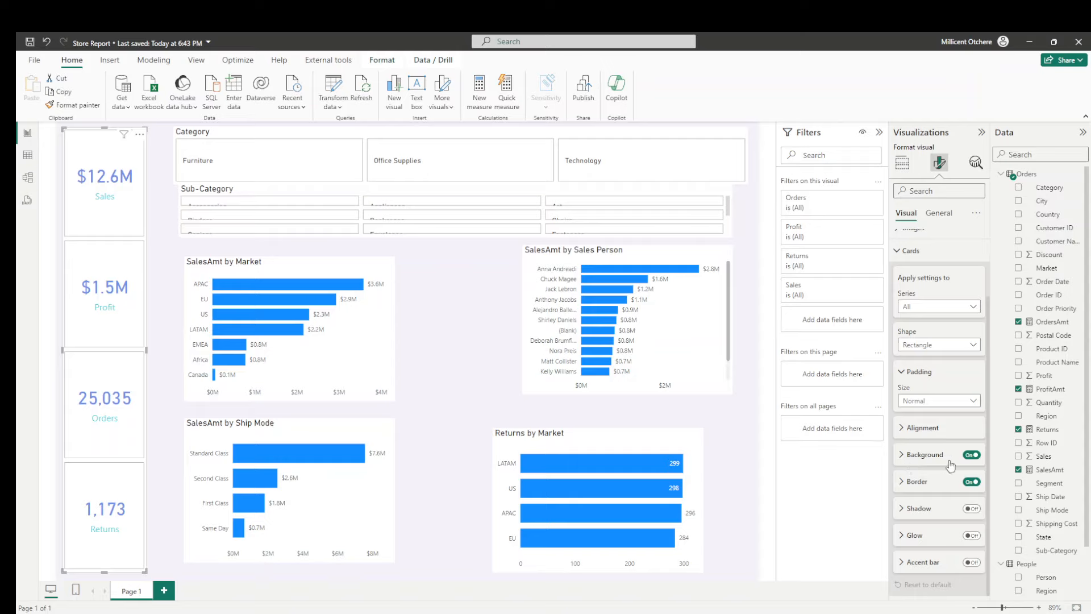
click(970, 456)
click(970, 455)
click(971, 483)
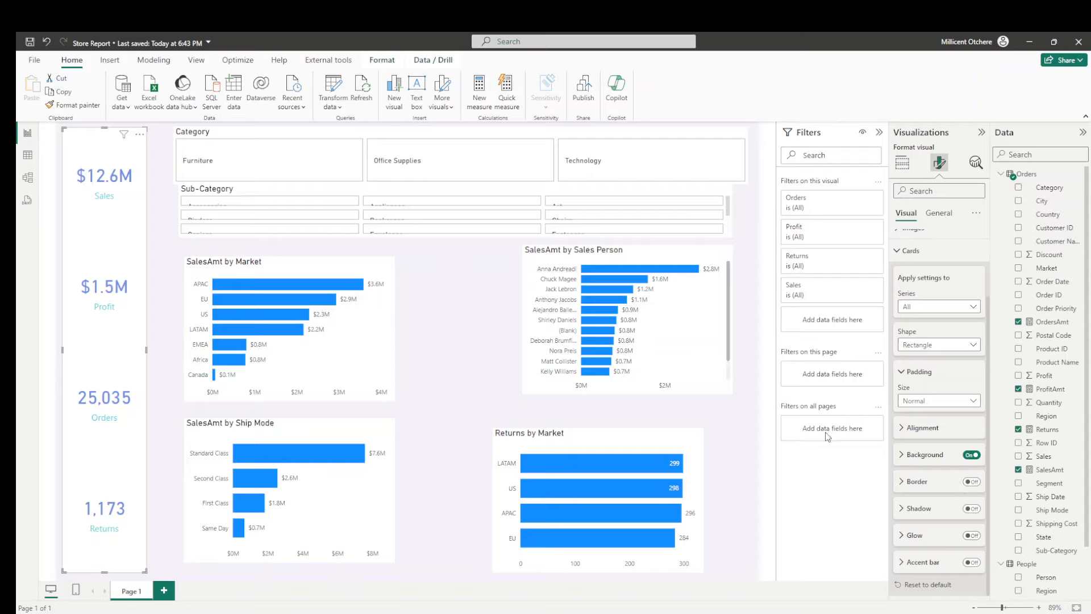
- Turn on the accent bar for all the KPI cards, positioned at the Bottom with a width of 5 px
click(973, 562)
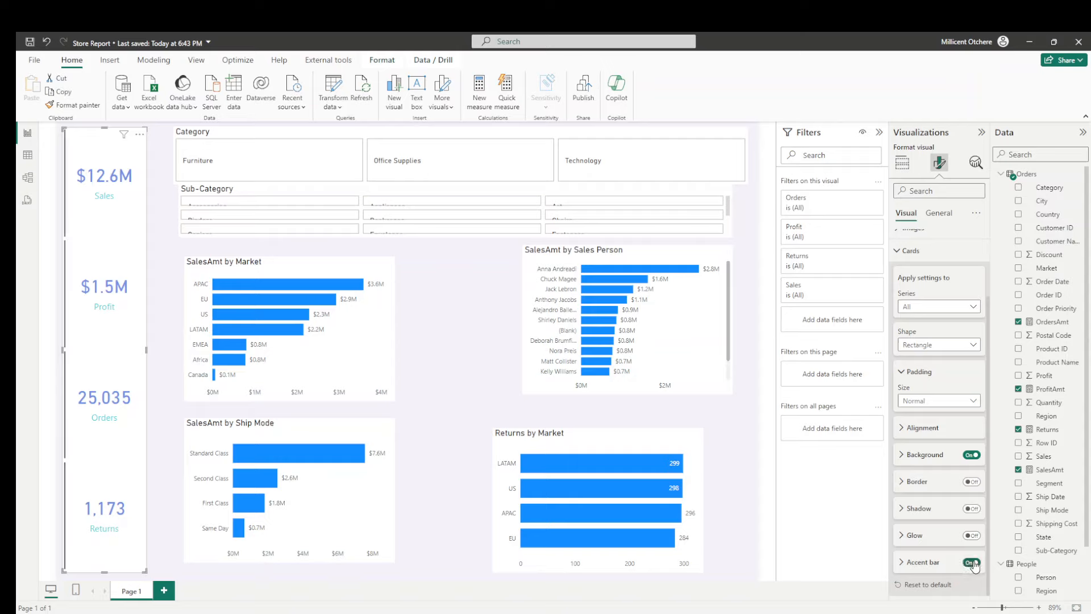
click(904, 567)
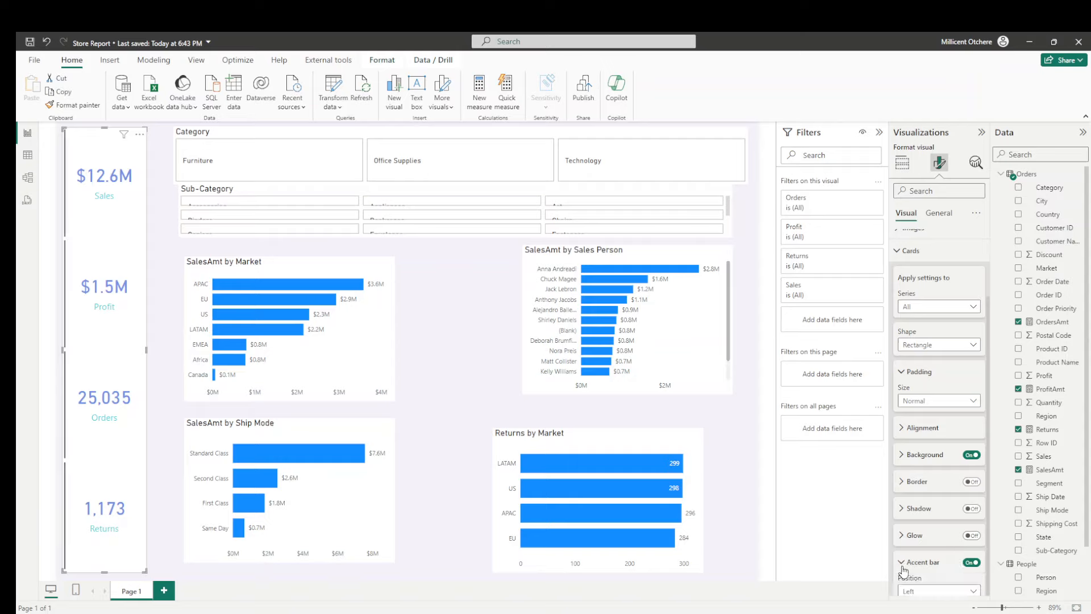
scroll(922, 472, down, 3)
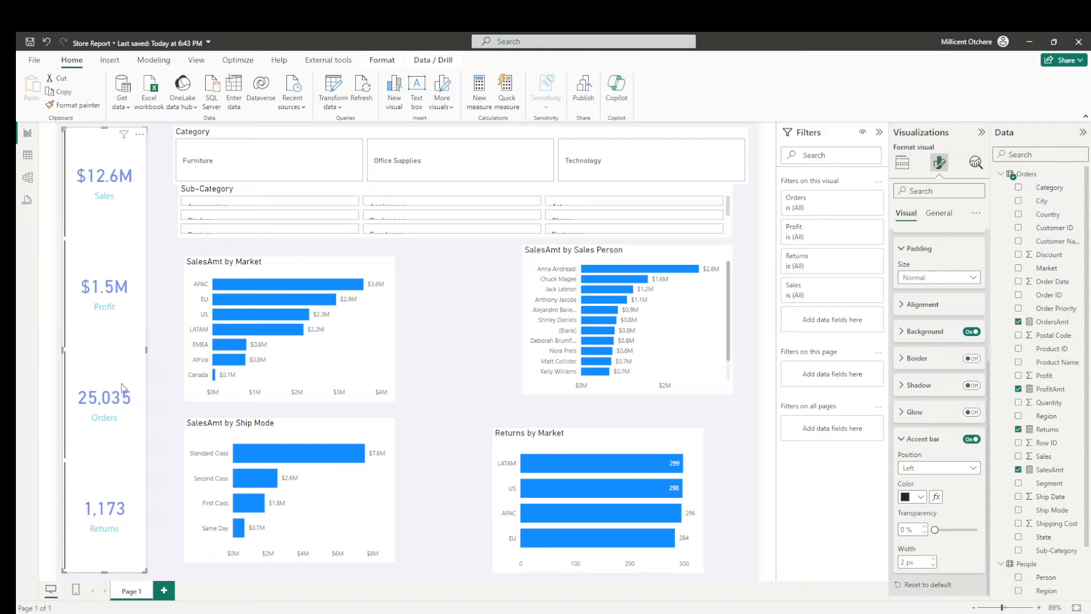
click(936, 471)
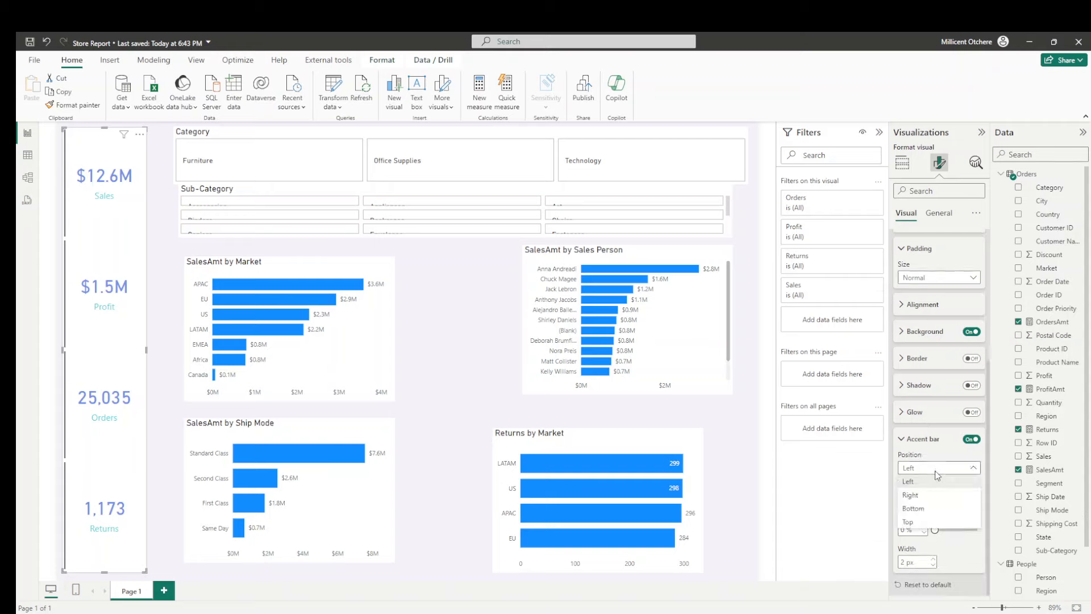
click(914, 508)
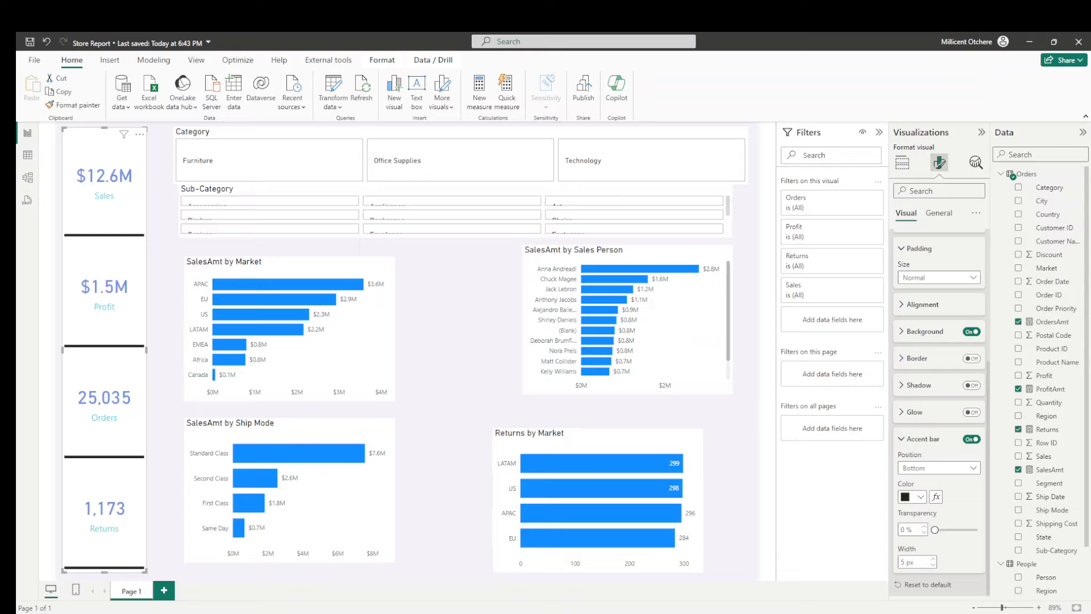
- Set the accent bar color of all the KPI cards to the copied hex code #8697C4
click(913, 498)
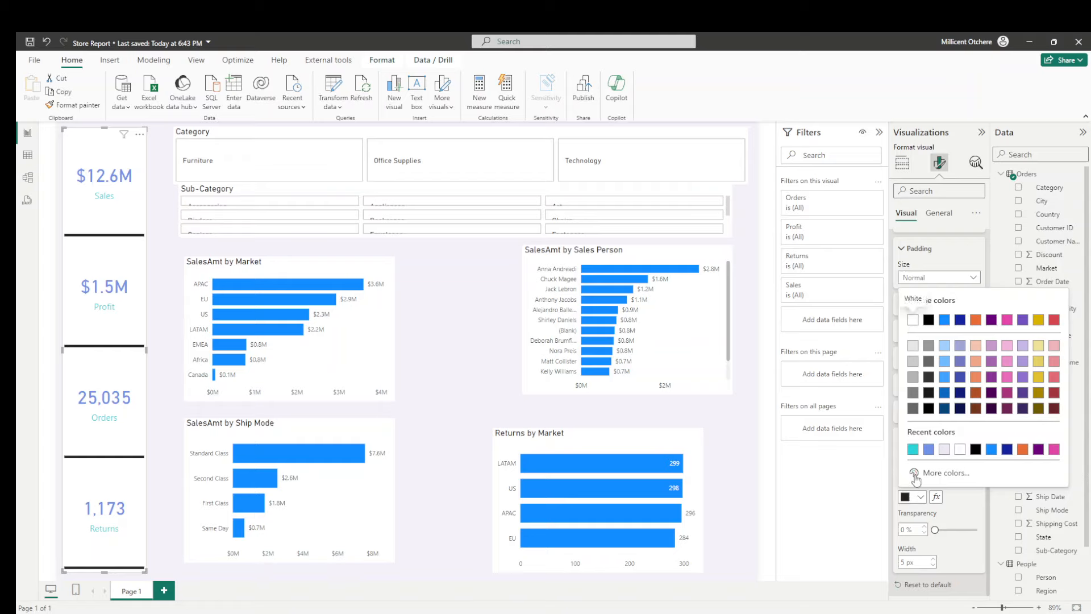
click(937, 473)
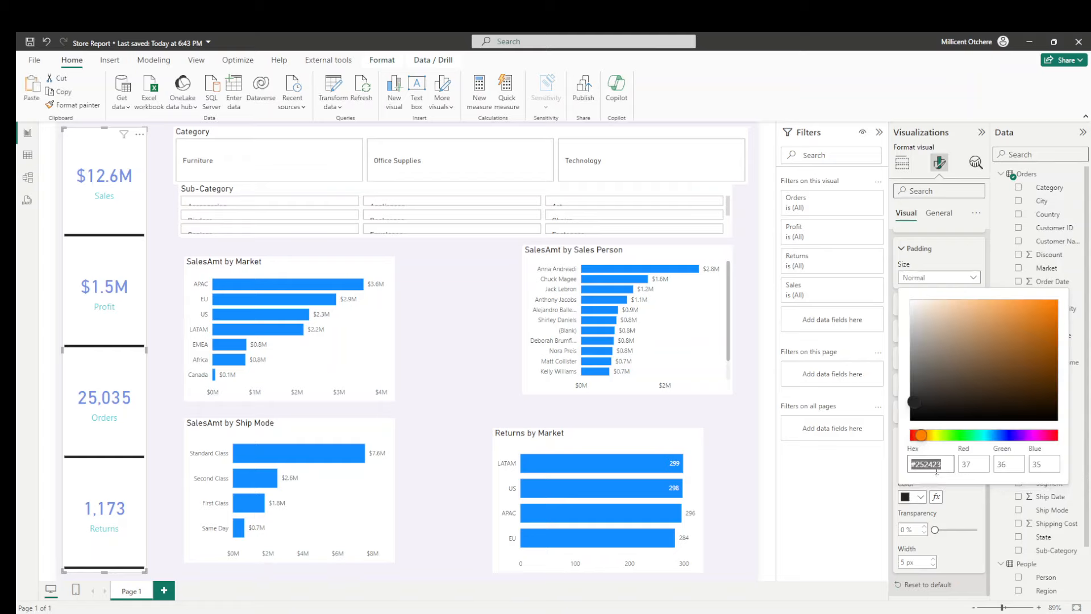
key(BackSpace)
key(alt+Tab)
click(959, 515)
click(921, 497)
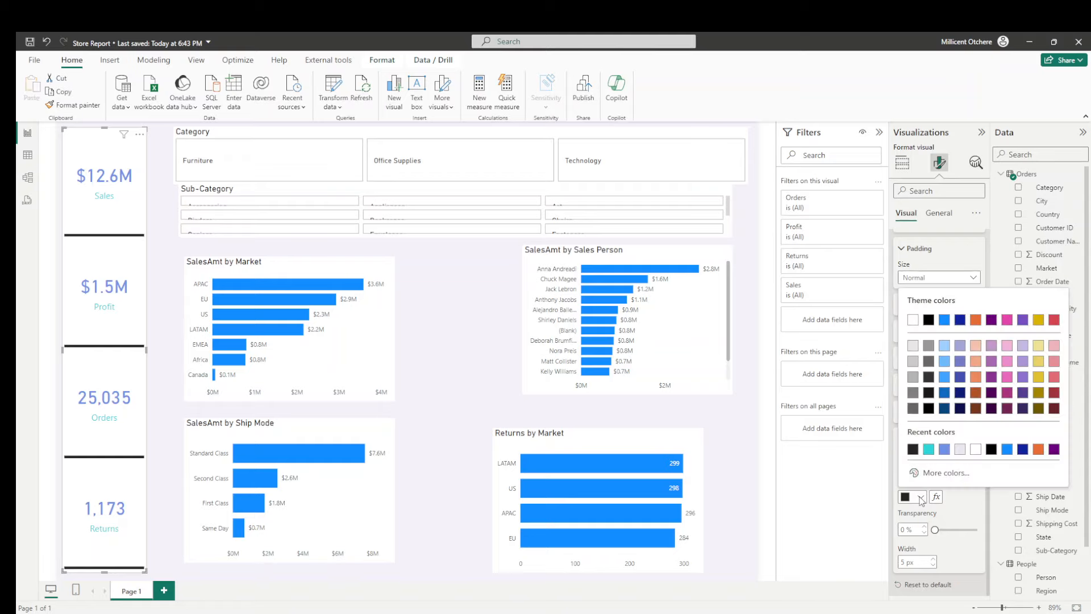
click(927, 474)
text(#8697C4)
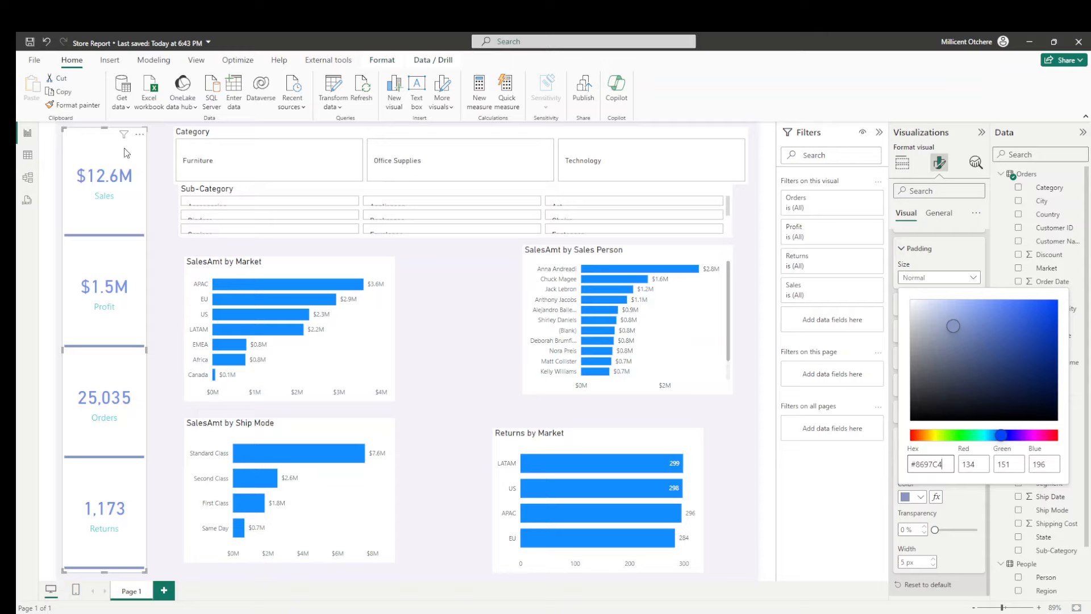
click(104, 143)
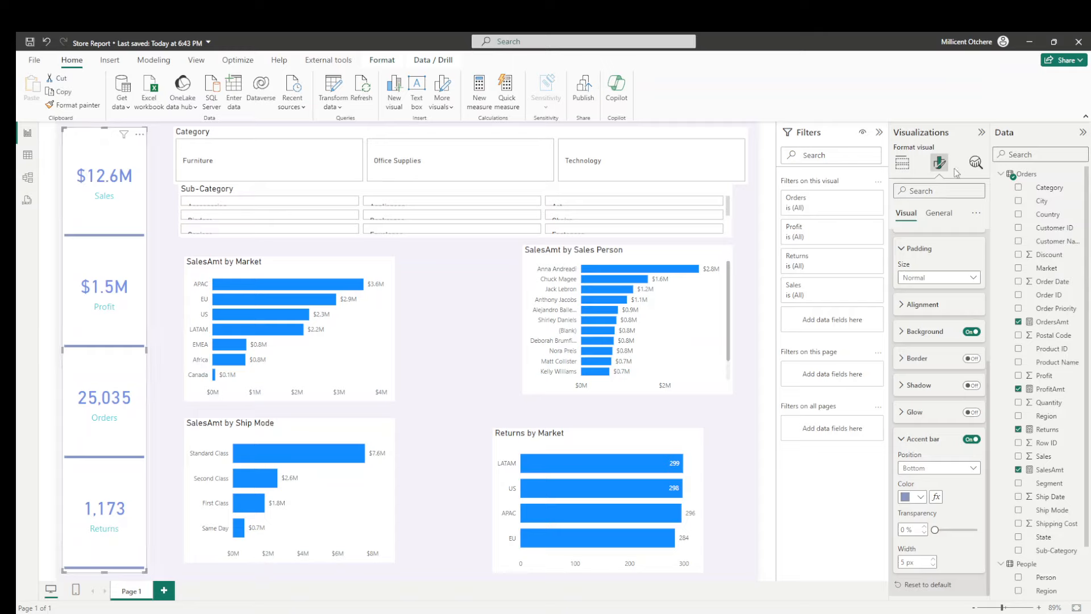
- Set the height of the KPI card visual to 900
click(938, 214)
click(918, 241)
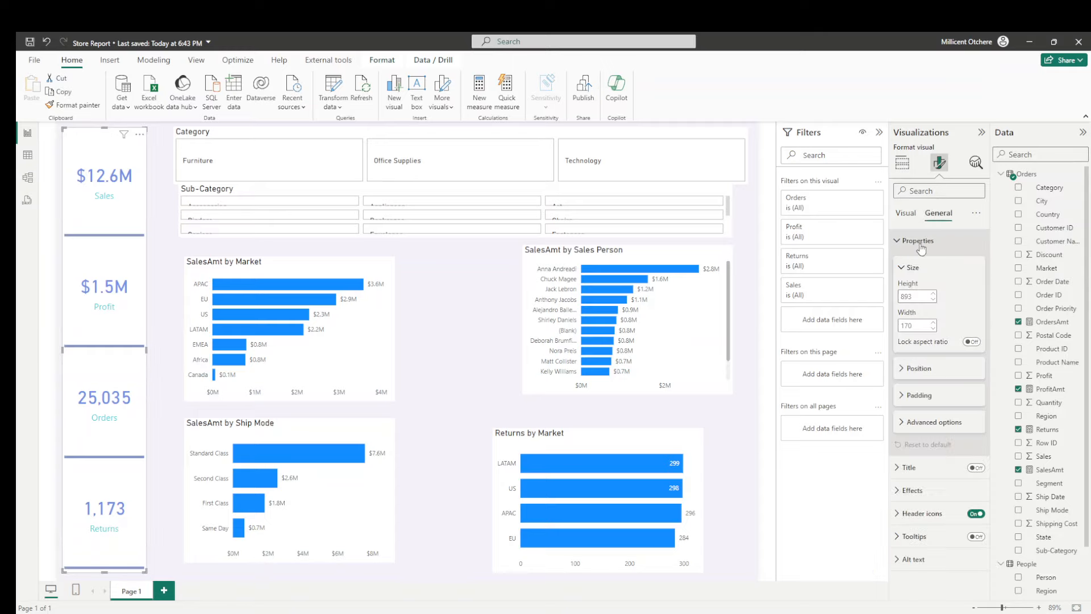
click(919, 294)
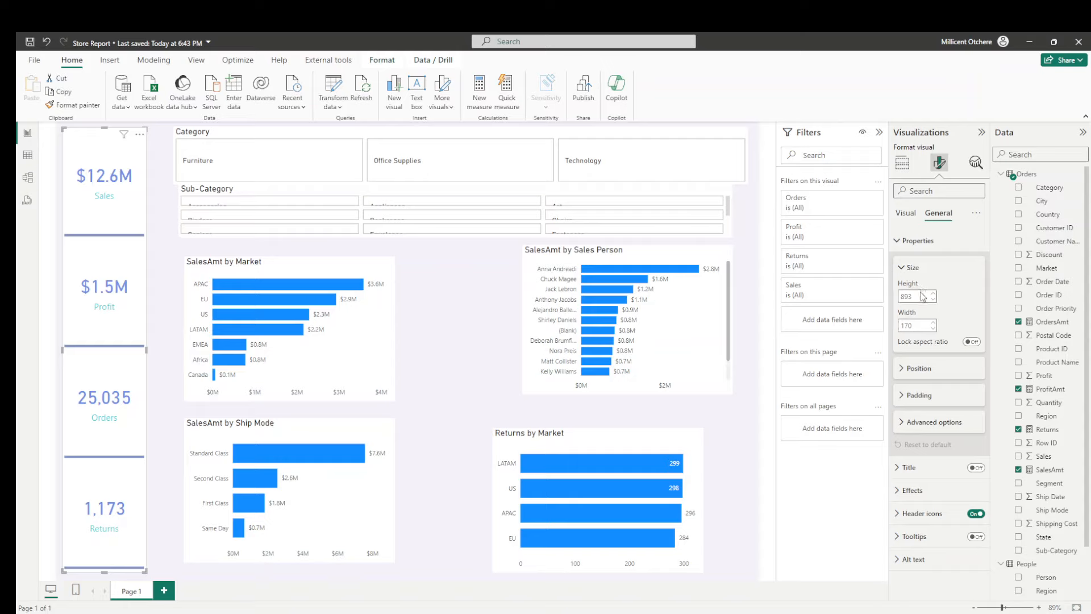
double_click(914, 295)
text(300)
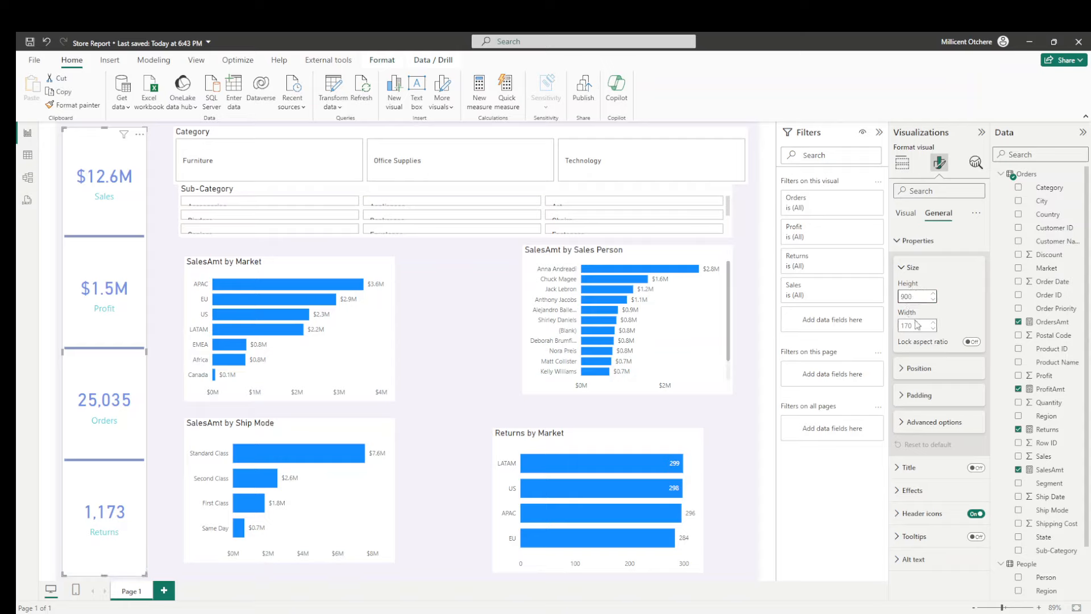
- Set the KPI card visual's horizontal and vertical positions to 10 each
click(919, 368)
double_click(914, 397)
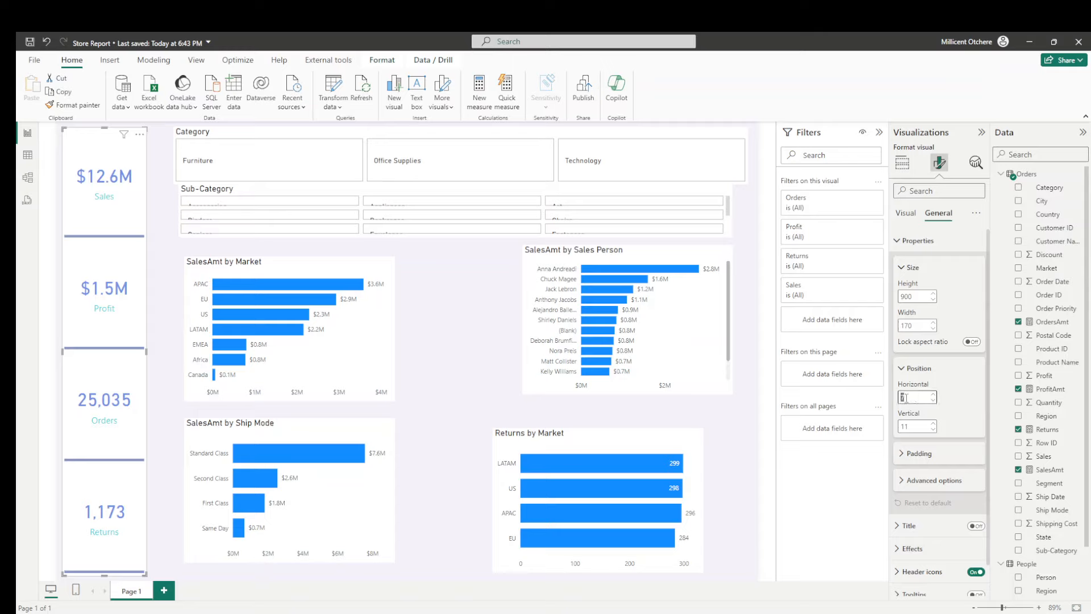
text(10)
key(Return)
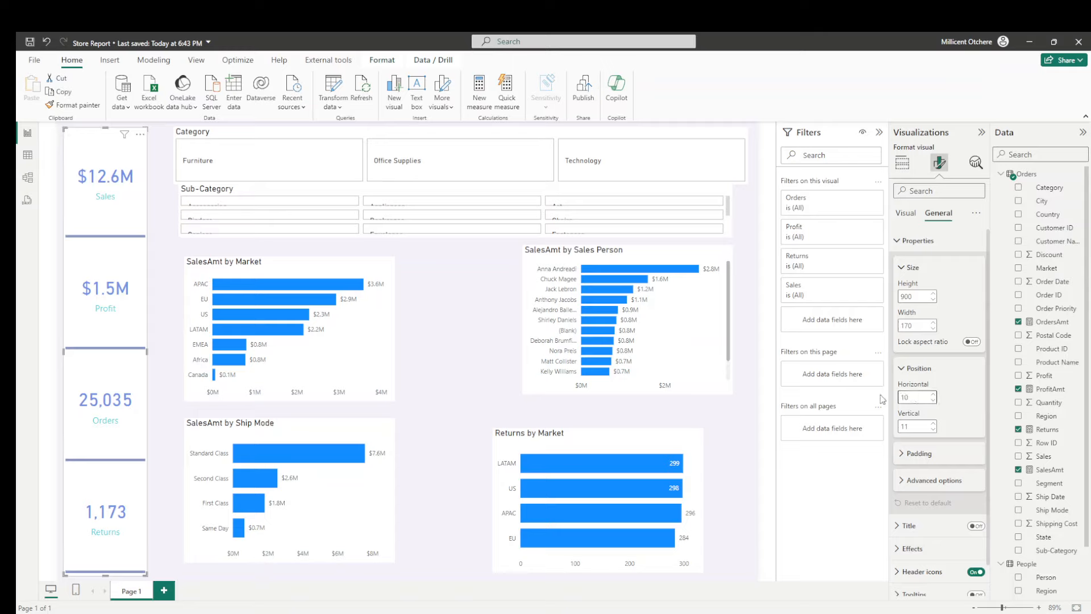
double_click(916, 426)
text(10)
key(Return)
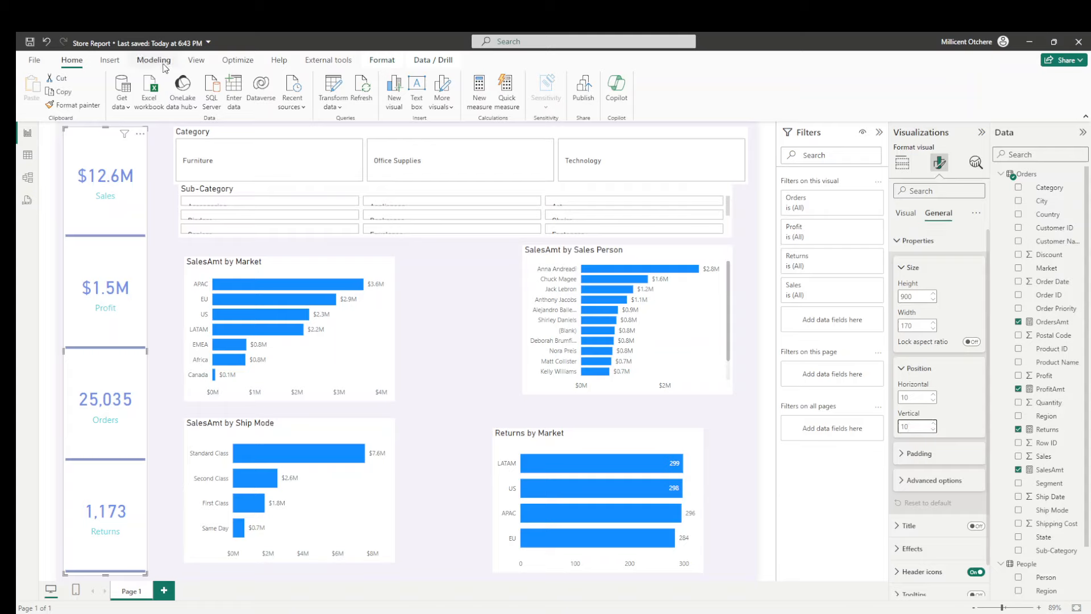
- Lock the objects on the report page and save the report
click(196, 60)
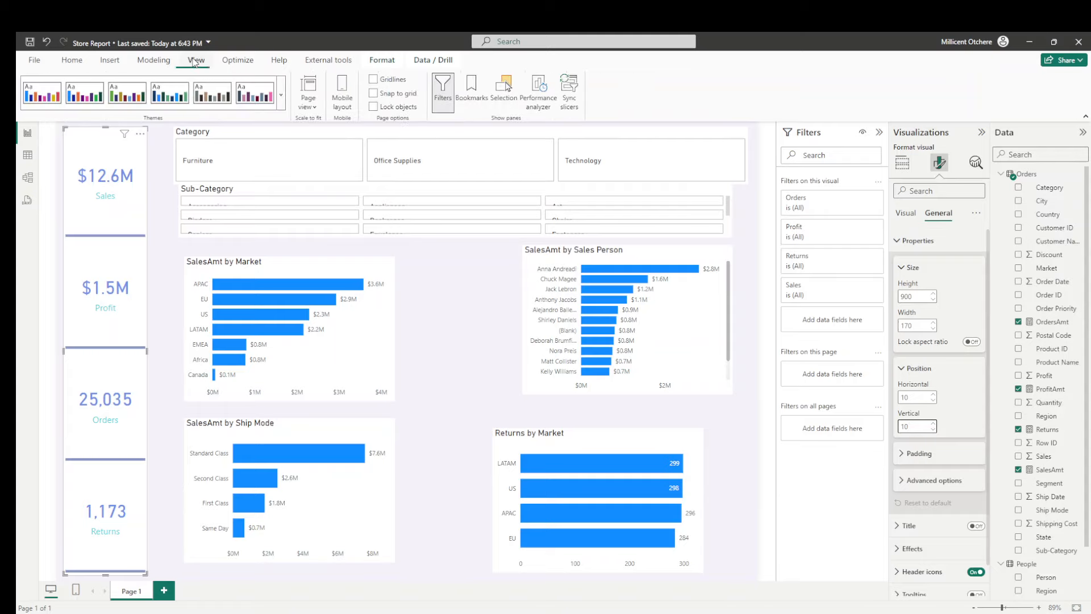
click(373, 106)
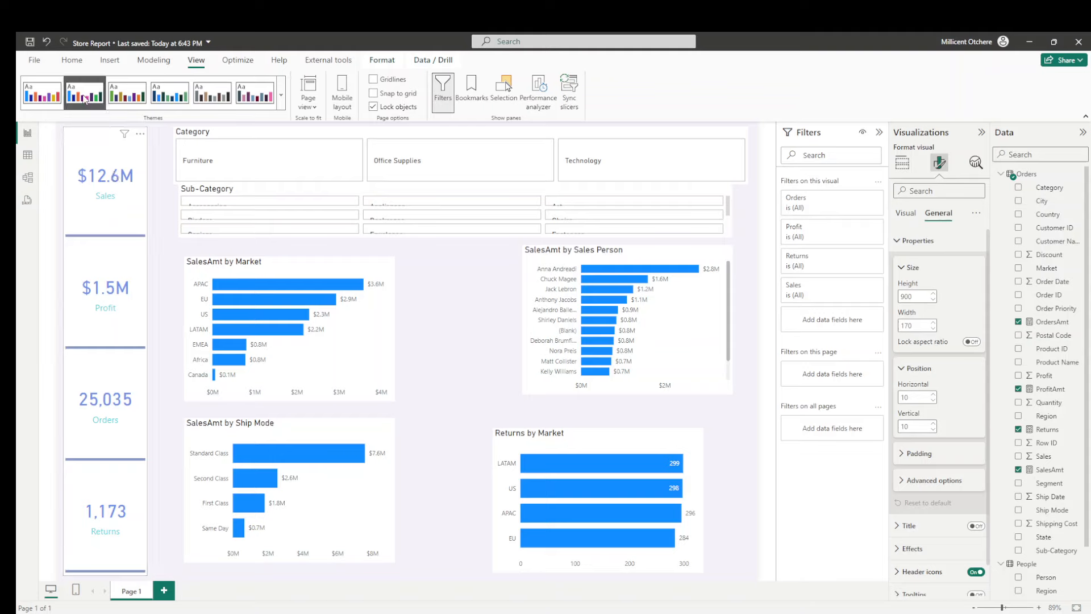
click(71, 60)
click(29, 43)
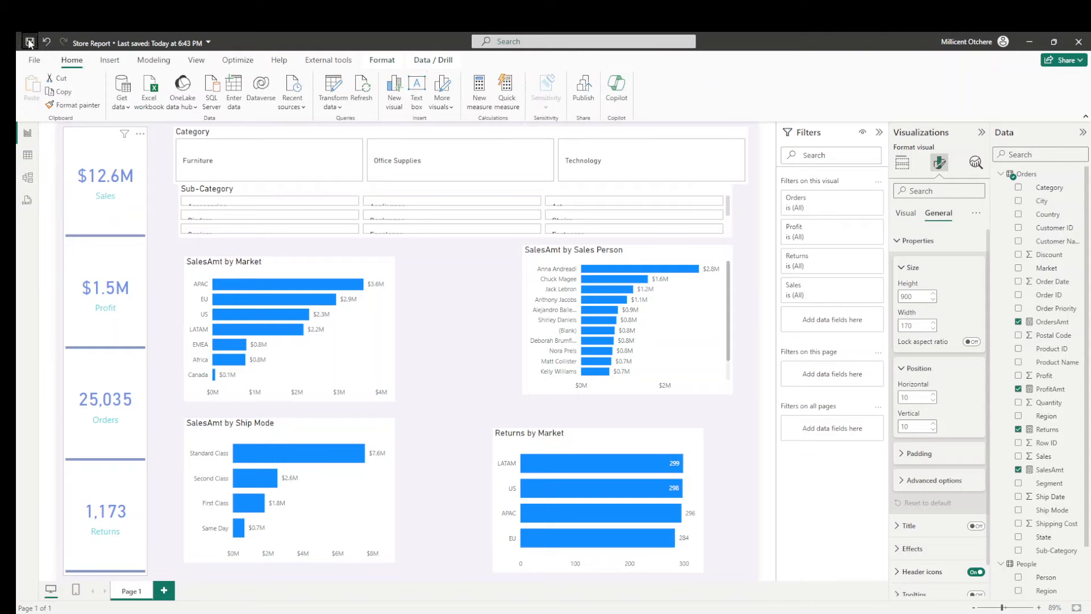
click(164, 305)
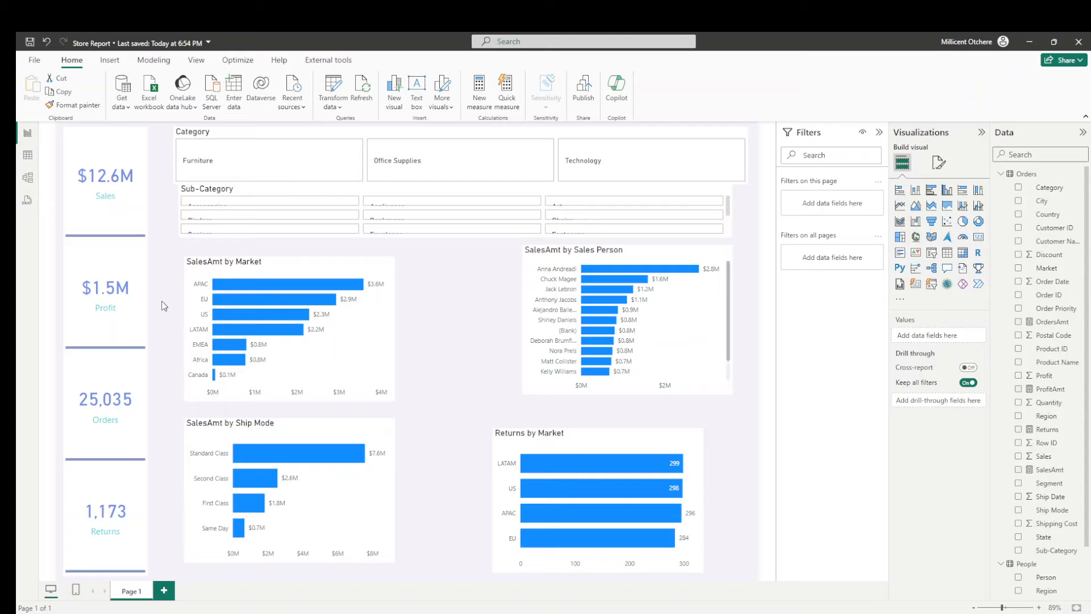
- Turn off the title of the Category slicer
click(286, 140)
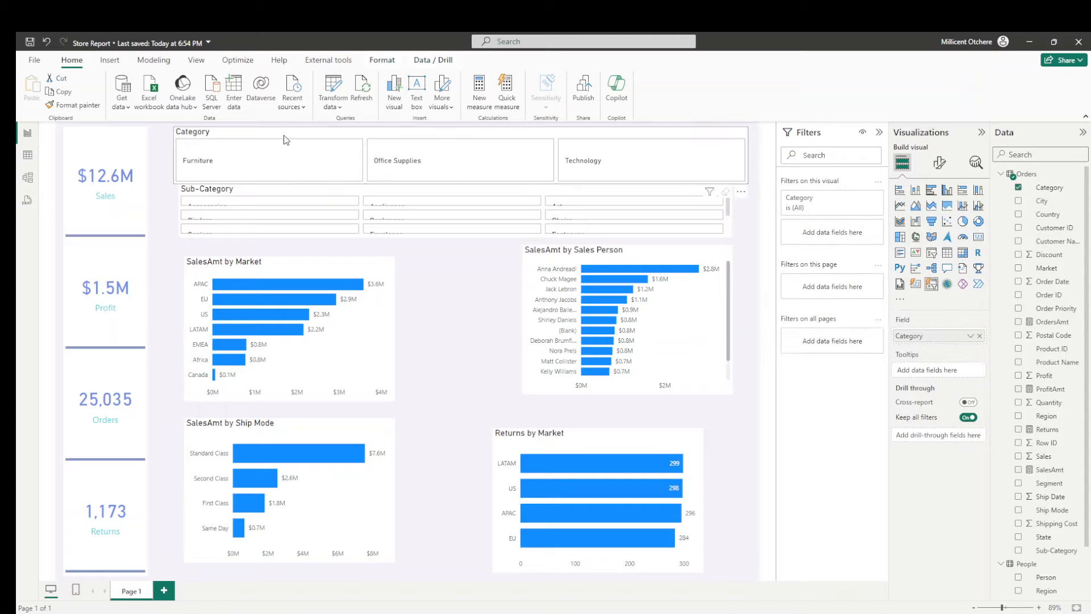
click(940, 164)
click(938, 219)
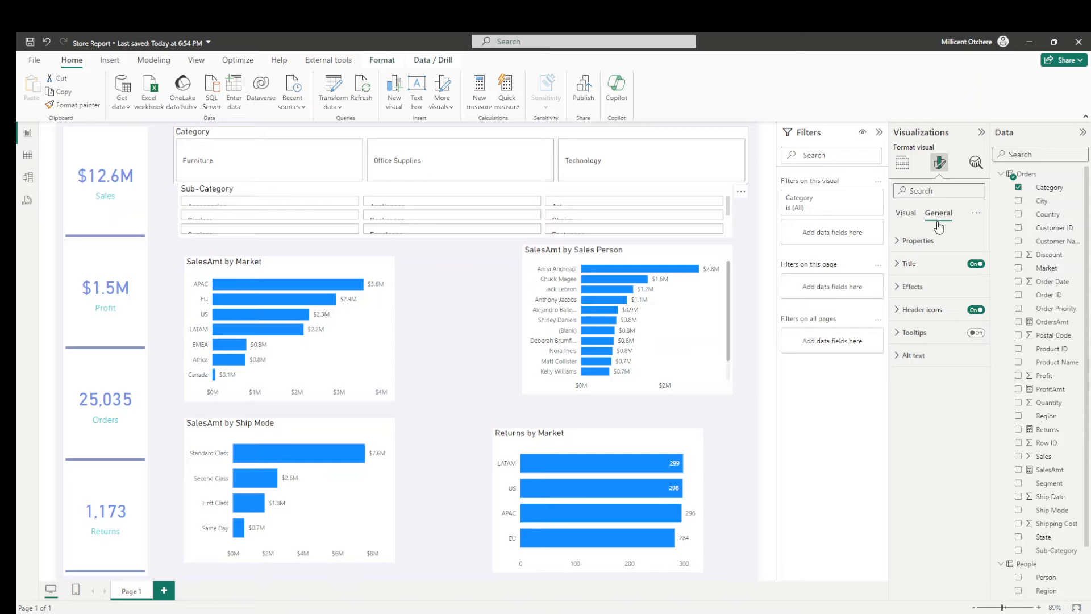
click(976, 264)
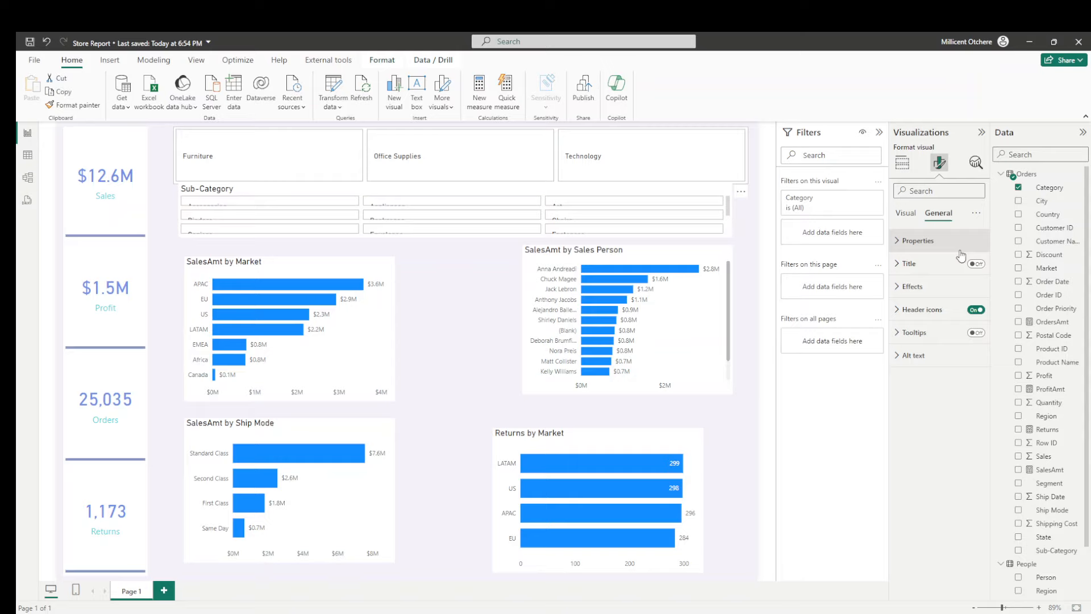
- Turn on the accent bar for the Category slicer's buttons in their Default state
click(911, 214)
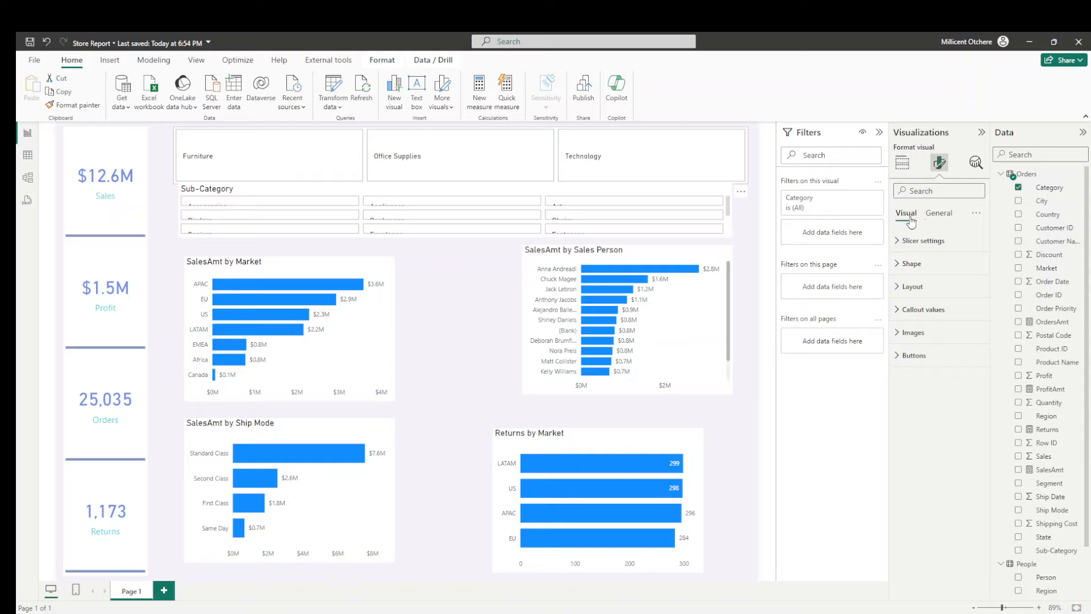
click(916, 358)
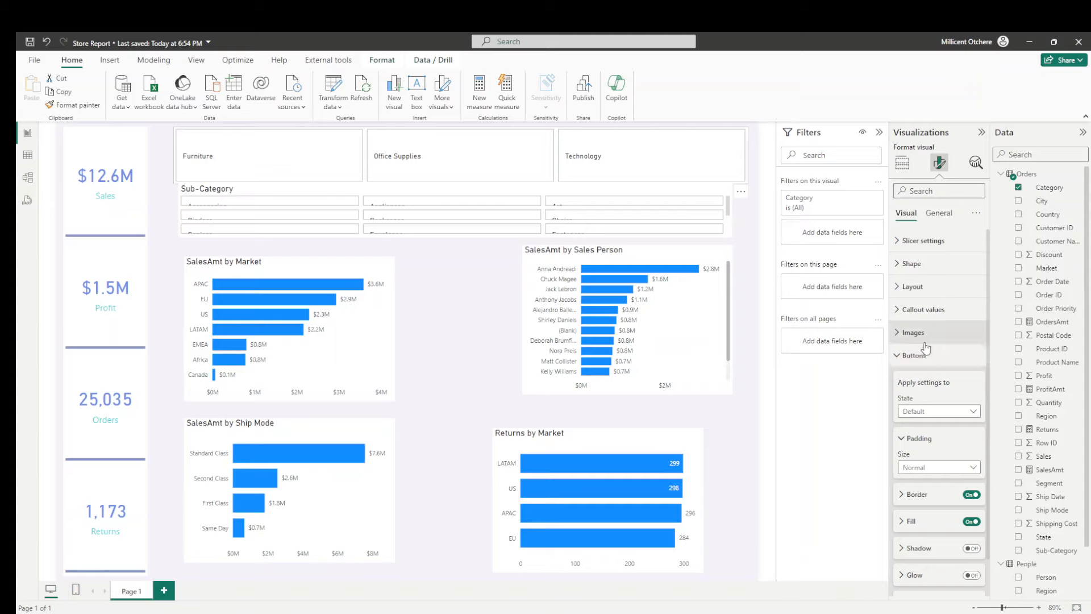
scroll(924, 348, down, 1)
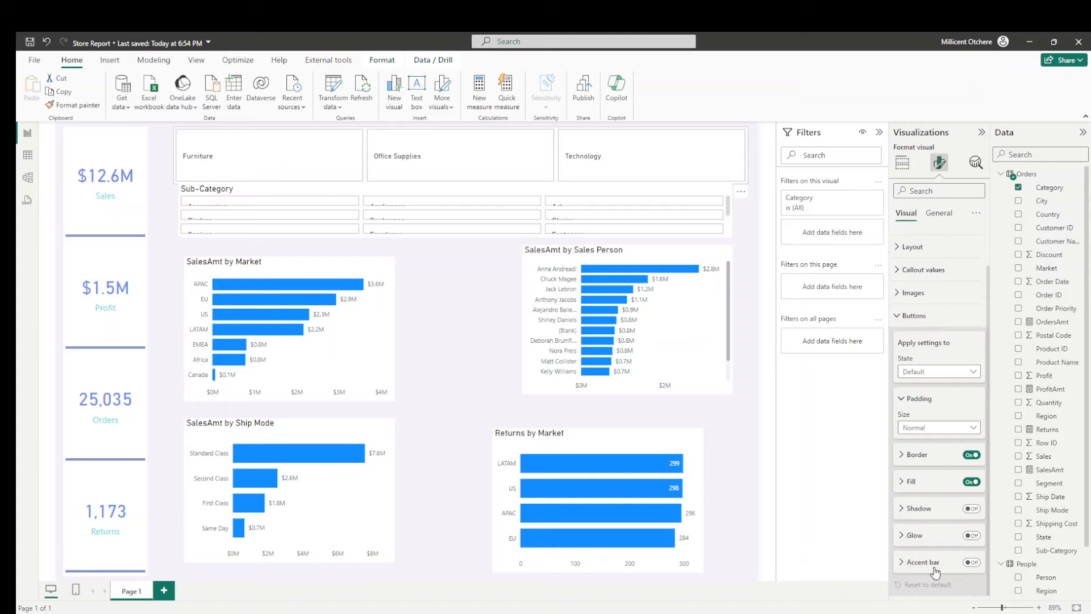
click(973, 563)
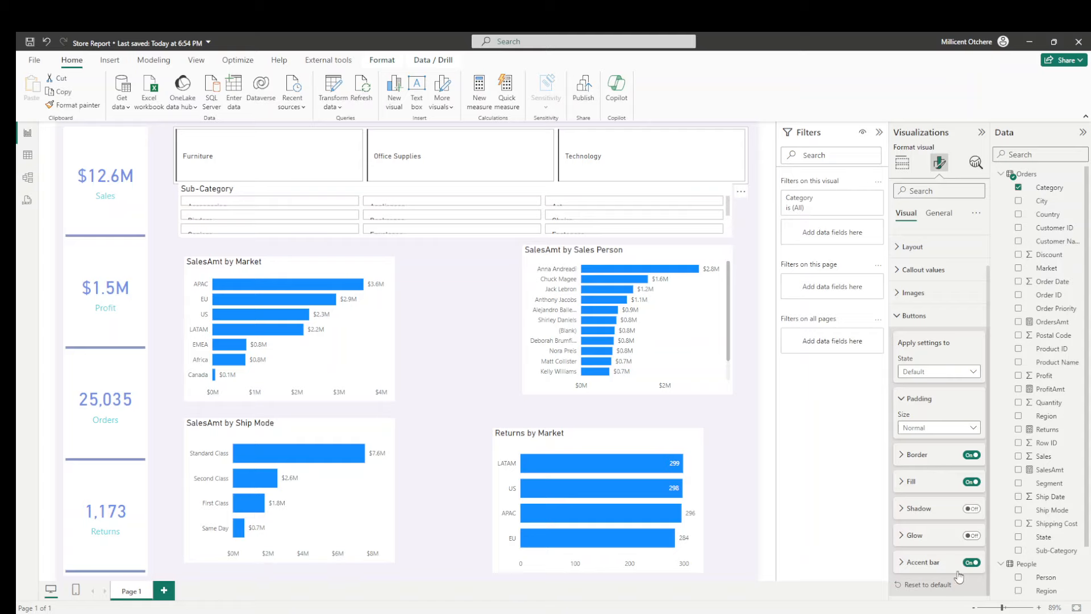
- Set the Category slicer buttons' accent bar to the recently used turquoise color with a width of 5 px
click(908, 563)
scroll(922, 445, down, 1)
scroll(922, 445, down, 2)
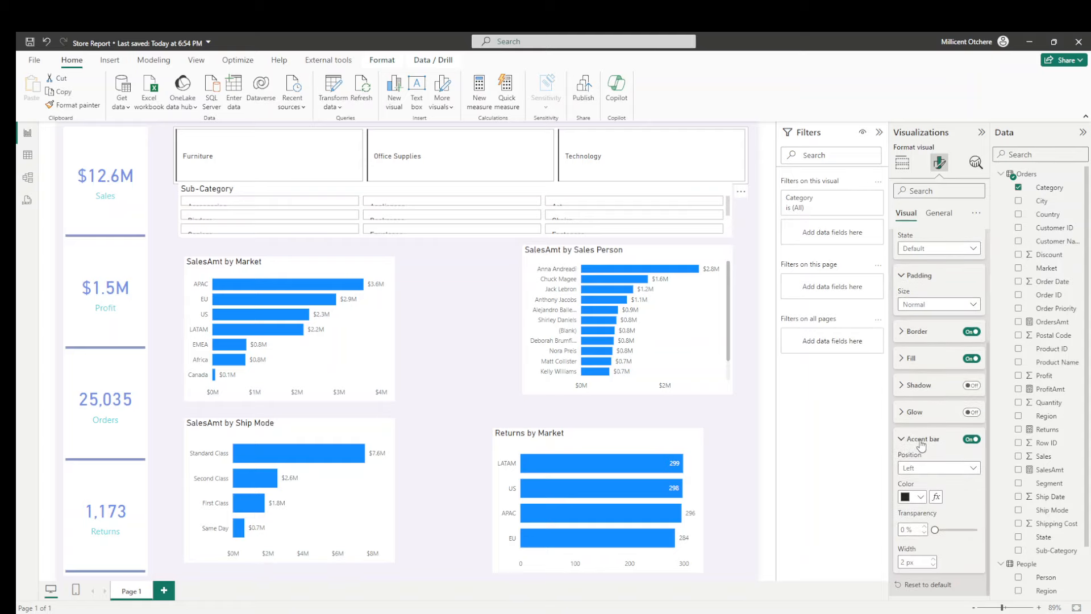
click(921, 496)
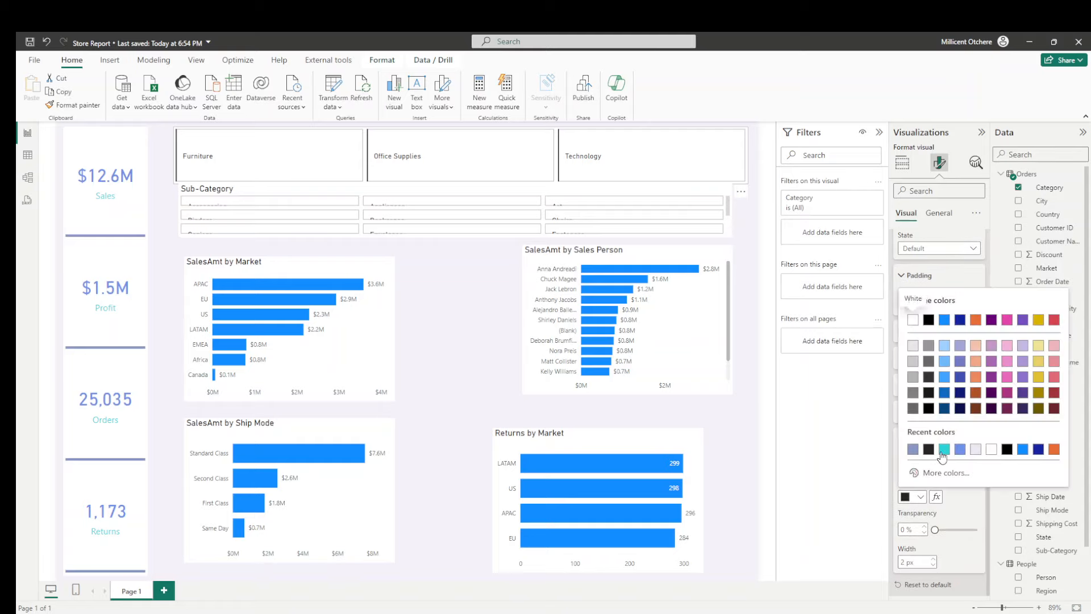
click(943, 449)
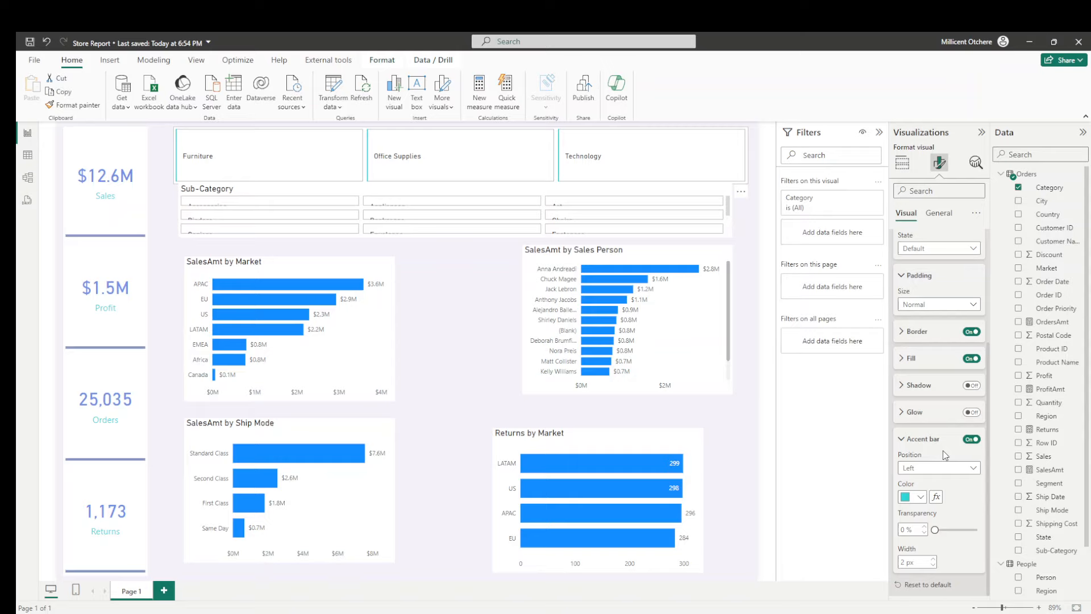
click(933, 561)
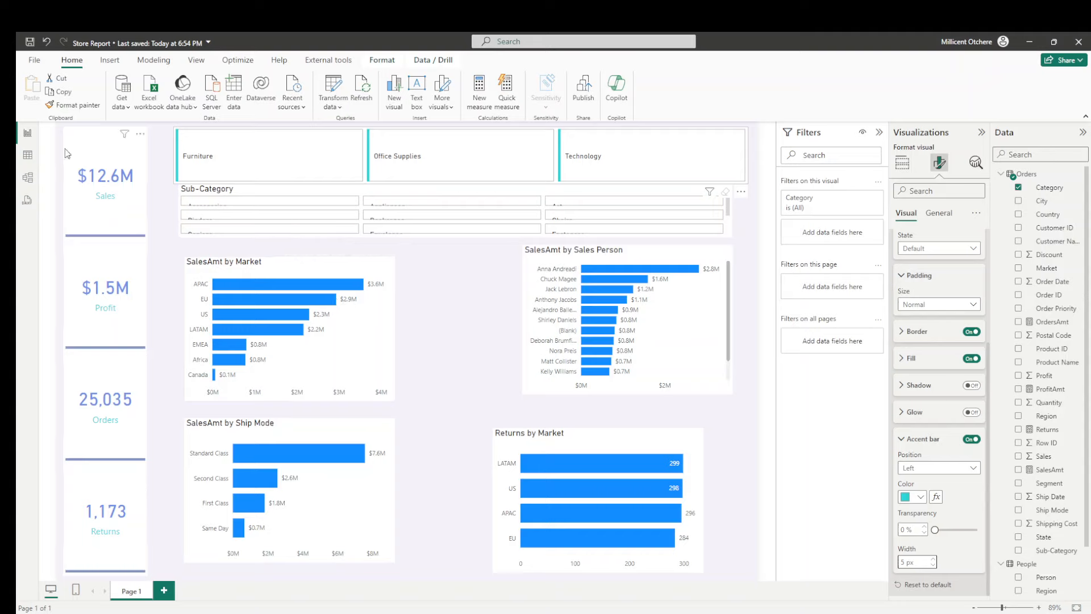
- Select Furniture in the Category slicer and set the slicer's horizontal position to 190
click(185, 137)
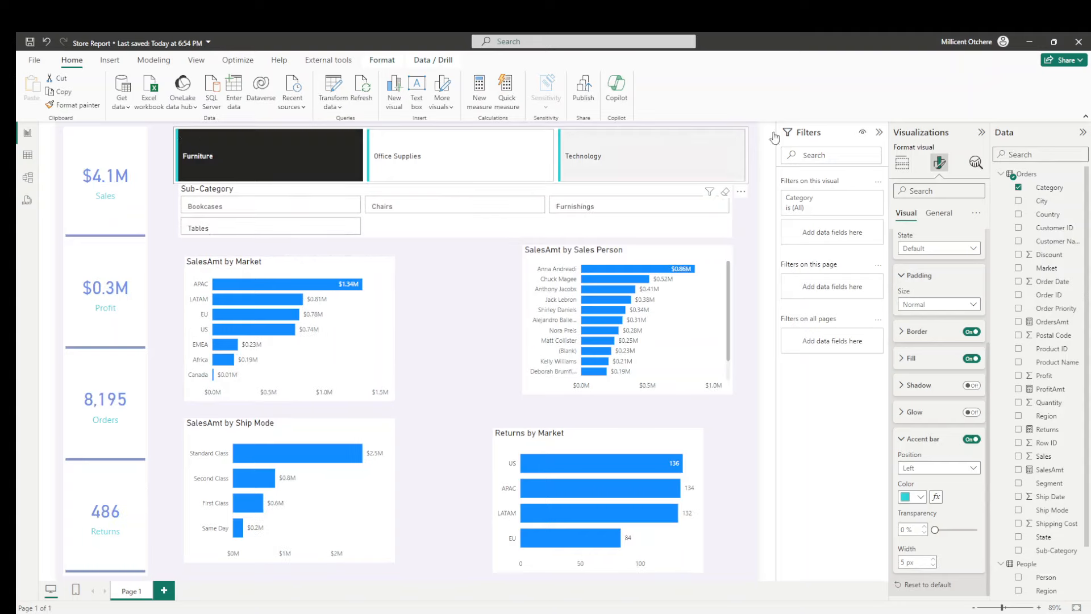
click(941, 215)
click(926, 241)
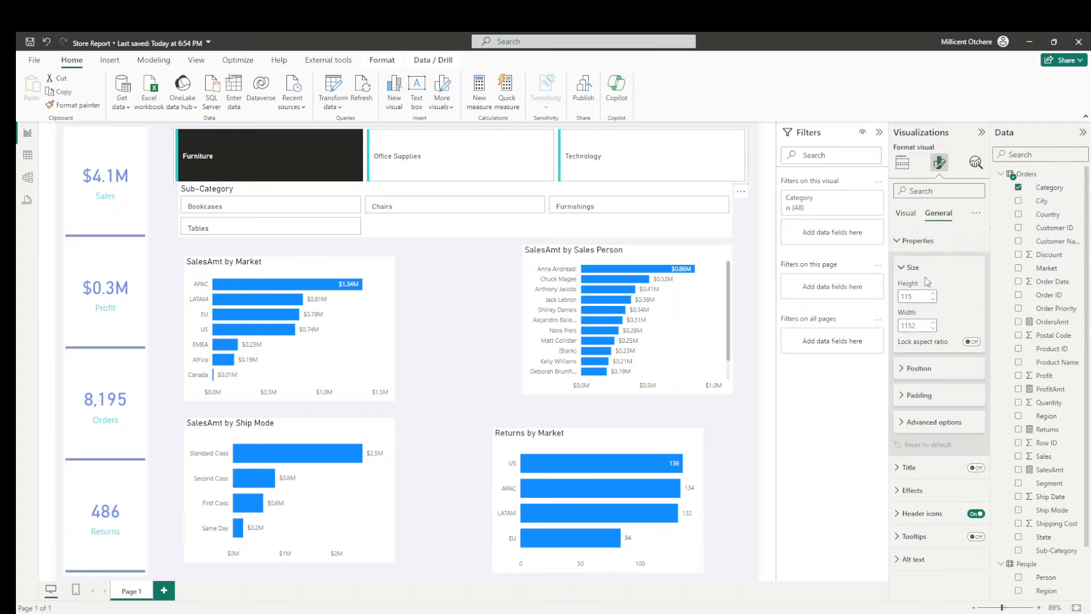
click(915, 369)
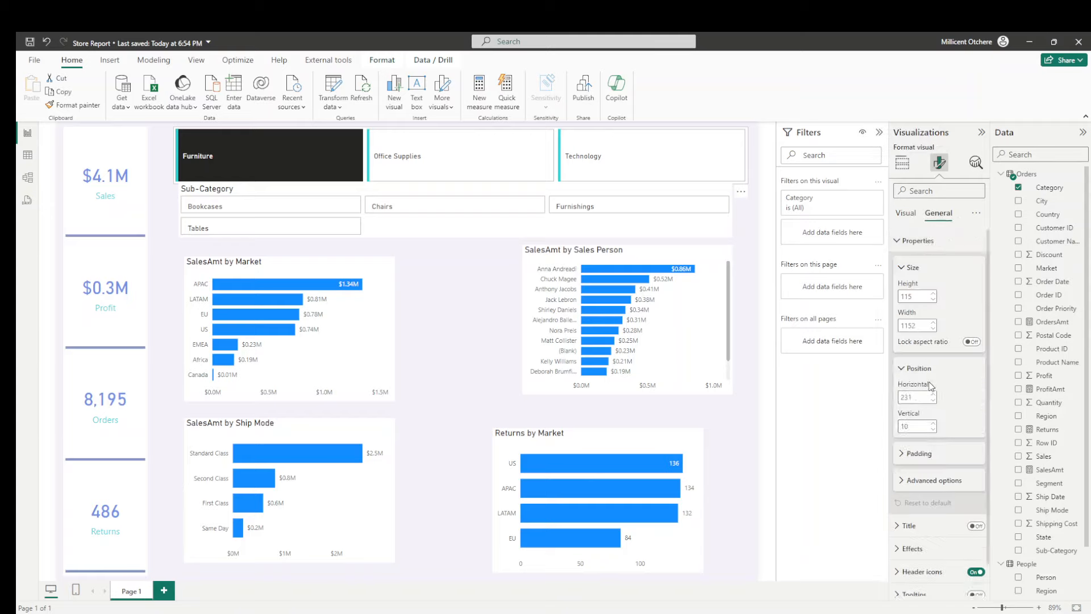
double_click(913, 397)
text(190)
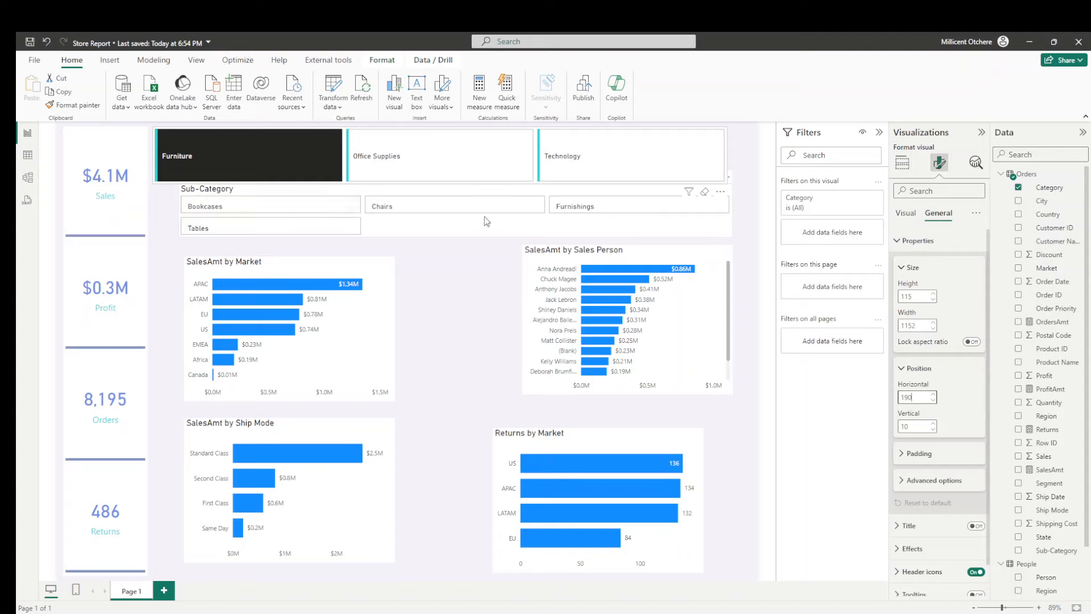
- Set the Category slicer's width to 1200 and its height to 100
double_click(913, 325)
text(1)
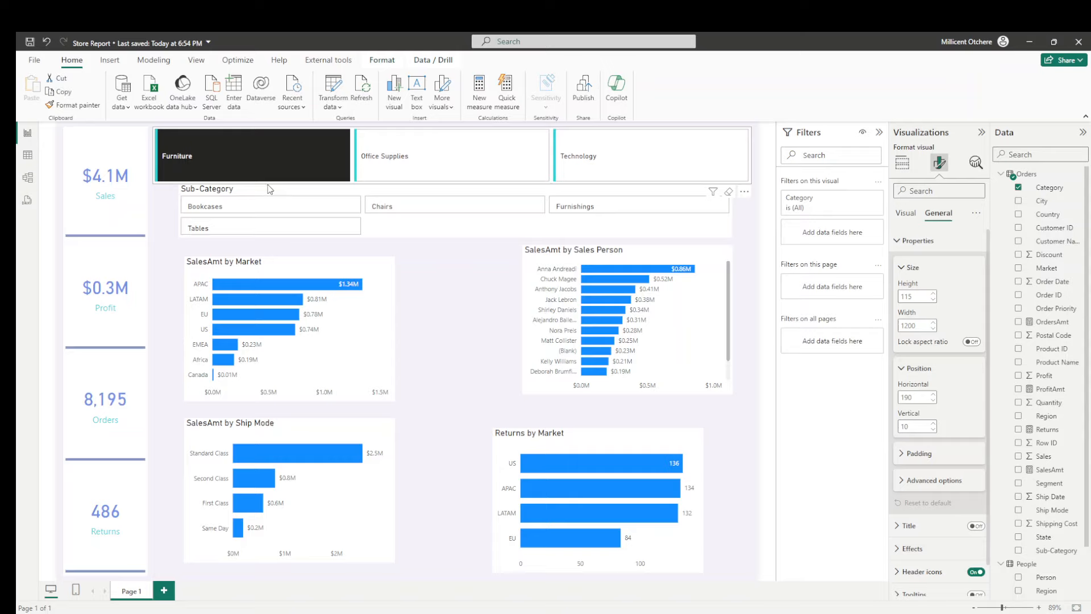
double_click(912, 296)
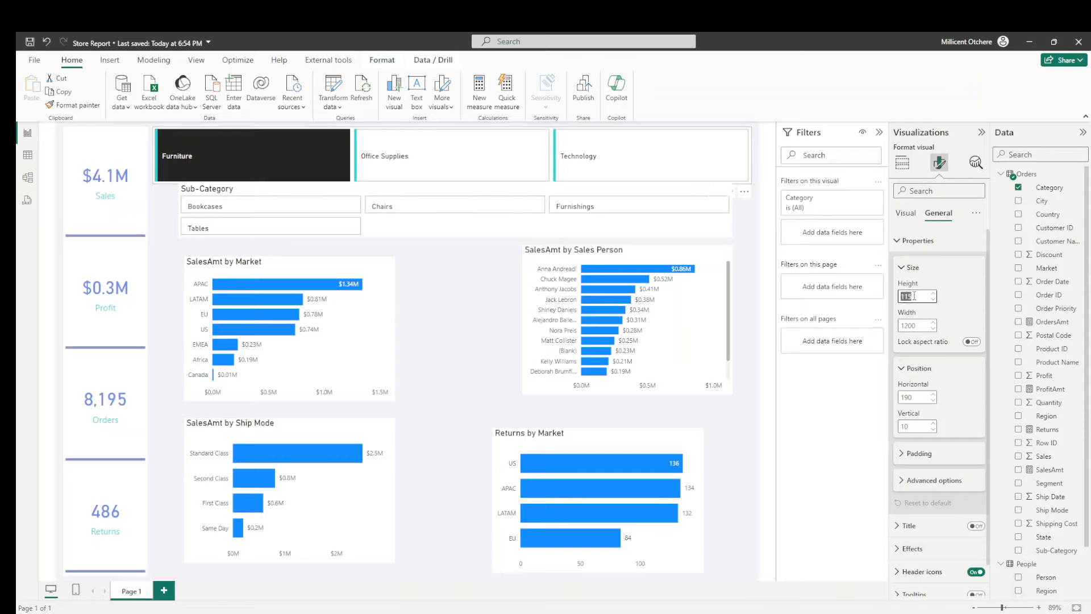
click(914, 296)
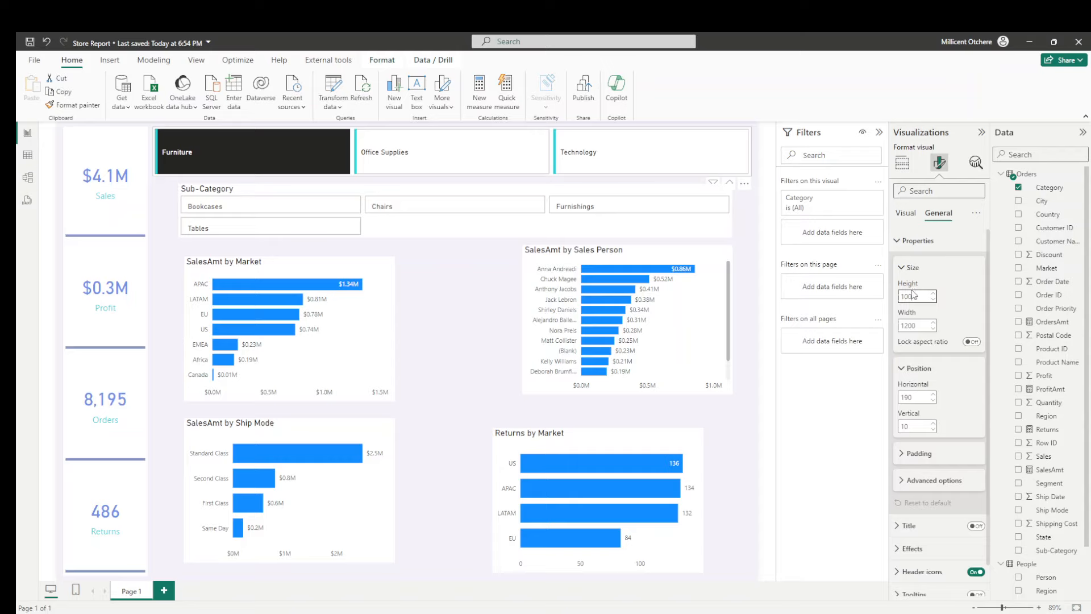
- Position the Sub-Category slicer at horizontal 190 and vertical 130
click(416, 231)
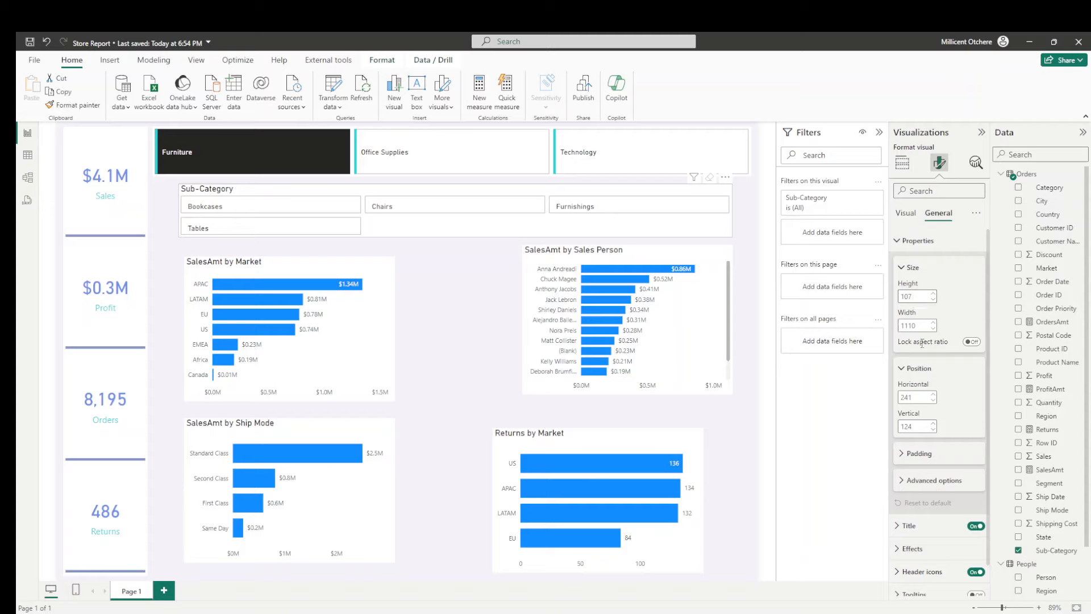
drag(916, 426, 900, 425)
text(110)
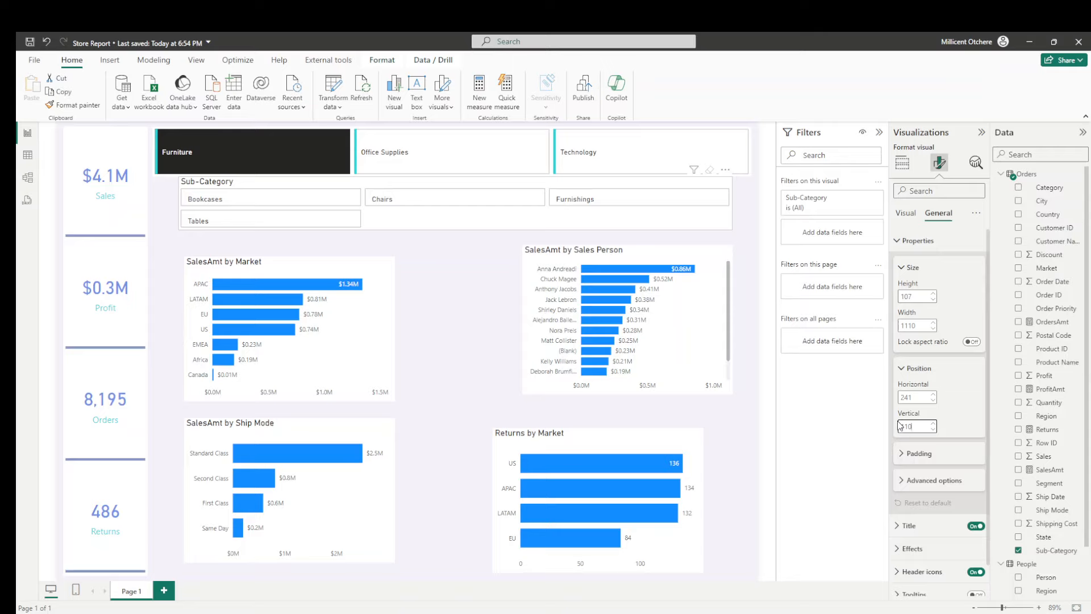
key(BackSpace)
key(BackSpace)
text(30)
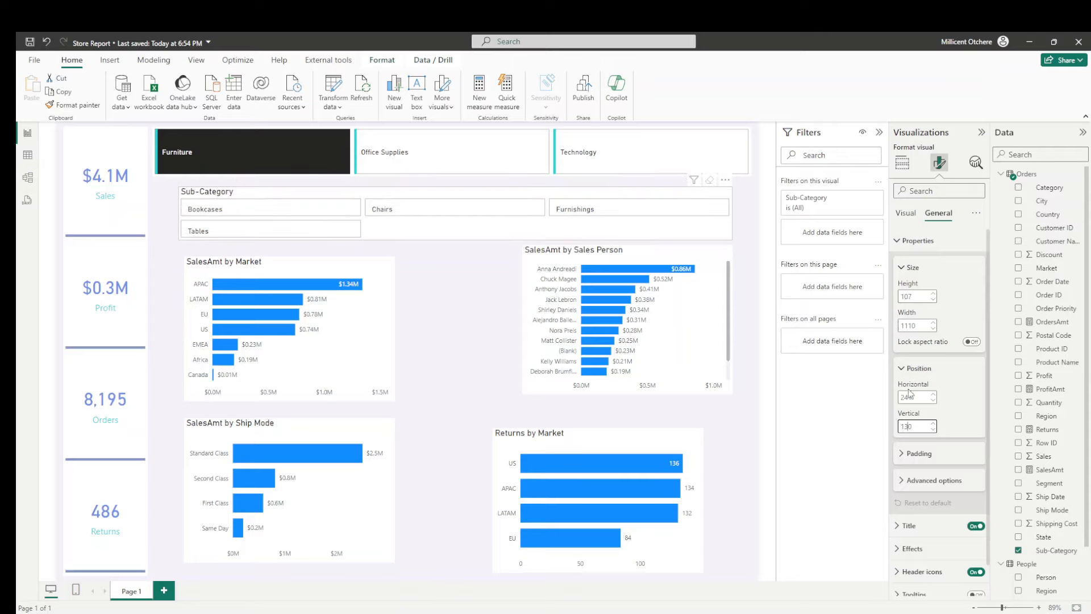
double_click(913, 397)
text(190)
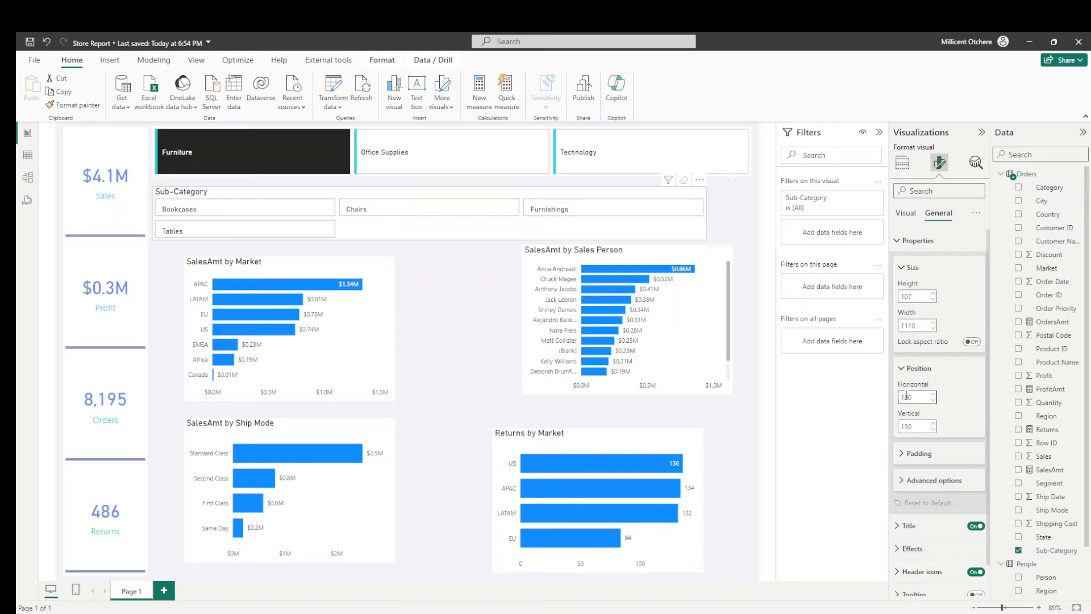
- Set the Sub-Category slicer's width to 1200 and its height to 125
double_click(910, 325)
text(1200)
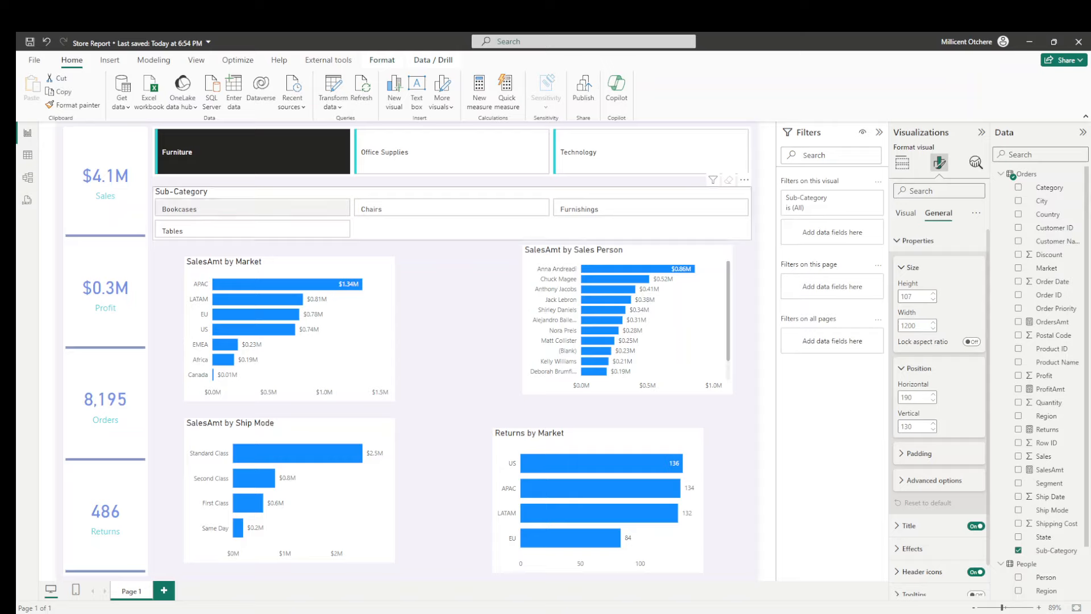
drag(915, 296, 893, 292)
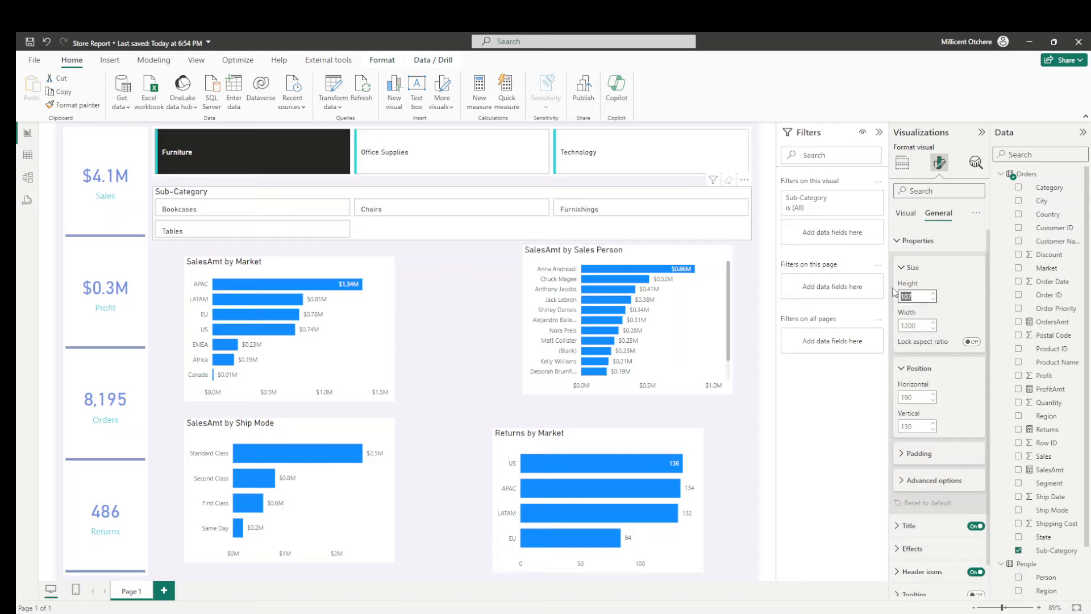
text(125)
key(Return)
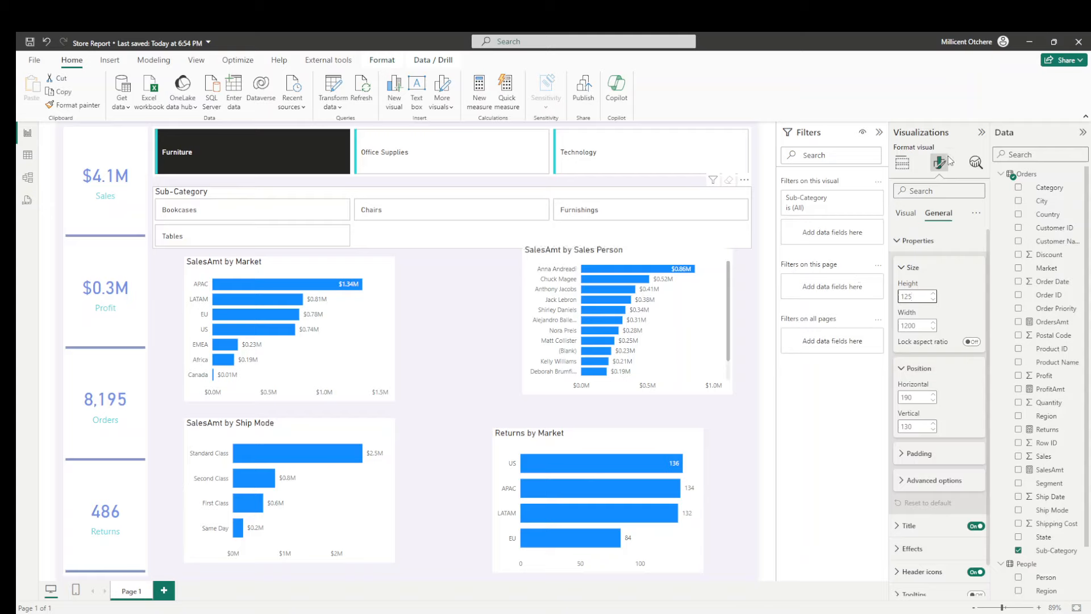
- Turn off the title of the Sub-Category slicer and set its vertical position to 120
click(973, 527)
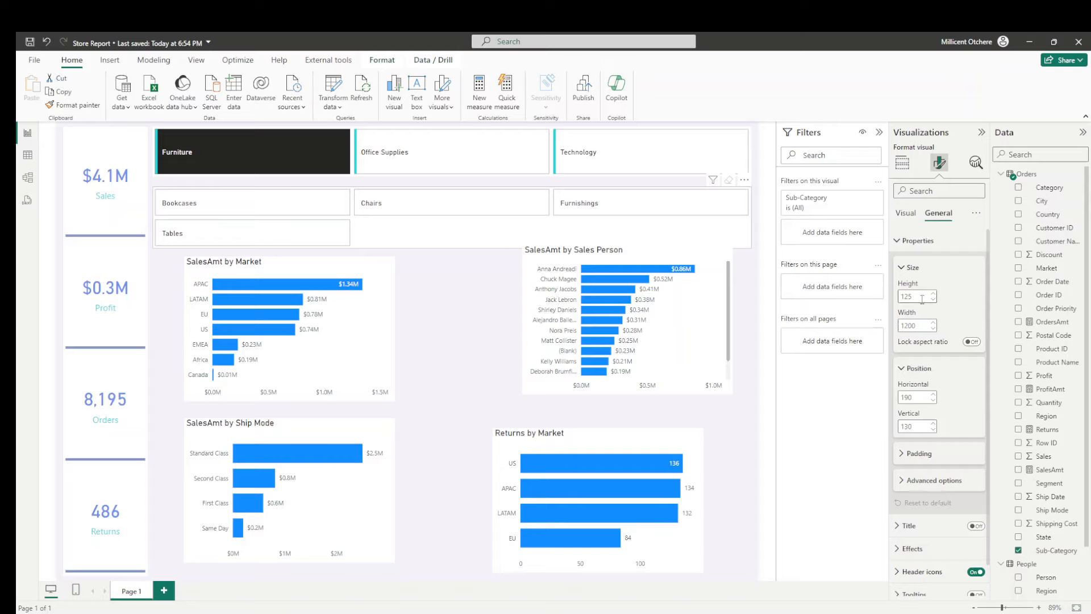
double_click(912, 427)
text(10)
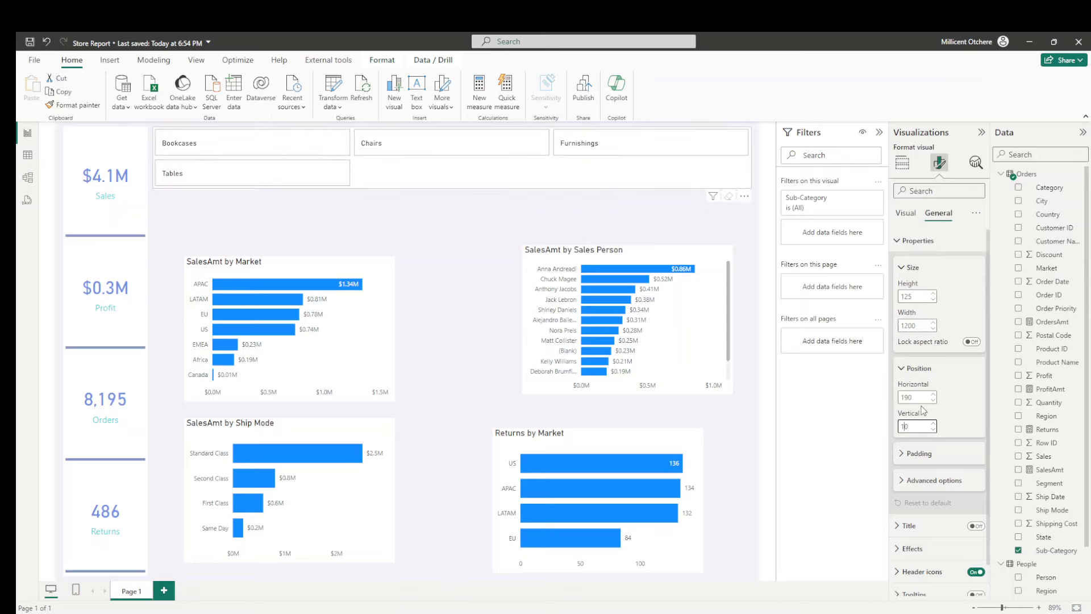
text(2)
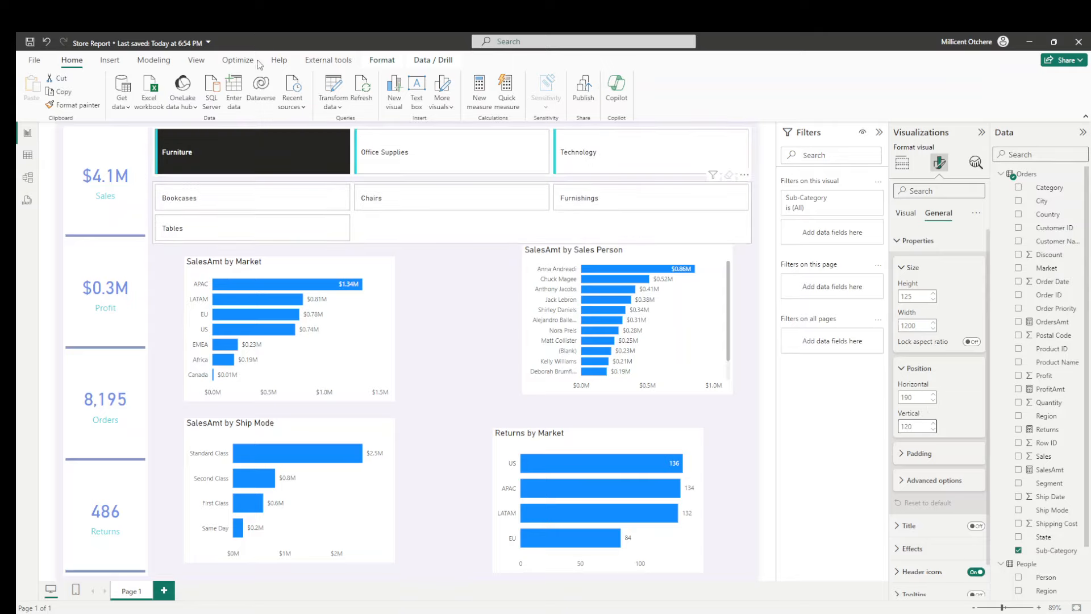
- Test the Category slicer by clearing Furniture and switching between Office Supplies, Furniture and Technology, leaving no category selected
click(213, 153)
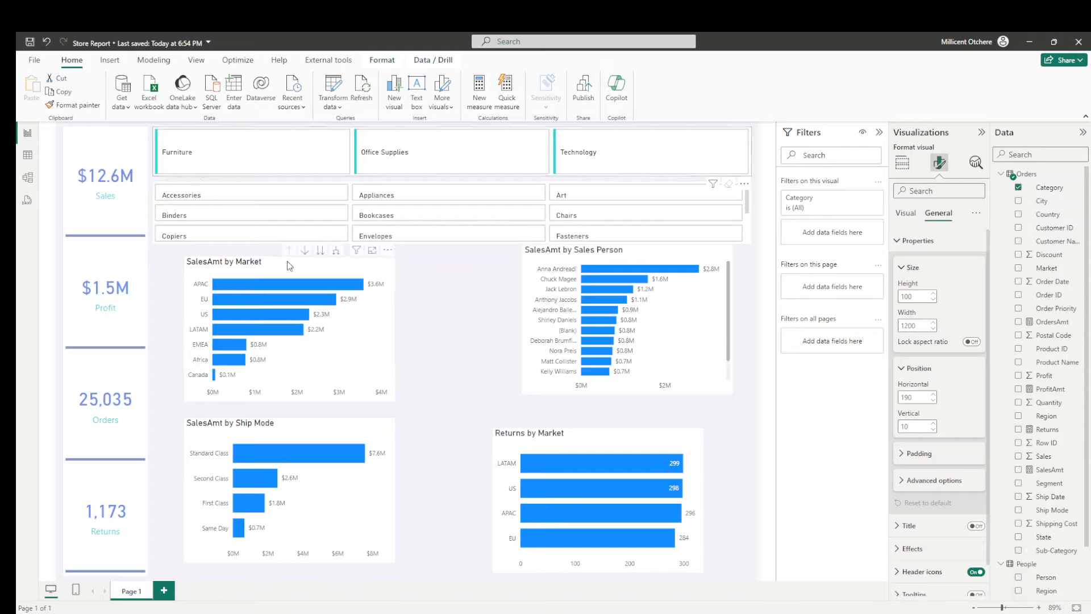
click(376, 165)
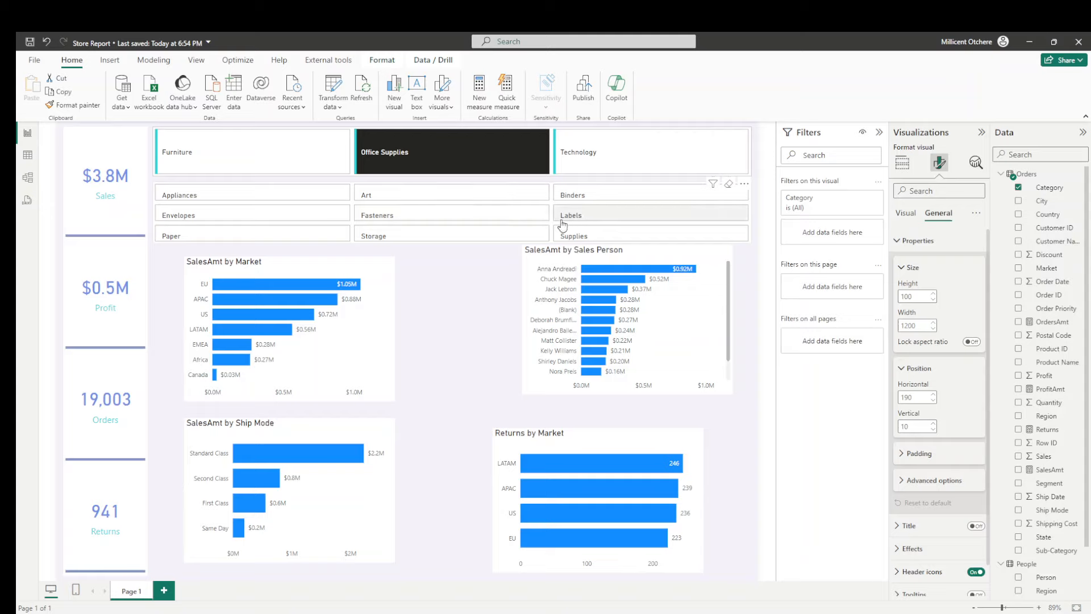
click(273, 170)
click(400, 163)
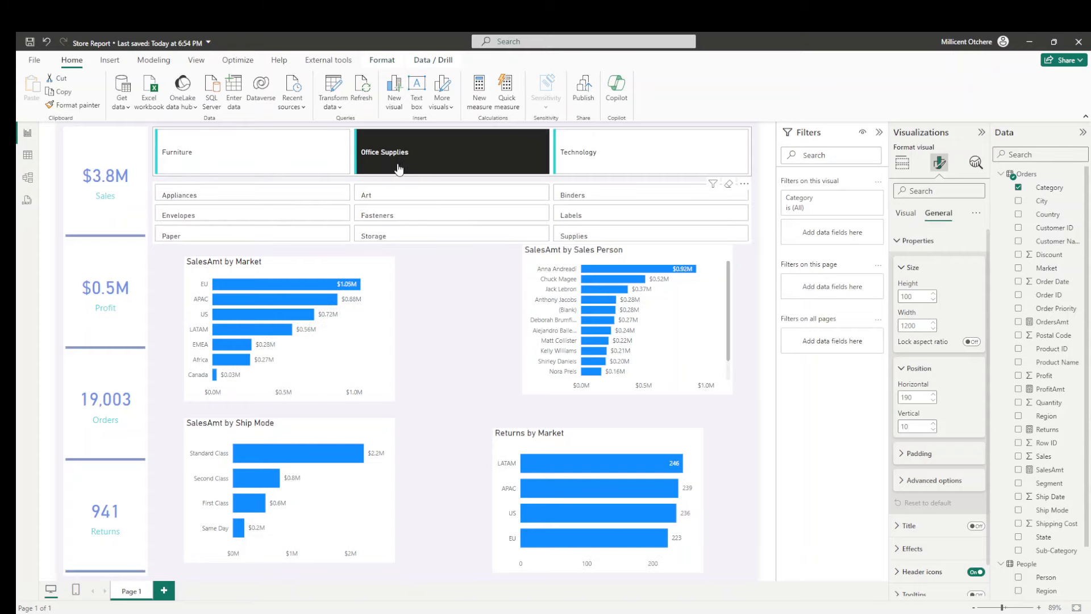
click(595, 142)
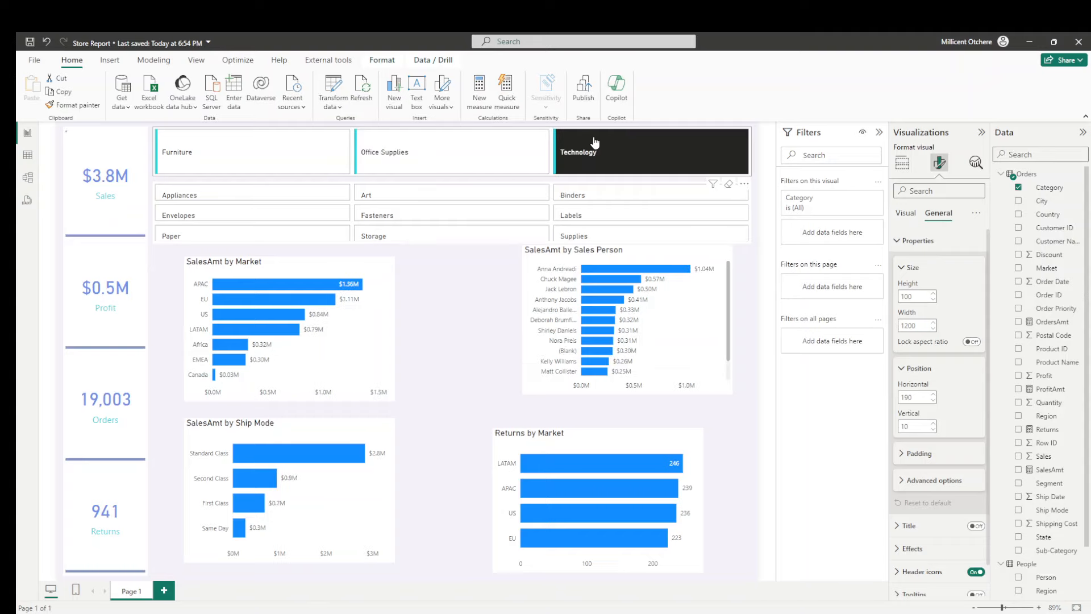
click(450, 159)
click(451, 159)
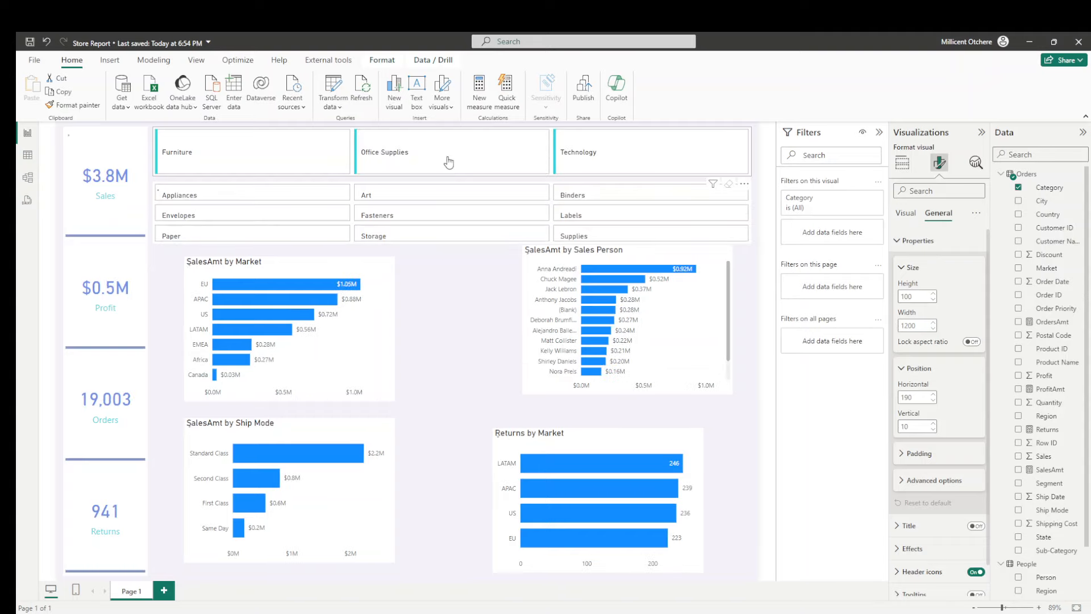
- Scroll through the Sub-Category slicer's buttons and open its layout and overflow settings
click(748, 241)
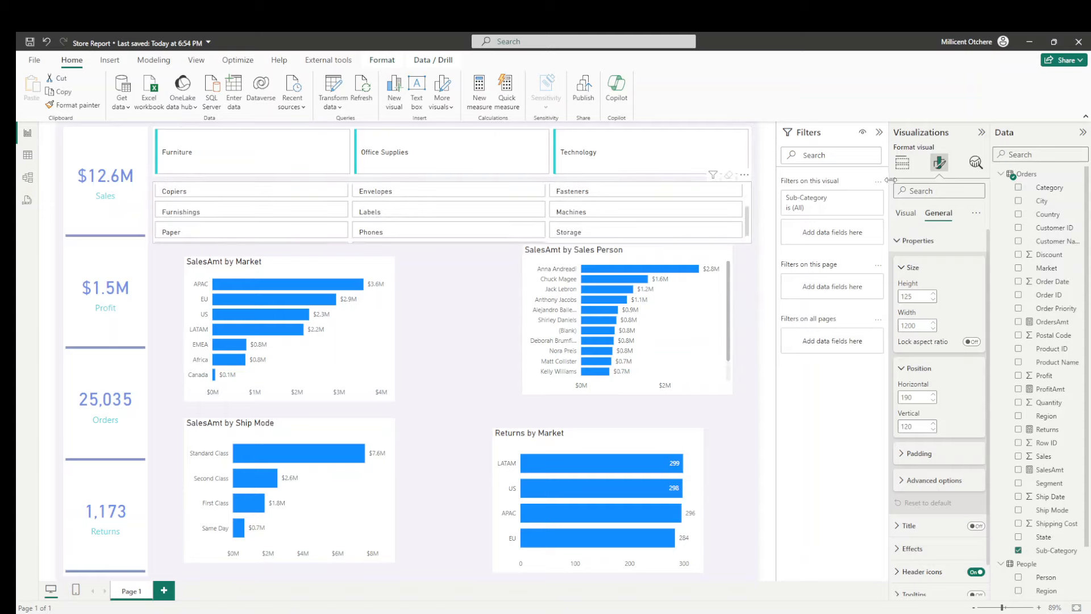
mouse_move(749, 220)
mouse_down()
mouse_move(741, 195)
mouse_move(742, 224)
mouse_up()
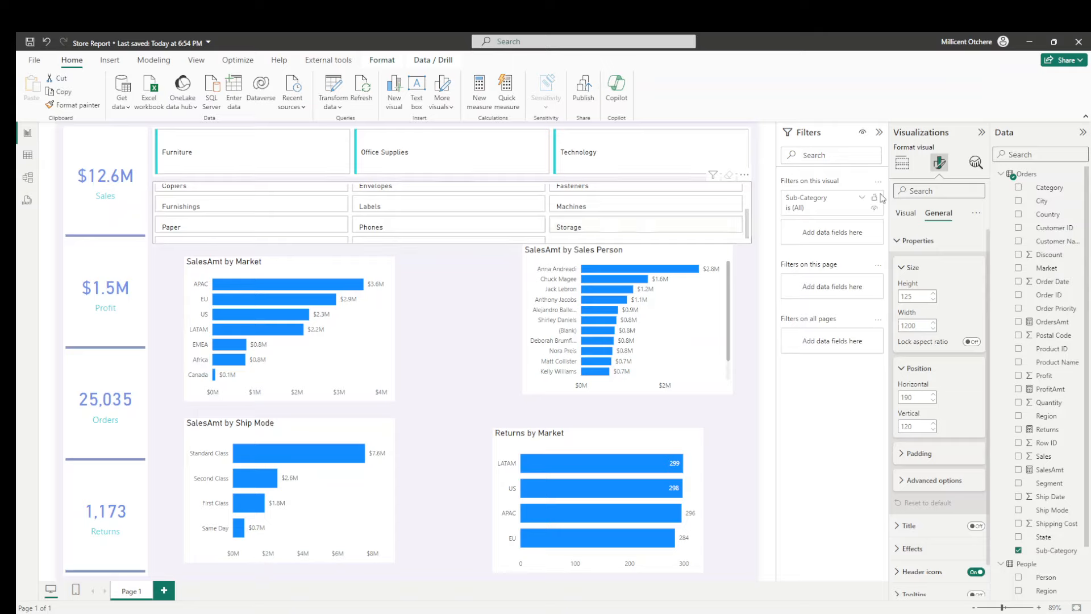
click(906, 215)
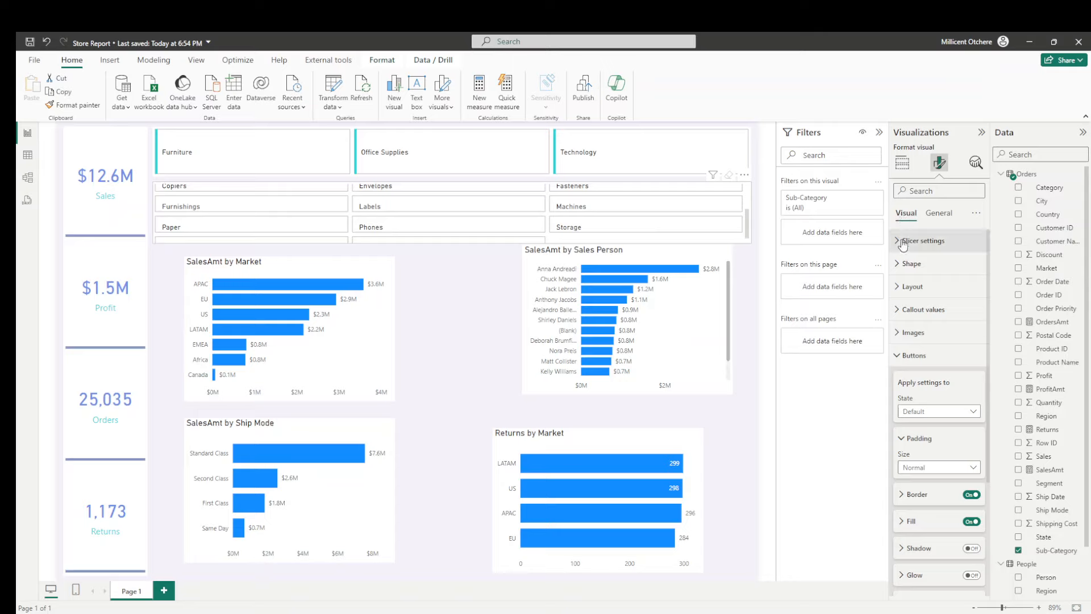
click(905, 291)
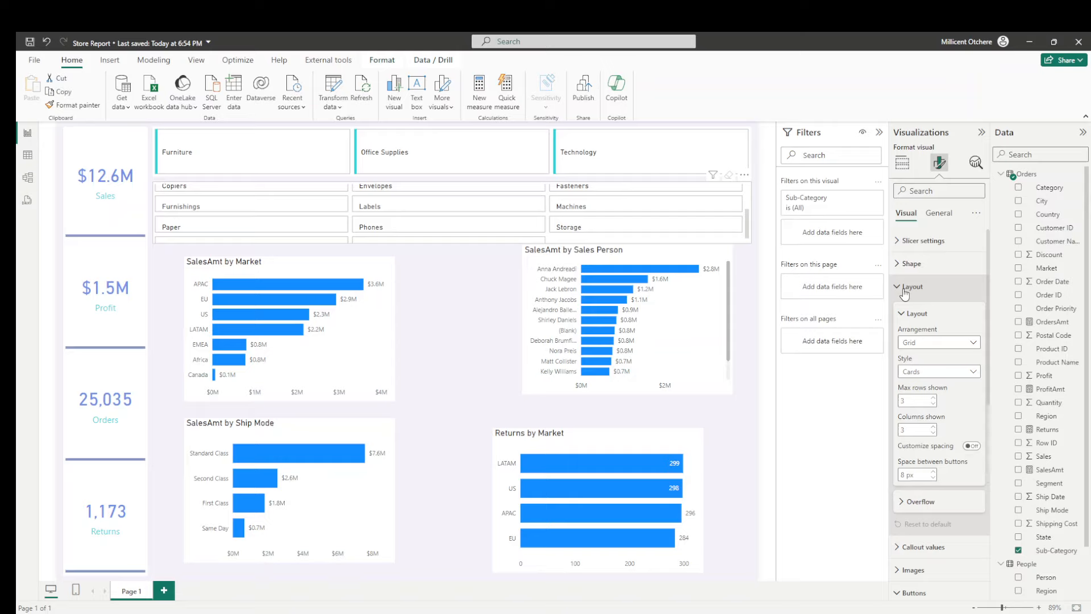
click(905, 505)
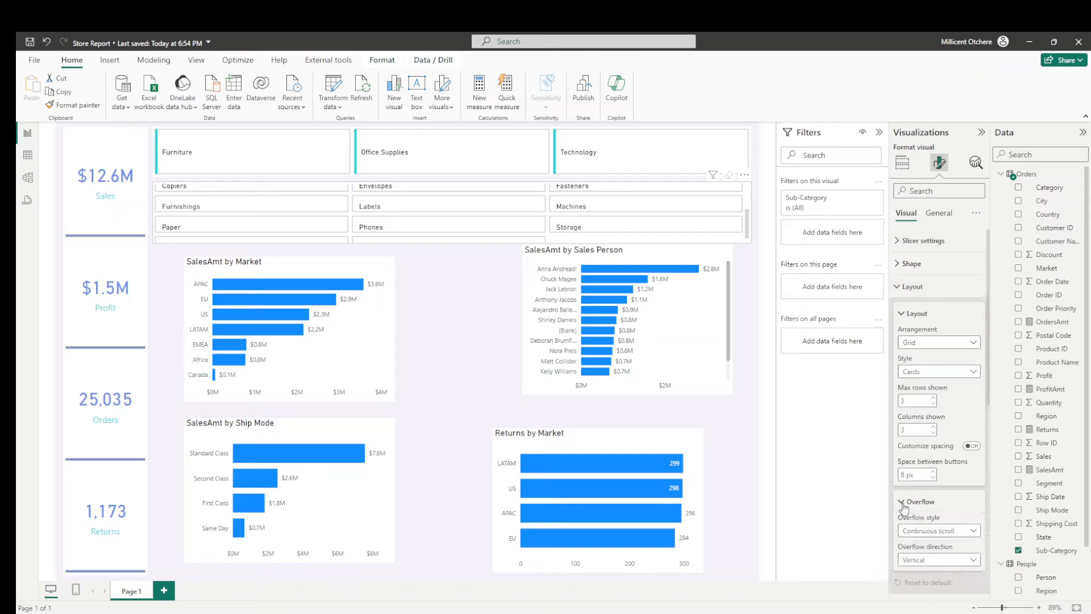
scroll(934, 414, down, 3)
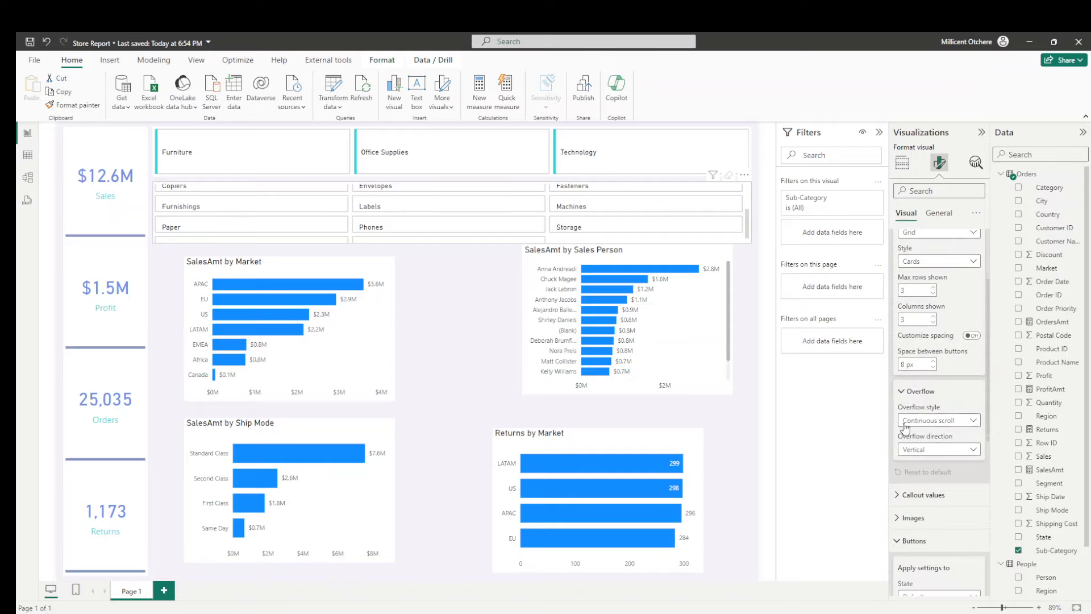
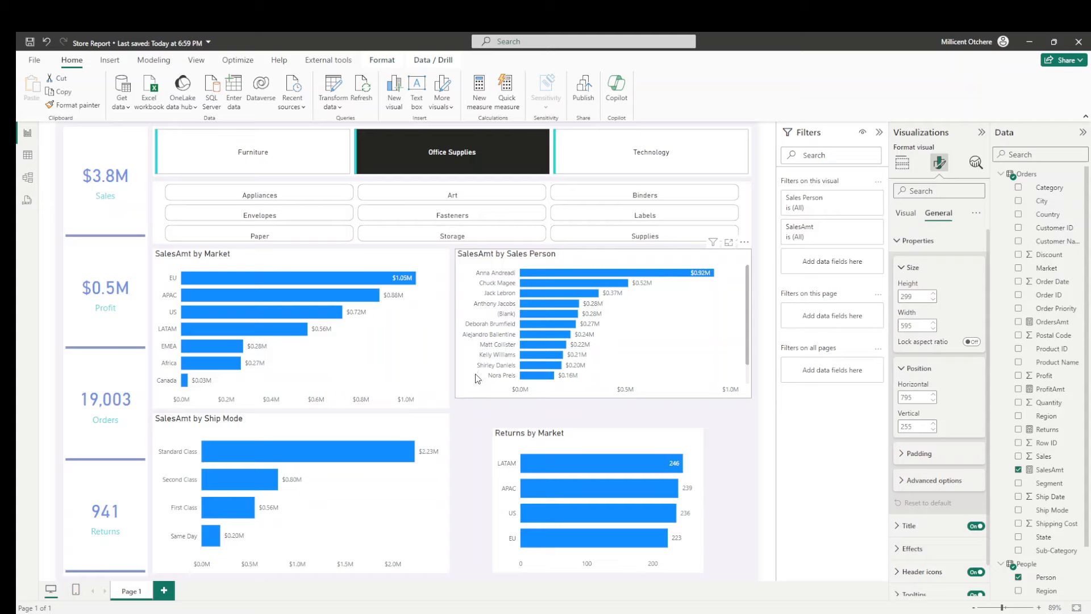
- Position the Returns by Market chart at horizontal 795 and vertical 585
click(502, 442)
double_click(912, 398)
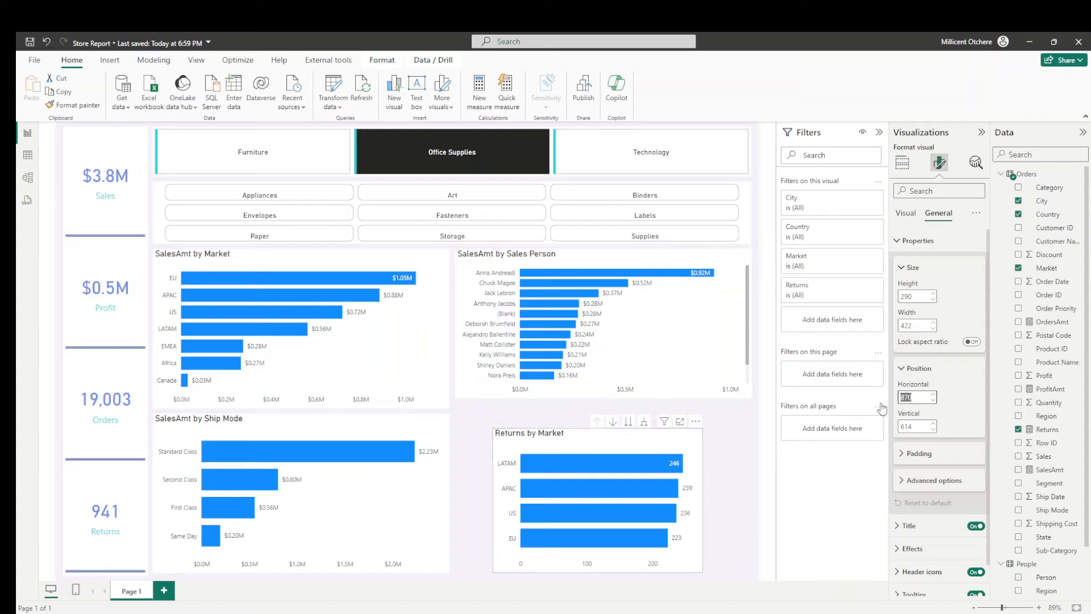
text(795)
double_click(908, 427)
text(585)
- Resize the Returns by Market chart to a width of 595 and a height of 320
double_click(907, 326)
text(595)
double_click(907, 297)
text(320)
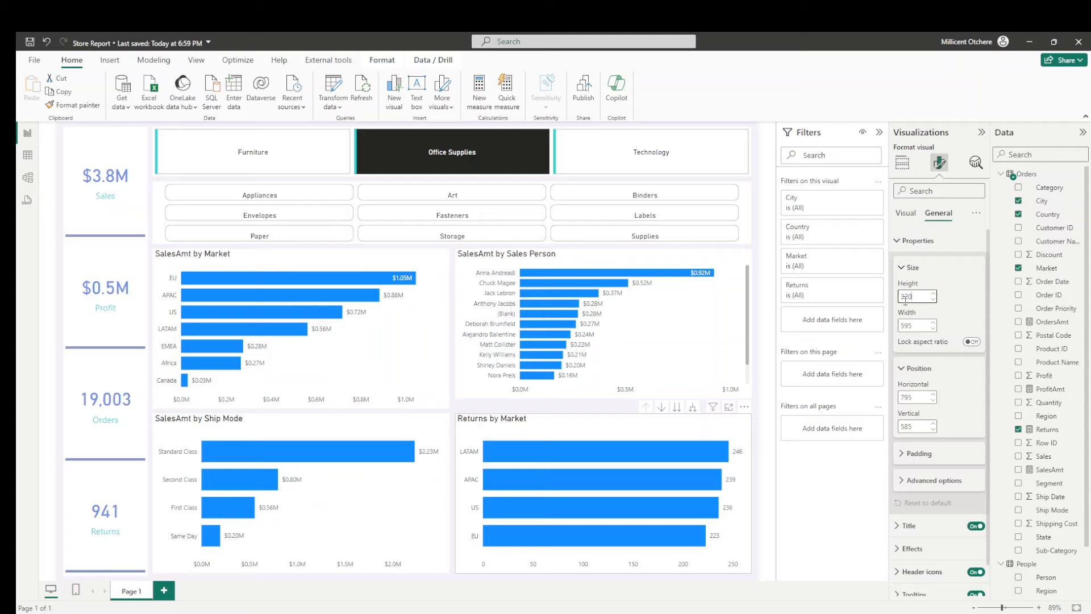
- Set the height of the SalesAmt by Sales Person chart to 320 and save the report
click(695, 344)
double_click(906, 297)
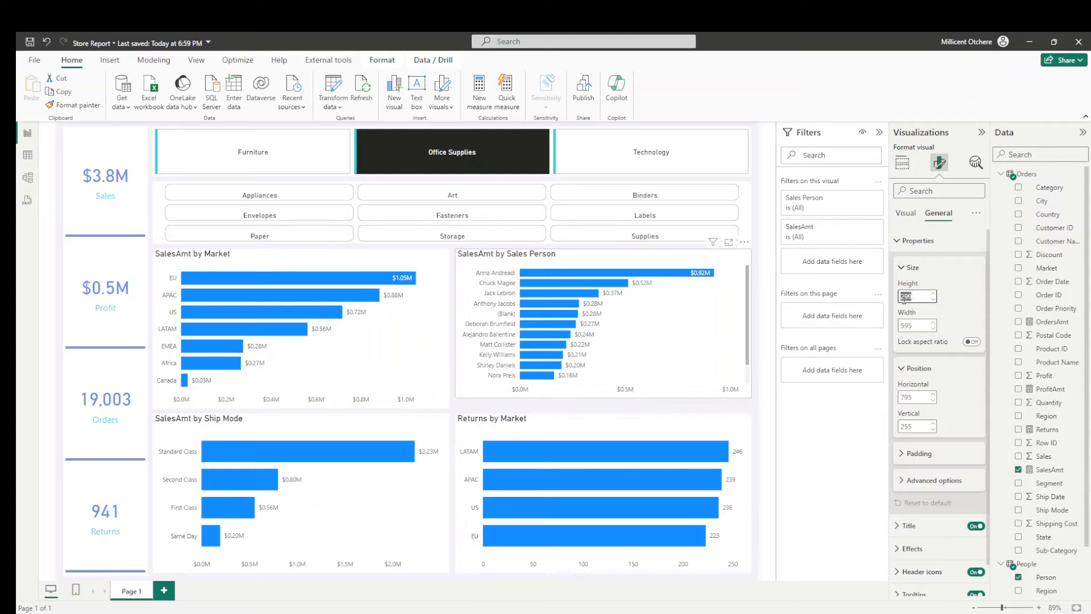
text(320)
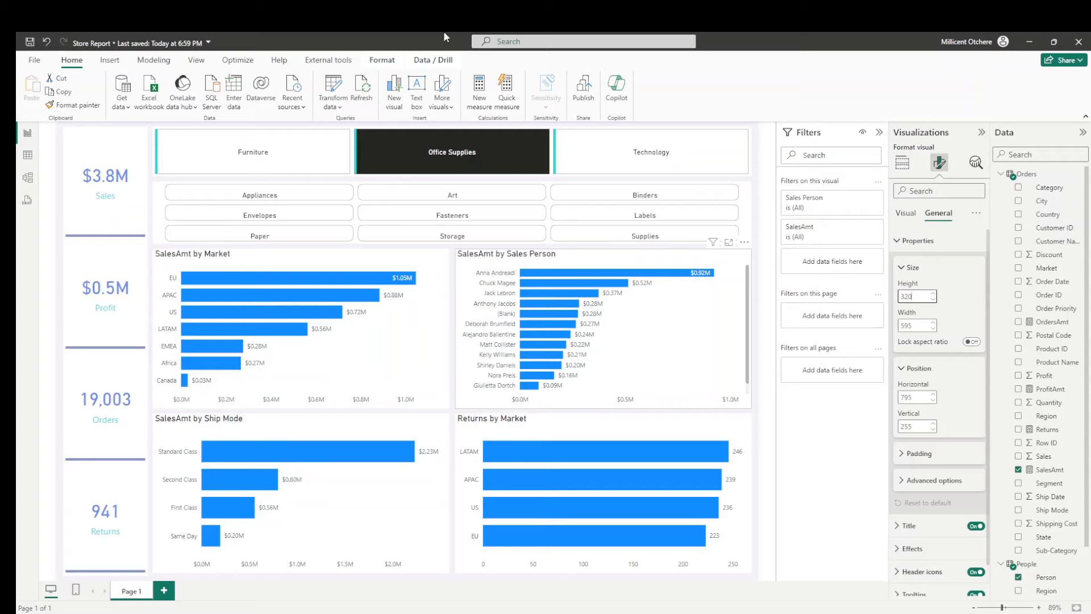
click(29, 42)
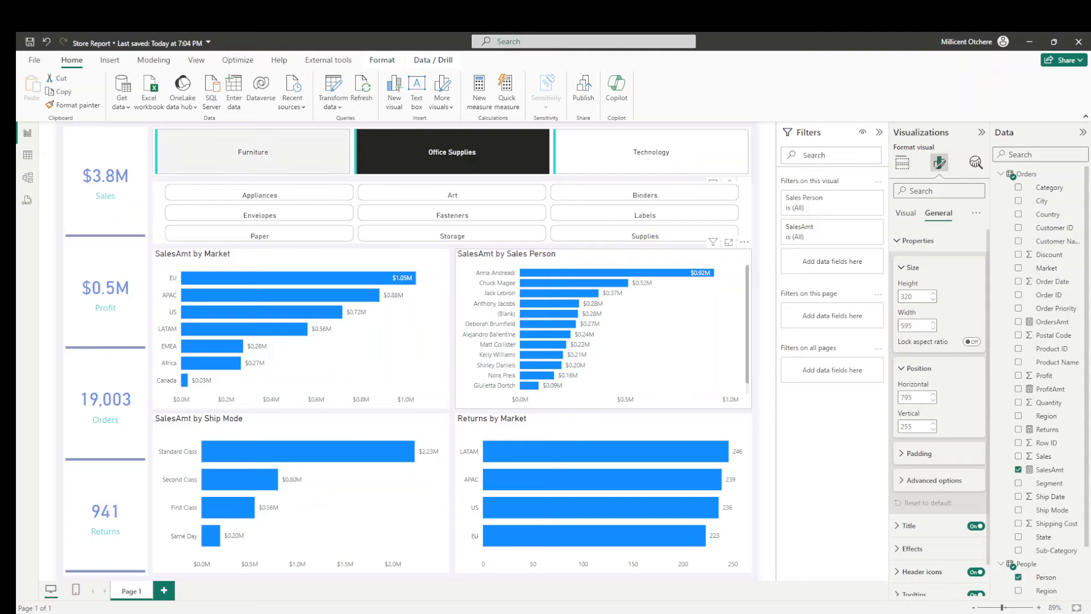
- Select Furniture in the Category slicer and set its button formatting to apply to the Selected state
click(253, 152)
click(902, 164)
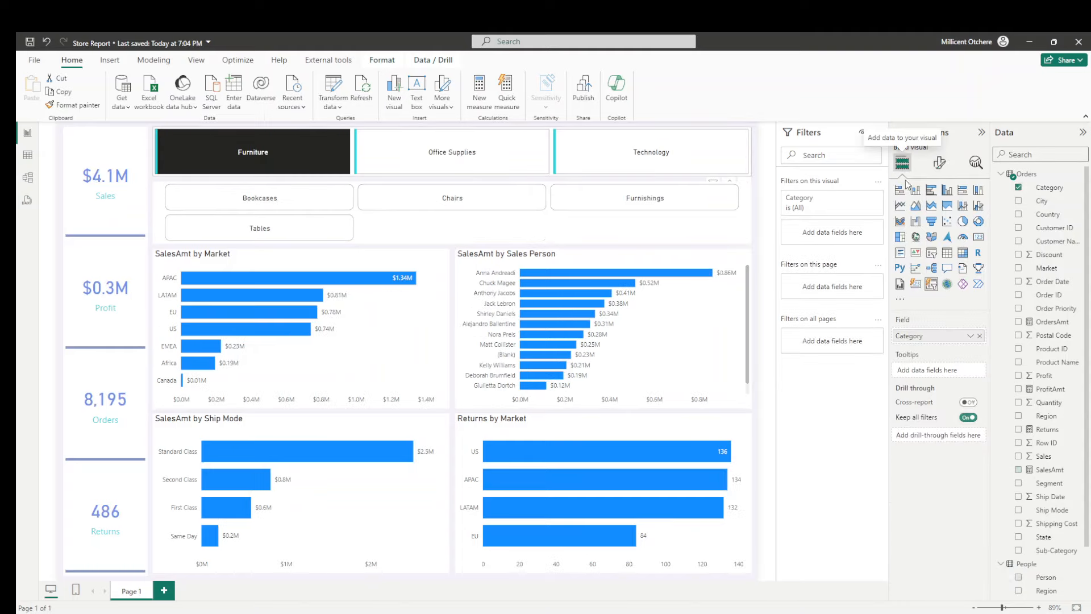
click(940, 163)
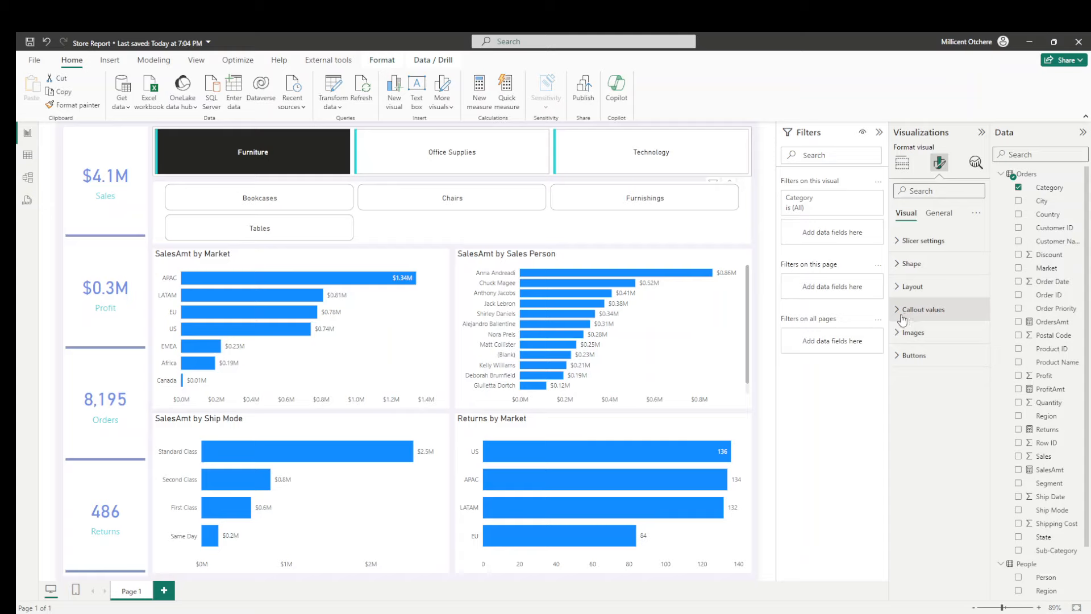
click(905, 294)
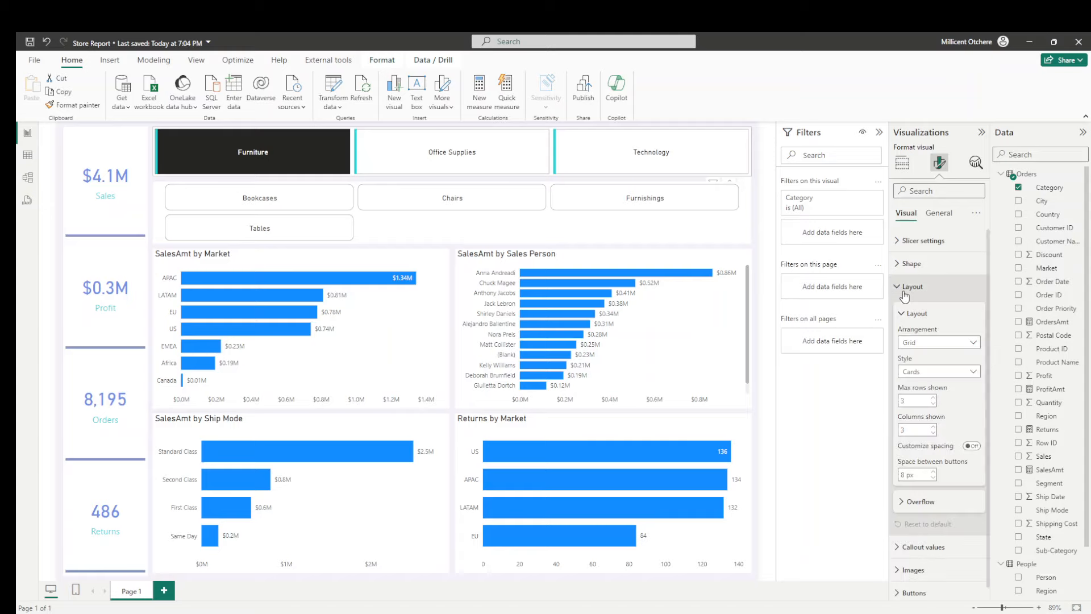
click(905, 291)
click(909, 355)
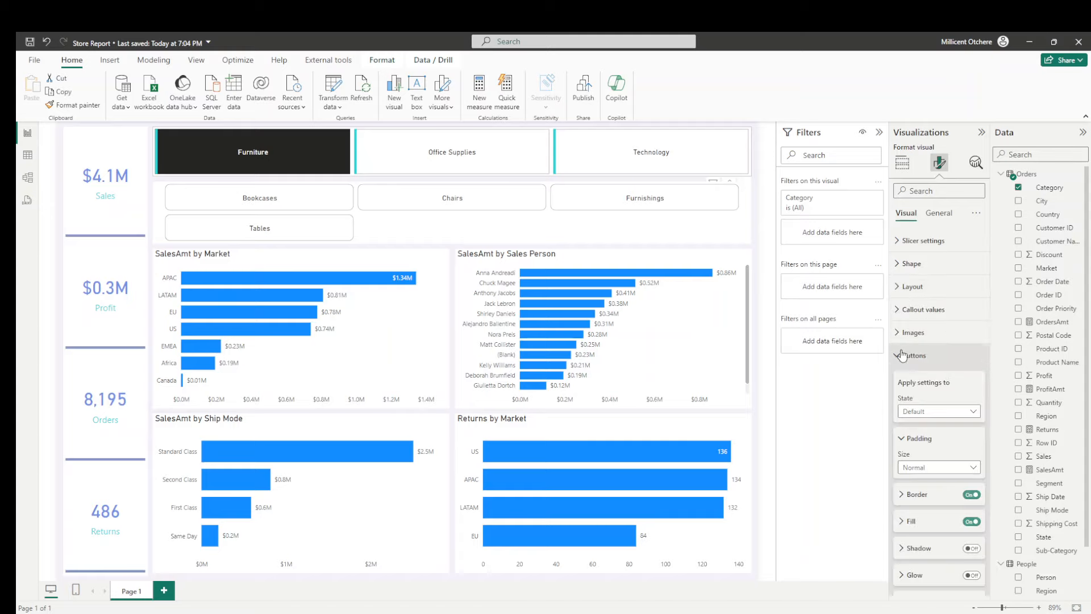
click(955, 411)
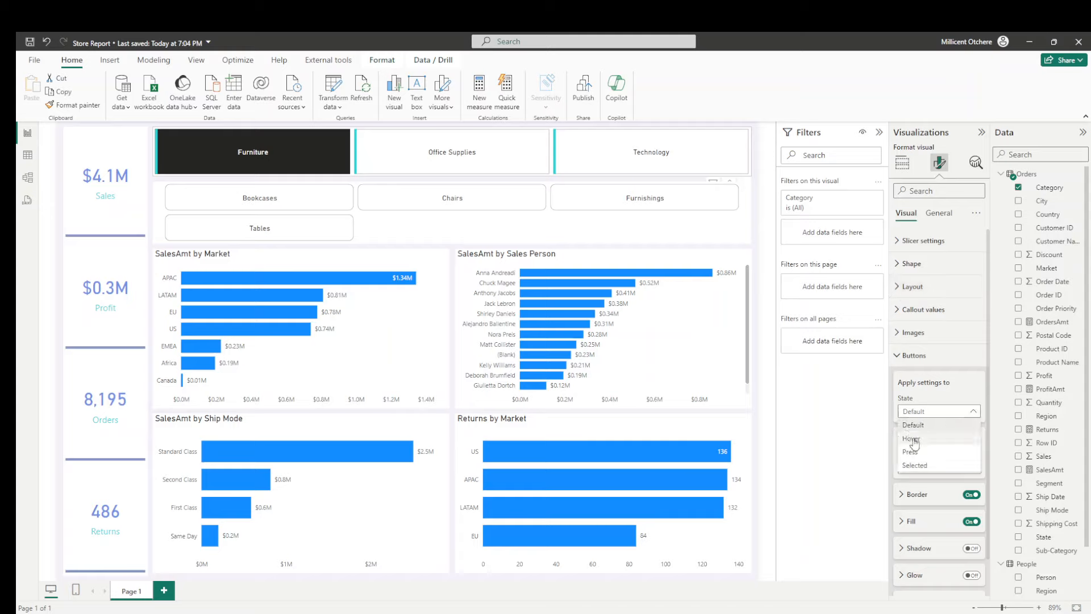
click(915, 465)
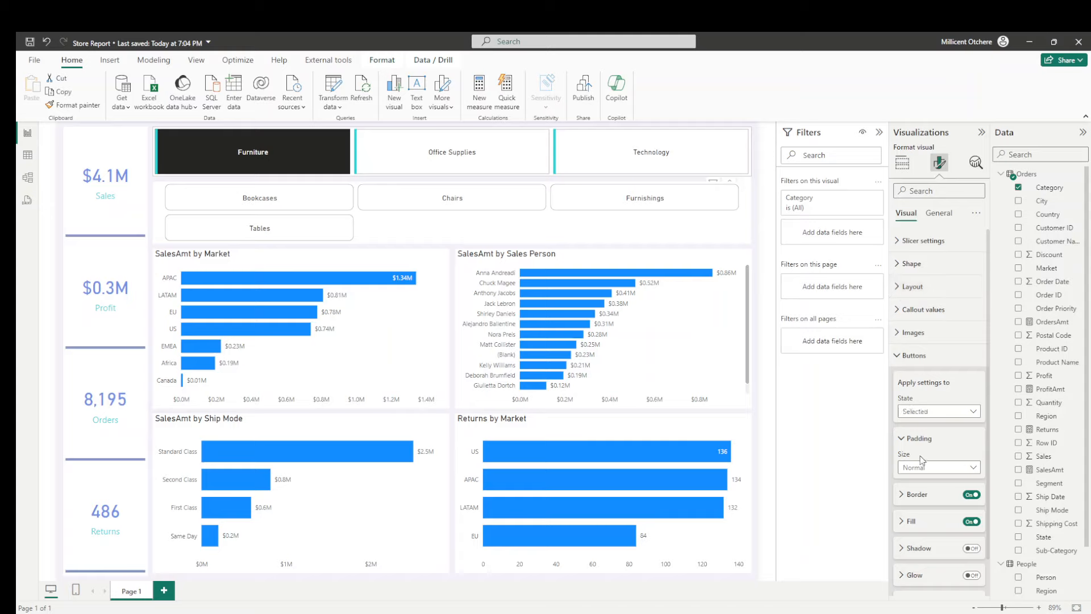
- Turn the fill of the Category slicer's selected button off and back on to compare its look
scroll(939, 427, down, 1)
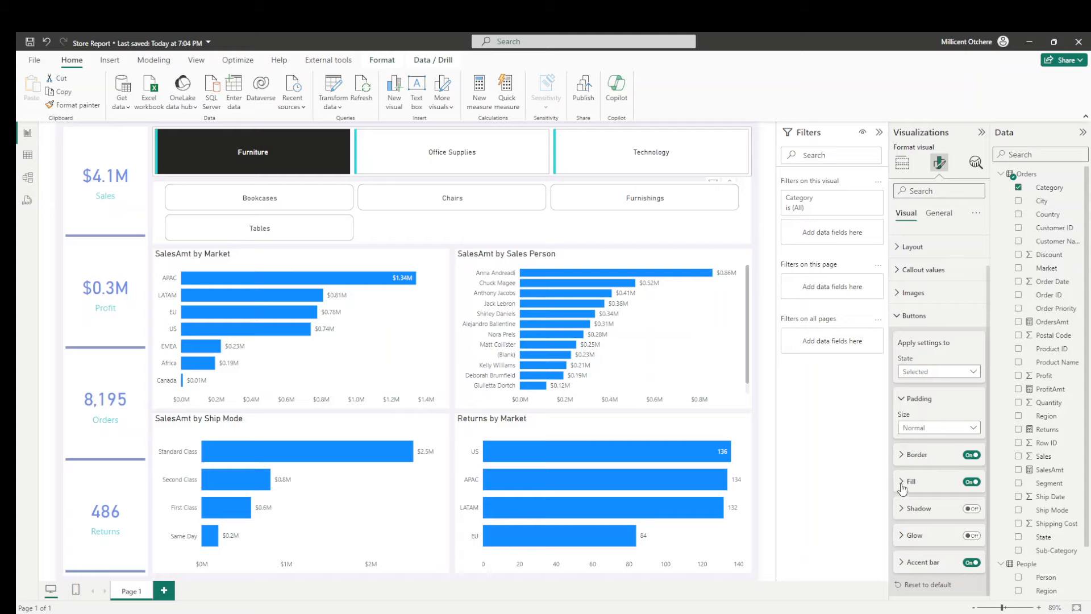
click(903, 483)
click(971, 482)
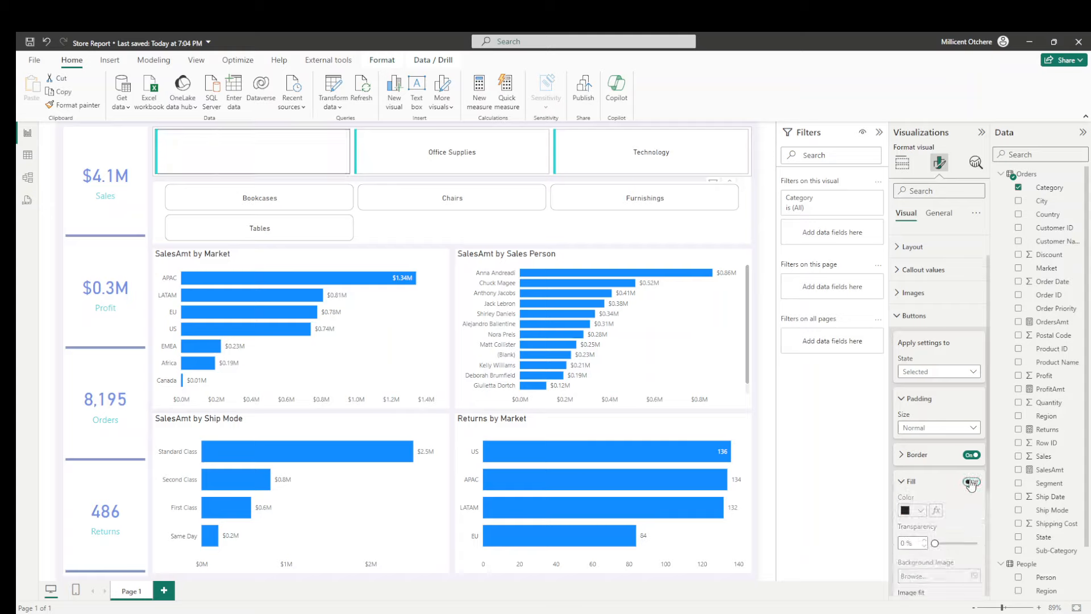
click(972, 482)
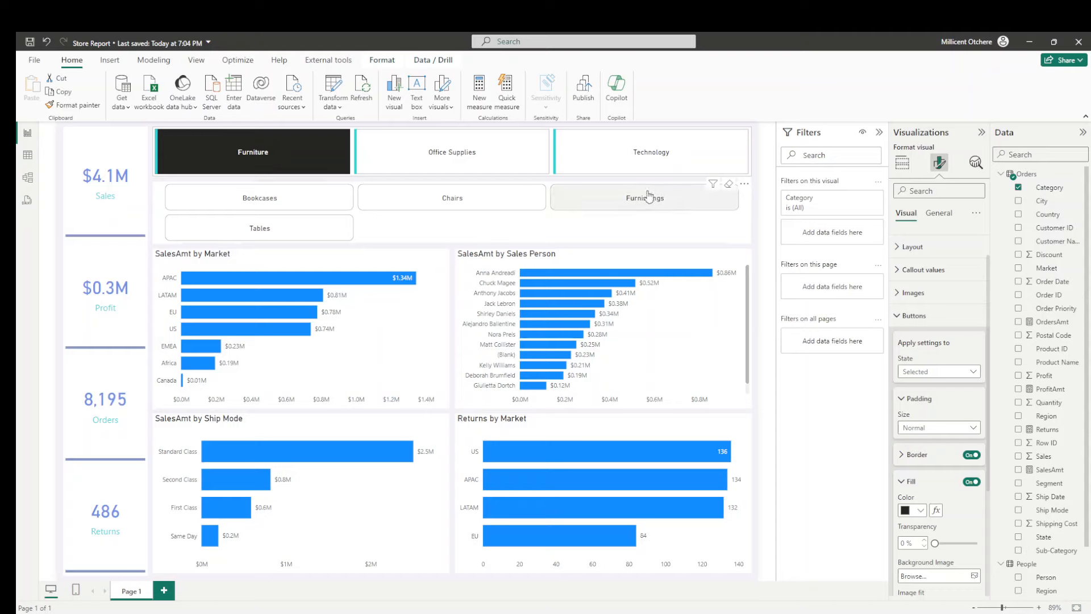
- Select Technology in the Category slicer, set the slicer's background transparency to 100% and turn the background off
click(651, 152)
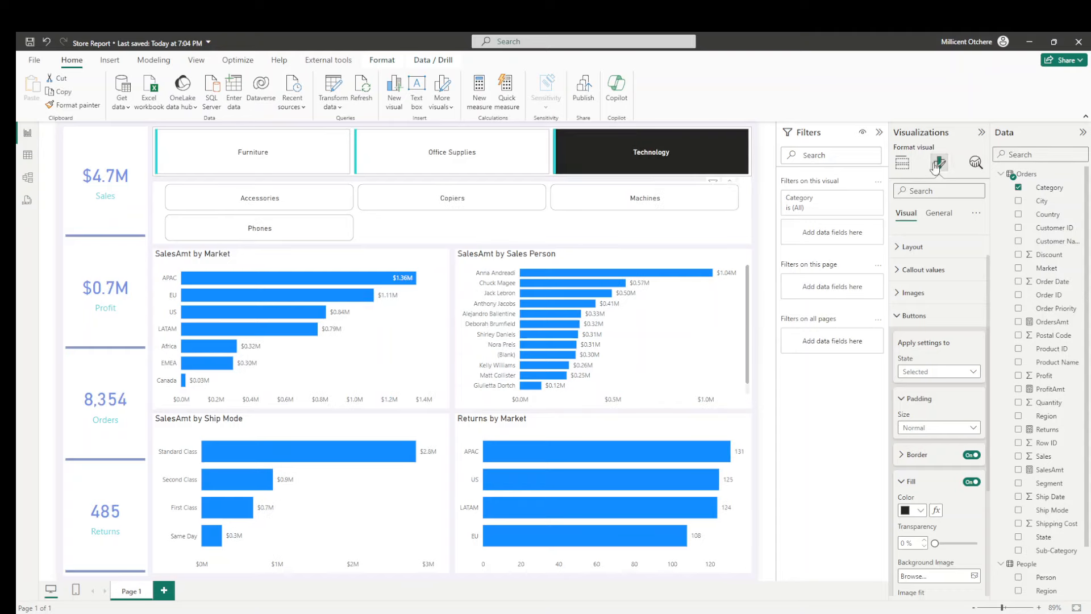
click(939, 213)
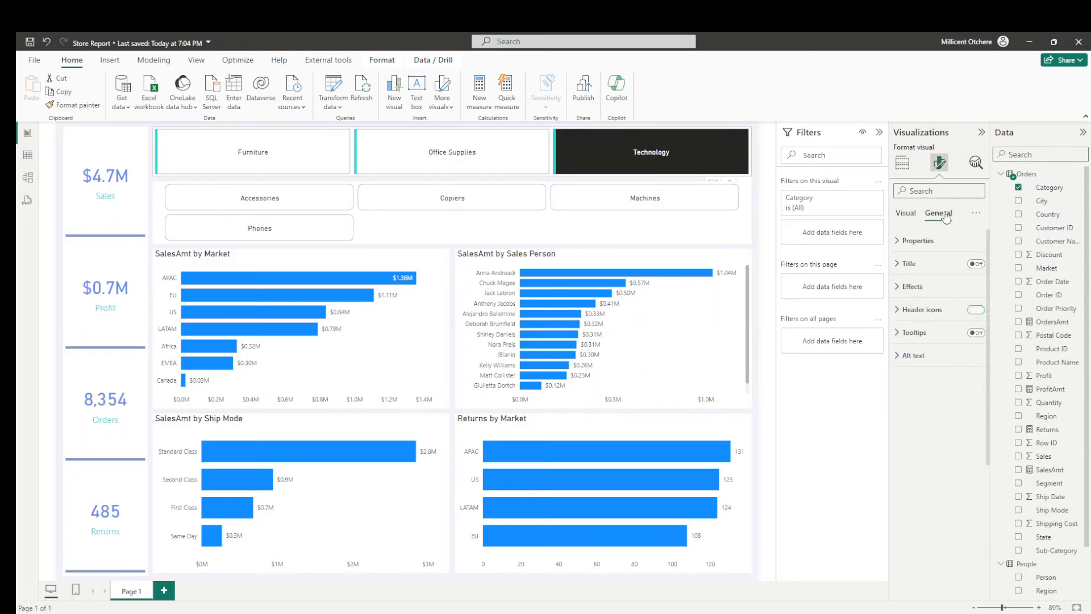
click(910, 287)
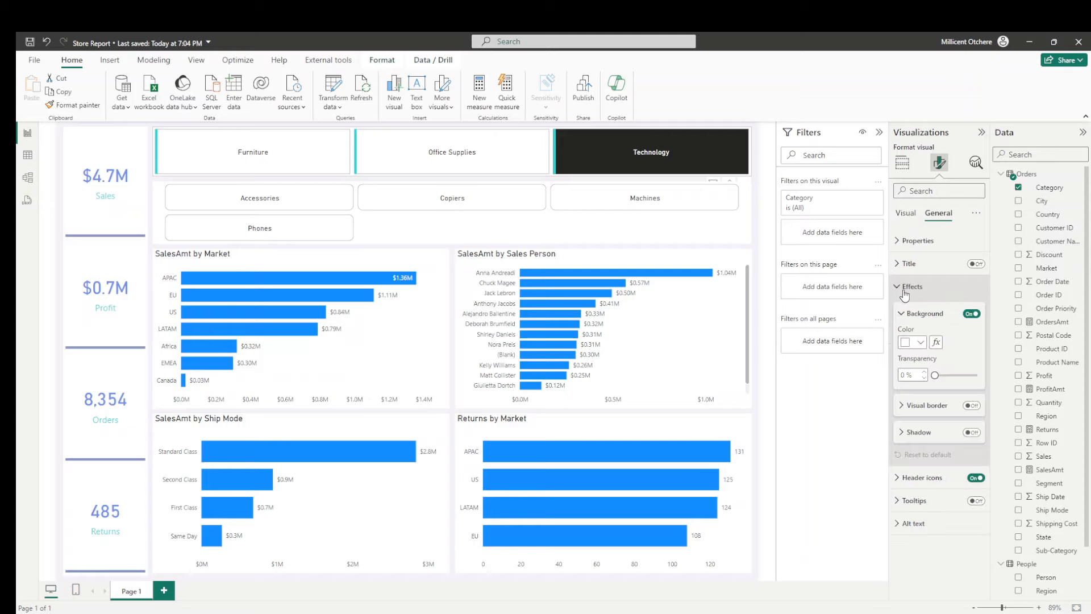
drag(935, 375, 994, 375)
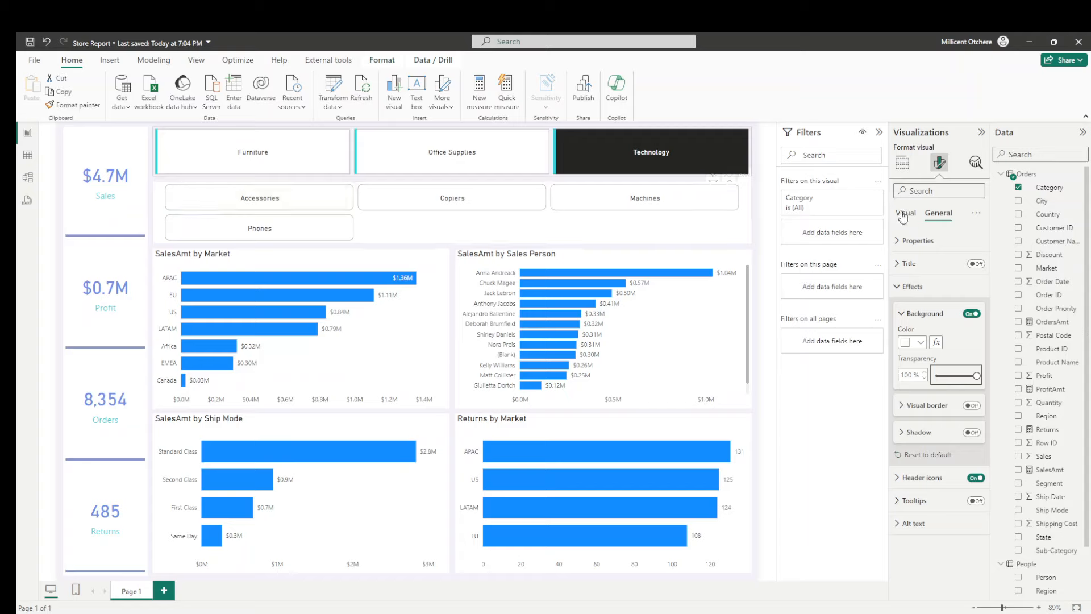
click(972, 314)
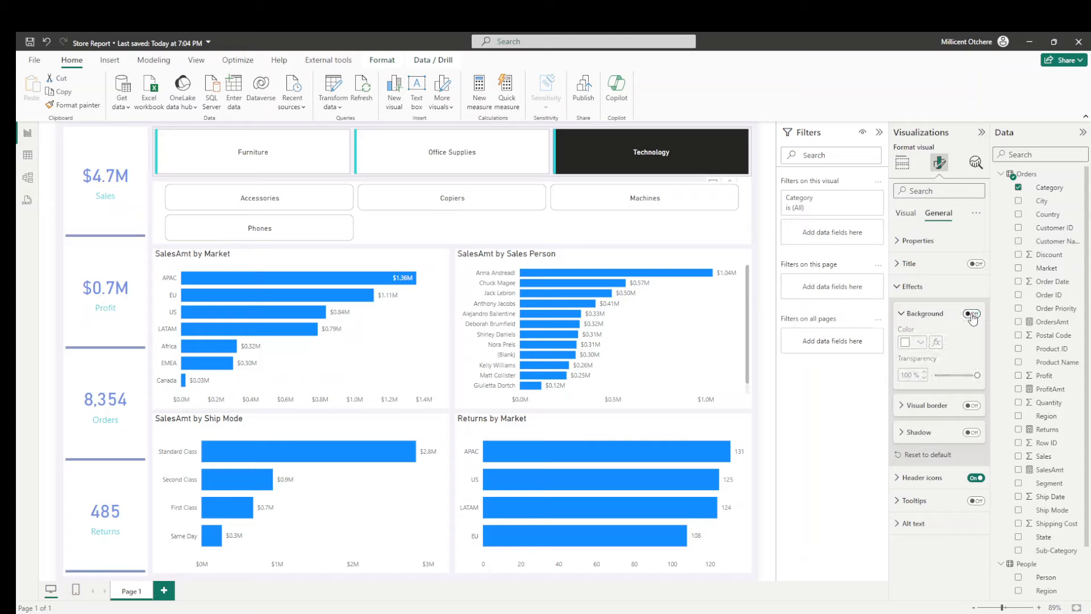
- Set the fill transparency of the Category slicer's buttons in the Selected state to 100%
click(906, 218)
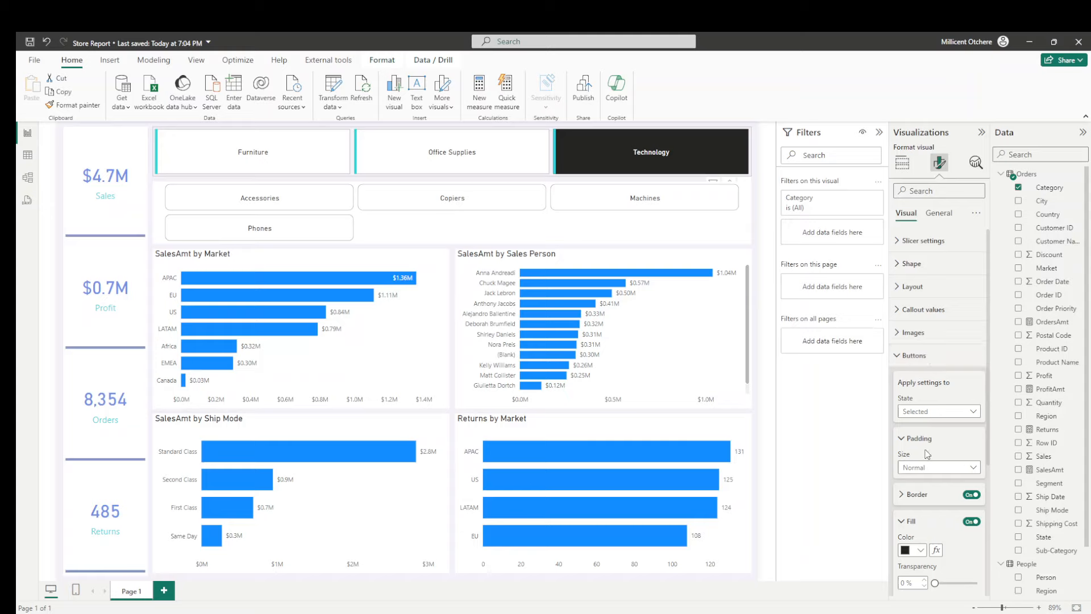
scroll(929, 461, down, 2)
drag(939, 529, 999, 528)
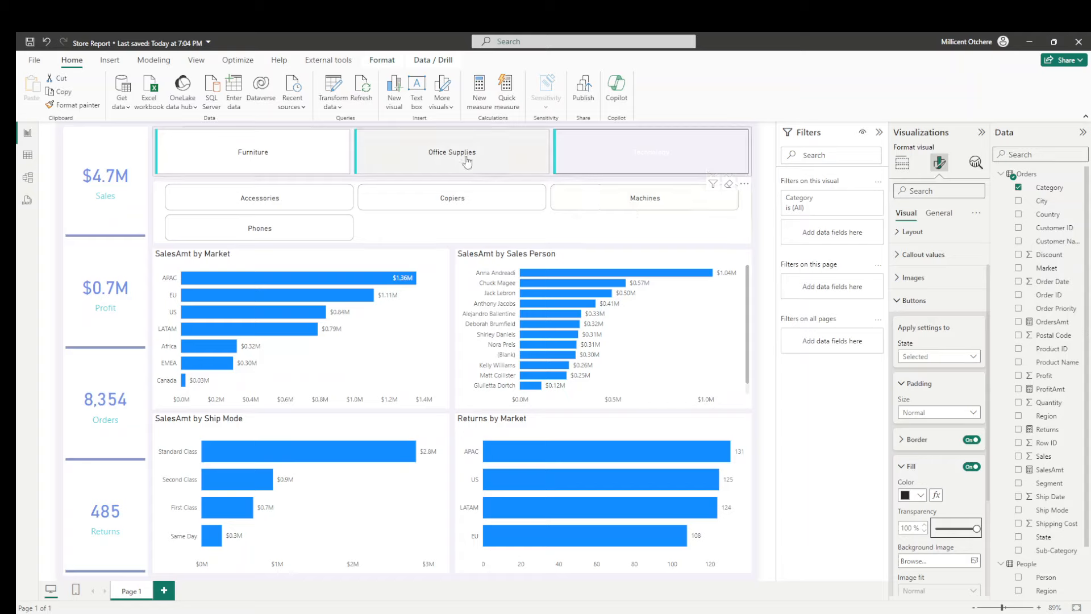
- Set the fill transparency of the Category slicer's buttons in the Default state to 100%
click(937, 358)
click(924, 375)
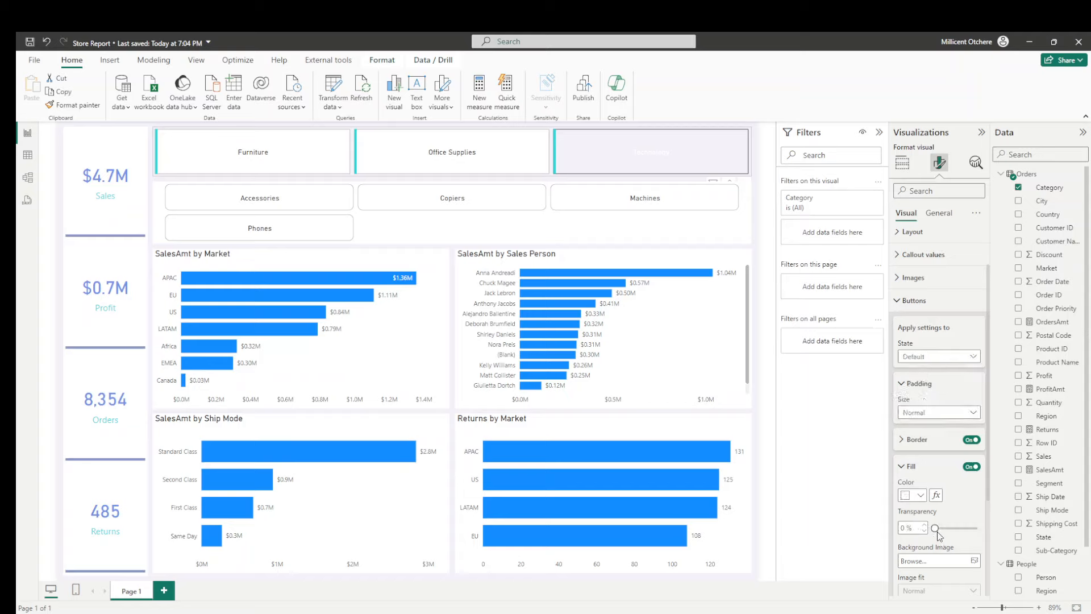
drag(935, 528, 982, 529)
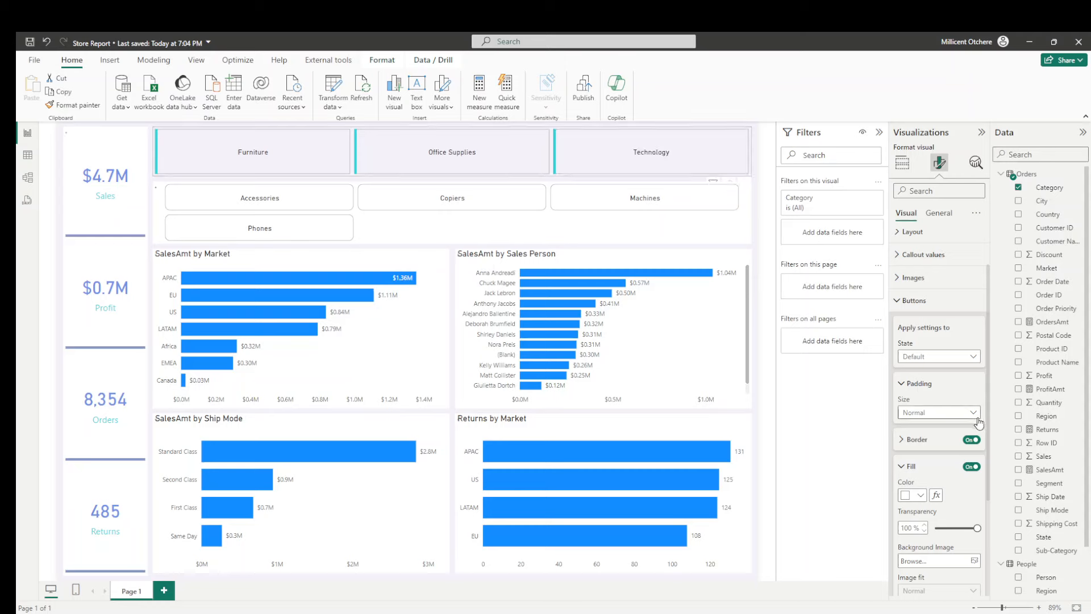
- Set the Category slicer's callout value color to #666666 for the Default state
click(923, 255)
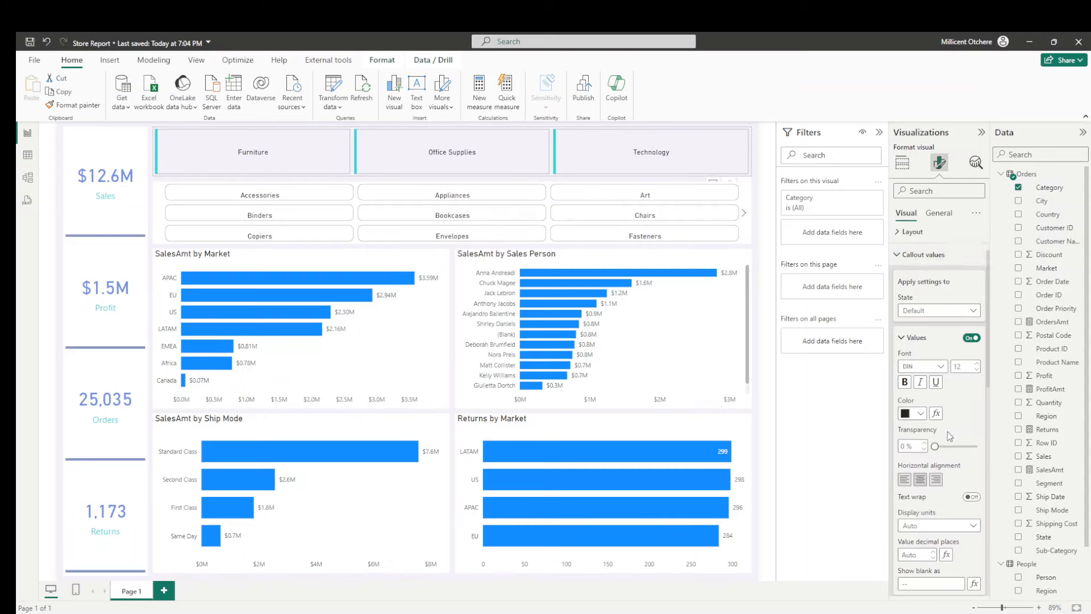
click(922, 417)
click(938, 392)
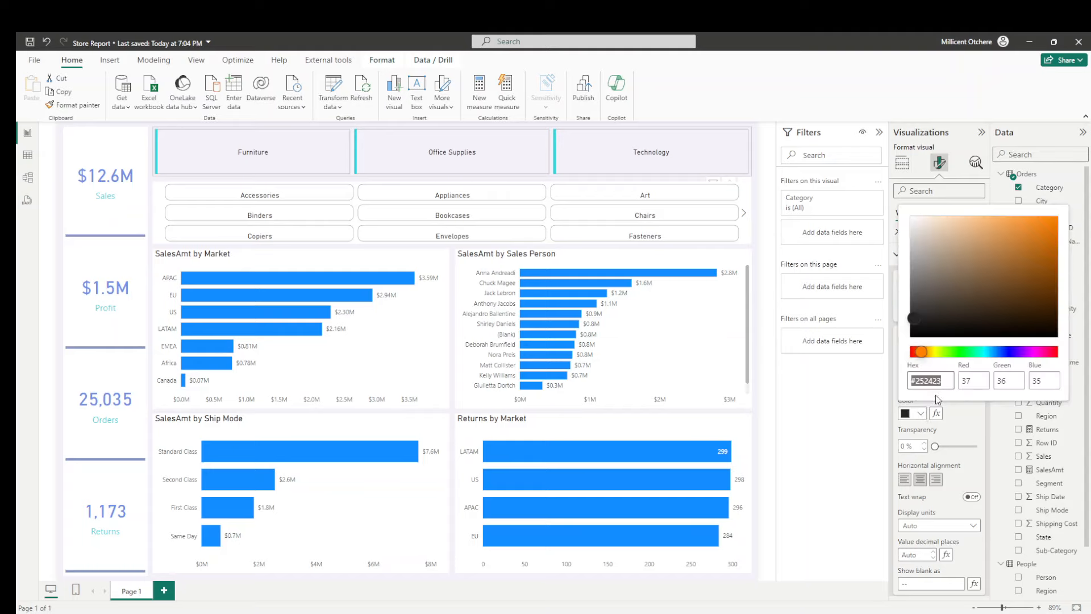
text(#666666)
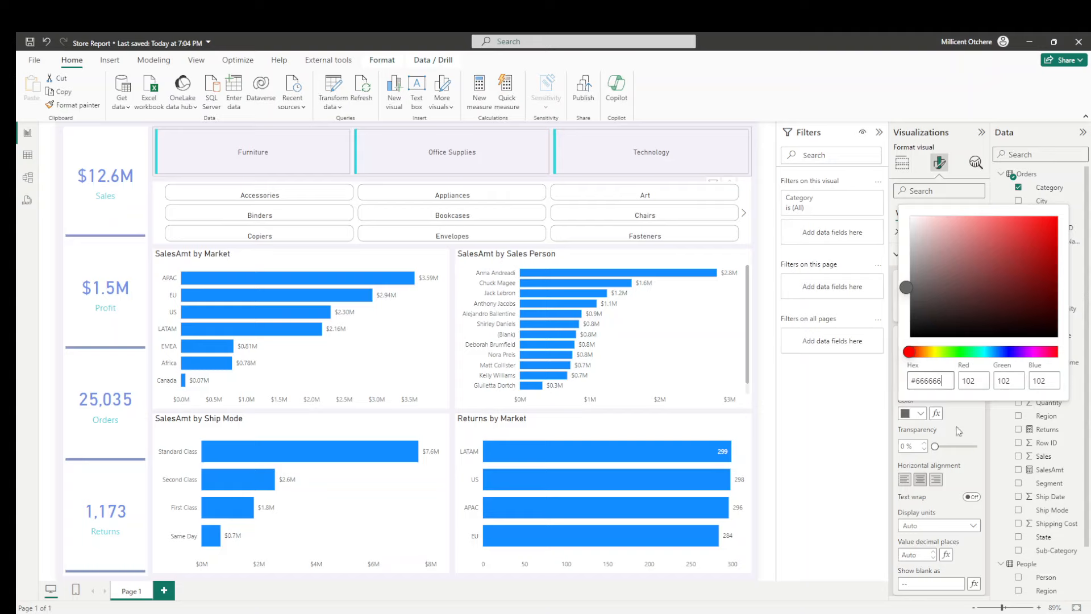
click(962, 420)
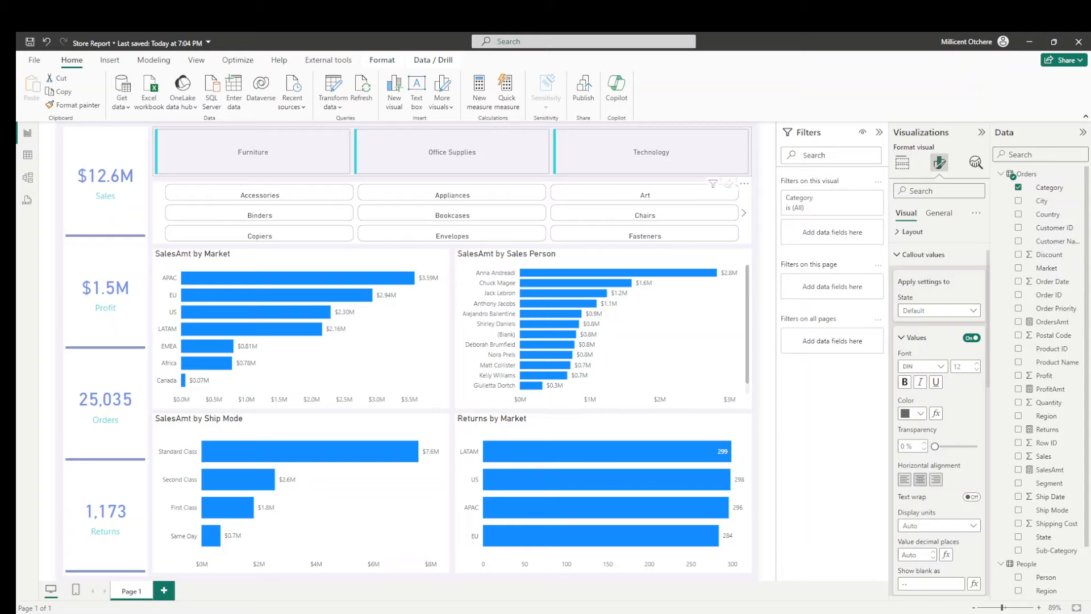
- Format the Category slicer's callout values as bold Arial with a font size of 18
click(978, 365)
click(978, 365)
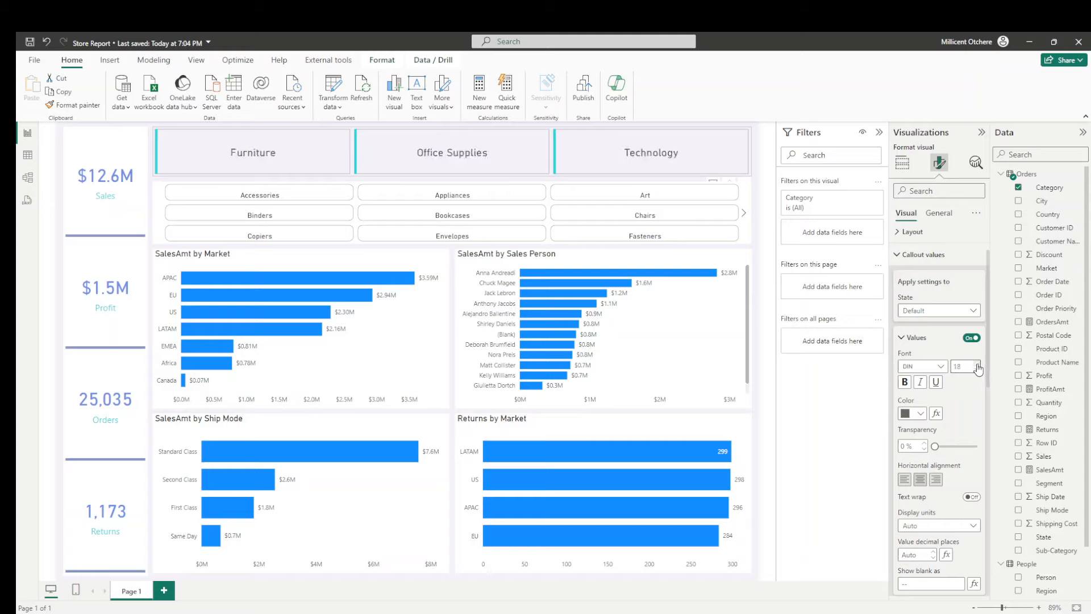
click(936, 367)
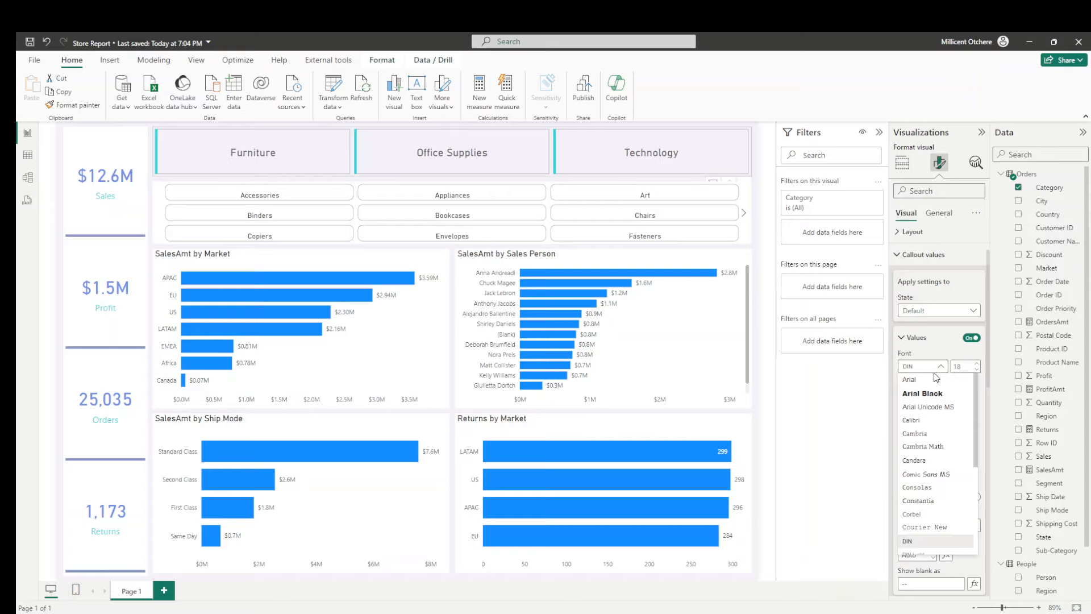
click(935, 379)
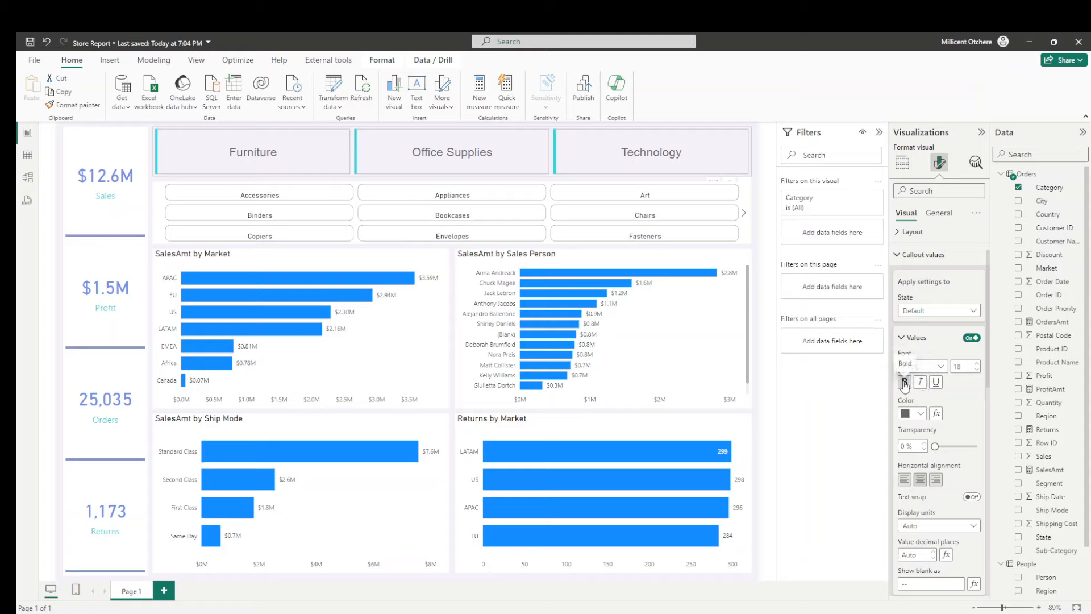
click(905, 383)
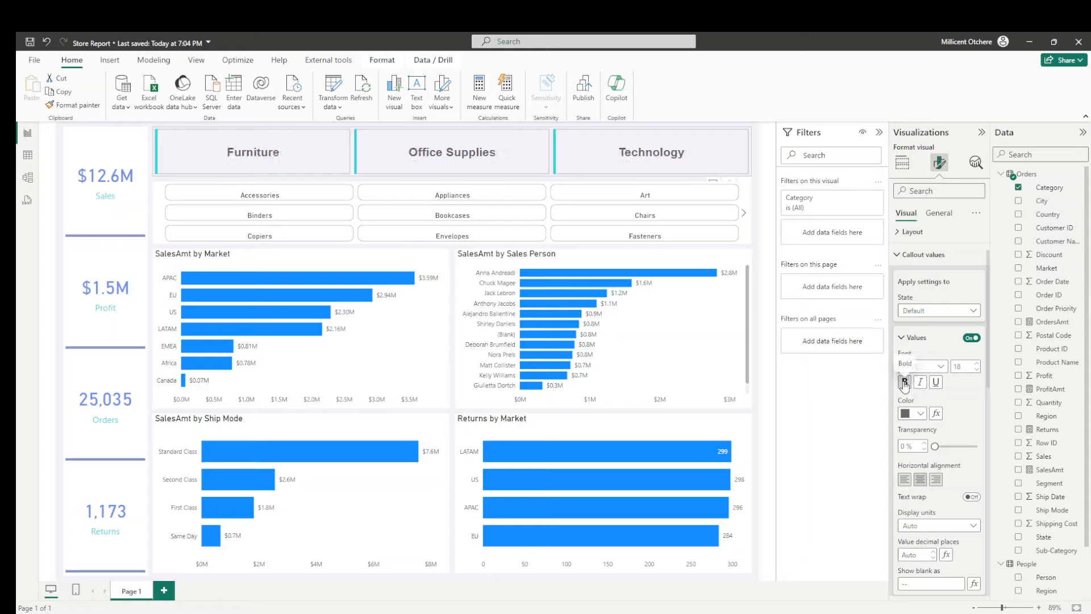
- Select Technology in the Category slicer and set the callout value color for the Selected state to the recently used dark gray
click(607, 157)
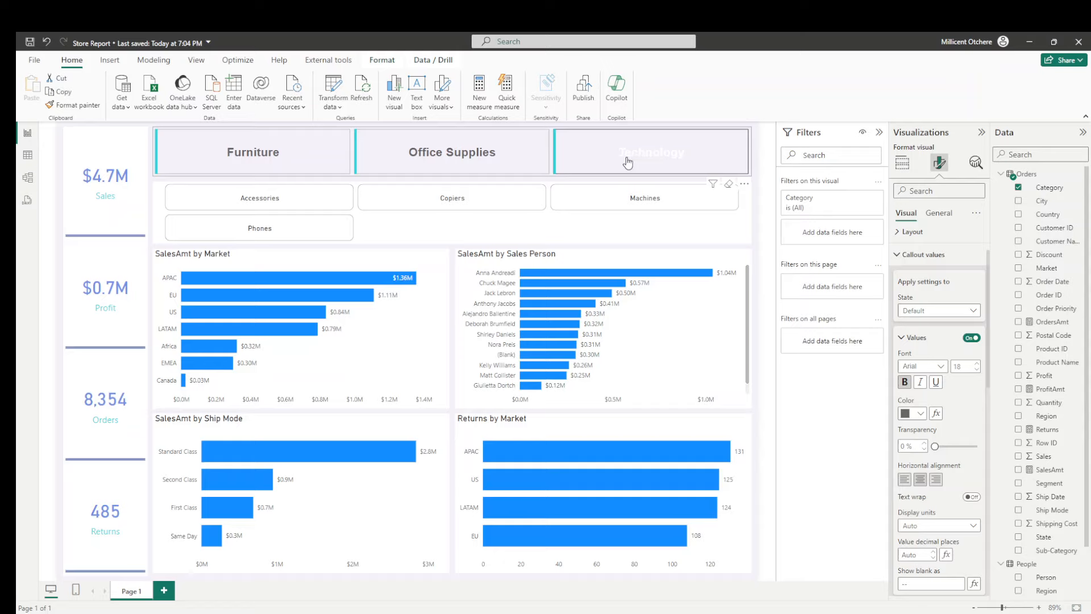
click(922, 314)
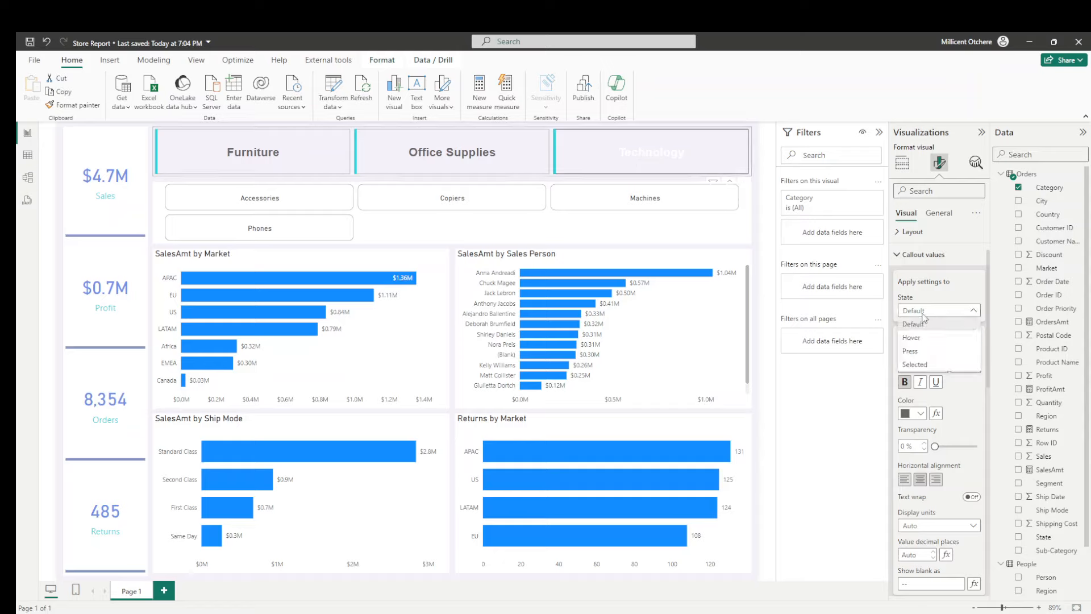
click(915, 368)
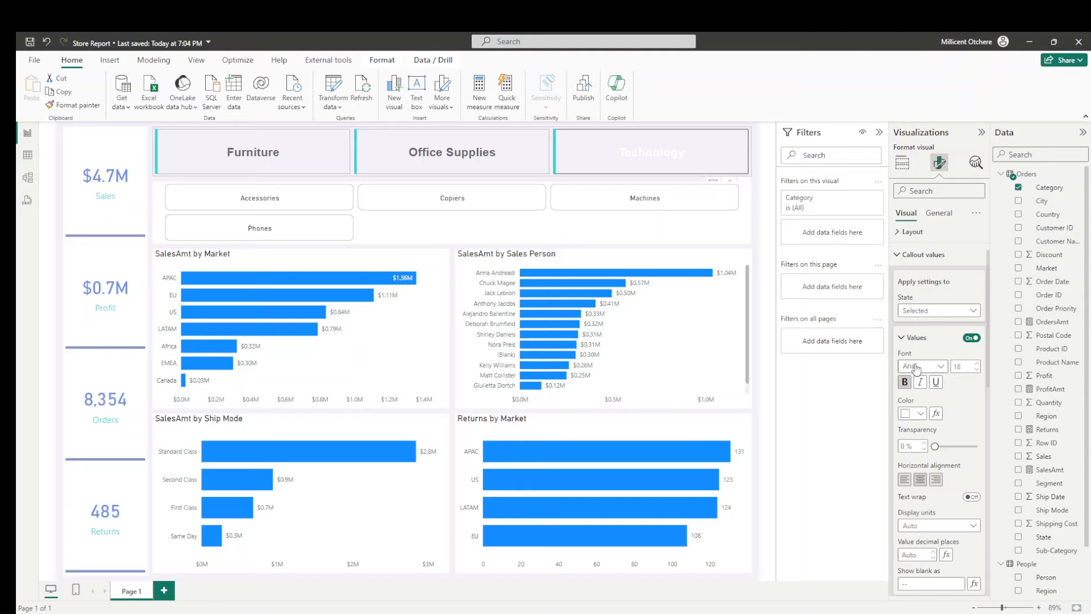
click(915, 414)
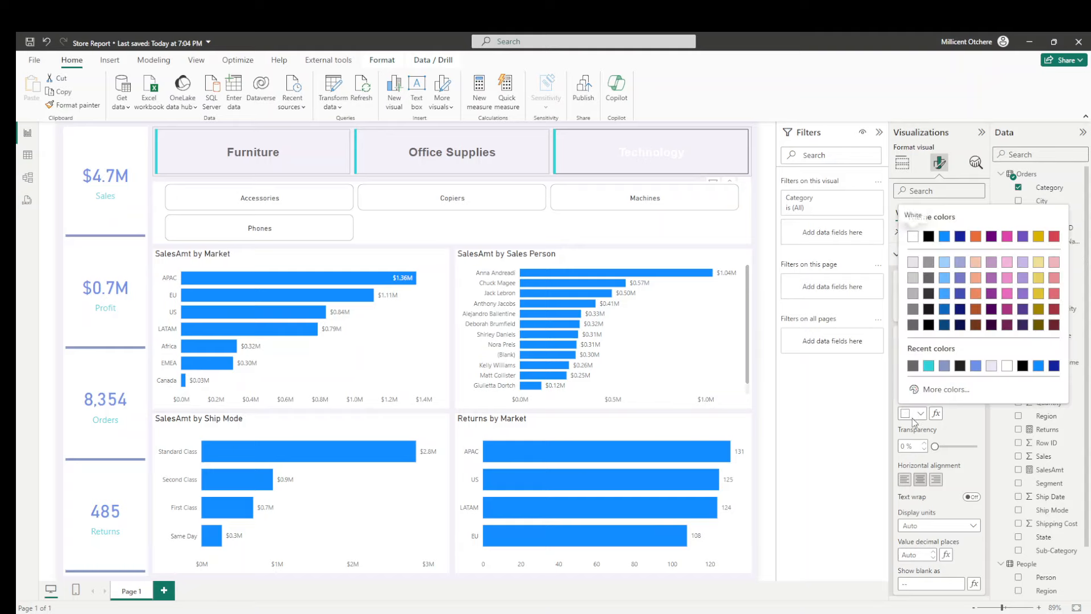
click(913, 373)
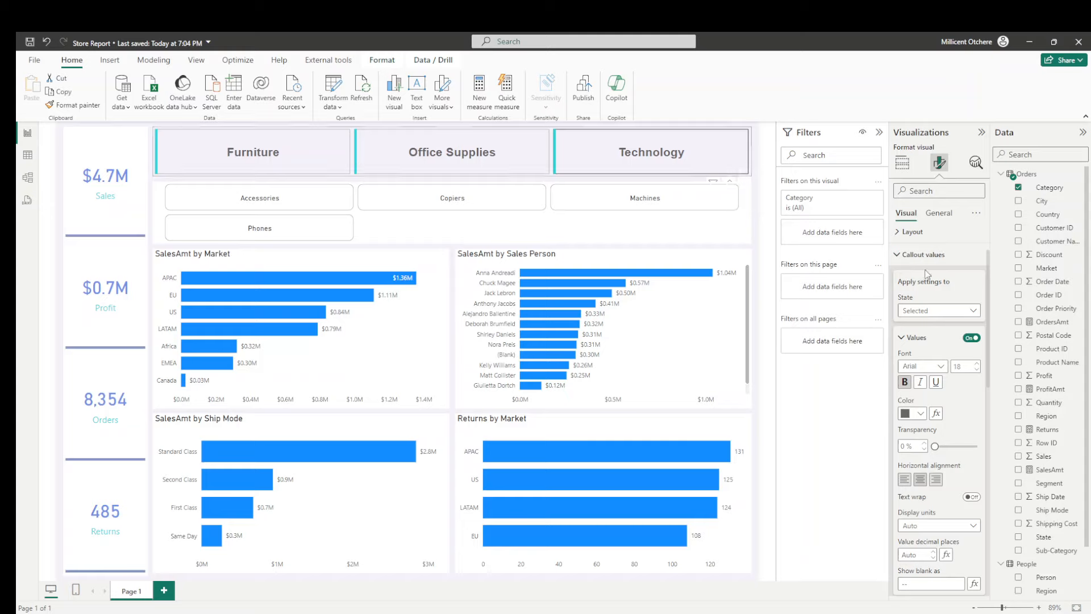
- Turn off the accent bar on the Category slicer's buttons for the Default state
click(900, 255)
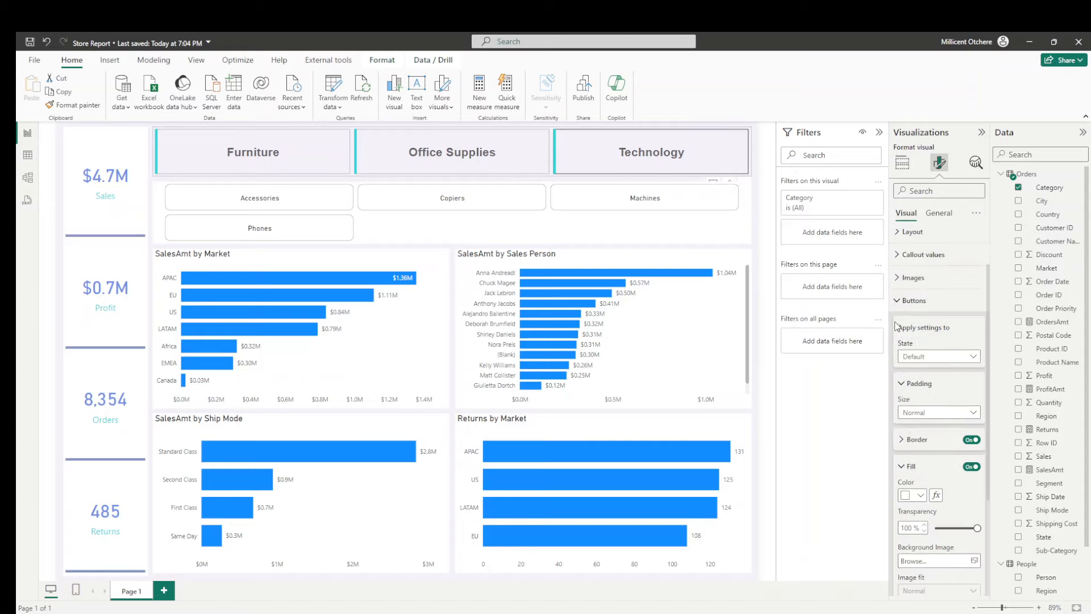
scroll(924, 361, down, 3)
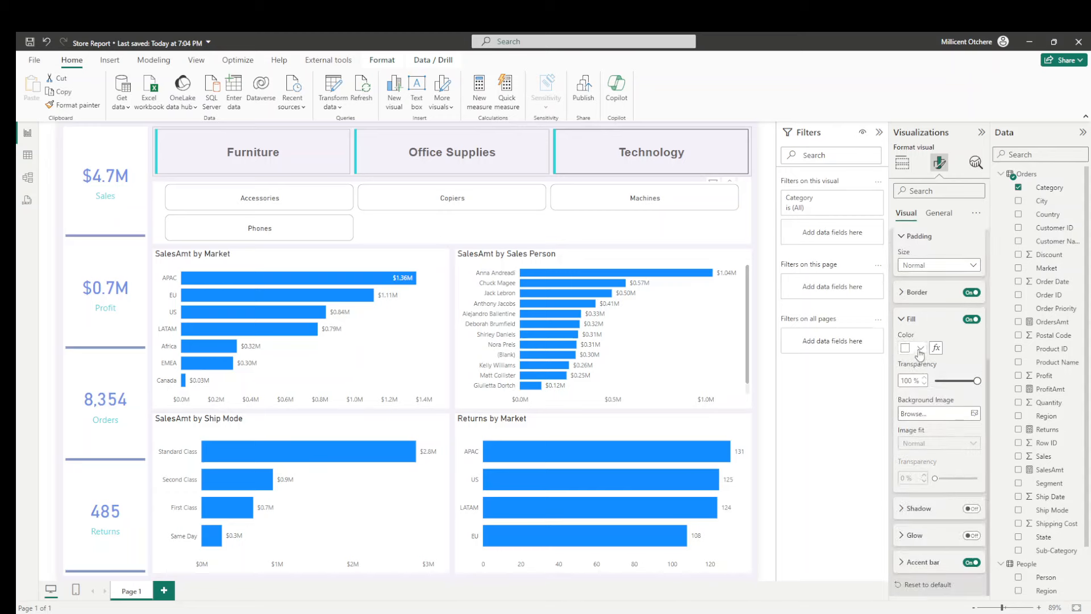
click(903, 563)
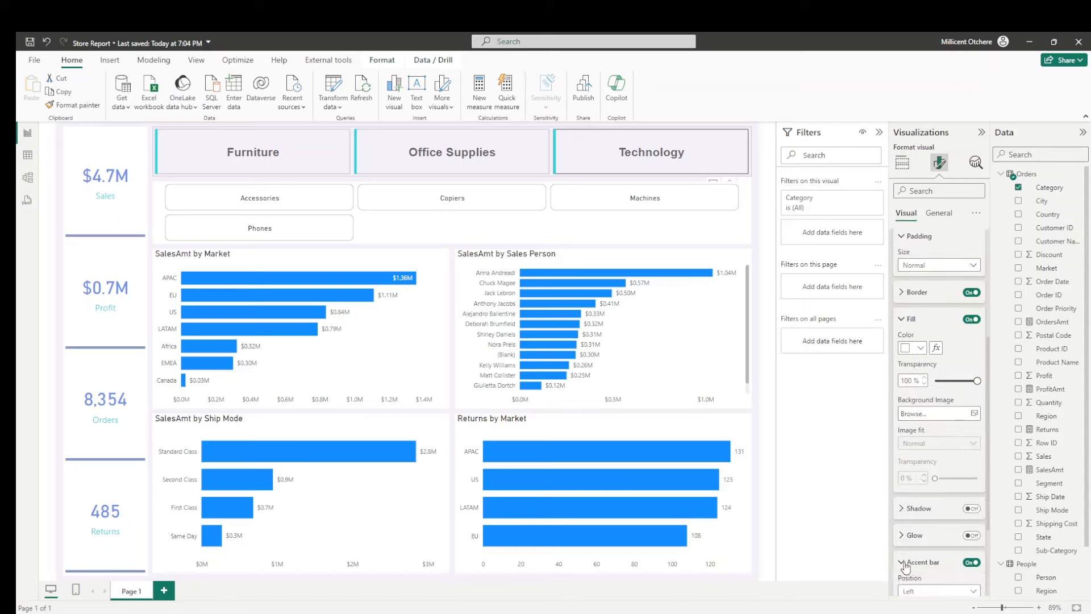
scroll(915, 415, down, 3)
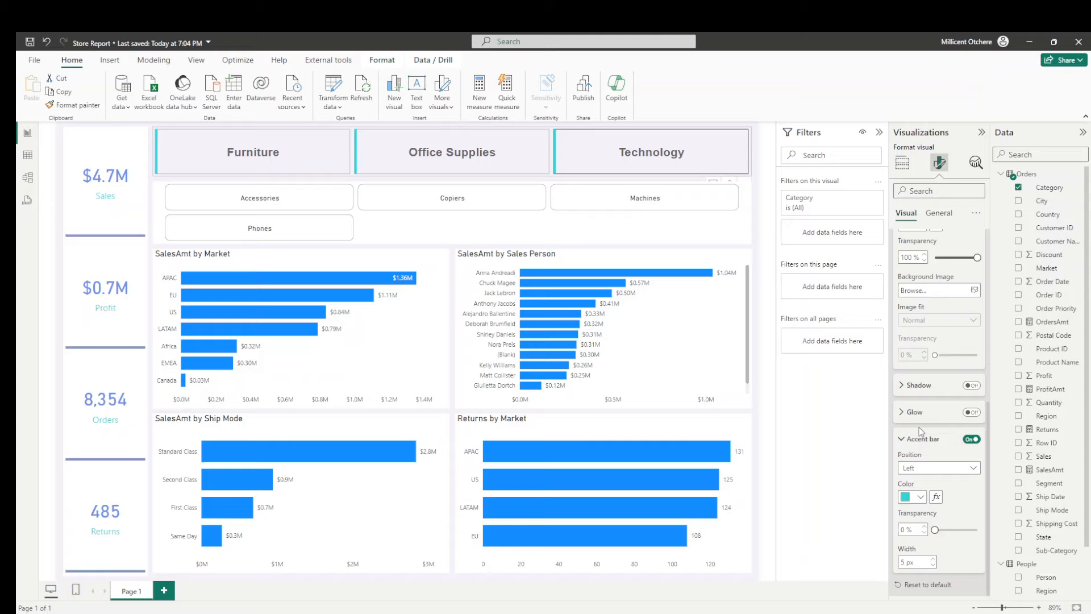
scroll(933, 329, up, 4)
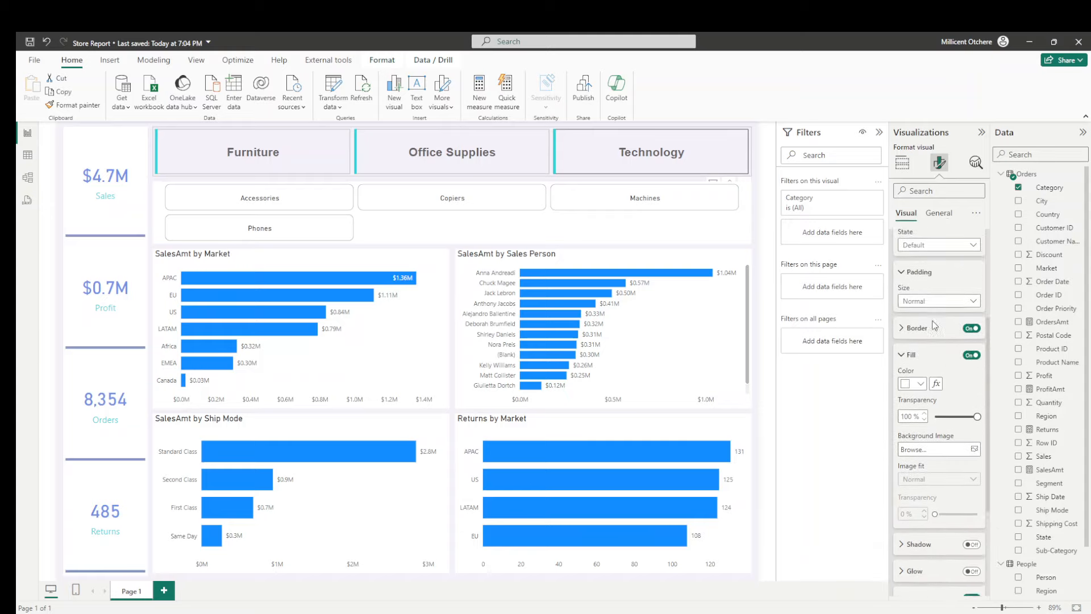
scroll(935, 326, up, 1)
click(935, 307)
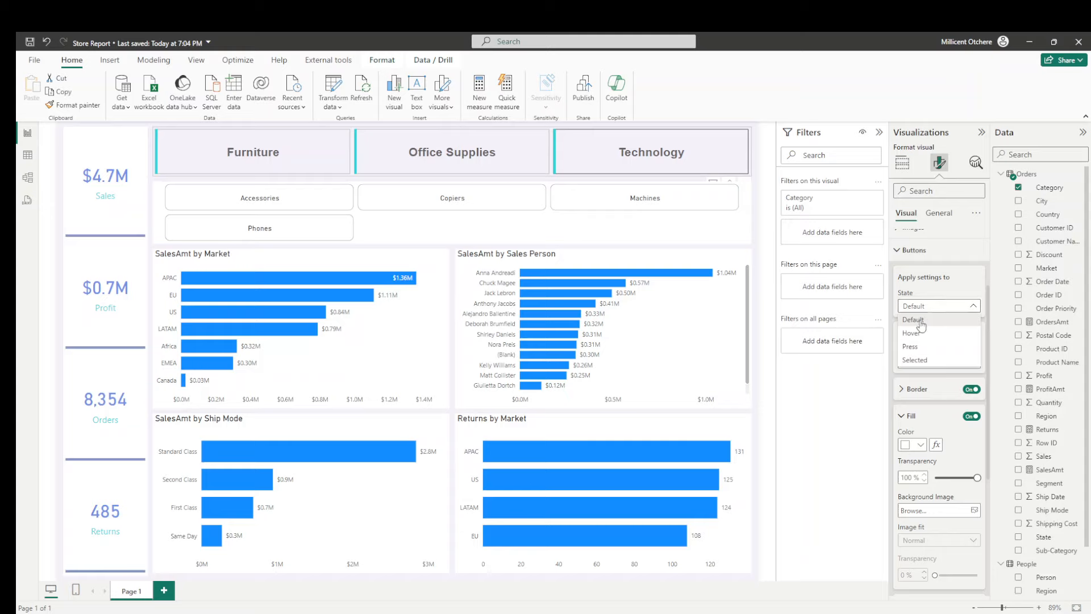
click(966, 286)
scroll(972, 305, down, 3)
scroll(972, 305, down, 2)
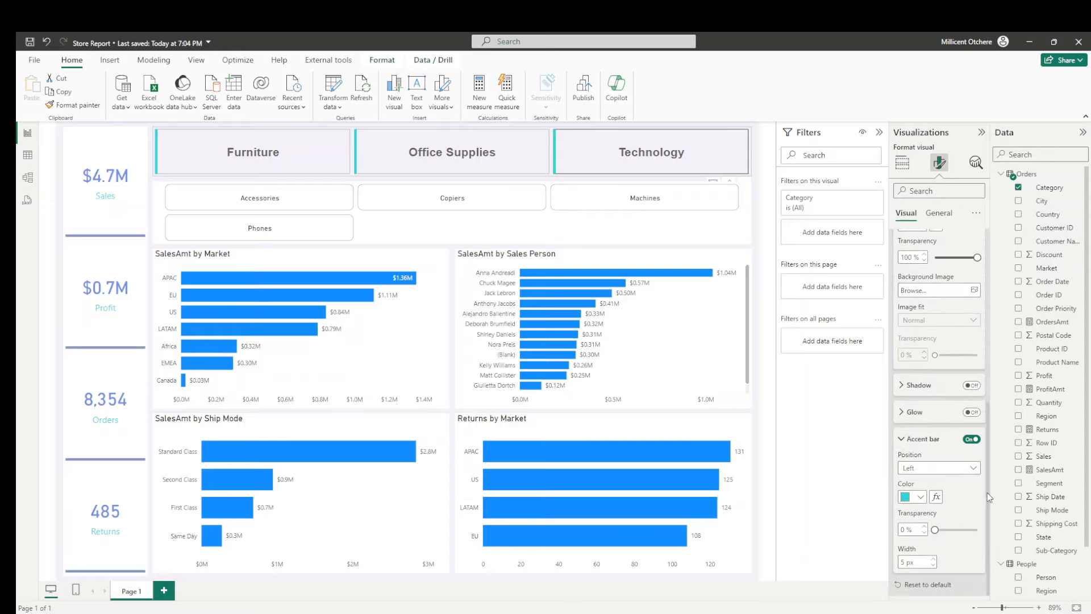
click(969, 441)
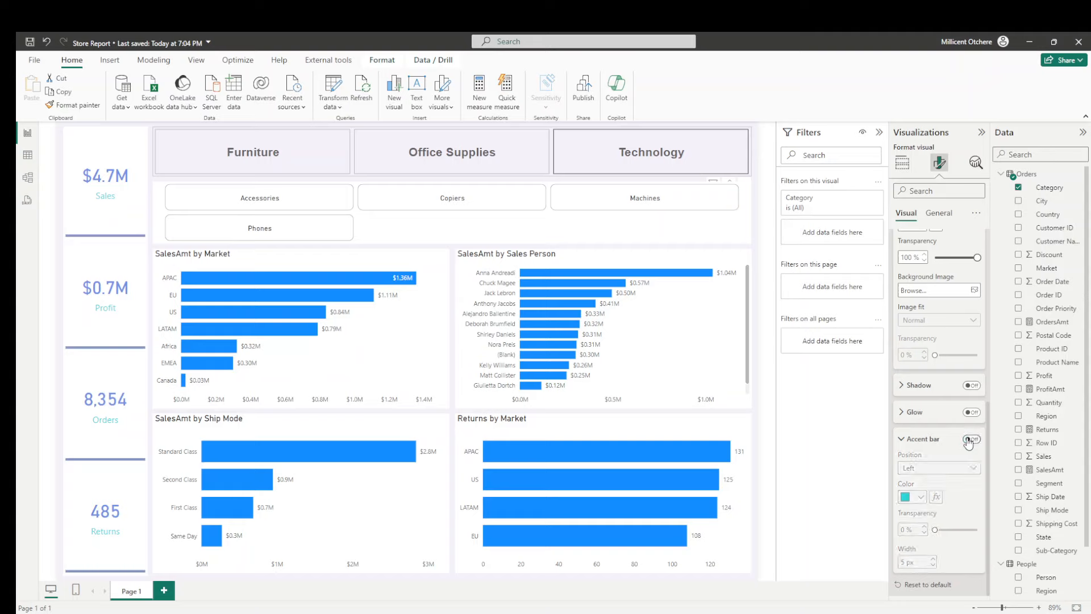
- Turn on the accent bar on the Category slicer's buttons for the Selected state, then deselect the visual
scroll(964, 449, up, 5)
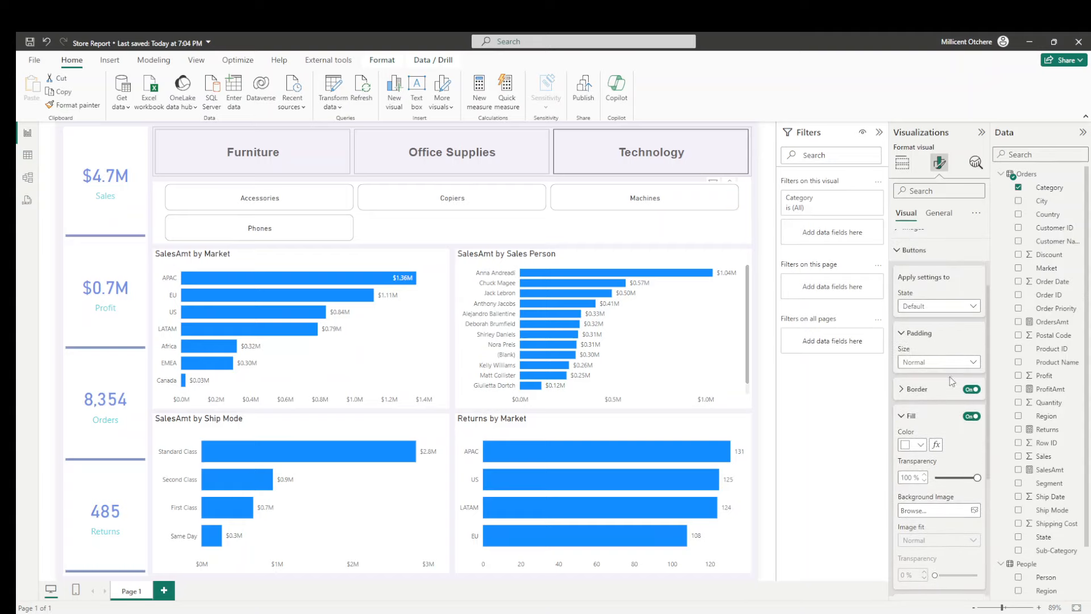
click(936, 306)
click(934, 360)
scroll(944, 358, down, 5)
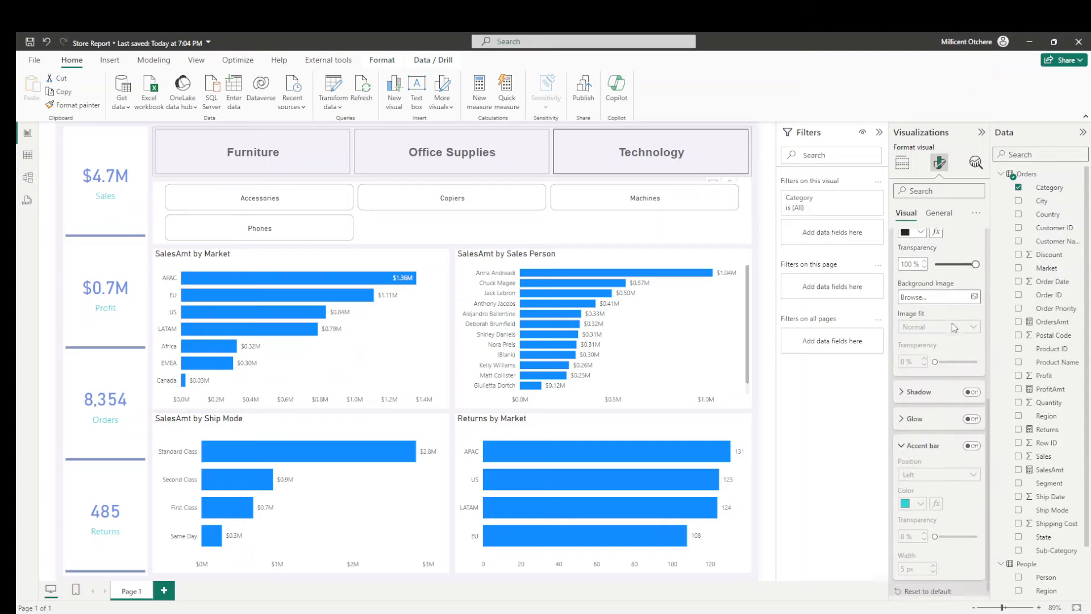
click(972, 441)
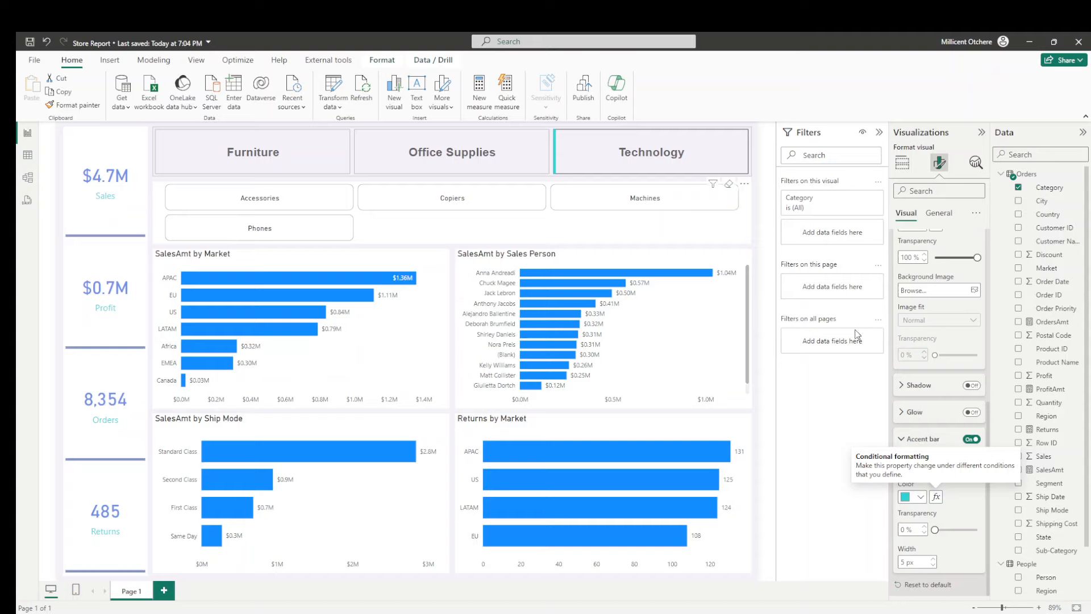
click(755, 193)
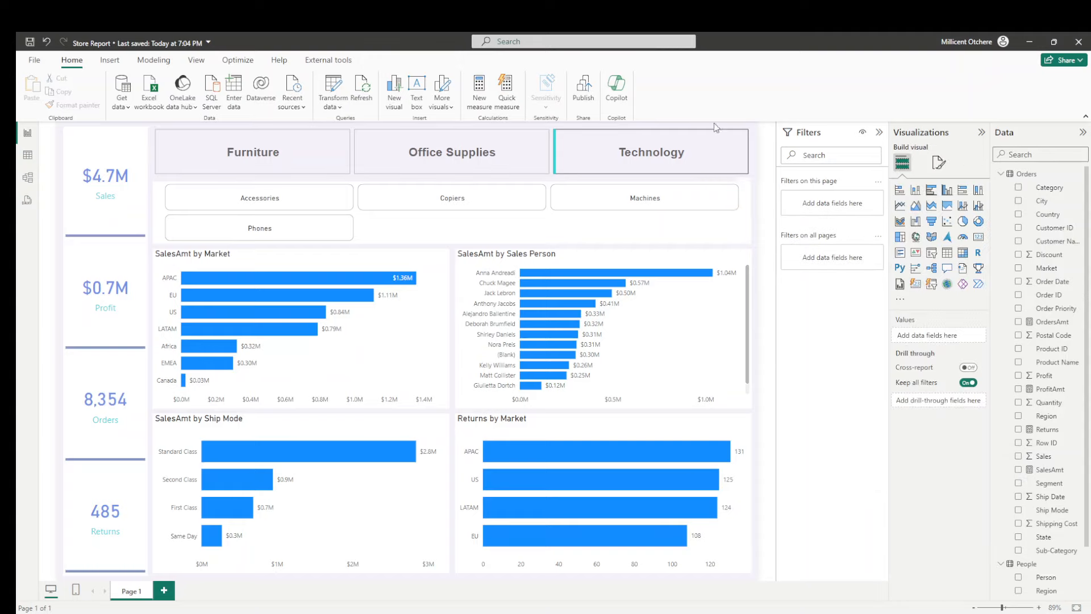
- Turn off the border of the Category slicer's buttons for the Selected state and check it by toggling Technology
click(722, 157)
click(940, 163)
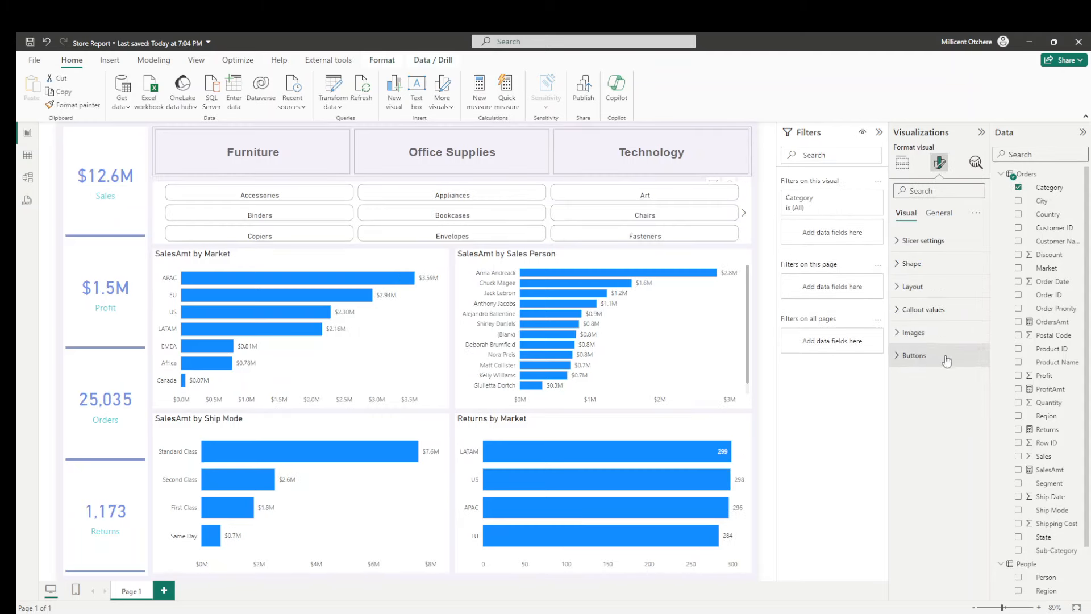
click(922, 355)
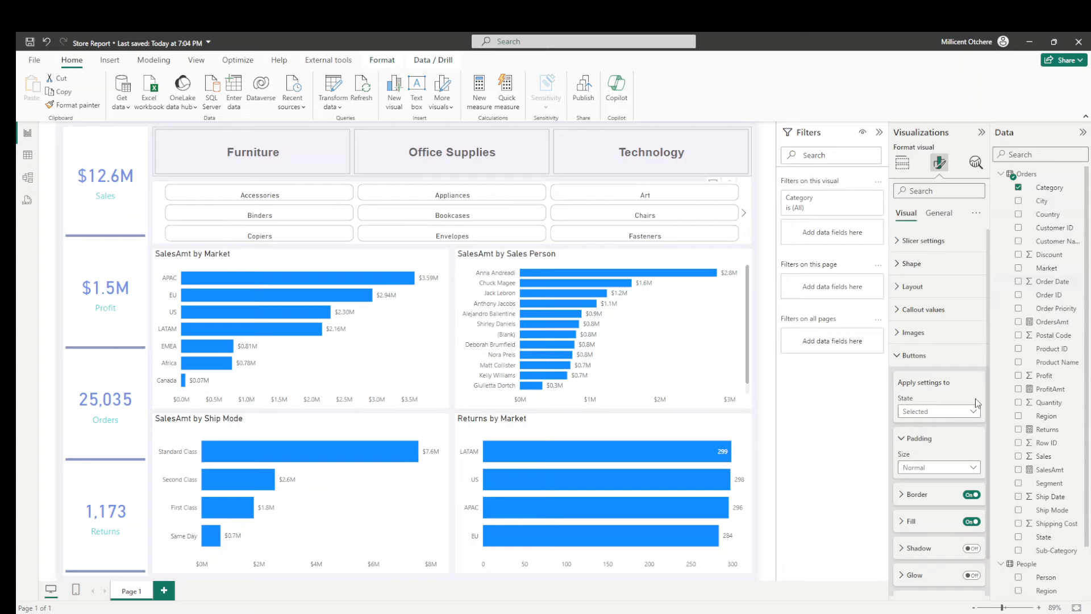
click(970, 497)
click(579, 162)
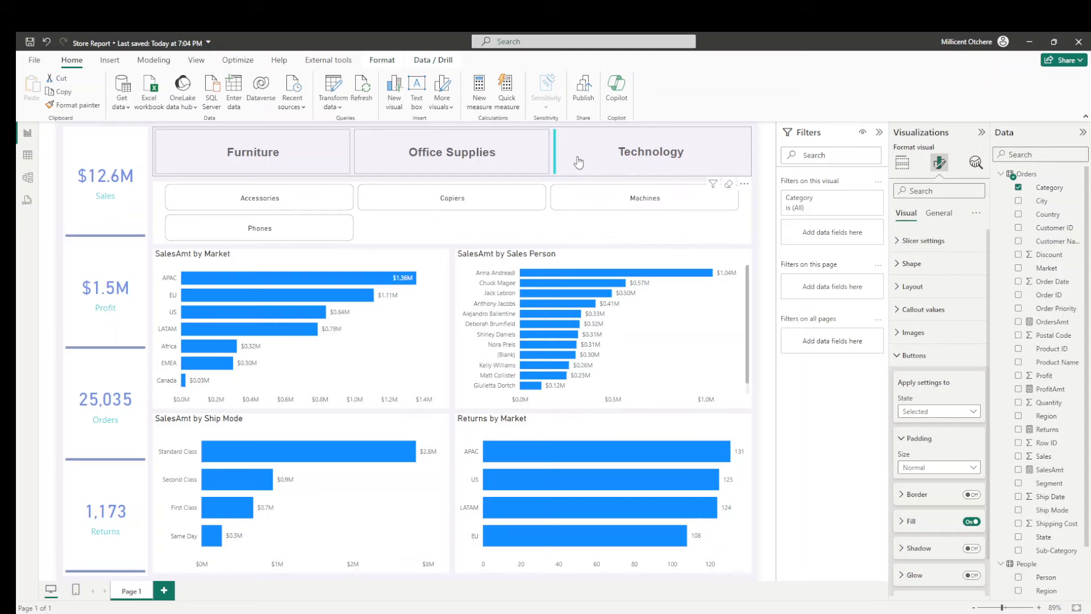
click(579, 163)
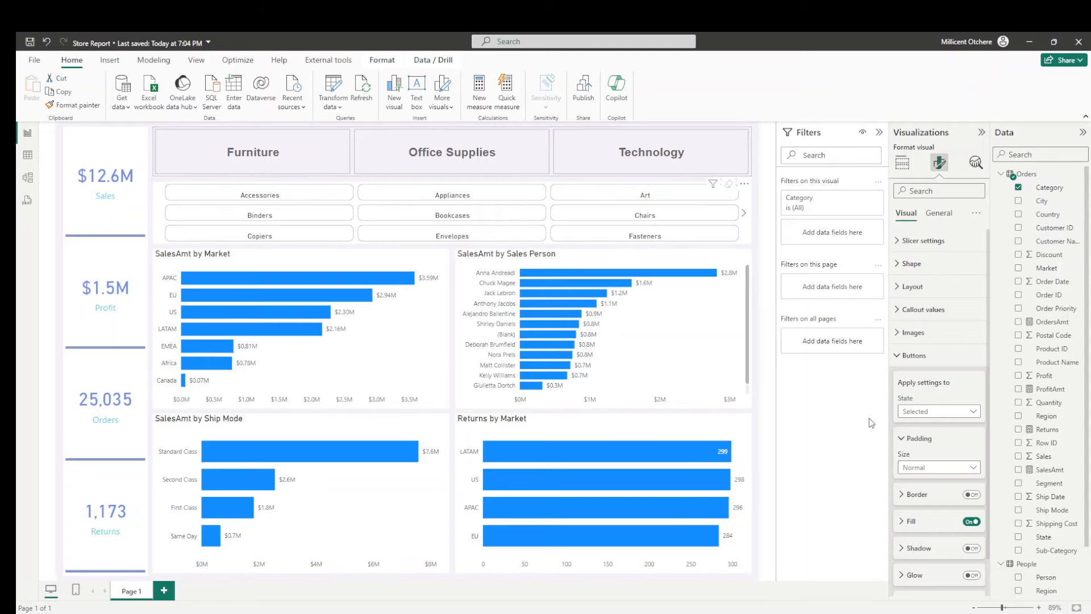
- Set the accent bar position of the Category slicer's buttons to Bottom for the Selected state
scroll(925, 466, down, 1)
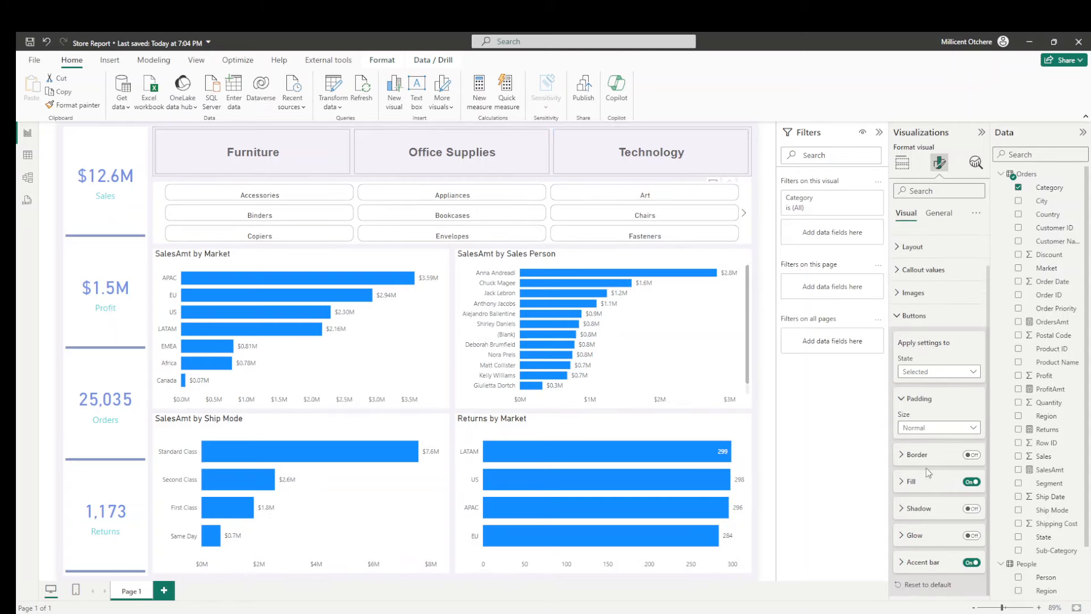
click(905, 563)
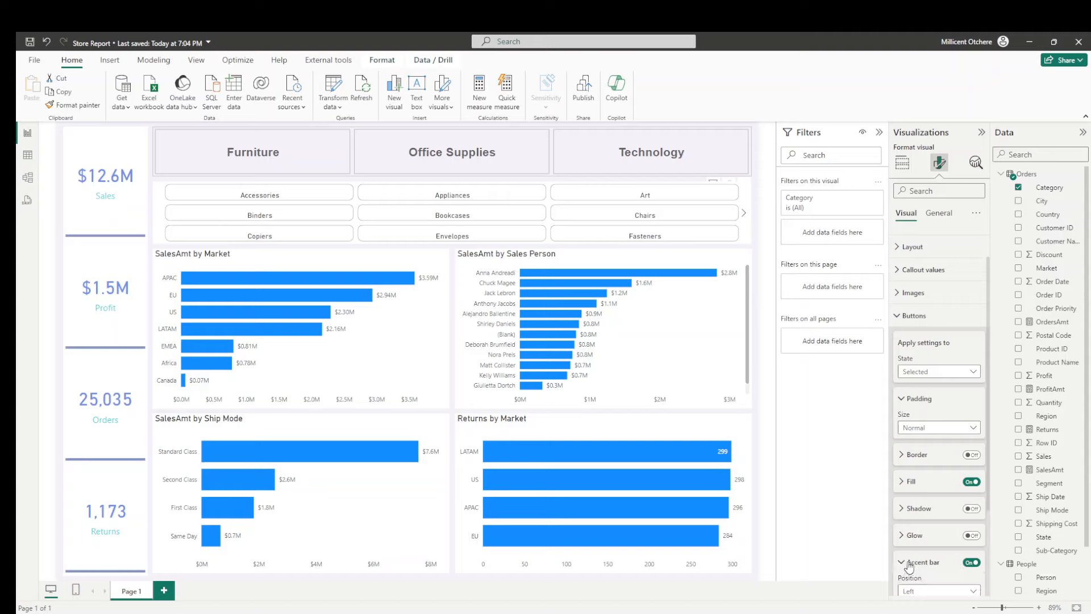
scroll(921, 483, down, 3)
click(921, 470)
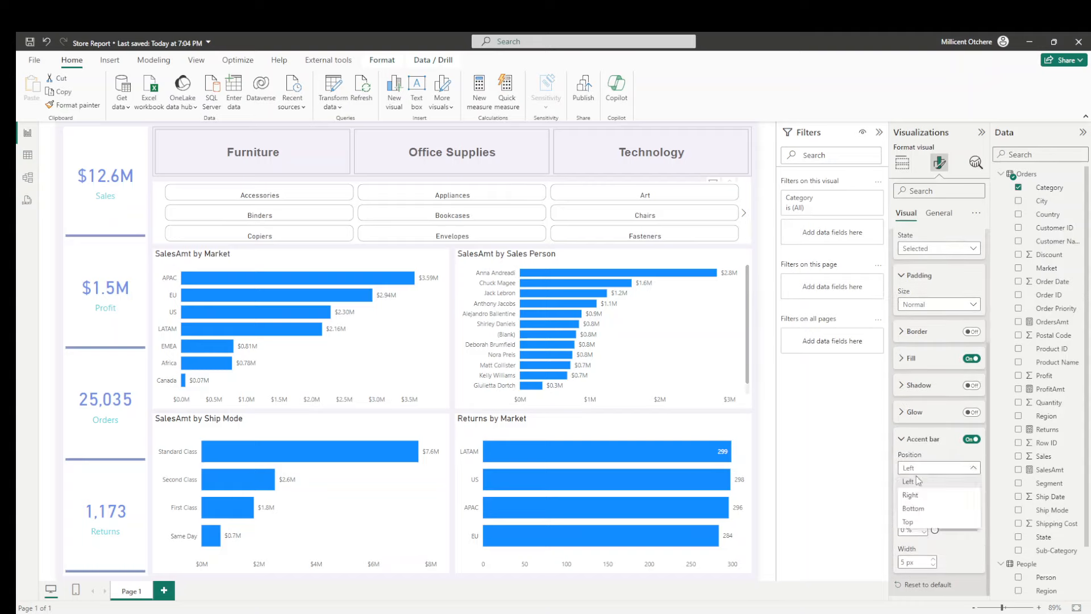
click(915, 510)
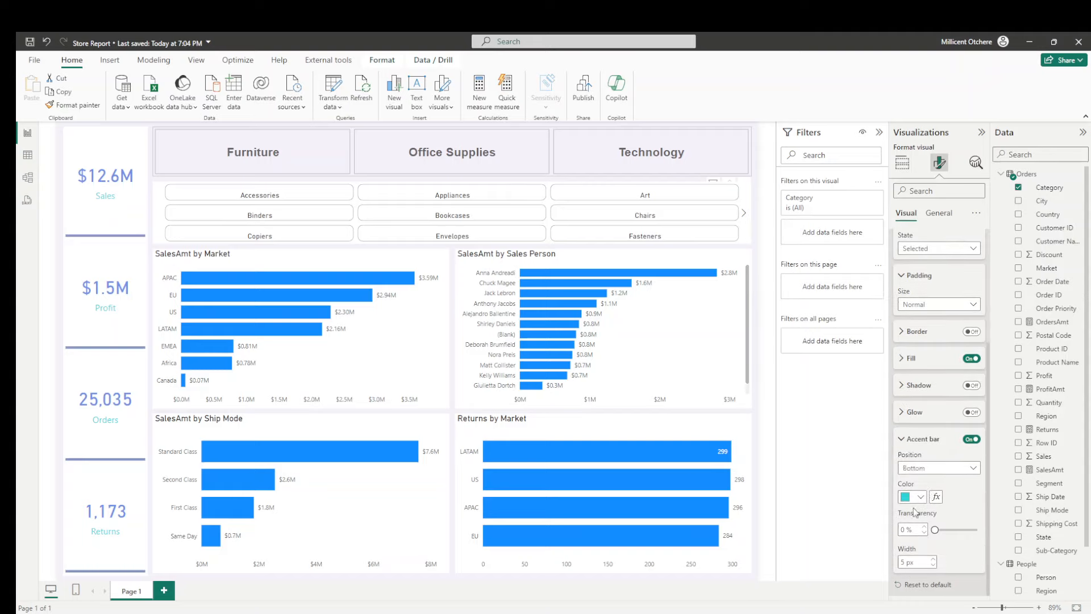
- Select Technology, Office Supplies and Furniture in turn to check the selected button's accent bar
click(606, 165)
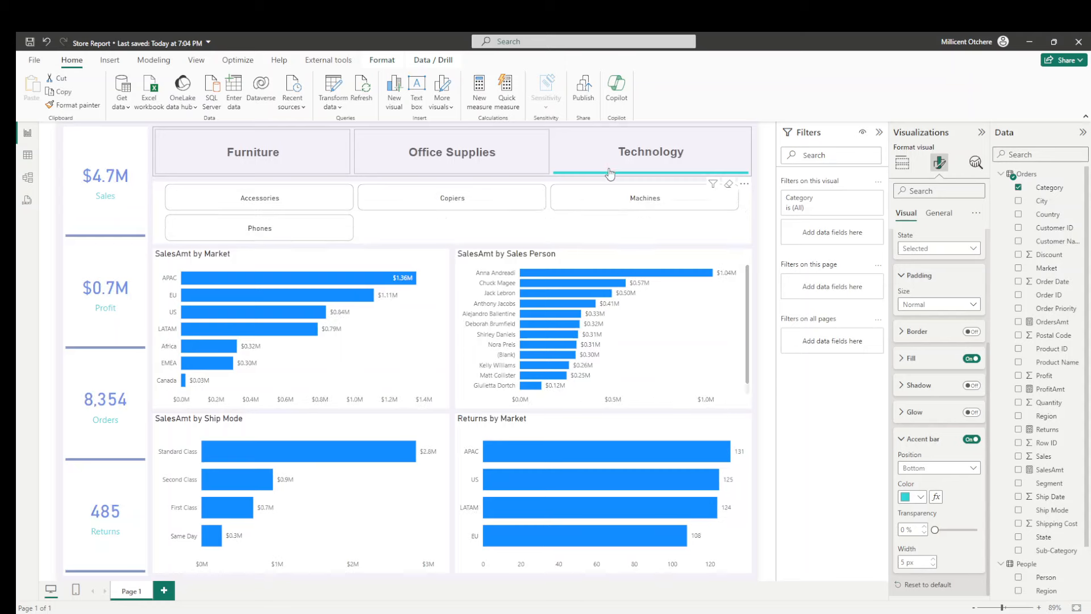
click(412, 164)
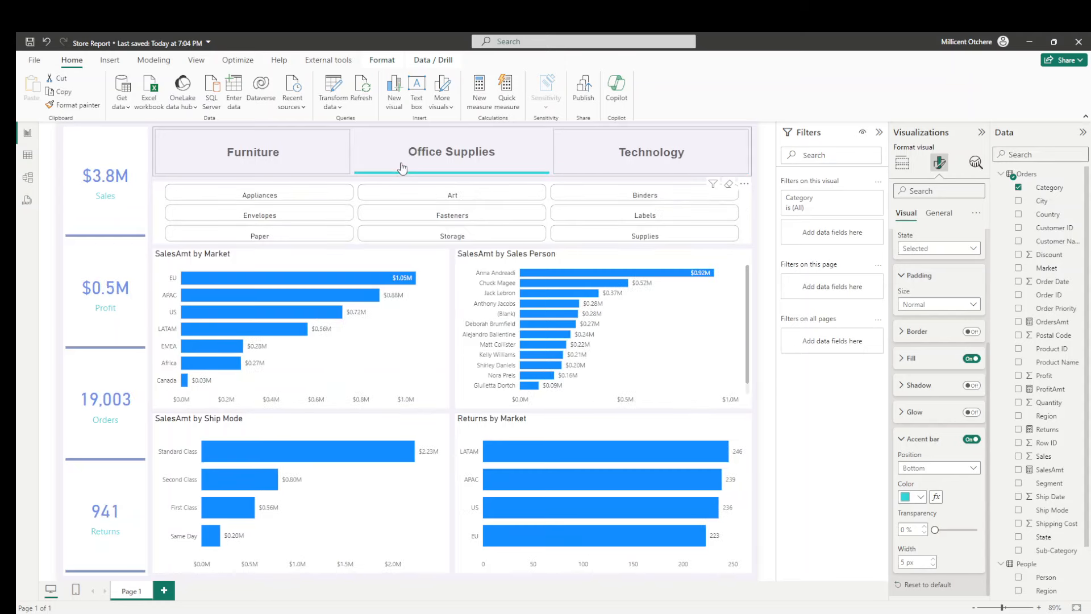
click(289, 153)
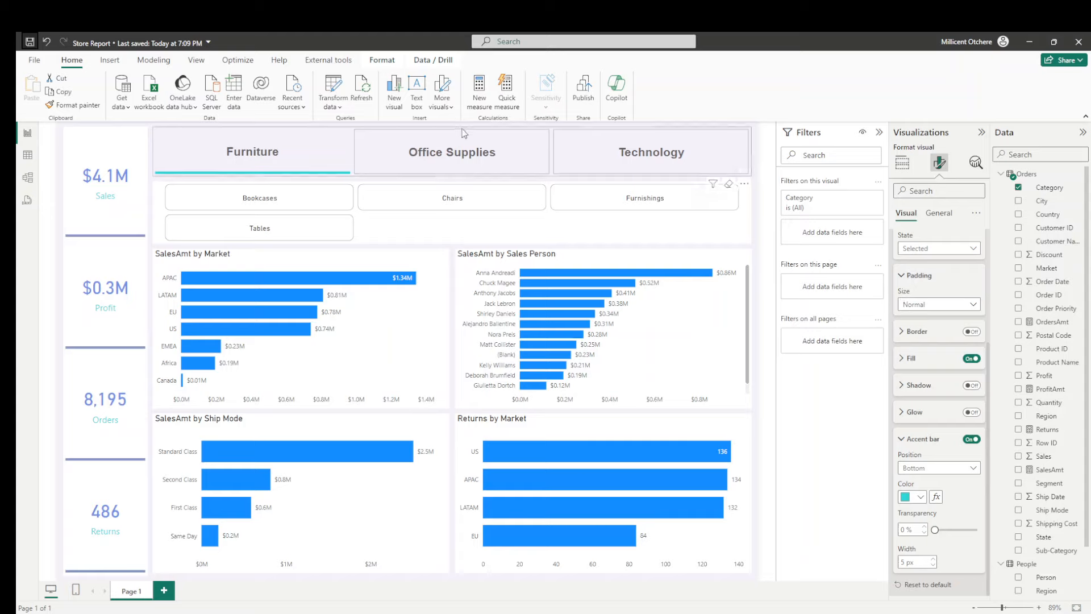
- Turn off the border of the Category slicer's buttons for the Default state and check it by selecting Office Supplies and Technology
scroll(920, 294, up, 2)
click(918, 303)
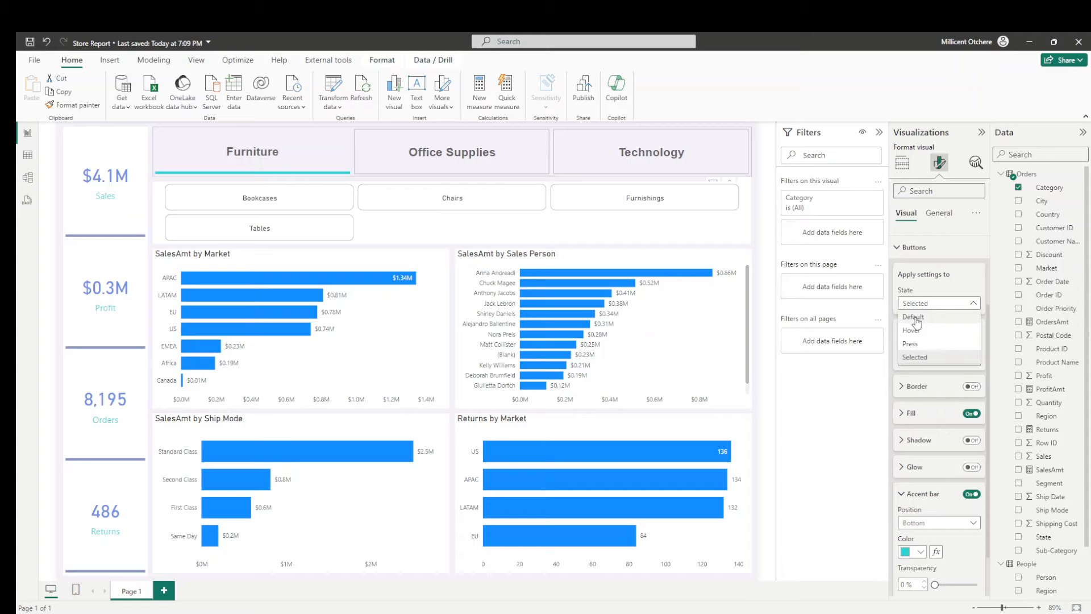
click(918, 317)
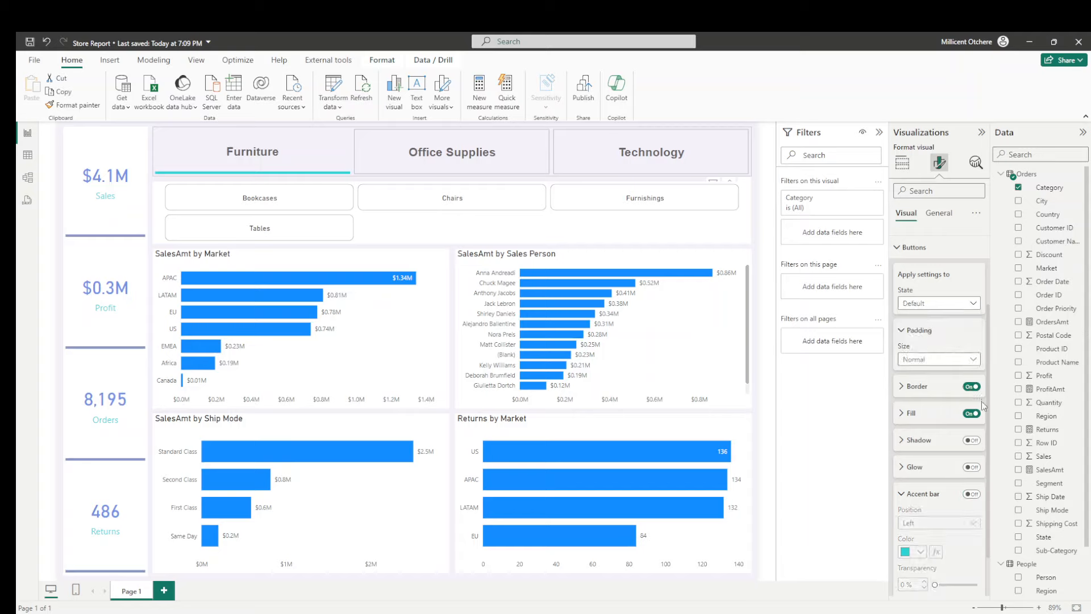
click(971, 387)
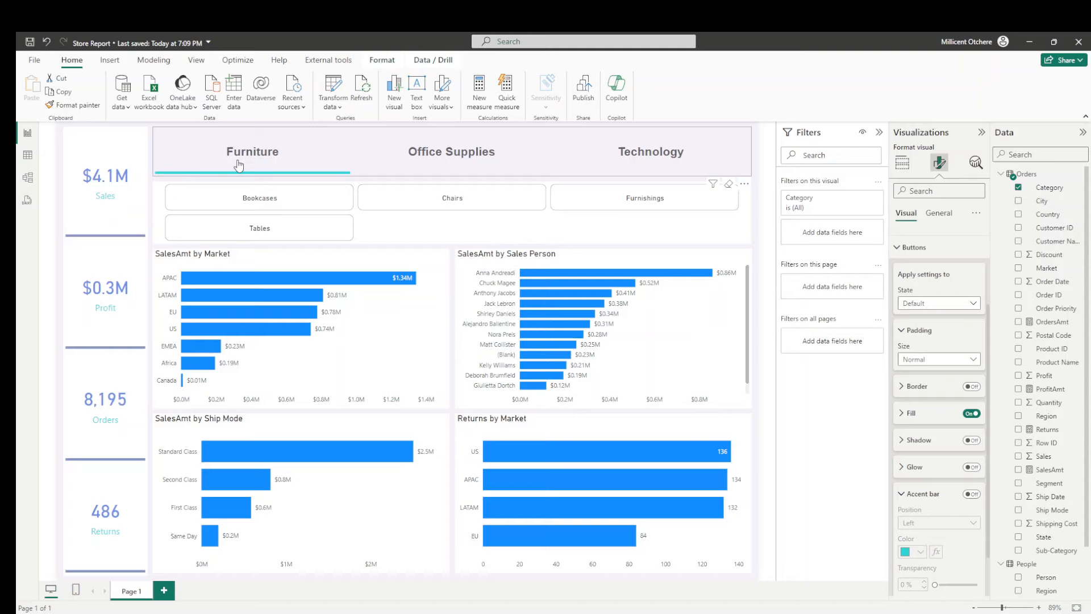
click(462, 163)
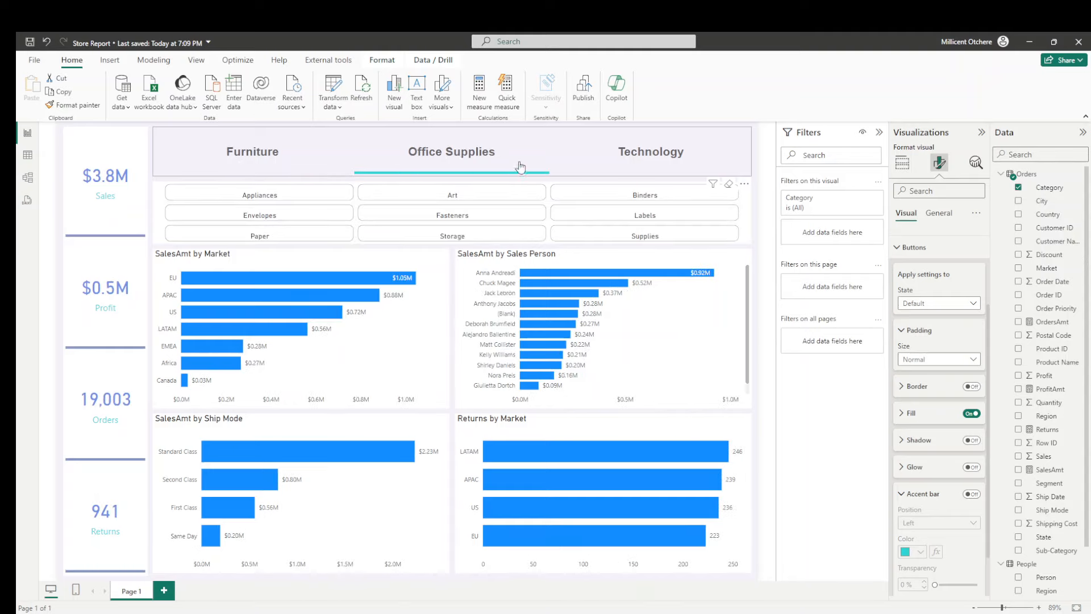
click(629, 156)
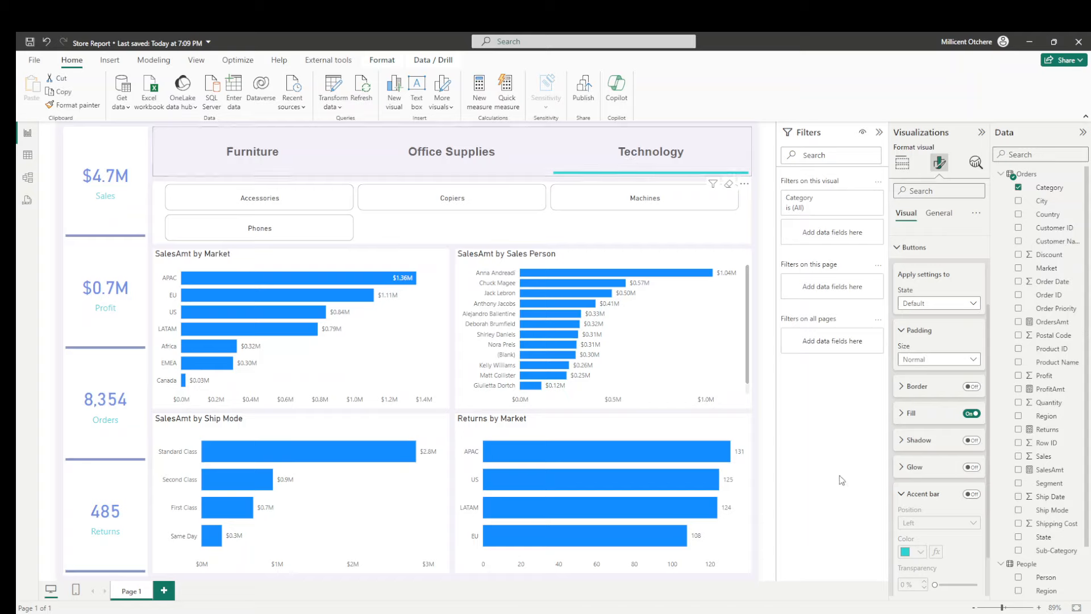
- Turn on the shadow of the Category slicer's buttons for the Default state
click(898, 496)
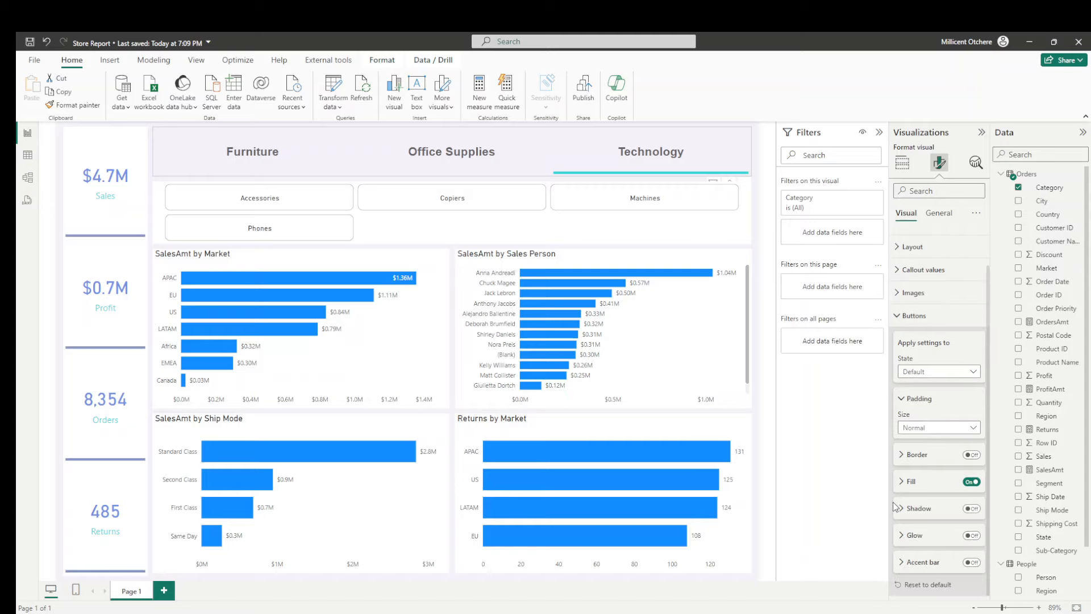
click(972, 510)
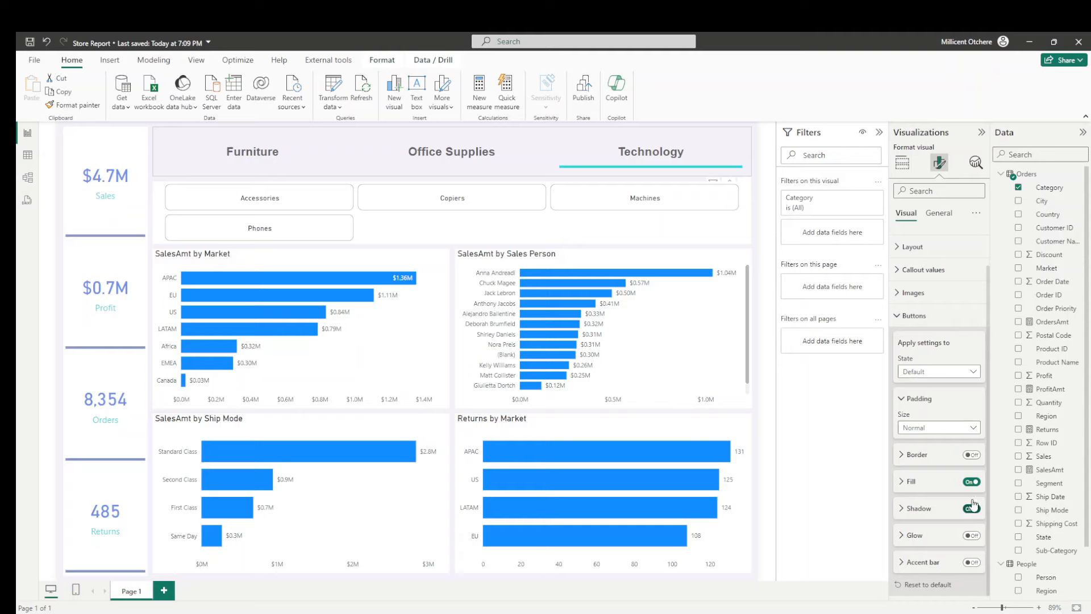
- Clear the Category slicer's selection, try the glow on its buttons, and turn off their shadow for the Default state
click(754, 152)
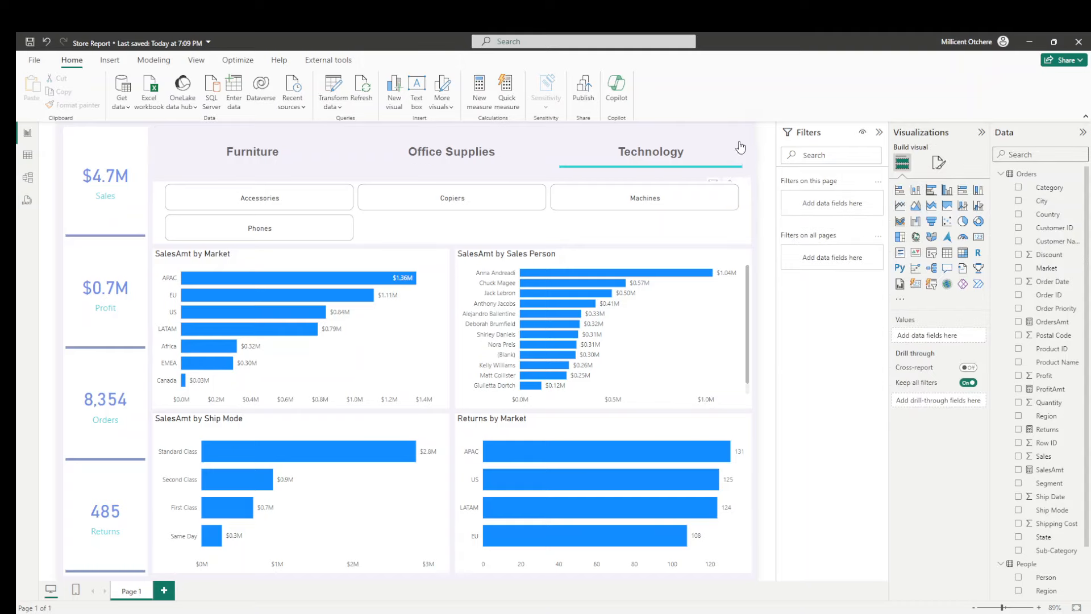
click(740, 148)
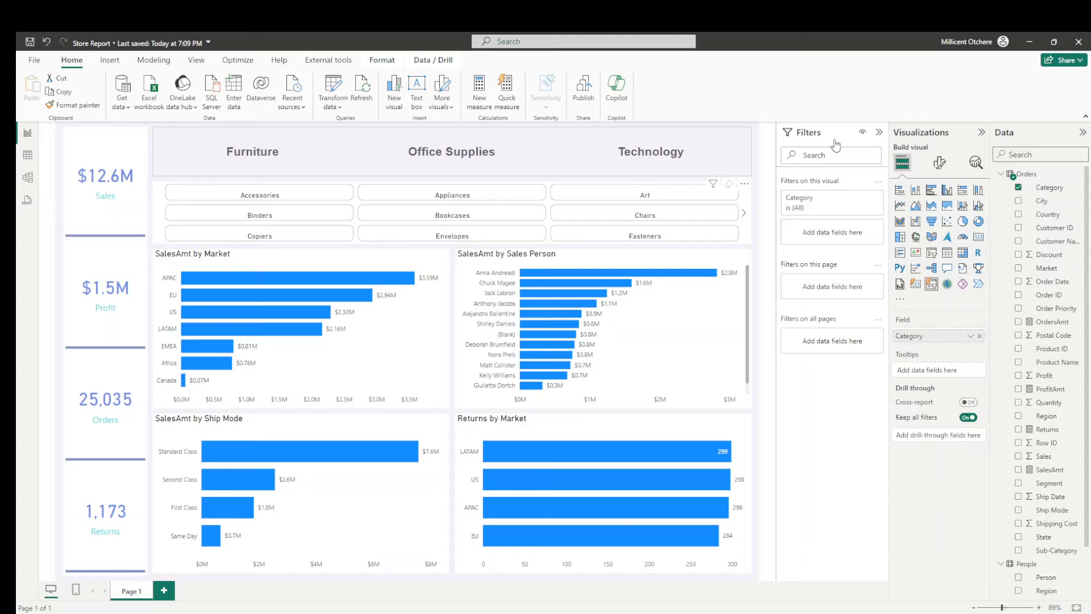
click(941, 165)
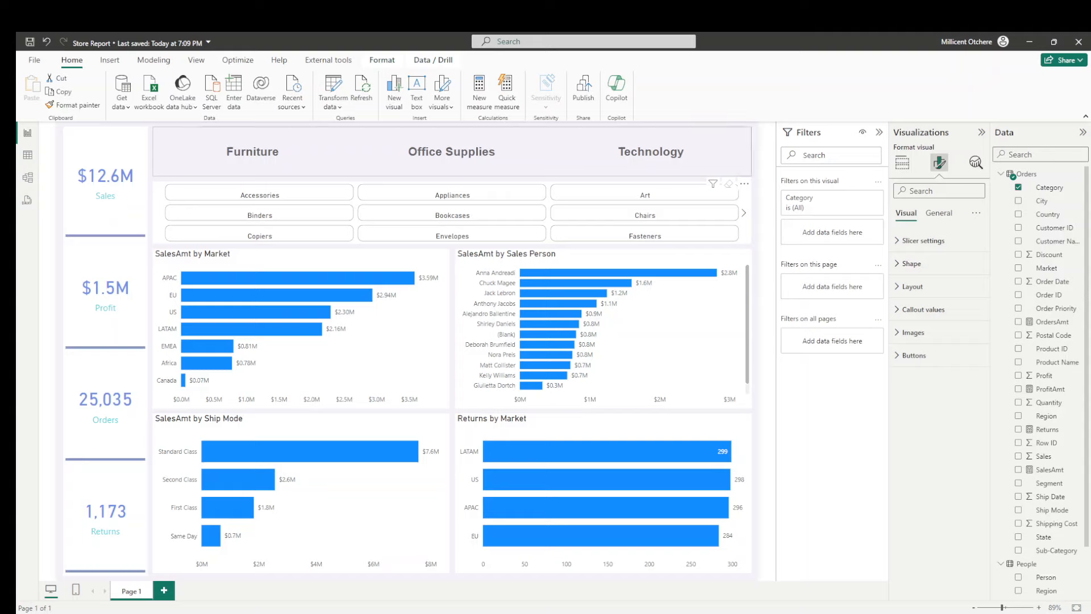
click(923, 357)
scroll(924, 358, down, 1)
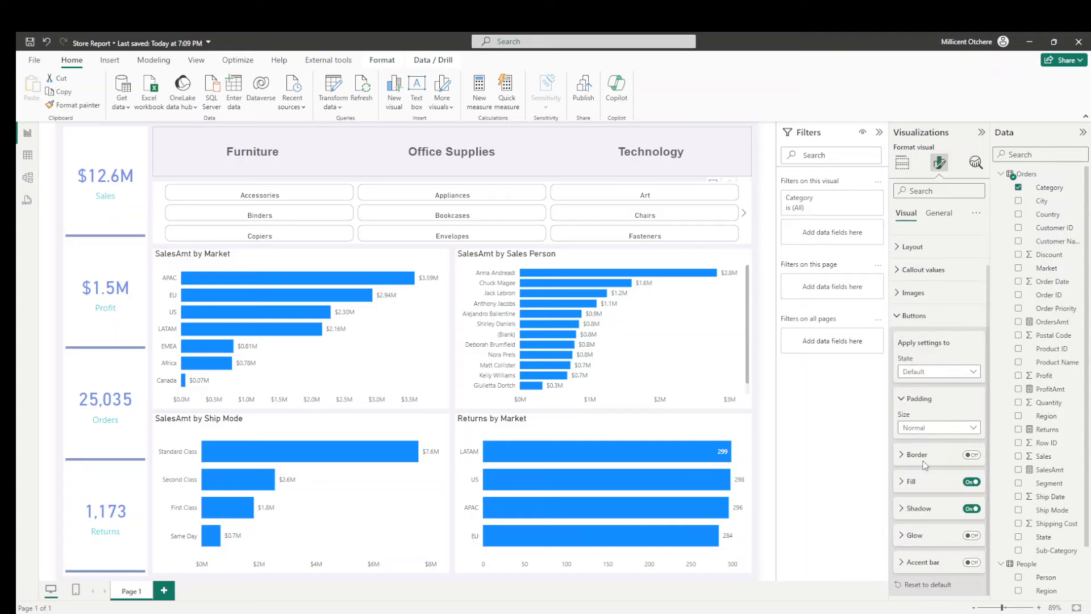
click(973, 536)
click(968, 536)
click(969, 509)
- Turn on the shadow effect for the Category slicer visual as a whole
click(943, 212)
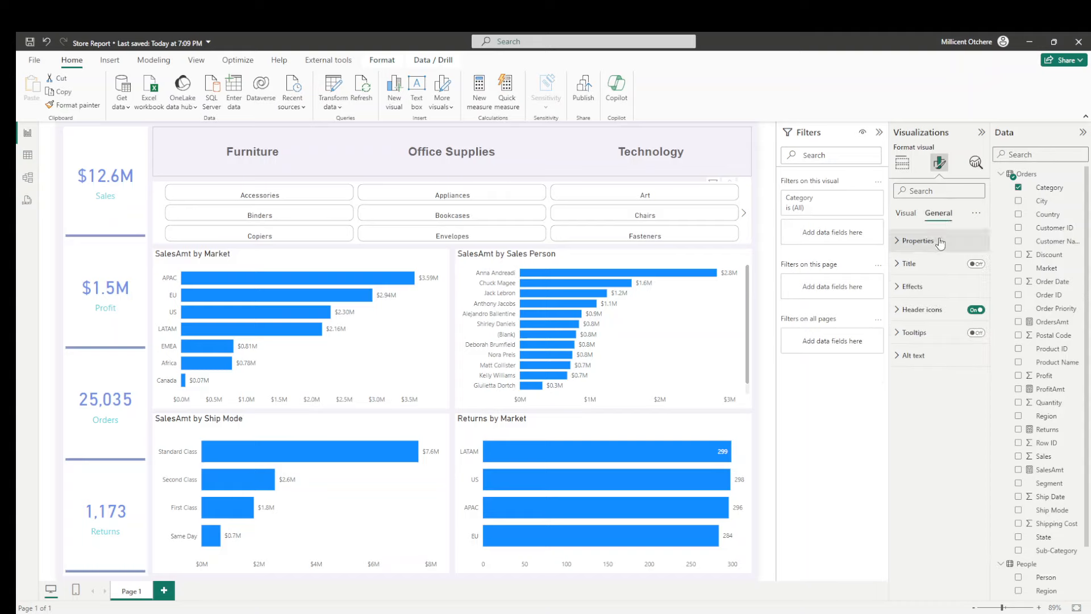
click(917, 289)
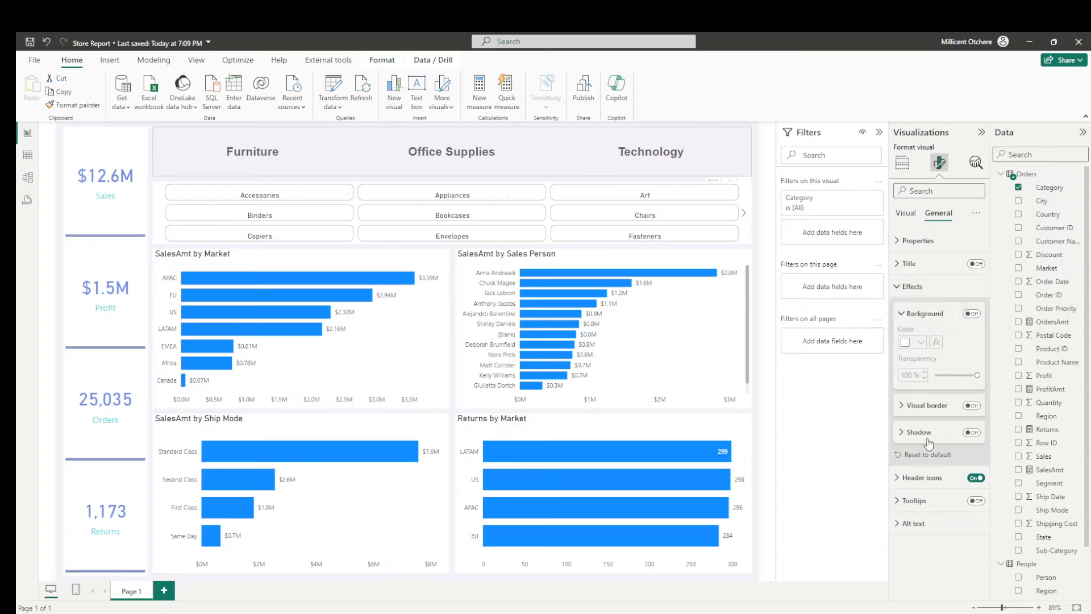
click(972, 433)
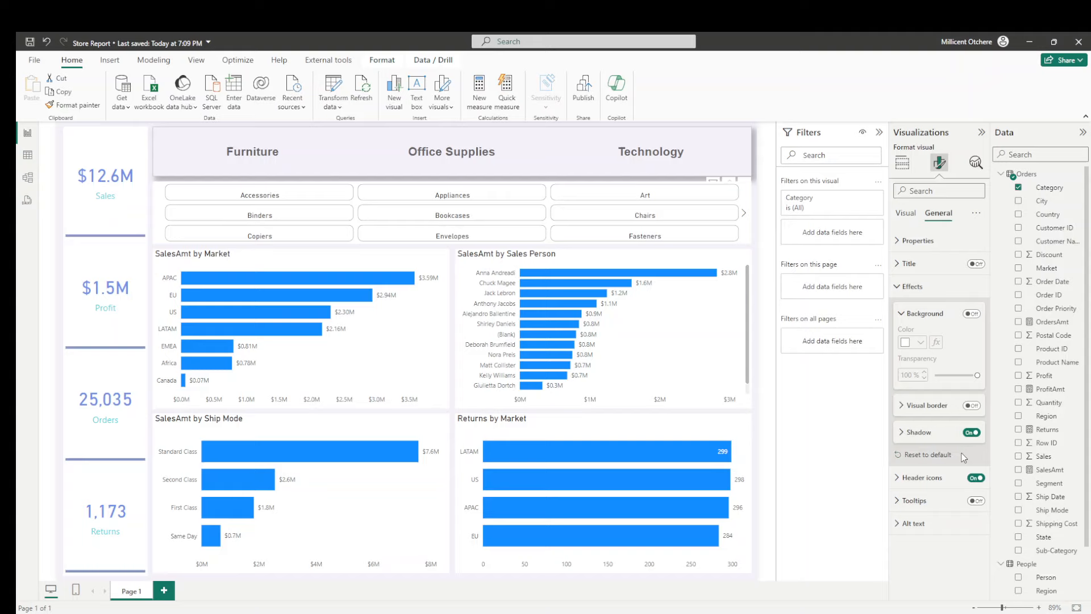
click(760, 313)
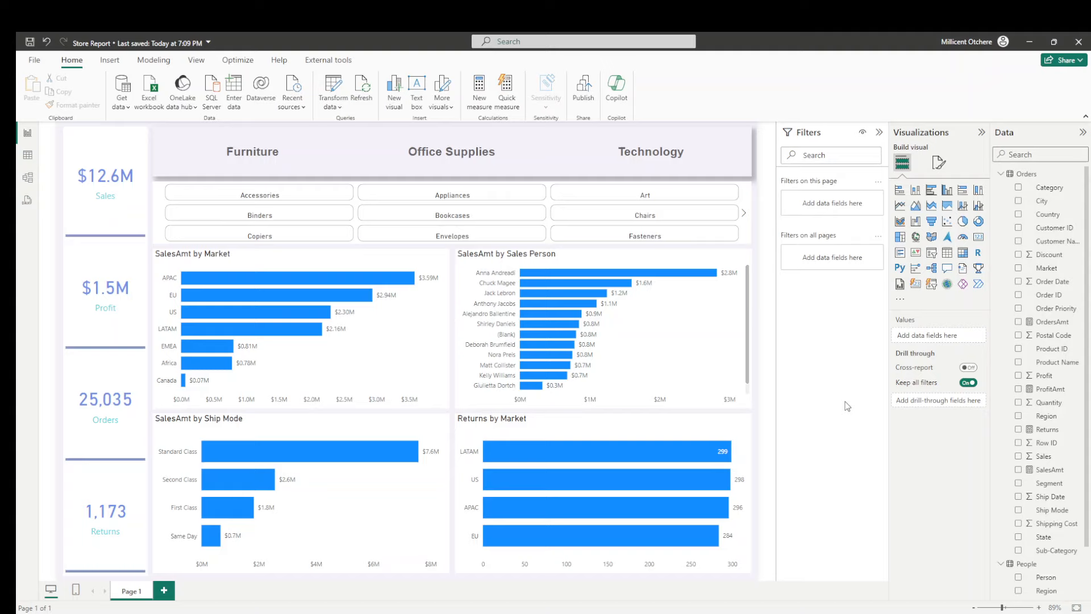
- Turn off the background of the Sub-Category slicer visual
click(744, 219)
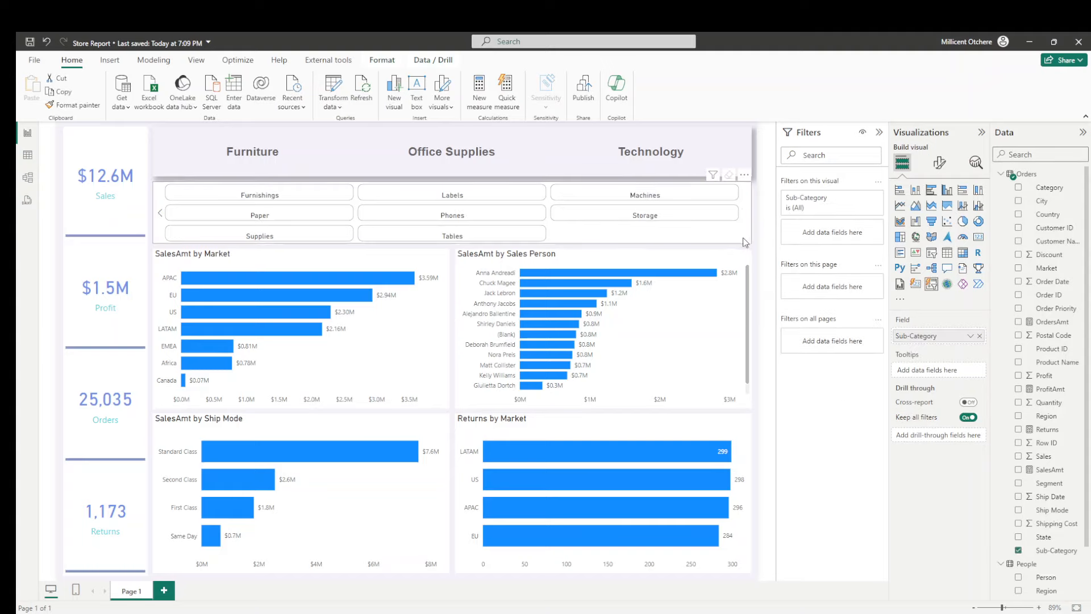
click(940, 163)
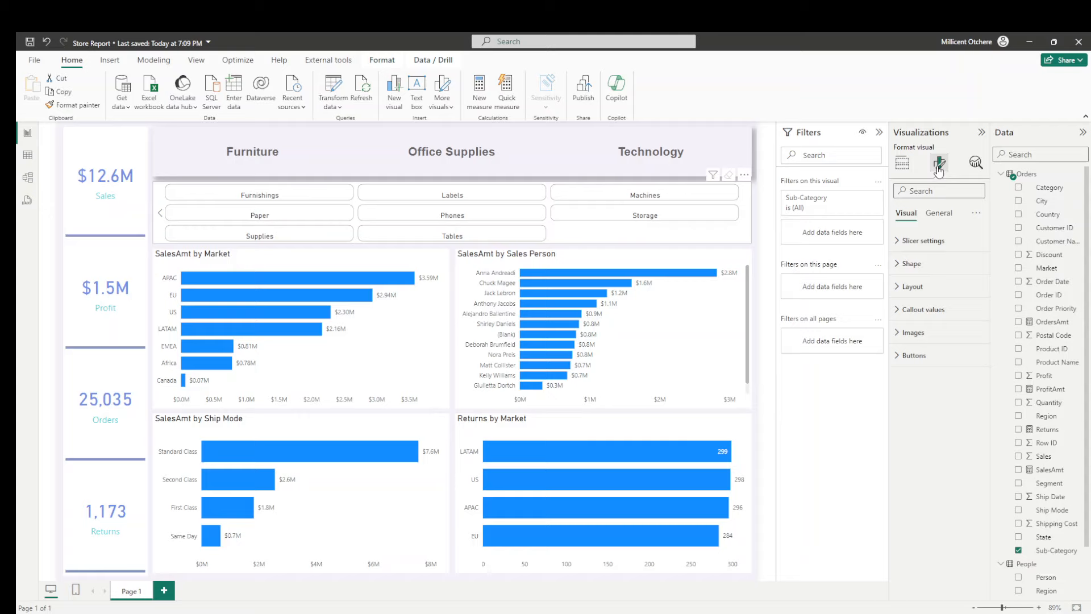
click(939, 212)
click(910, 286)
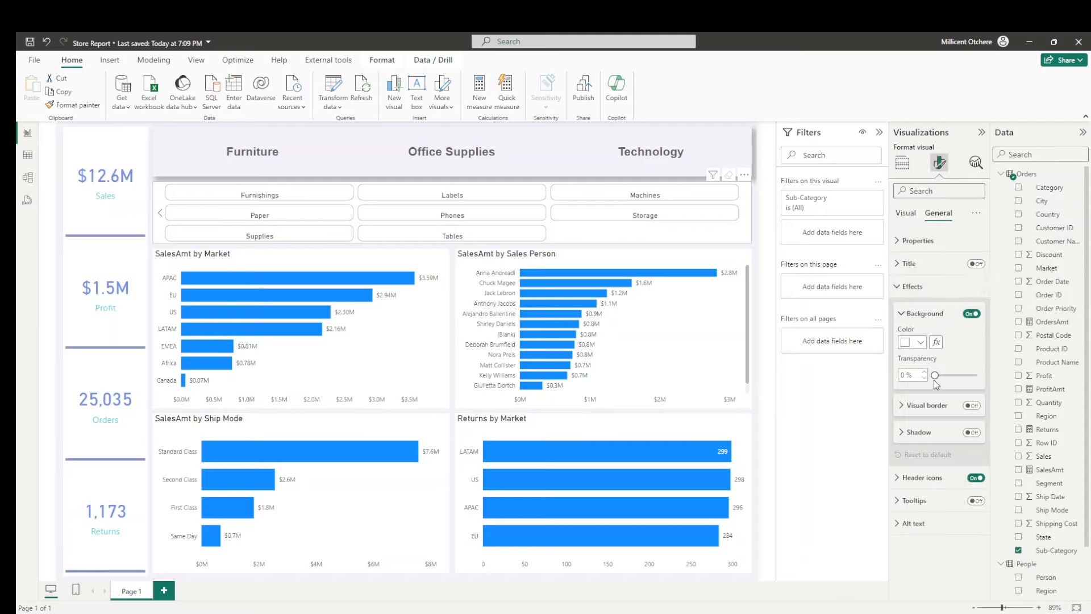
click(972, 314)
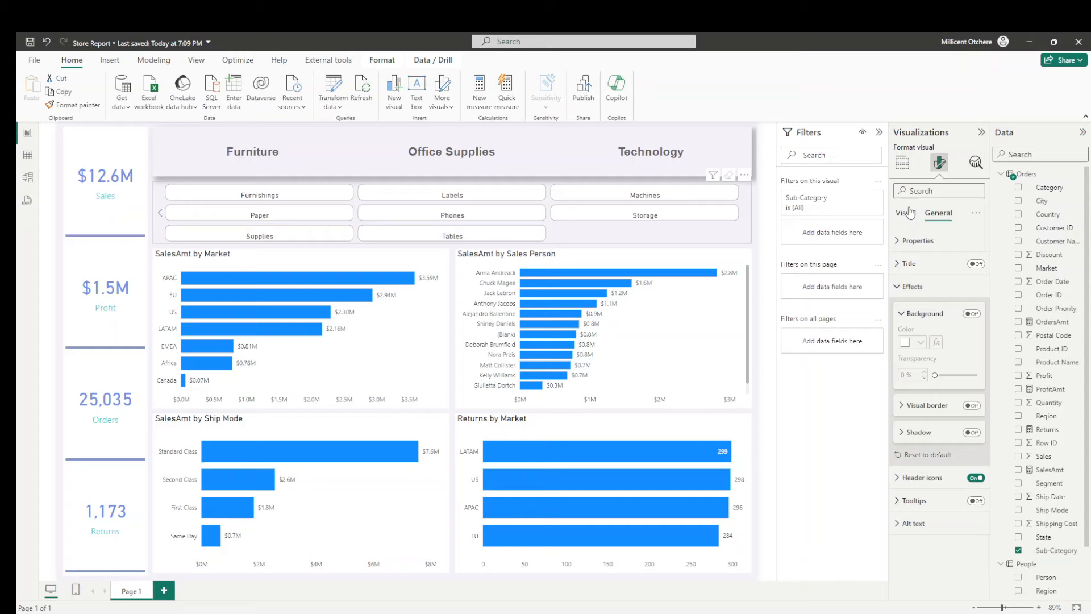
- Set the fill transparency of the Sub-Category slicer's buttons to 100% for the Default state
click(903, 163)
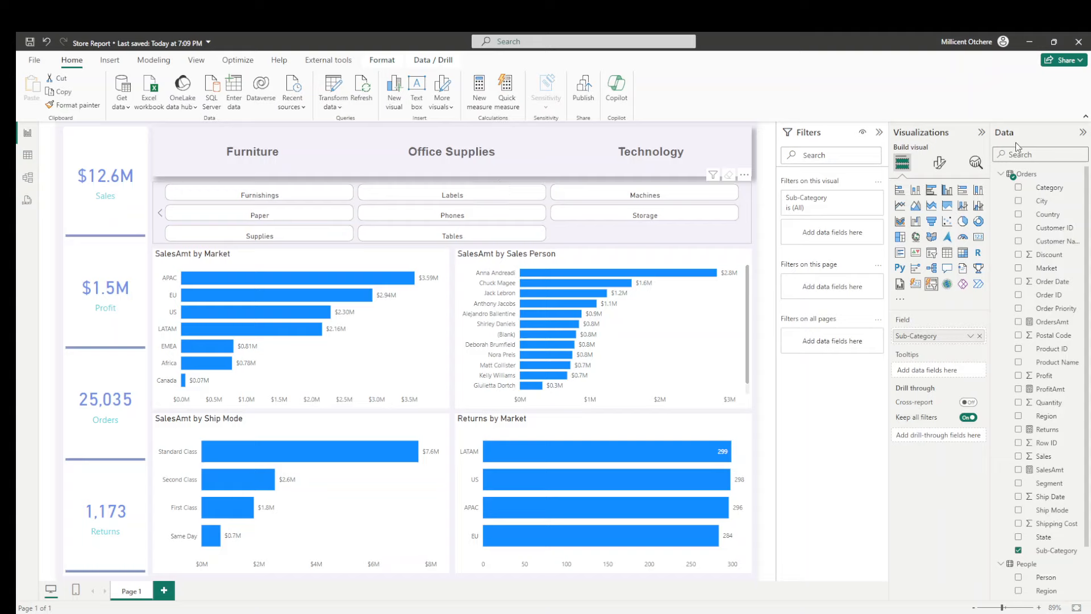
click(940, 163)
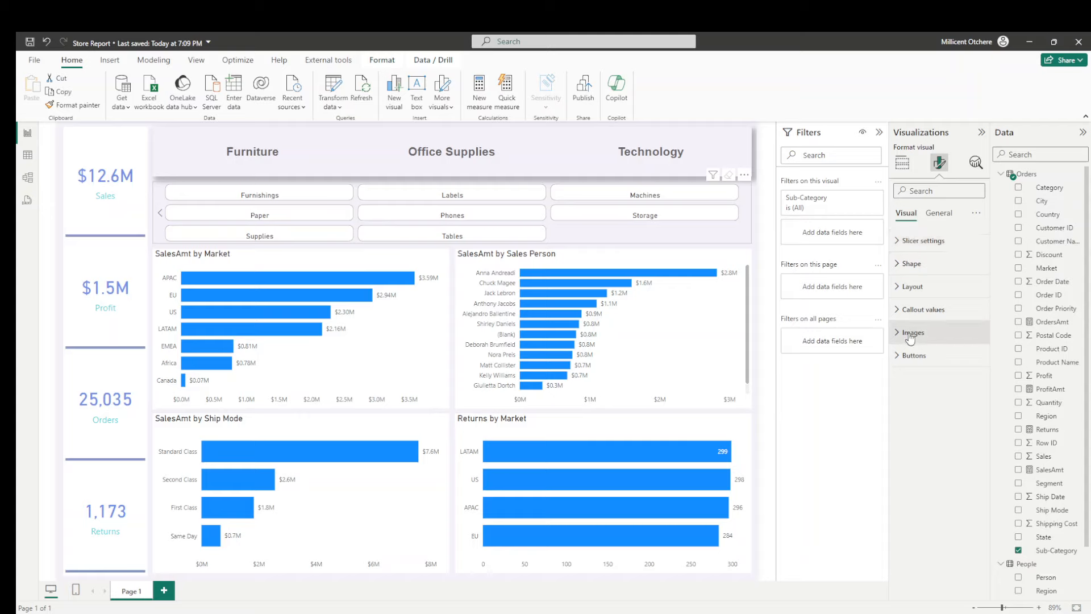
click(907, 356)
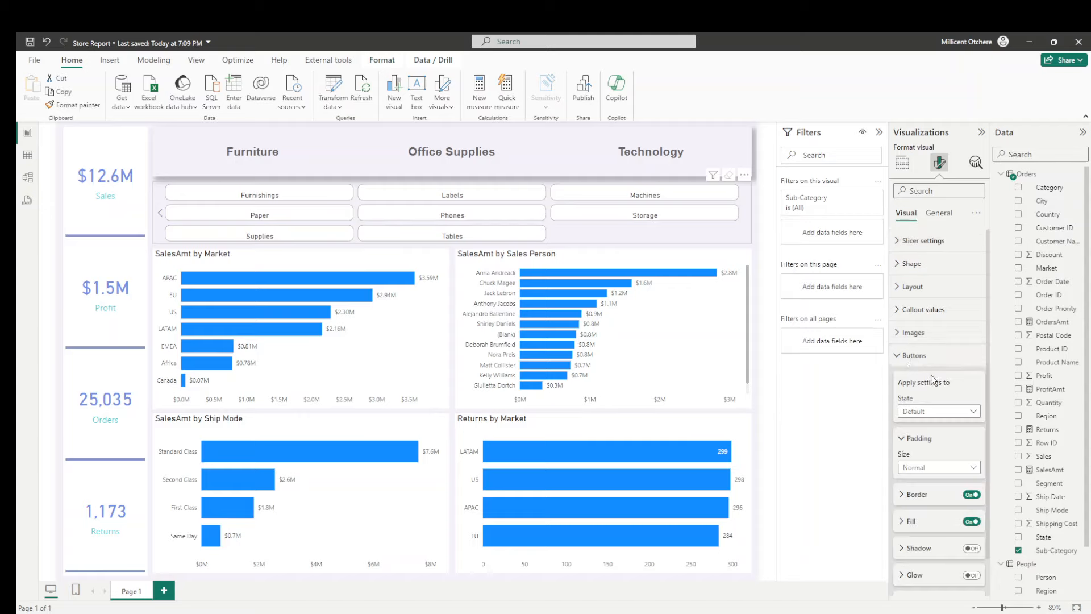
click(914, 522)
scroll(926, 455, down, 3)
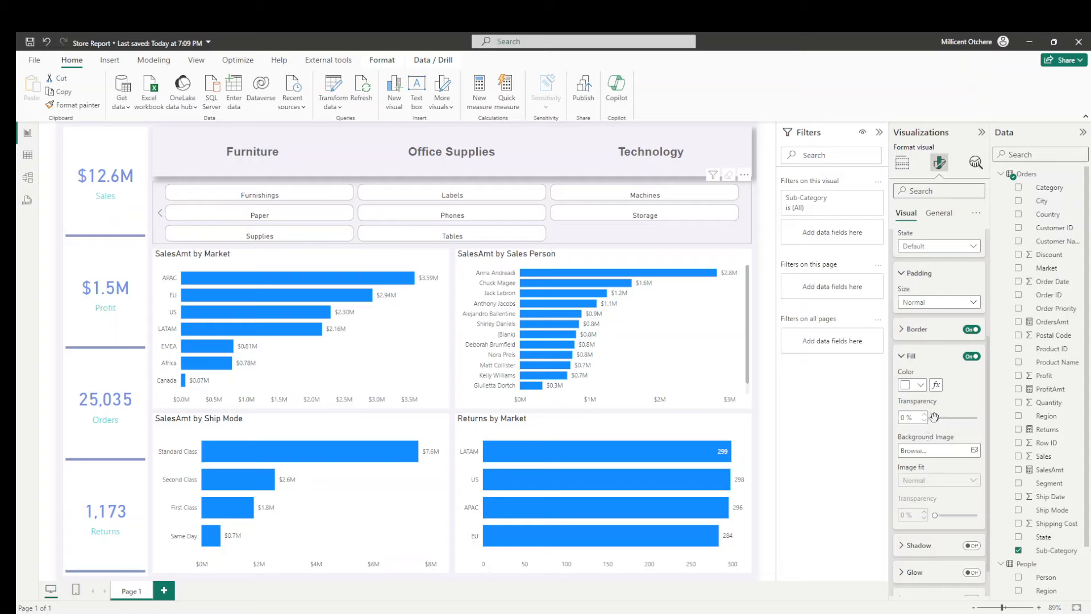
drag(935, 418, 979, 418)
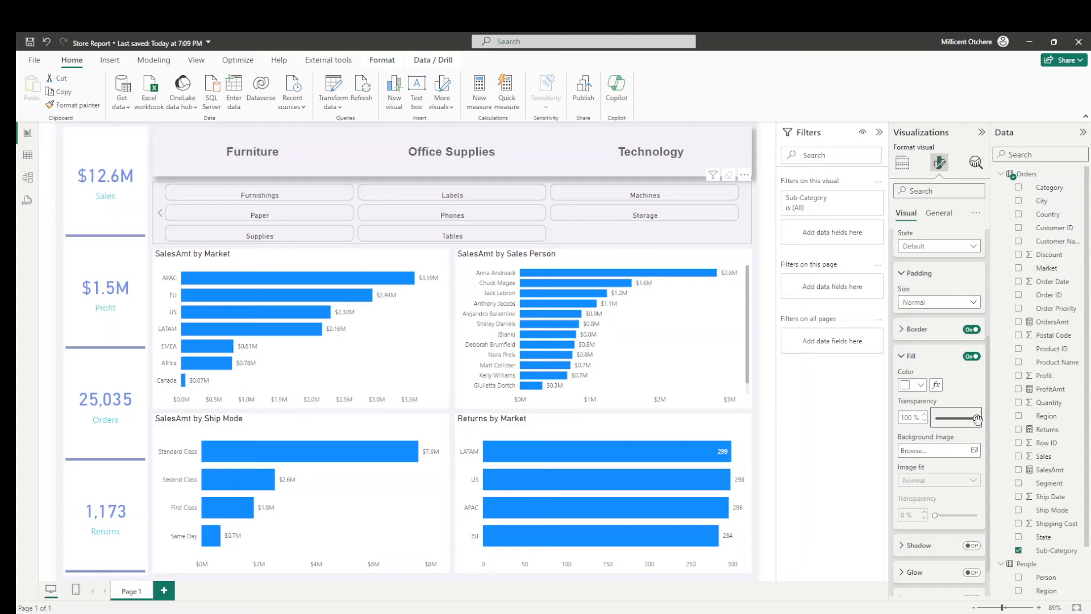
- Set the Sub-Category slicer's callout values to dark grey with font size 13 for the Default state
scroll(973, 427, up, 1)
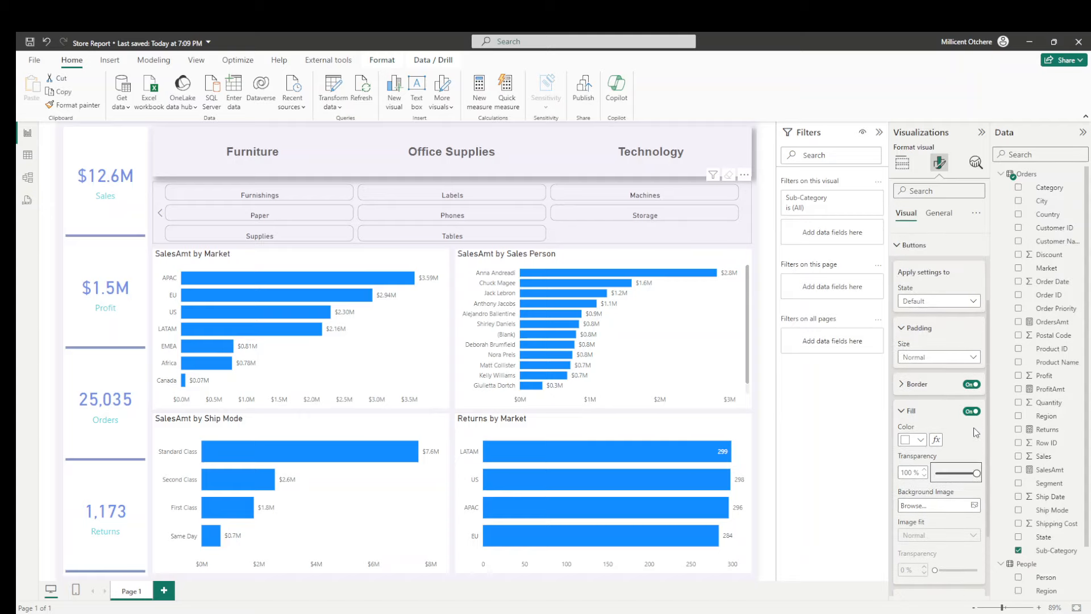
scroll(973, 428, up, 2)
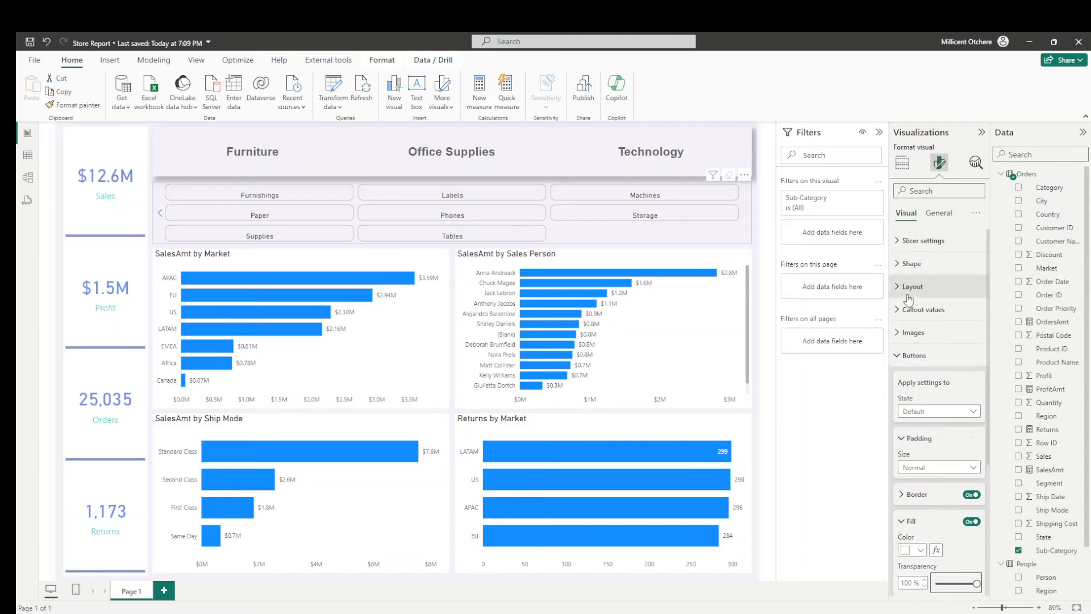
click(906, 320)
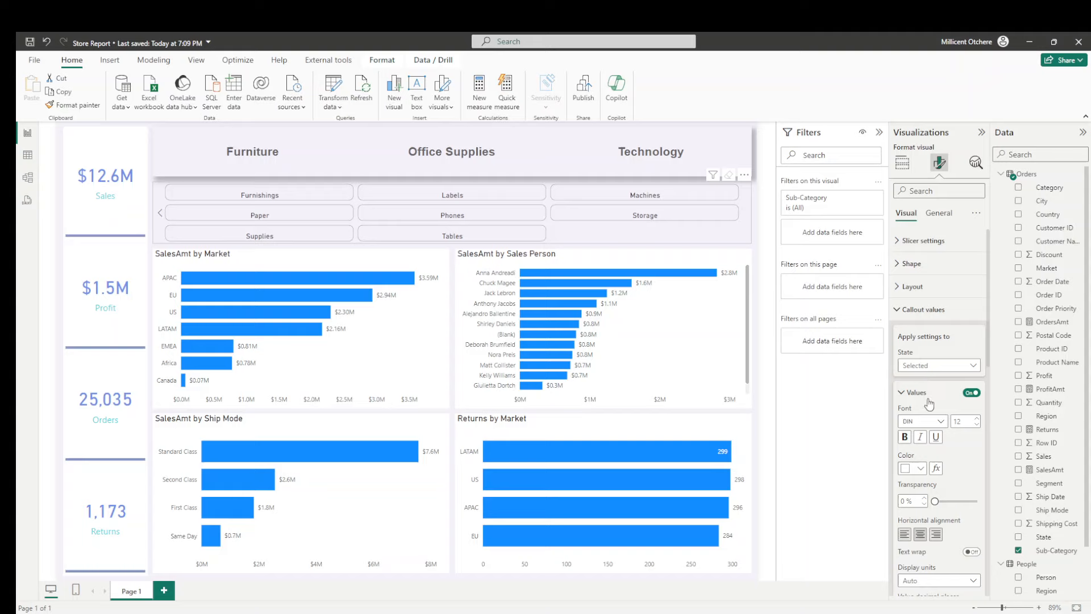
scroll(928, 401, down, 3)
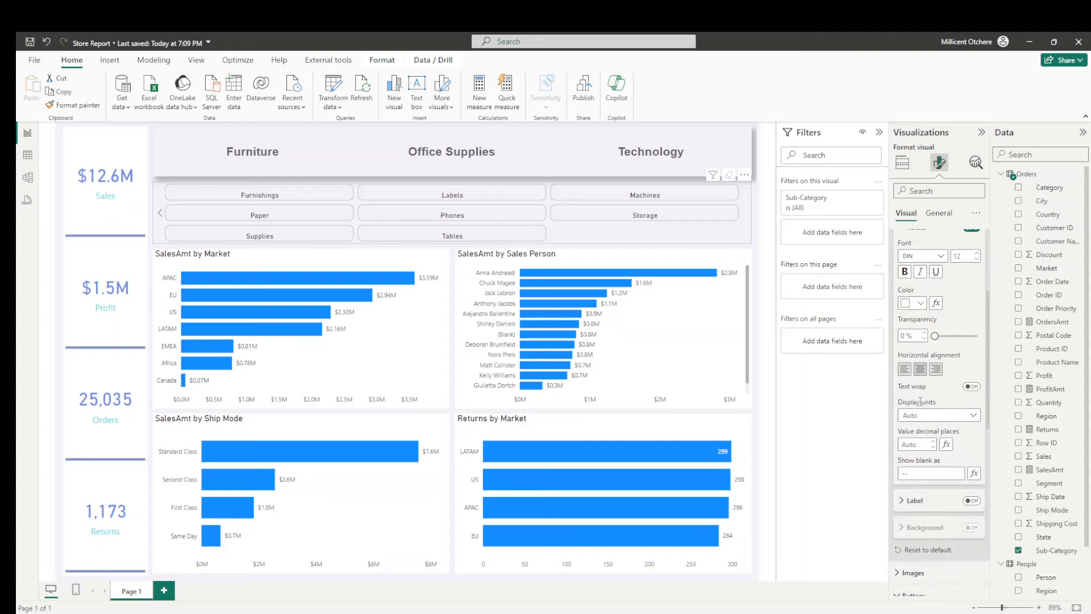
scroll(922, 406, up, 2)
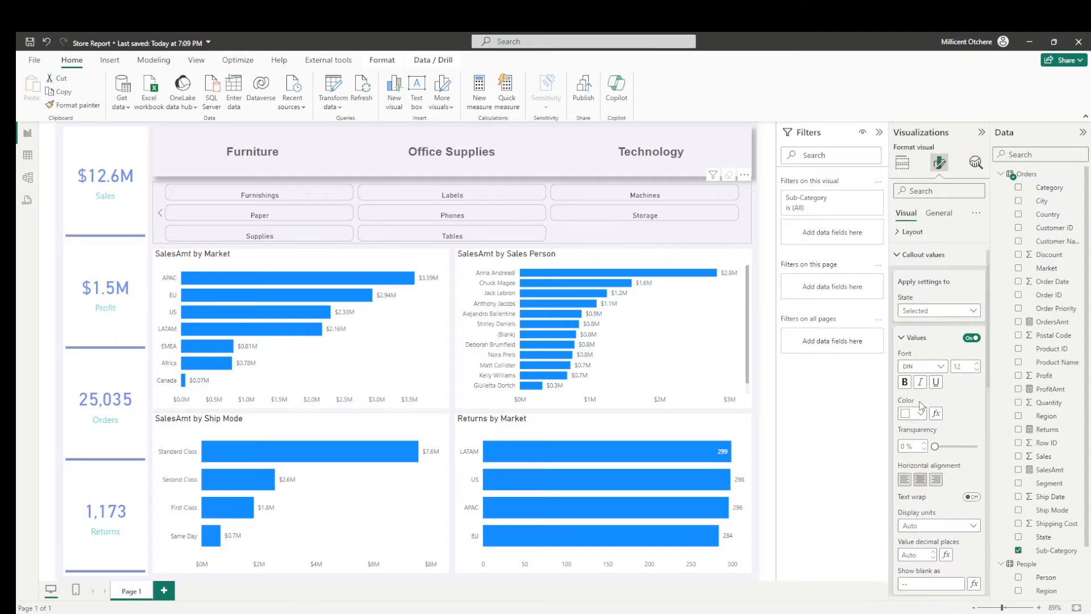
click(939, 311)
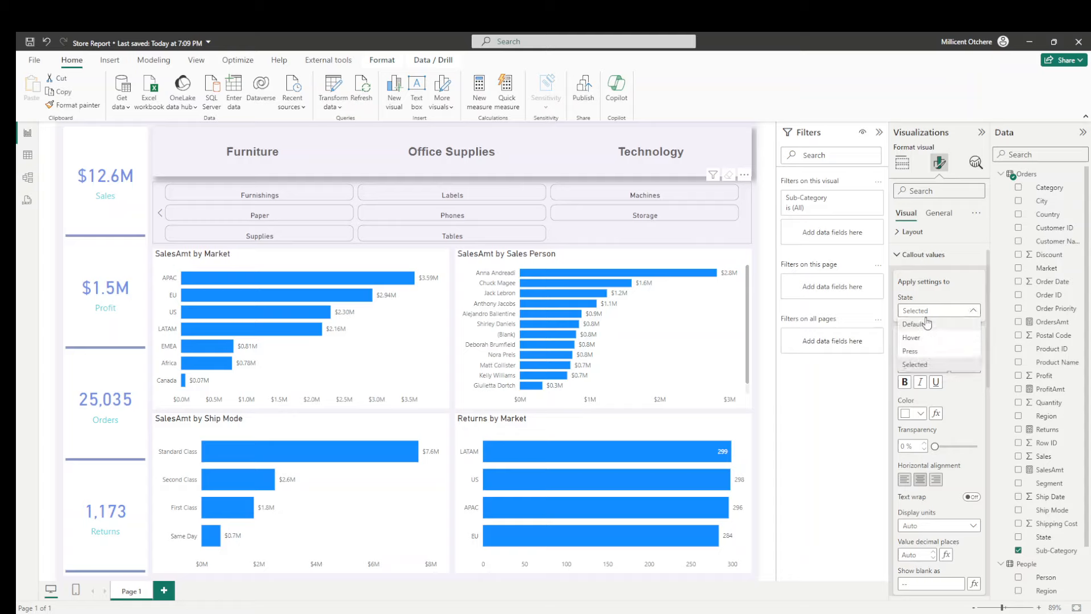
click(926, 324)
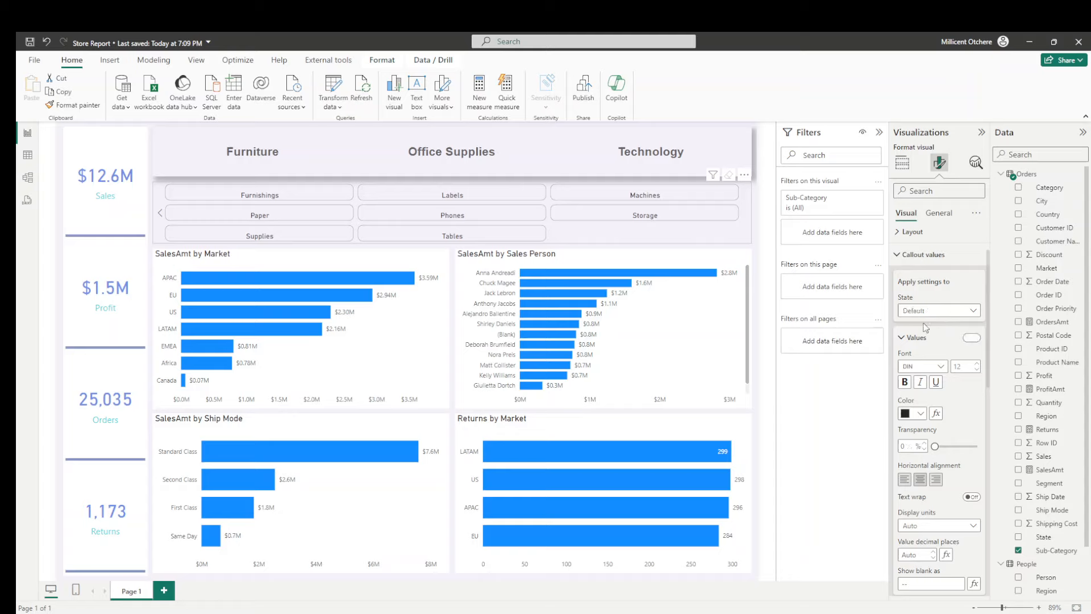
click(921, 415)
click(913, 366)
click(978, 364)
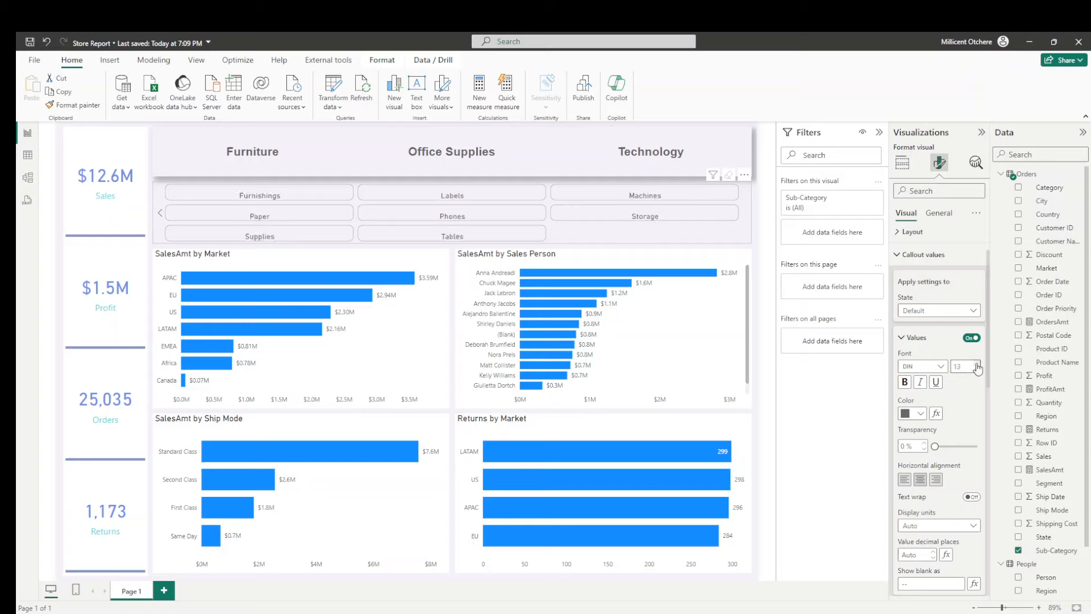
click(160, 213)
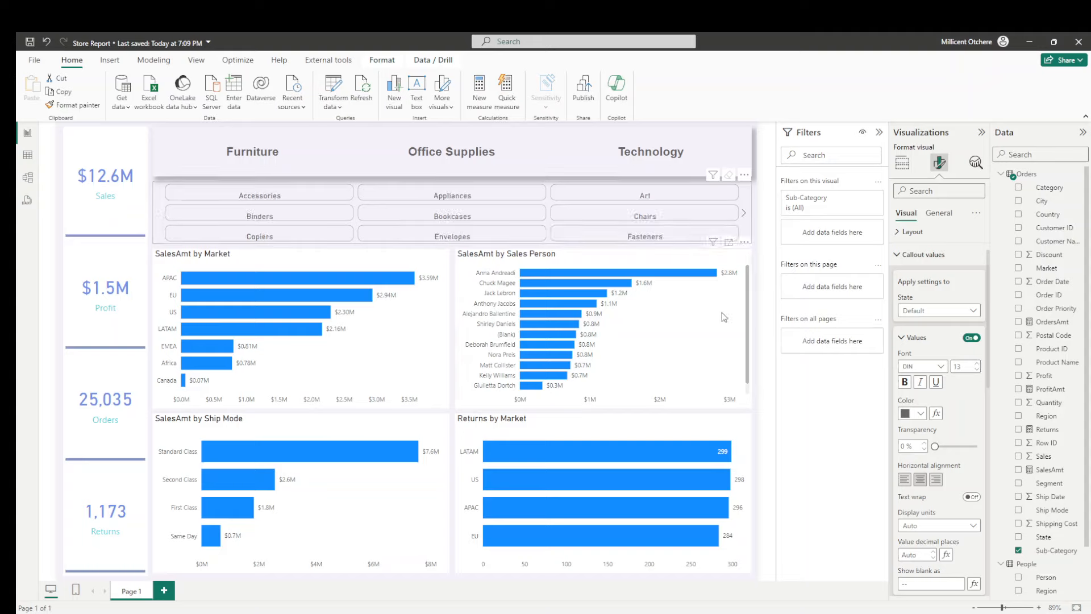
click(757, 316)
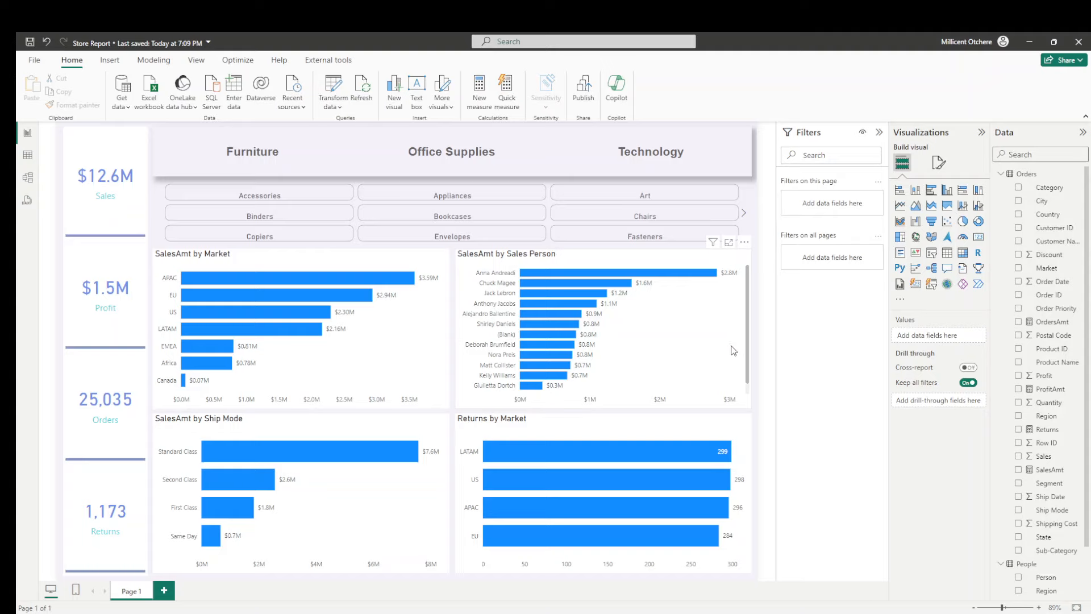
- Rename the SalesAmt field on the X-axis of the SalesAmt by Market chart as Sales
click(406, 385)
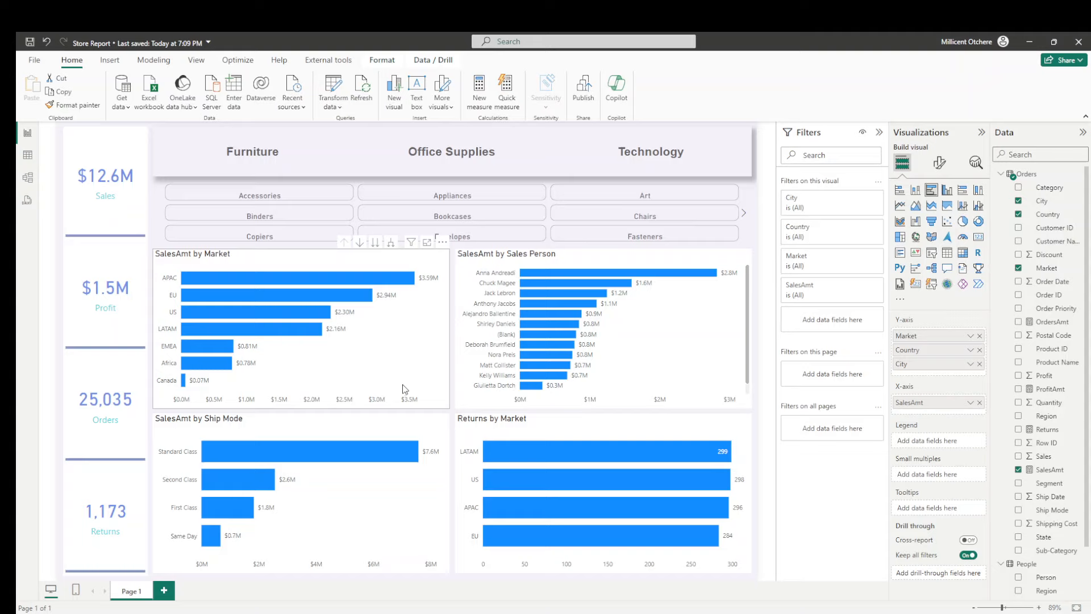
click(940, 163)
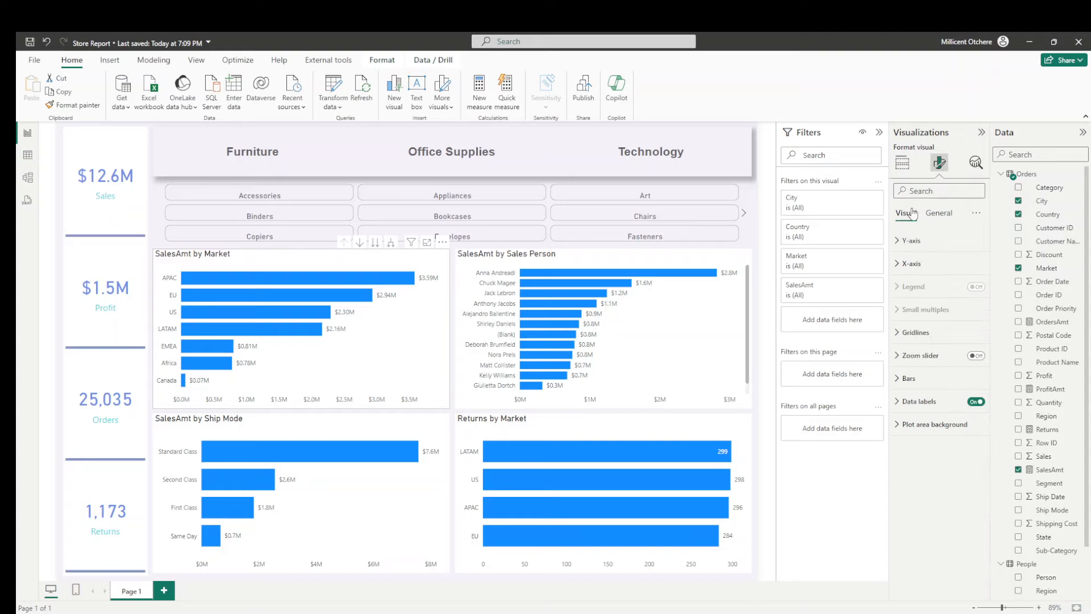
click(902, 163)
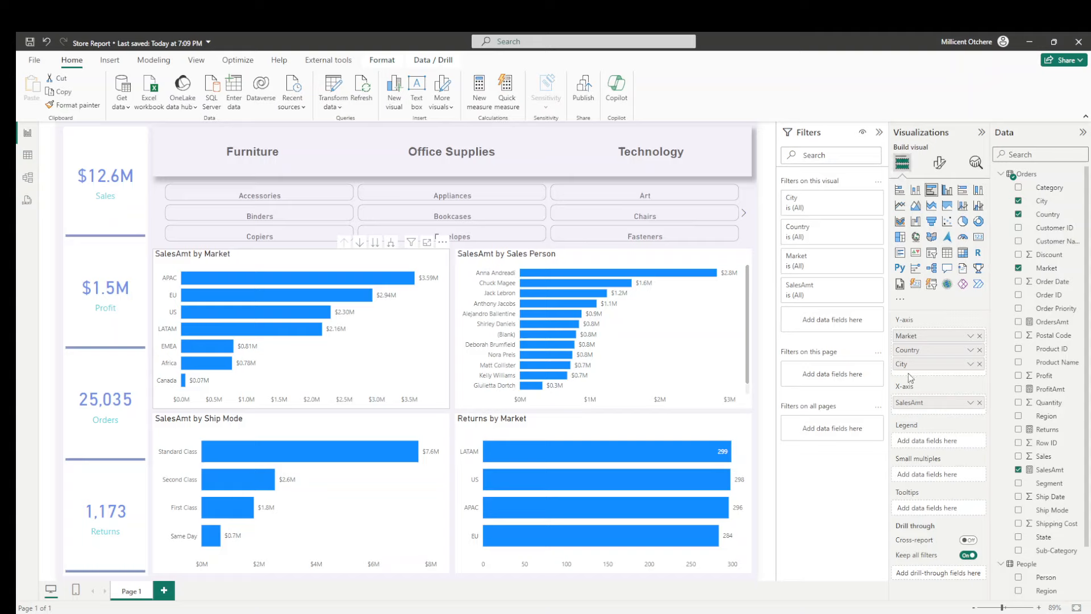
double_click(927, 402)
click(930, 401)
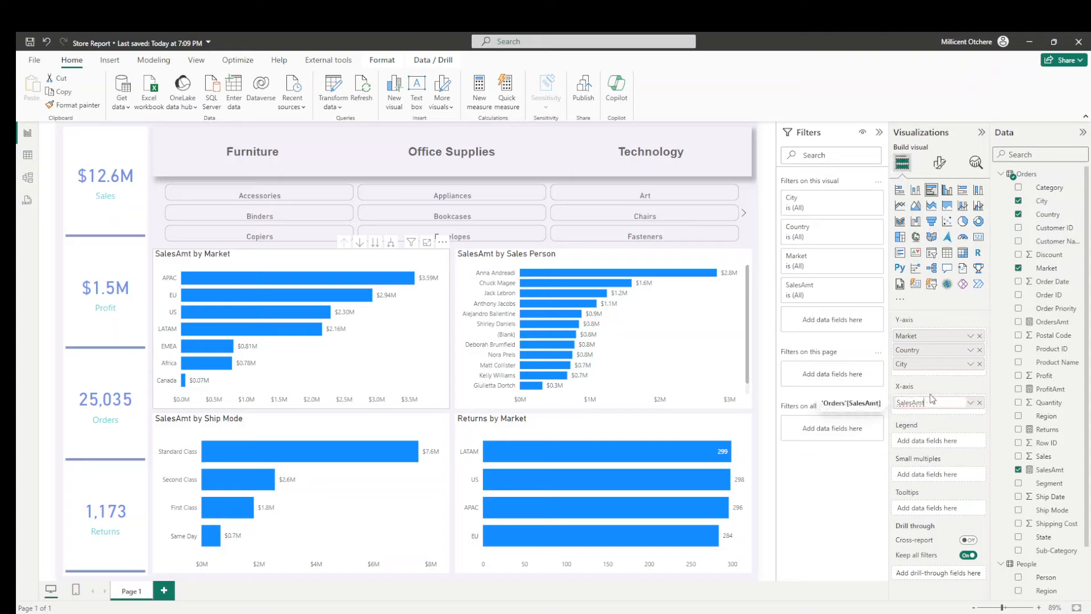
key(BackSpace)
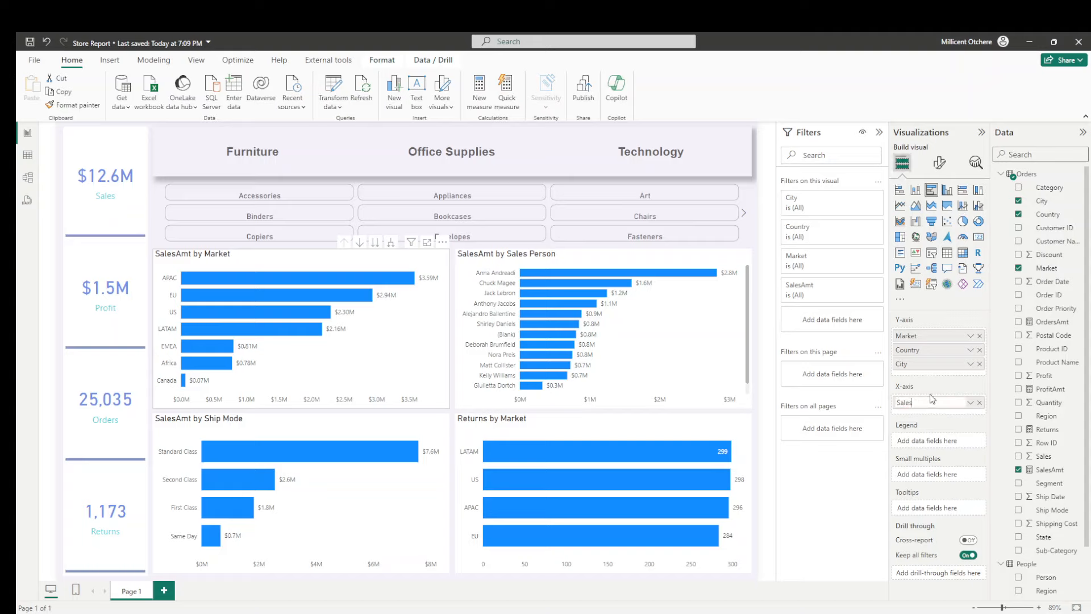
key(Return)
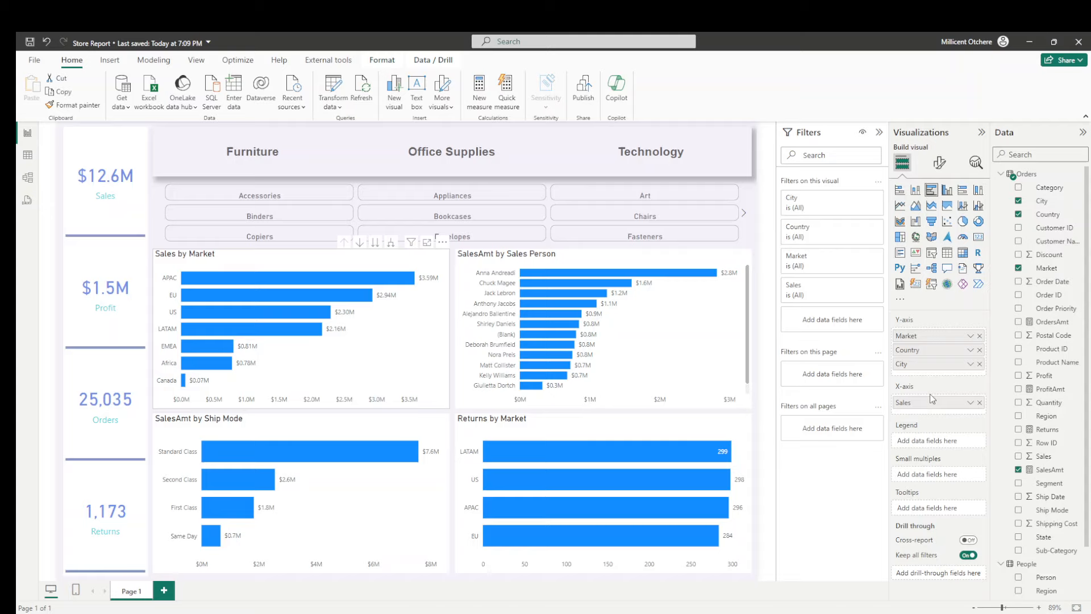
- Set the background transparency of the Sales by Market chart to 100%
click(939, 165)
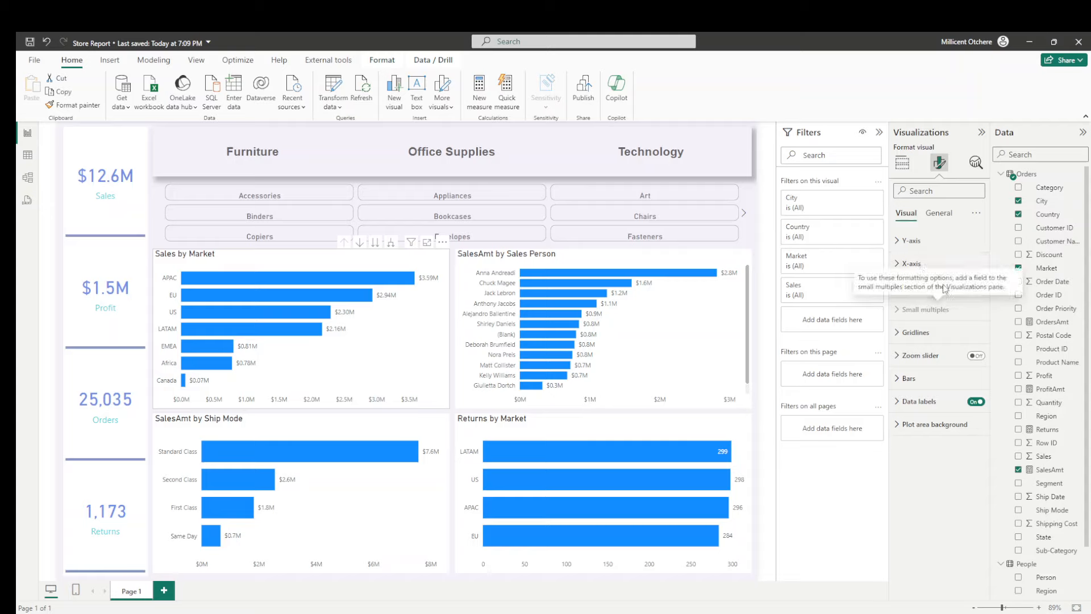
click(939, 213)
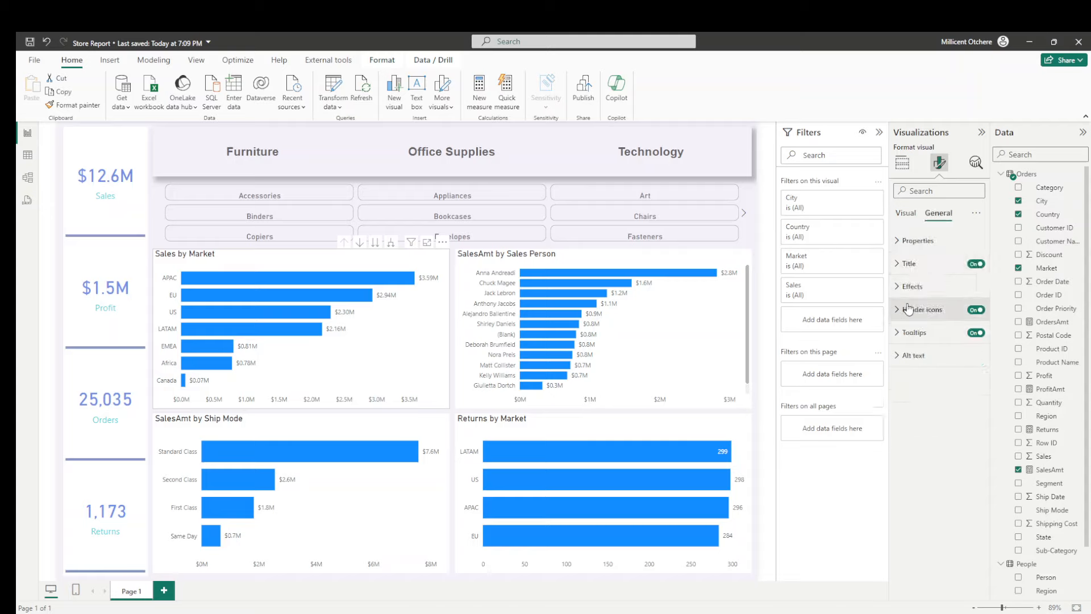
click(922, 287)
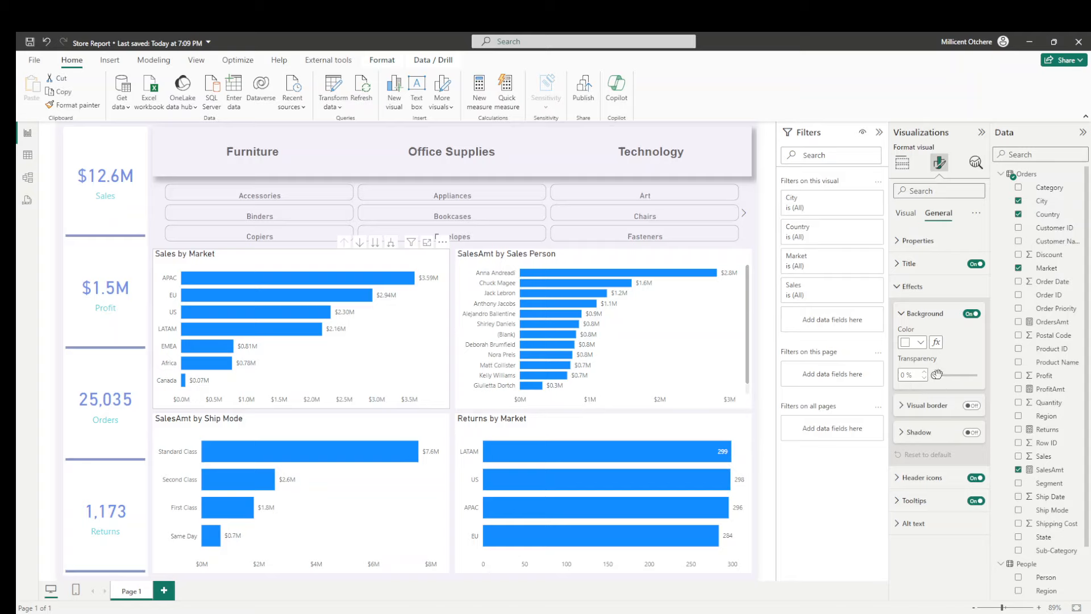
drag(937, 374, 978, 374)
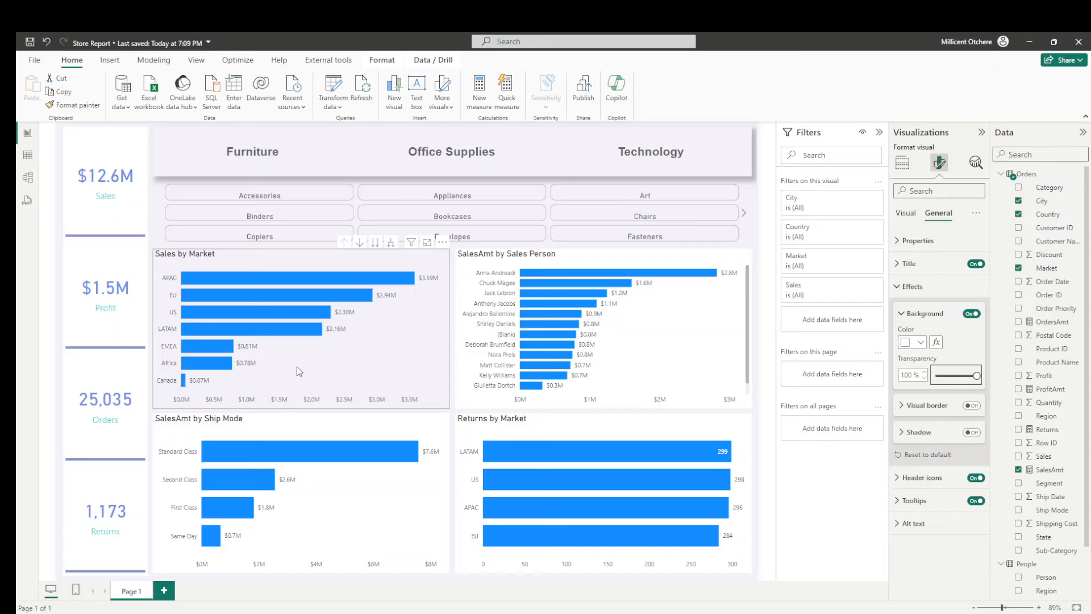
- Turn off the X-axis values of the Sales by Market chart
click(906, 219)
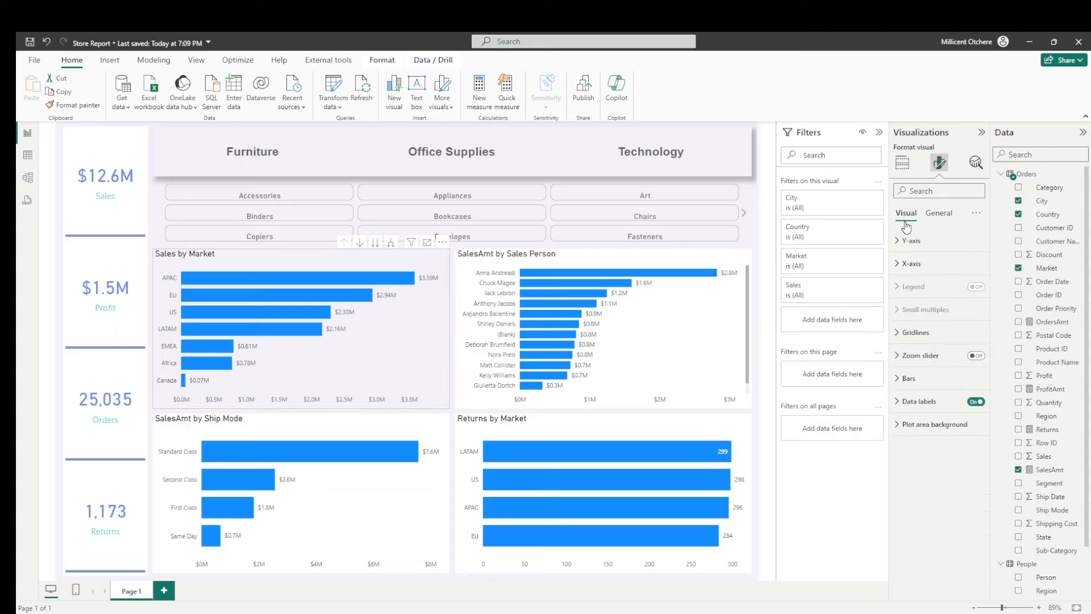
click(908, 263)
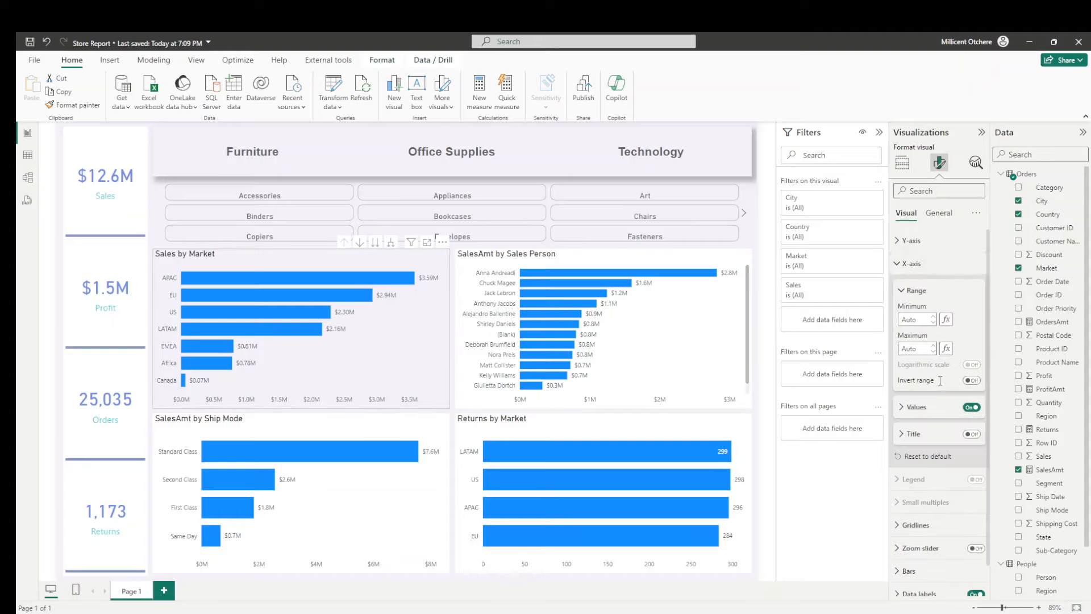
click(972, 407)
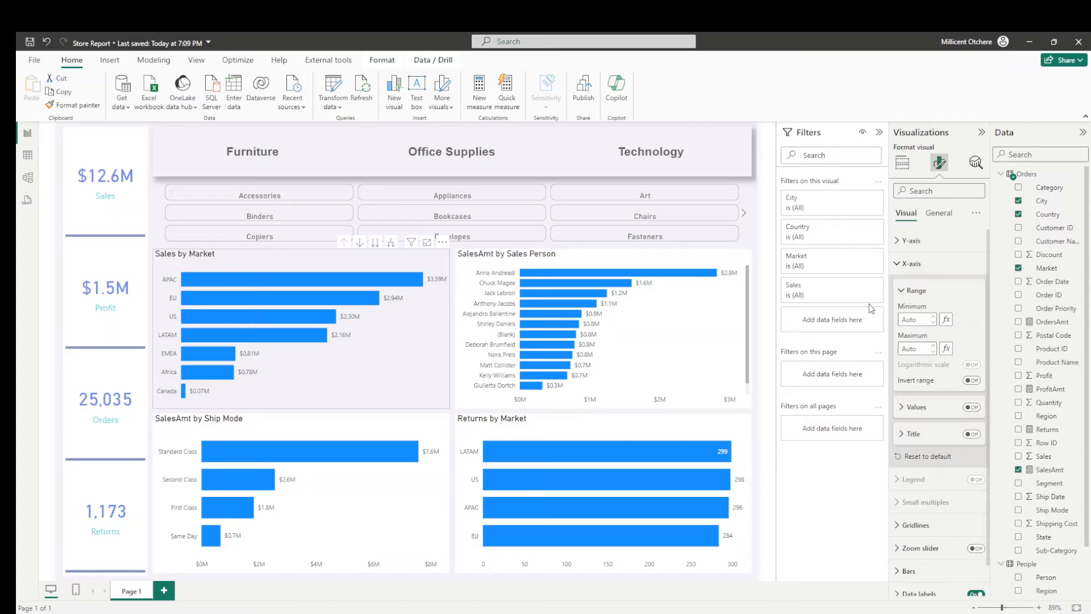
- Set the Sales by Market chart's title text colour to #3D52A0 and its font to Arial
click(945, 220)
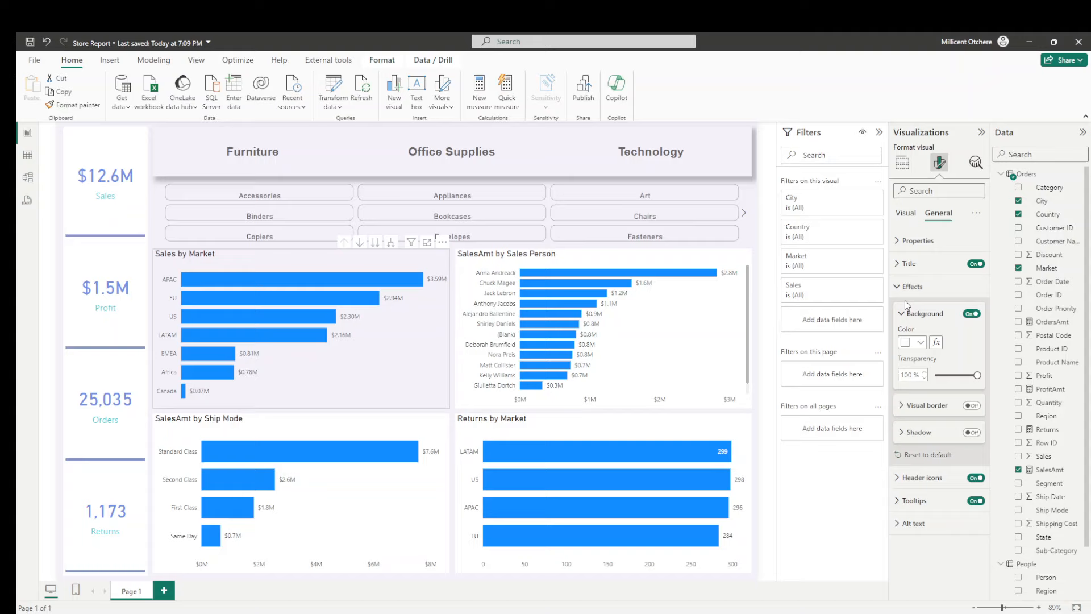
click(915, 264)
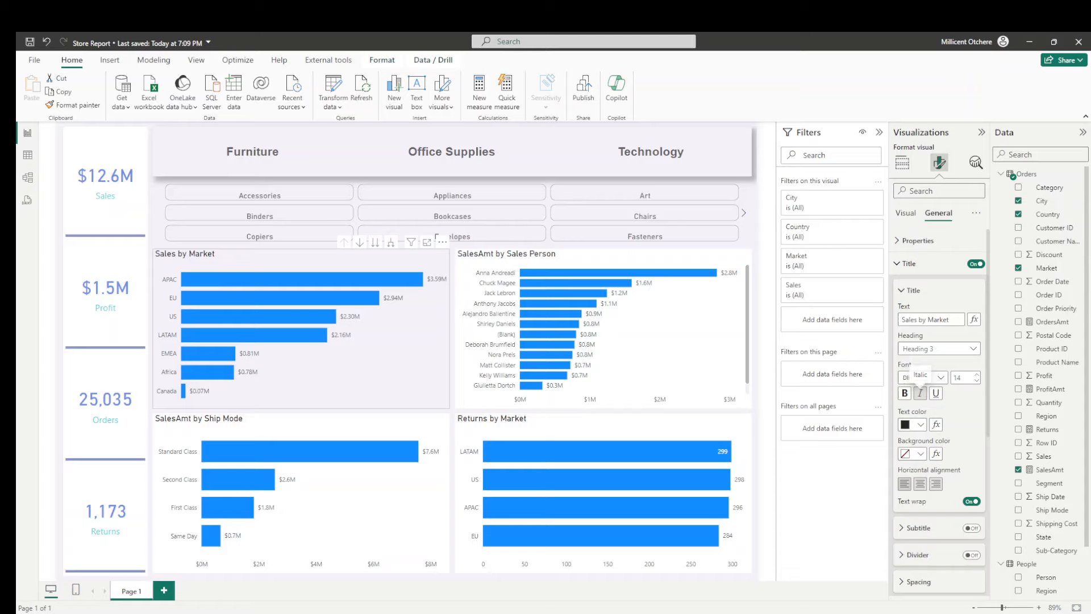
click(920, 424)
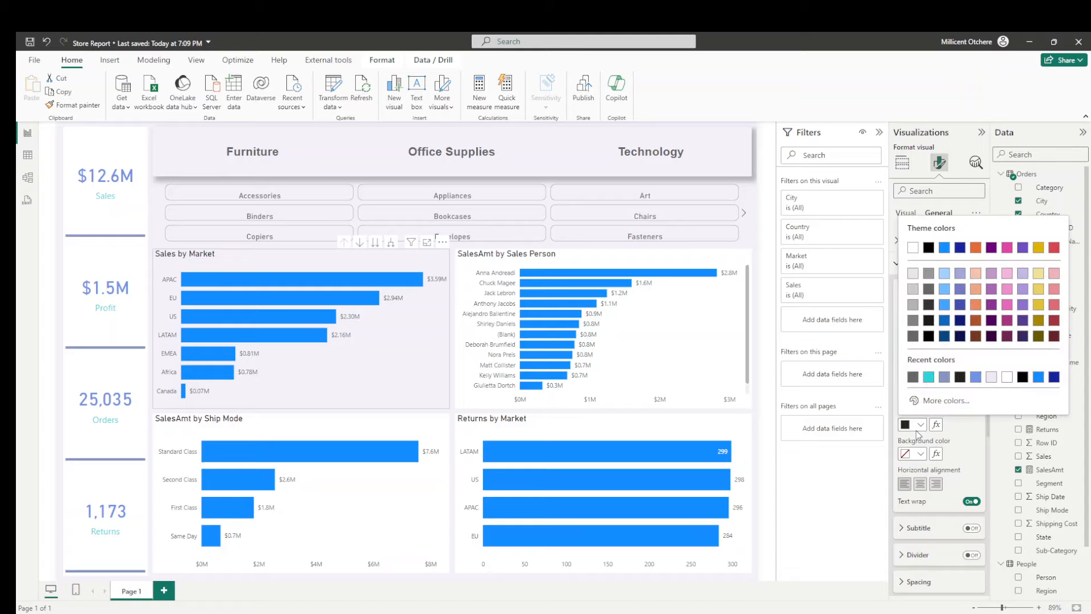
click(937, 400)
text(#3D52A0)
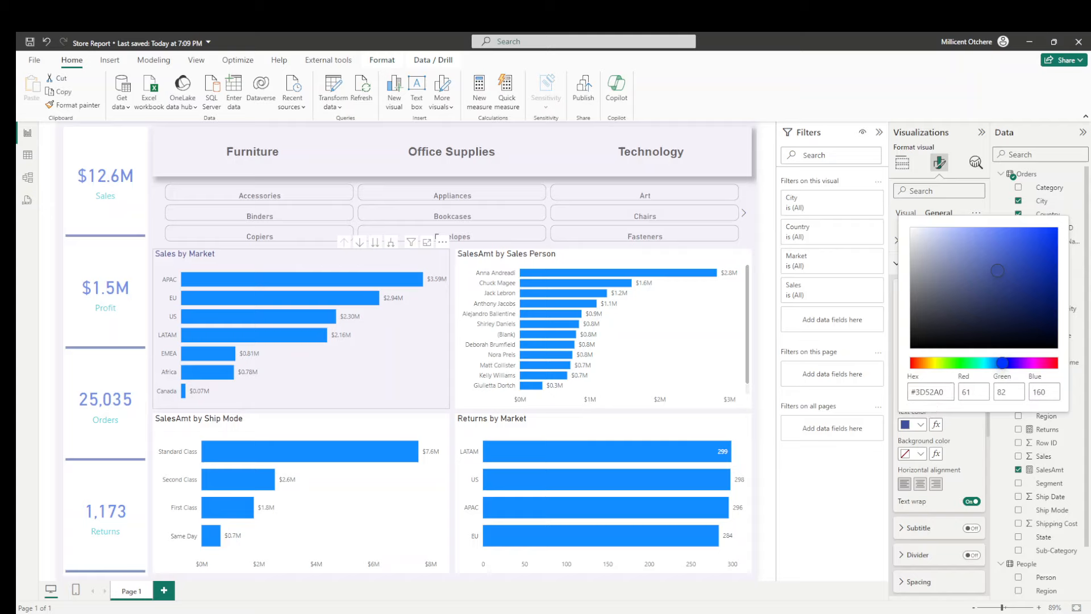
click(848, 492)
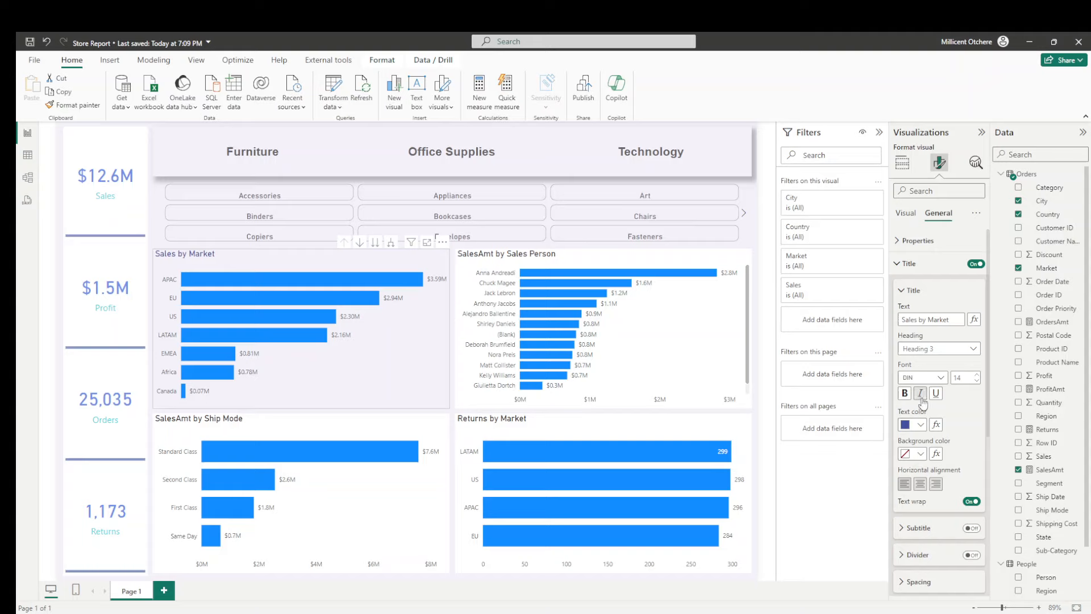
click(922, 378)
click(923, 391)
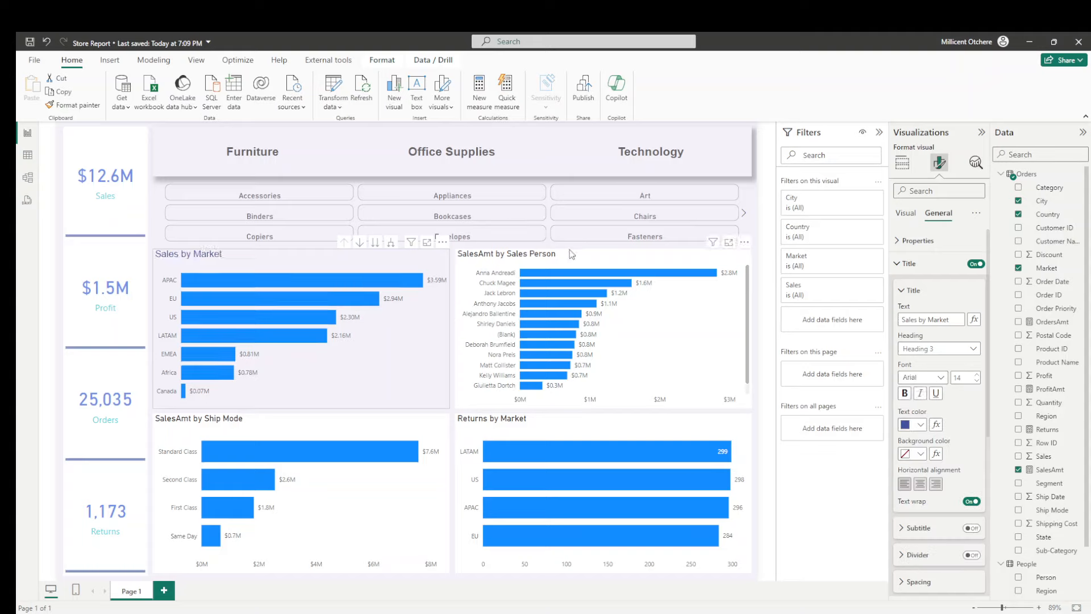
- Turn on the shadow effect of the Sales by Market chart
click(583, 259)
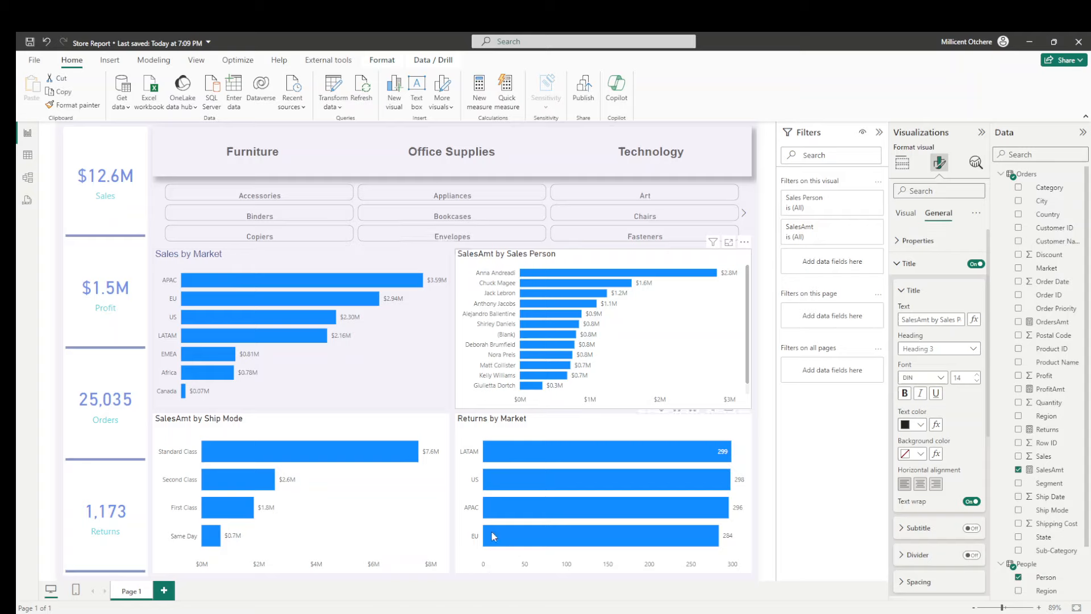
click(455, 416)
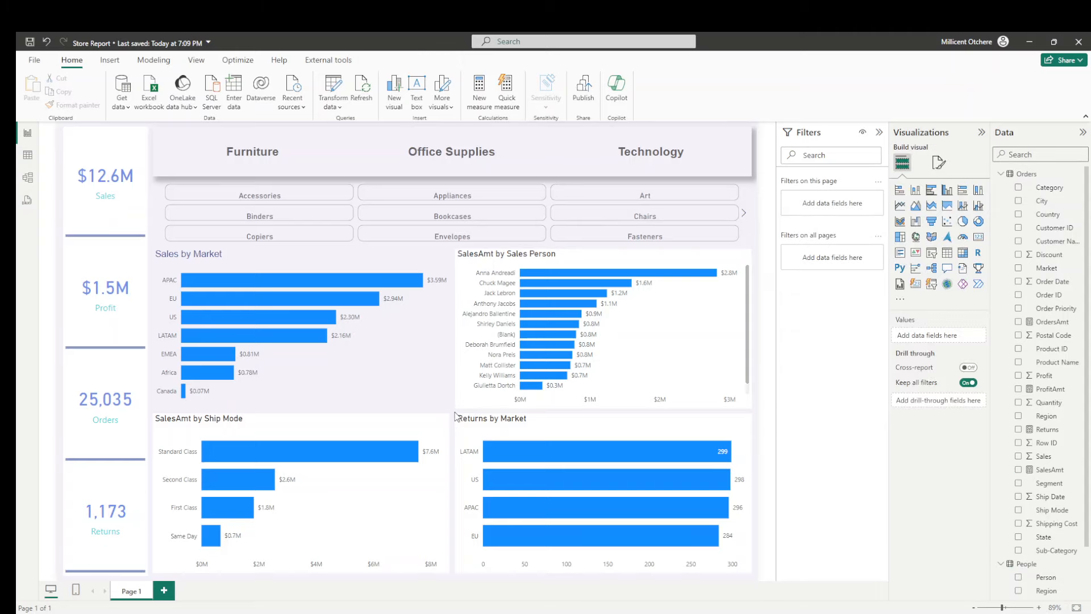
click(431, 384)
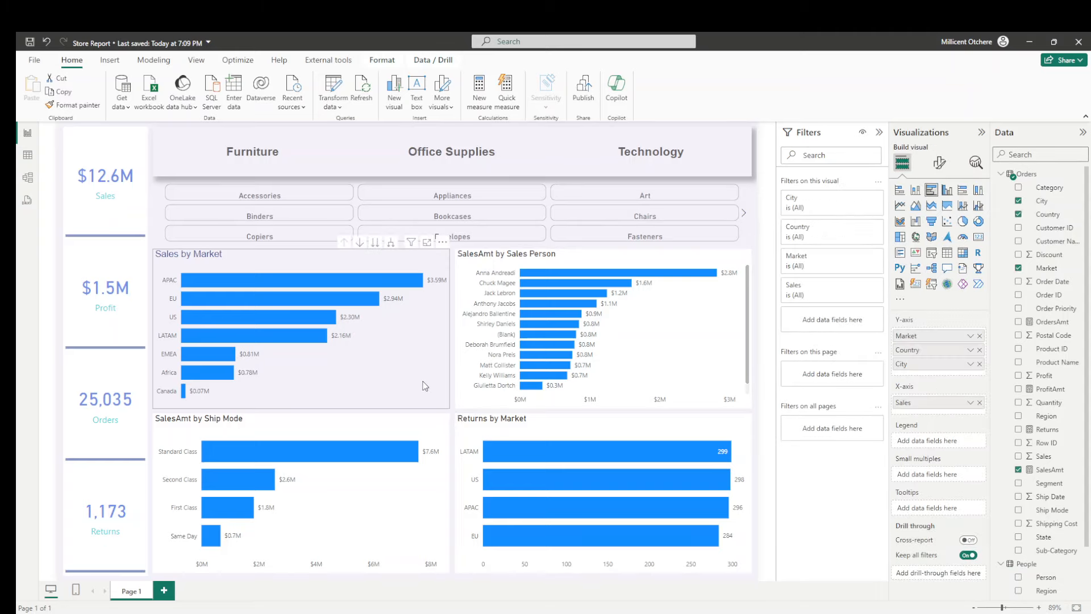
click(939, 163)
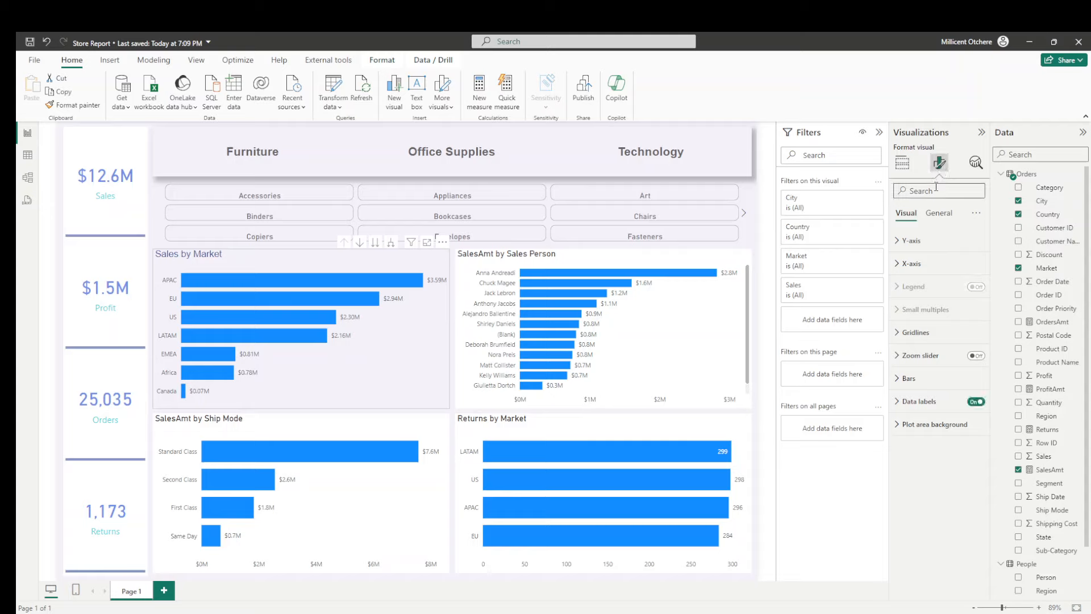
click(939, 213)
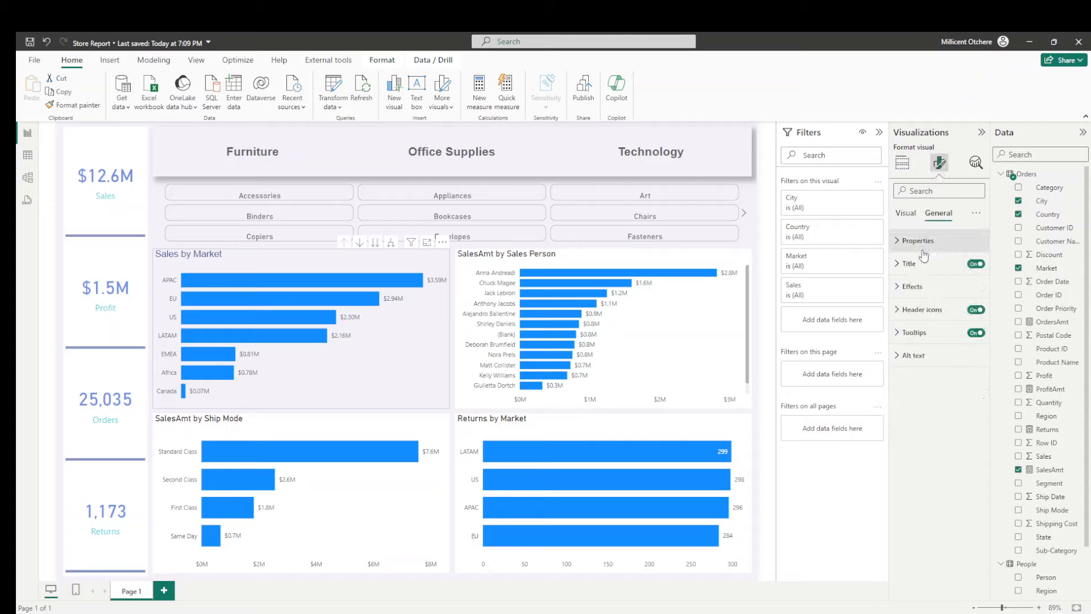
click(916, 287)
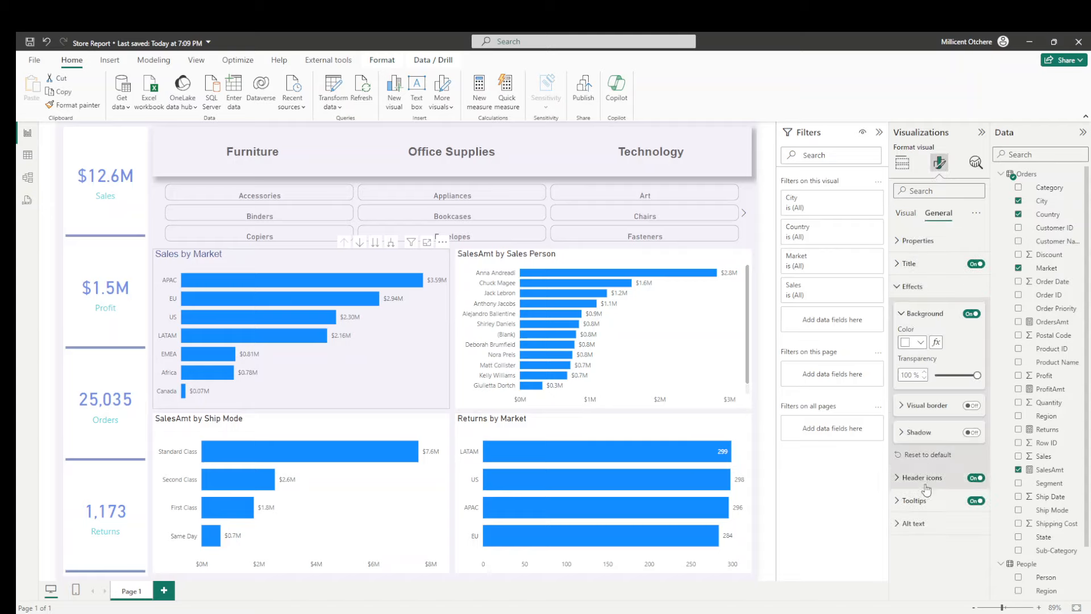
click(973, 434)
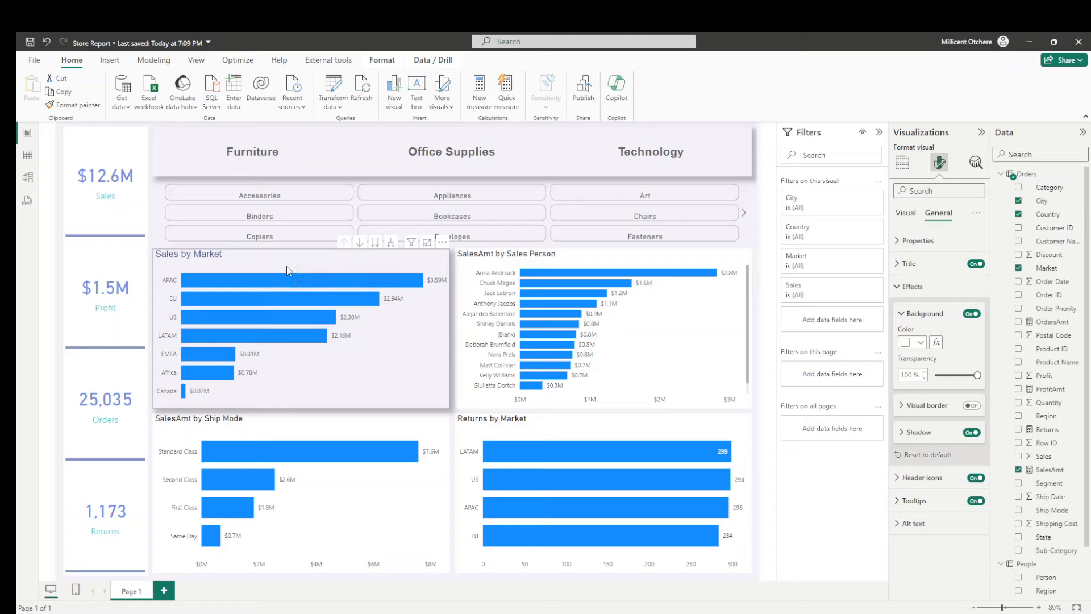
click(921, 343)
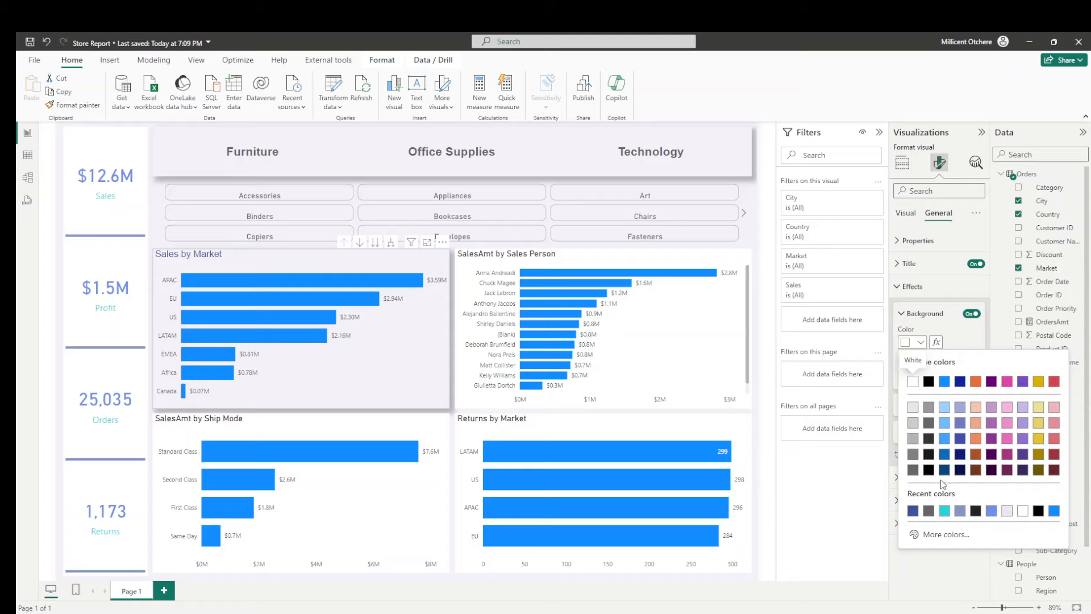
click(941, 535)
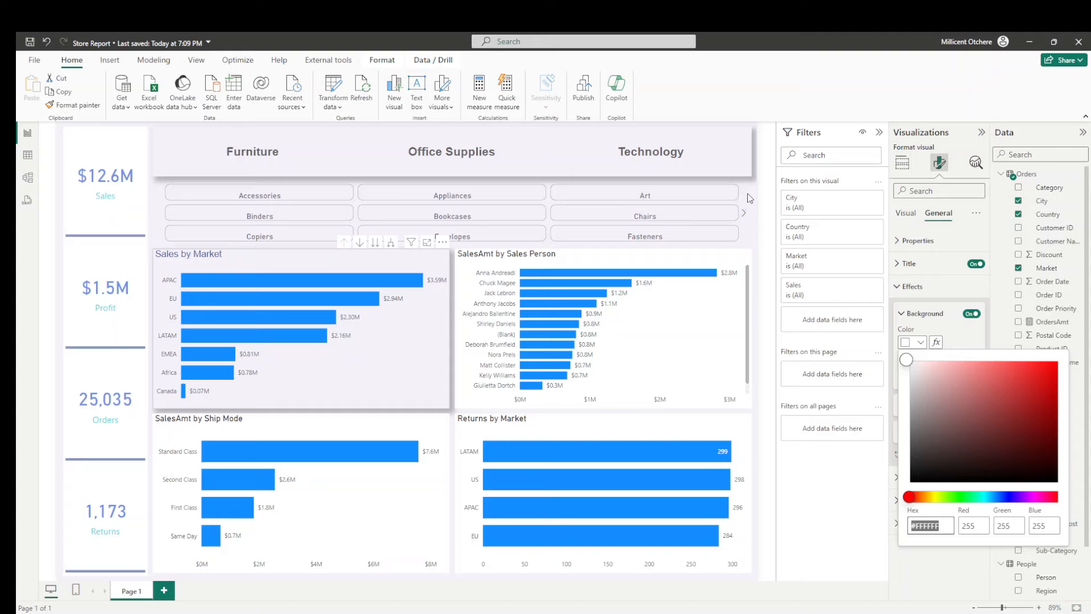
key(Escape)
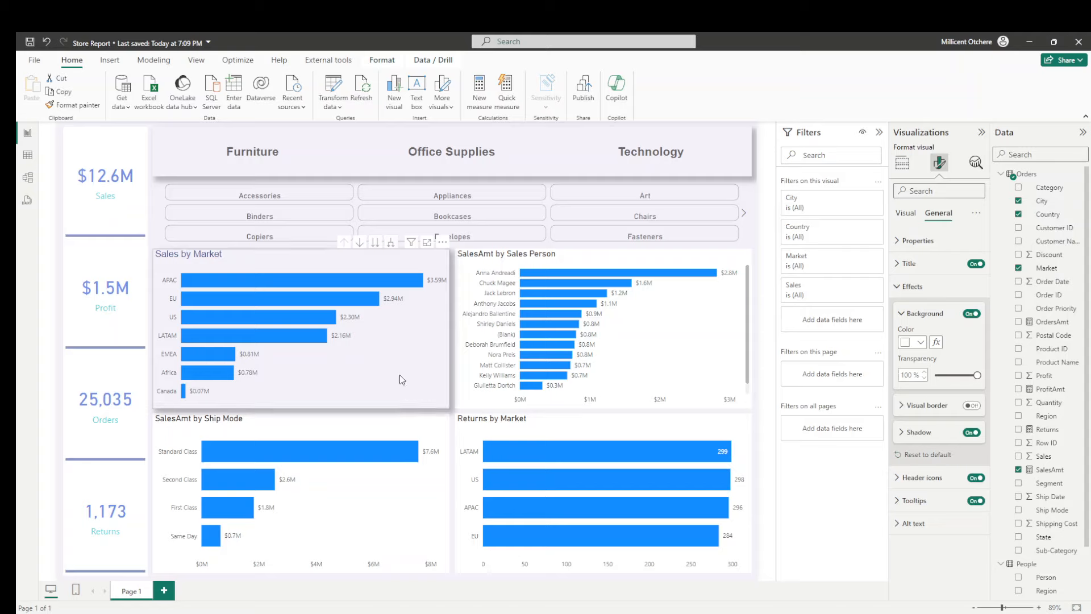
- Set the bar colour of the Sales by Market chart to #3D52A0 for all categories
click(906, 213)
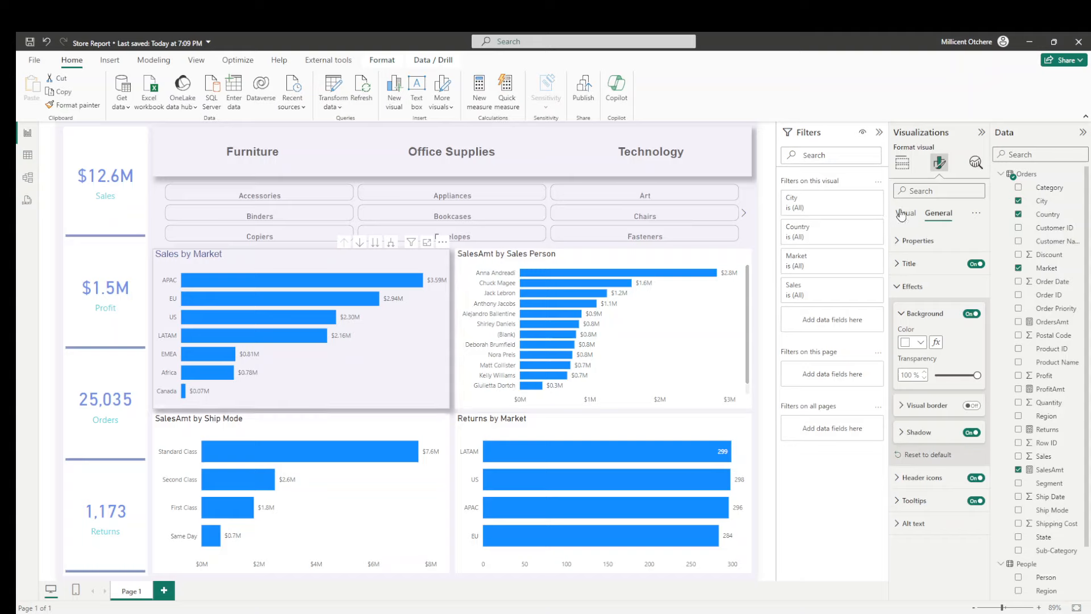
click(907, 378)
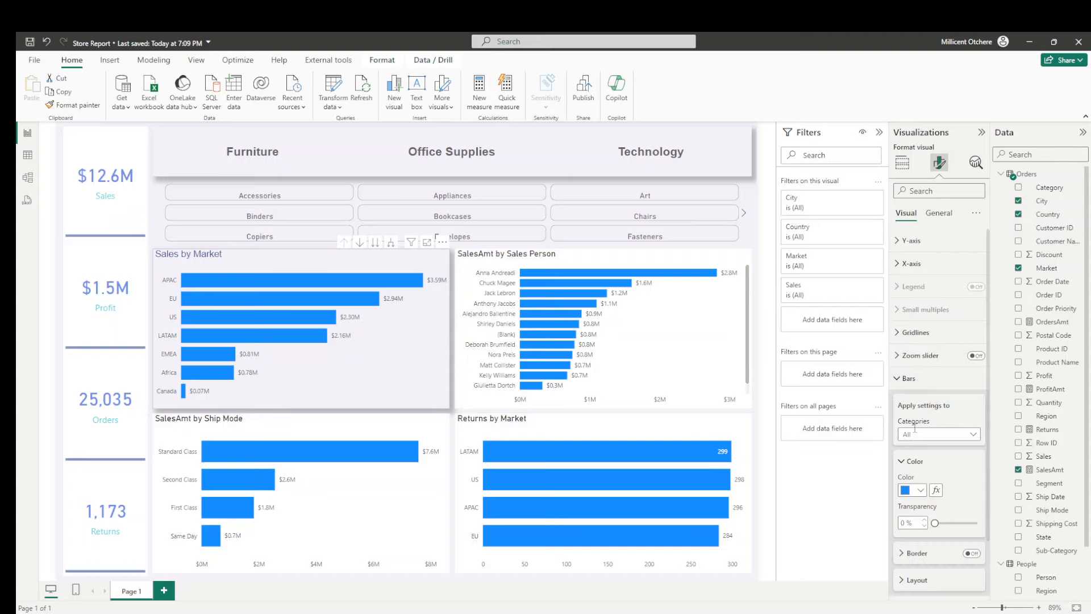
click(921, 491)
click(940, 466)
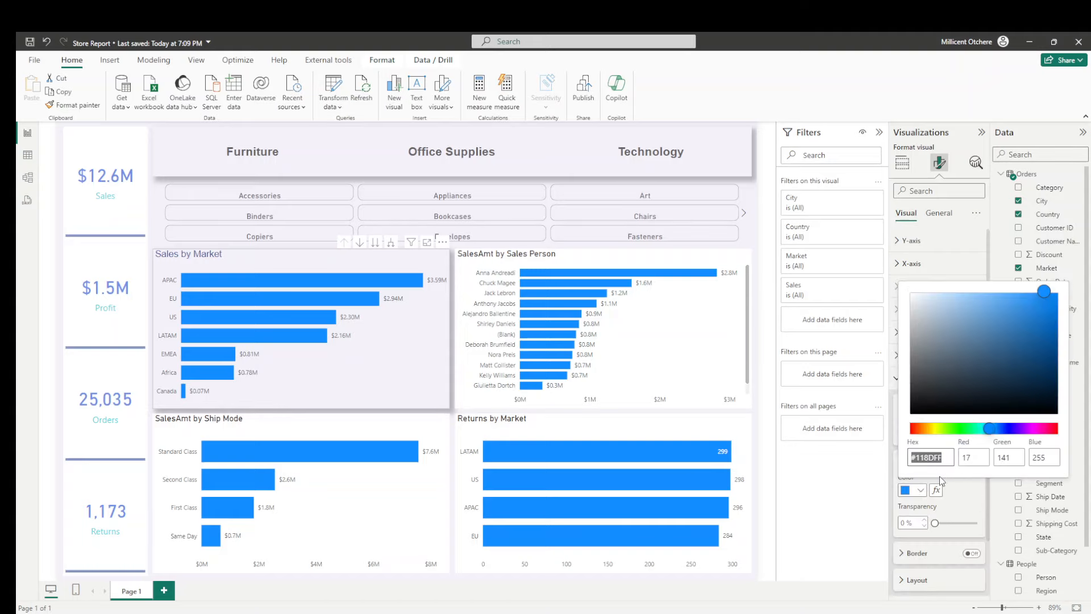
text(#3D52A0)
key(Return)
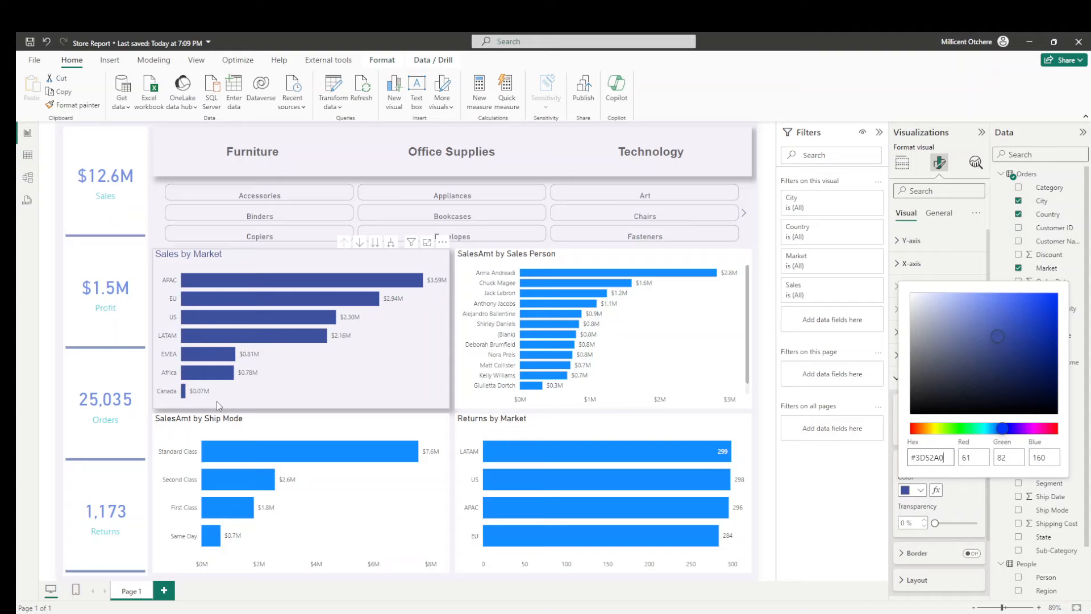
click(312, 372)
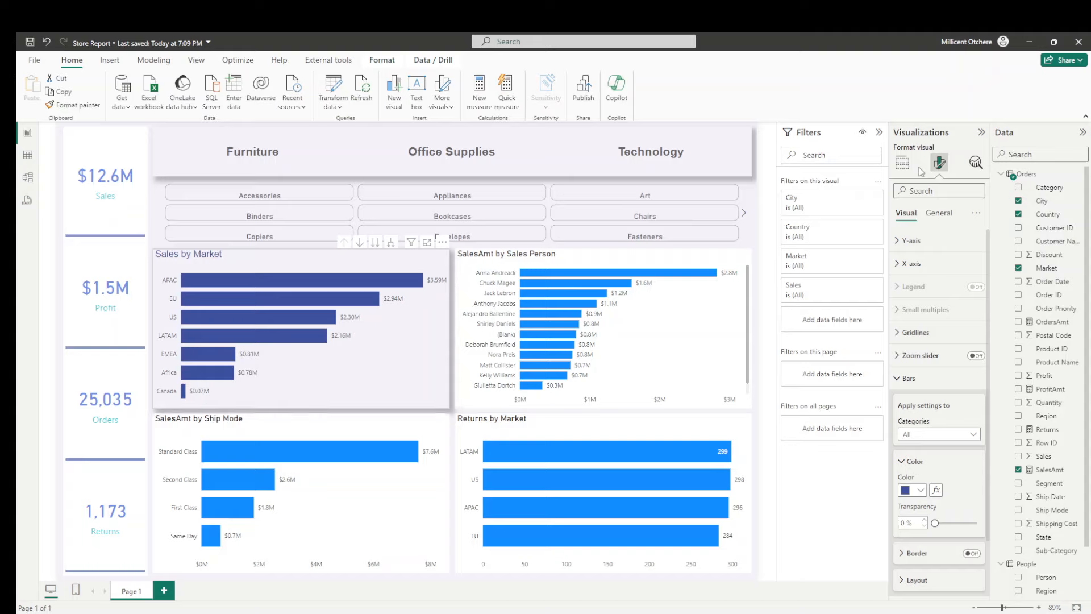
- Set the data label position of the Sales by Market chart to Inside end
click(908, 378)
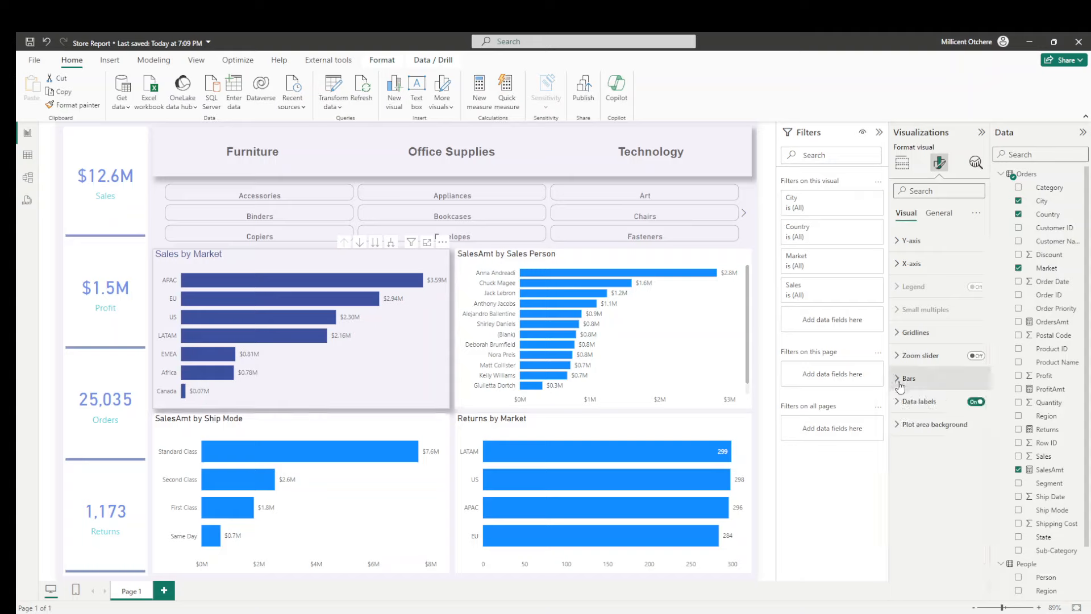
click(913, 402)
scroll(915, 407, down, 5)
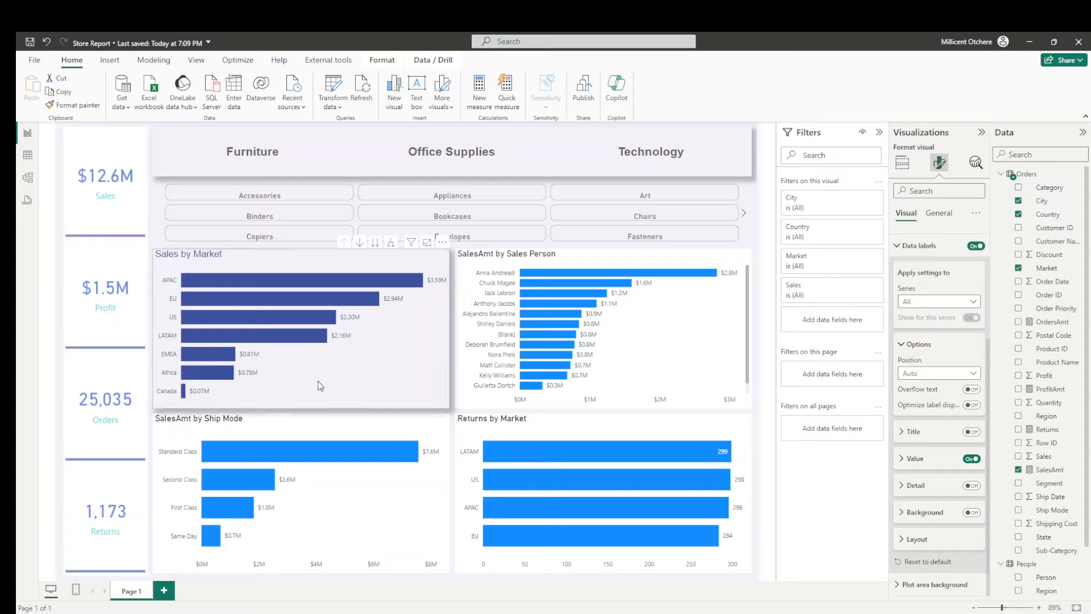
click(952, 375)
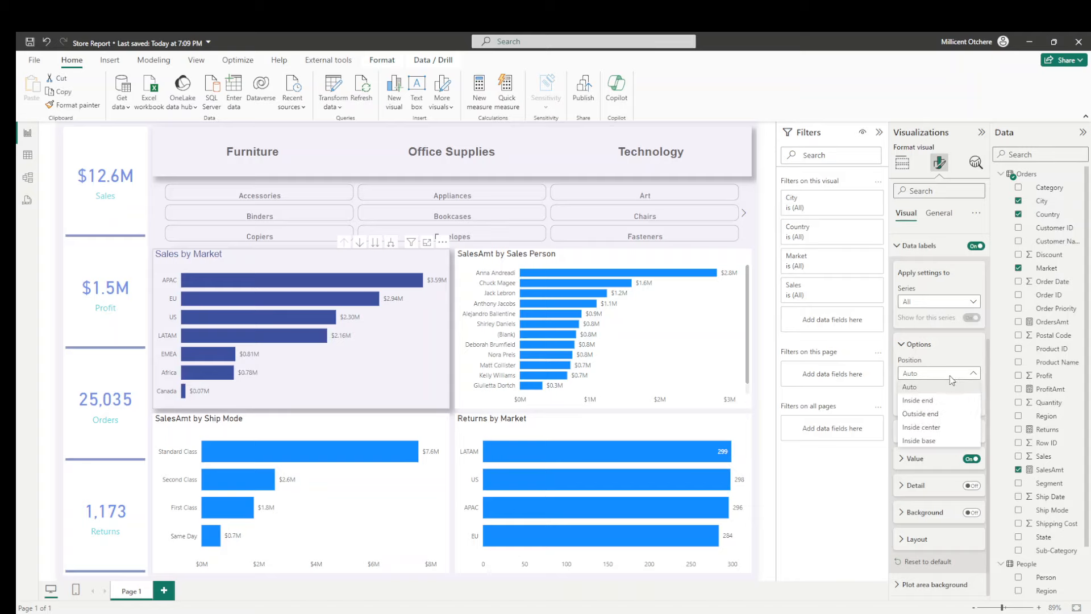
click(933, 401)
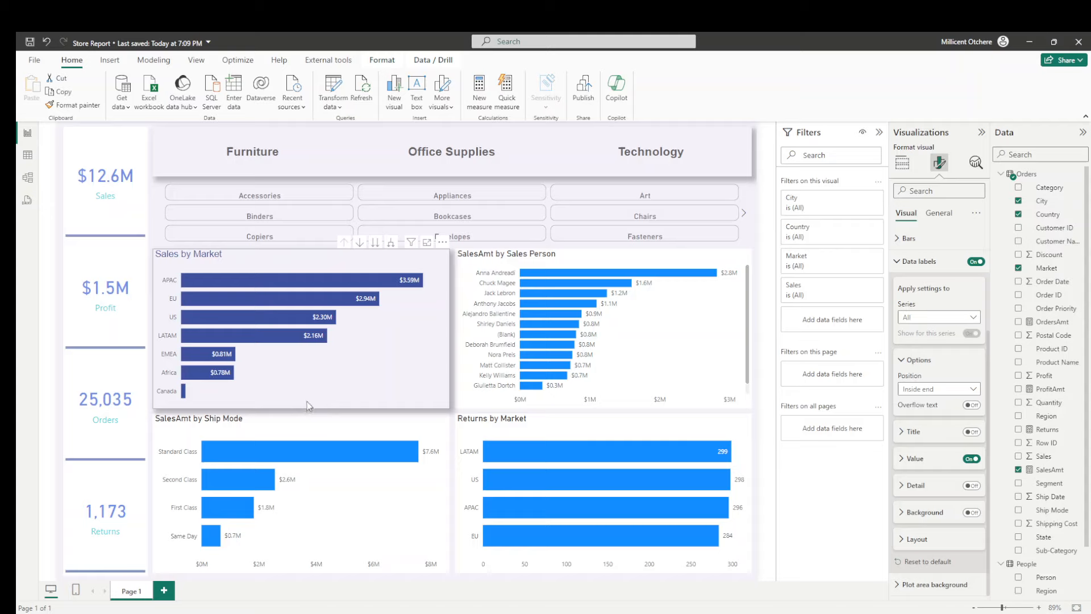
- Copy the formatting of the Sales by Market chart onto the SalesAmt by Sales Person chart with Format painter
click(74, 105)
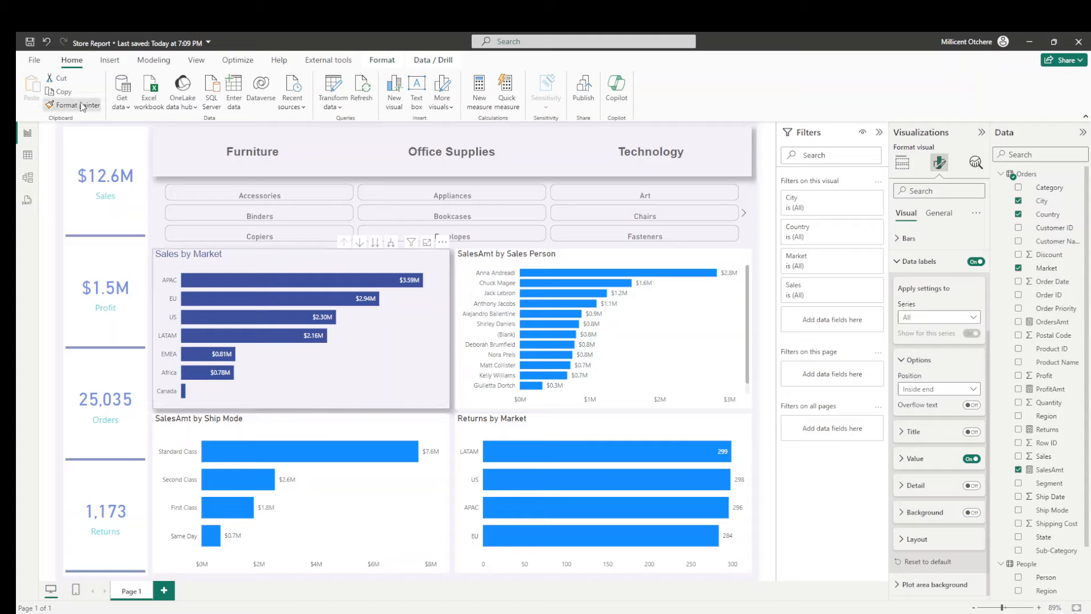
click(682, 339)
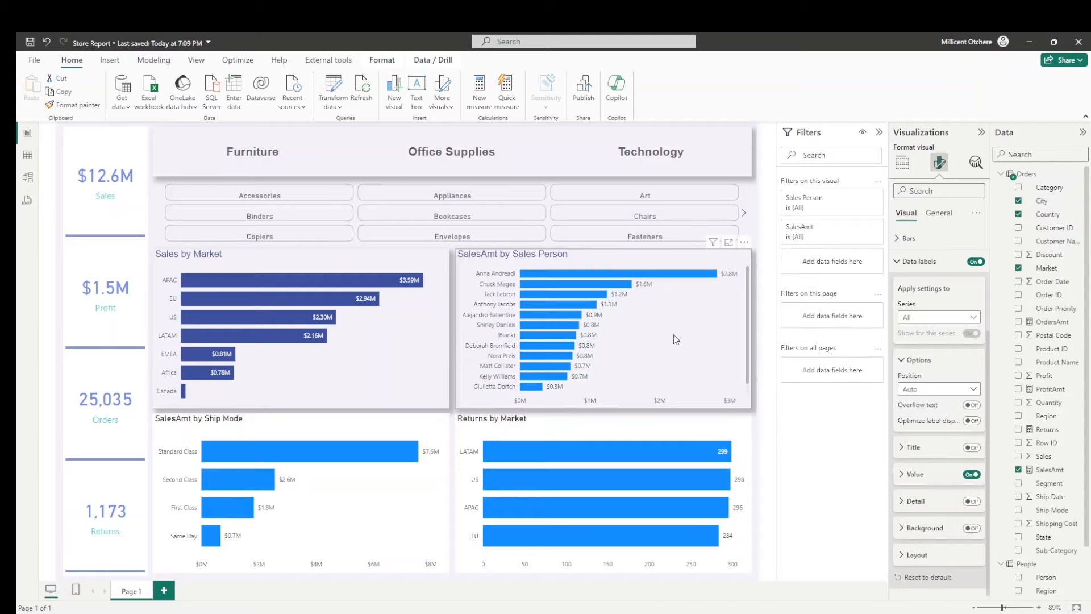
- Rename the SalesAmt value field of the SalesAmt by Sales Person chart to Sales for this visual
click(903, 163)
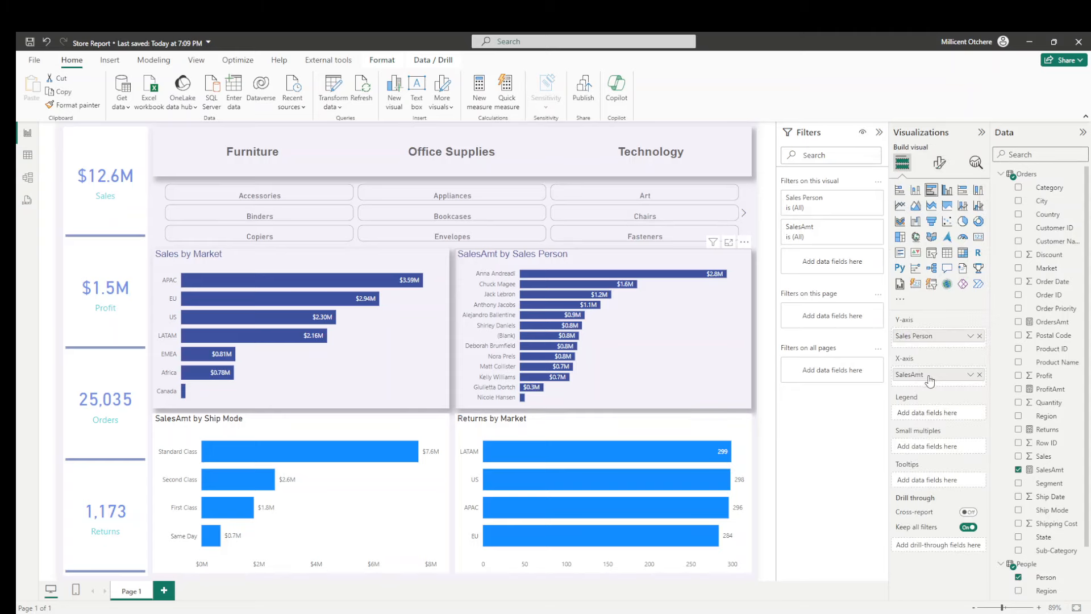
double_click(930, 378)
text(Sales)
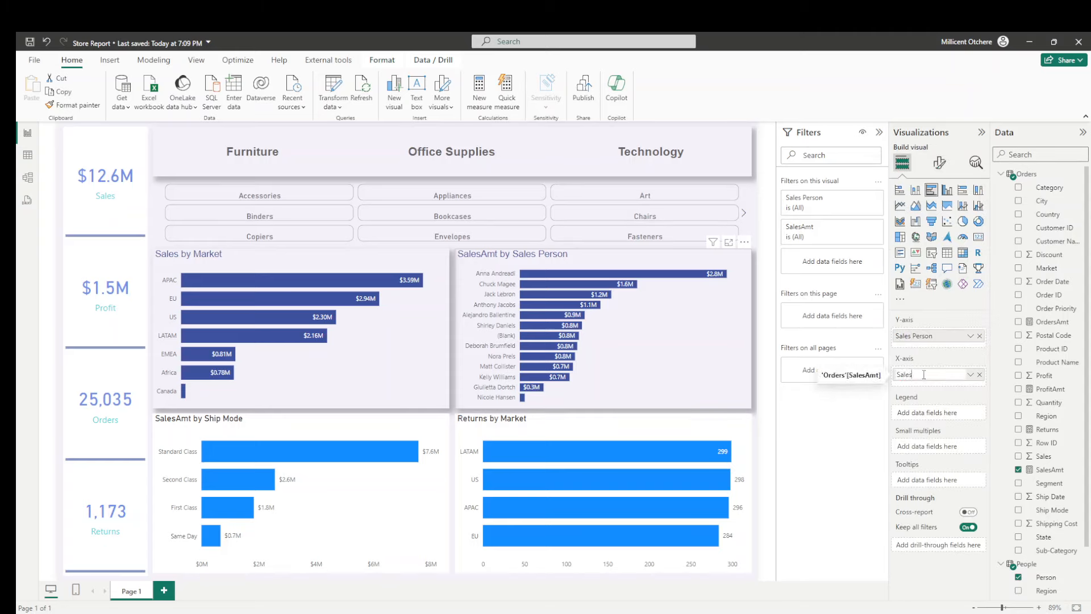
key(Return)
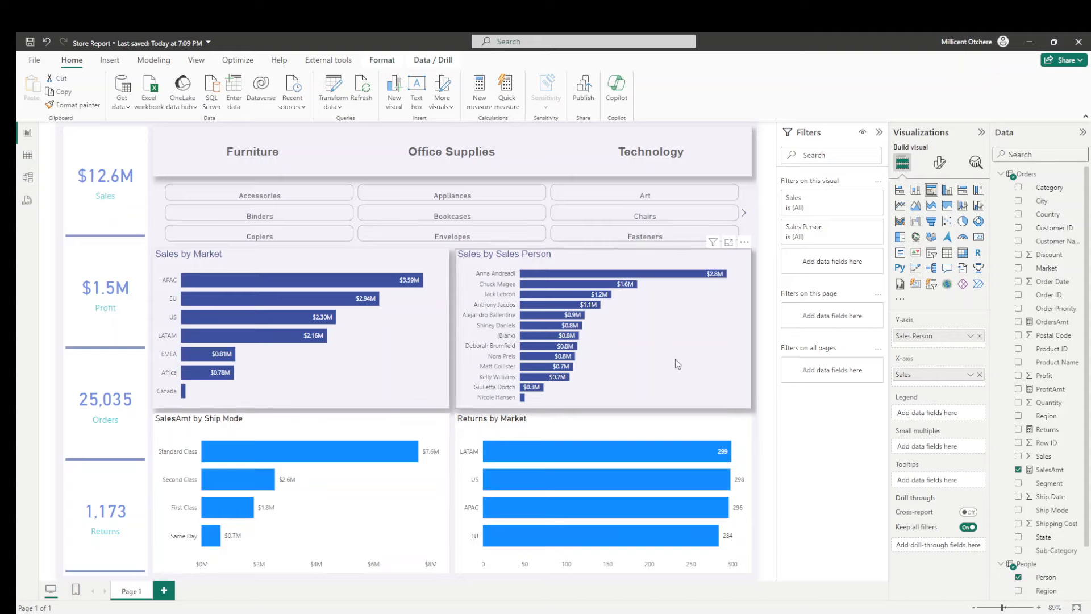
- Copy the Sales by Sales Person chart's formatting onto the SalesAmt by Ship Mode and Returns by Market charts with Format painter
click(72, 104)
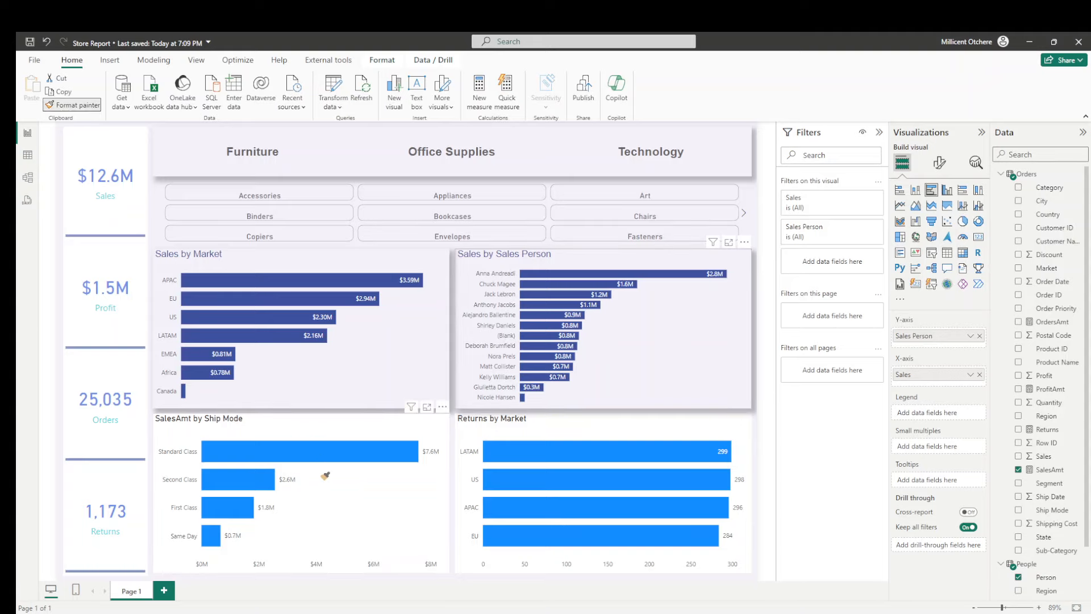
click(335, 497)
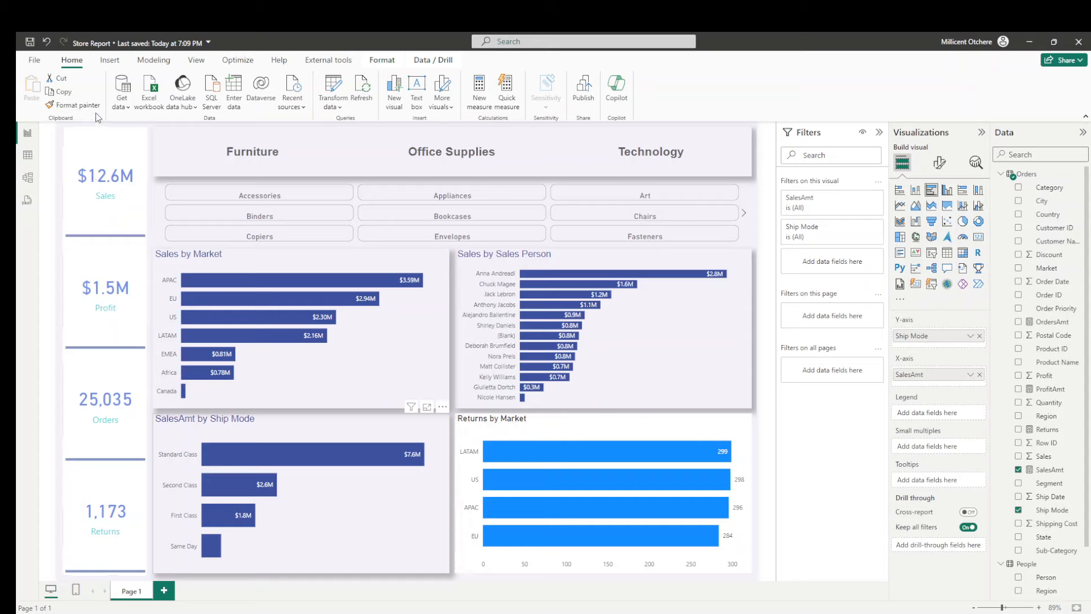
click(602, 422)
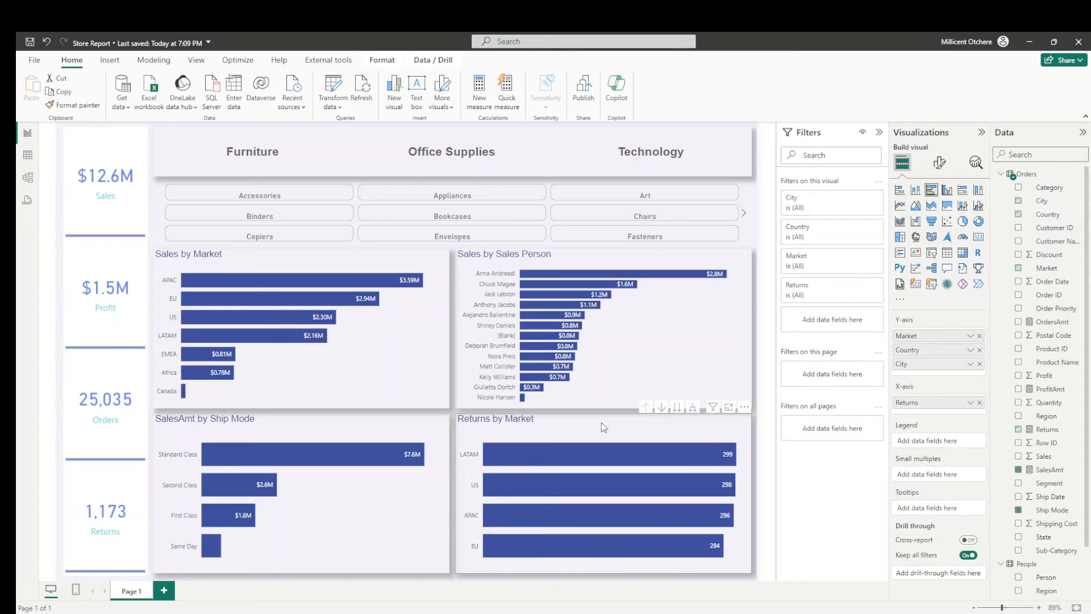
- Rename the SalesAmt value field of the SalesAmt by Ship Mode chart to Sales for this visual
click(350, 436)
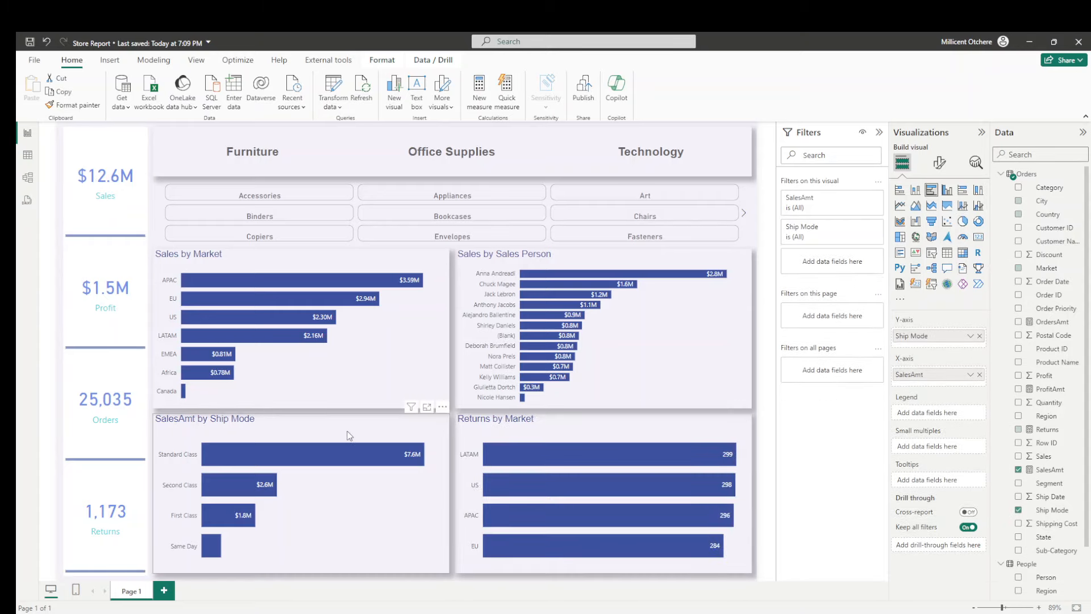
double_click(928, 375)
click(928, 373)
key(BackSpace)
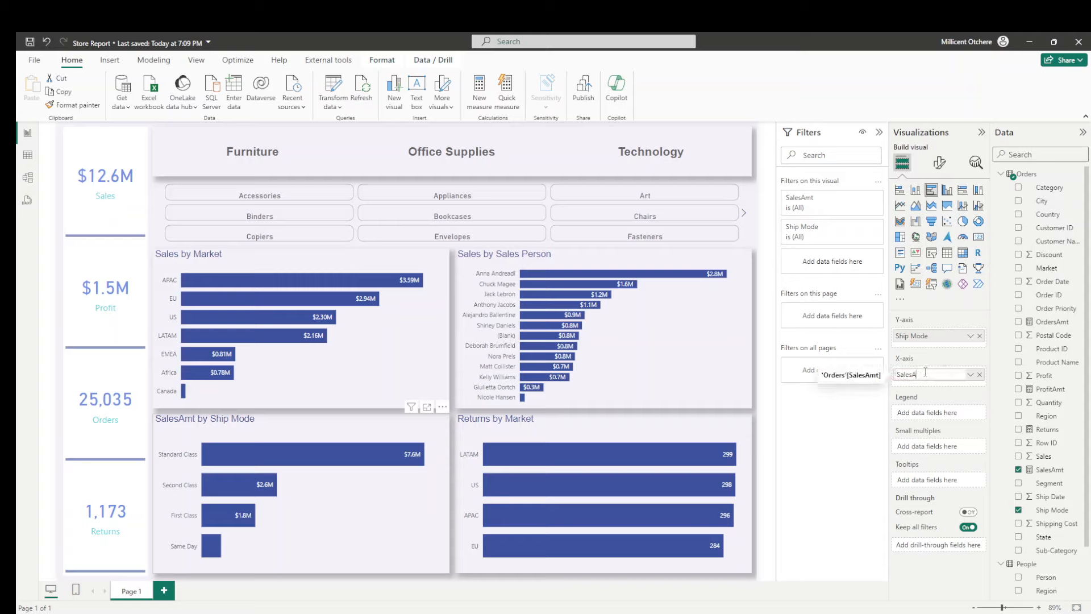
key(BackSpace)
key(Return)
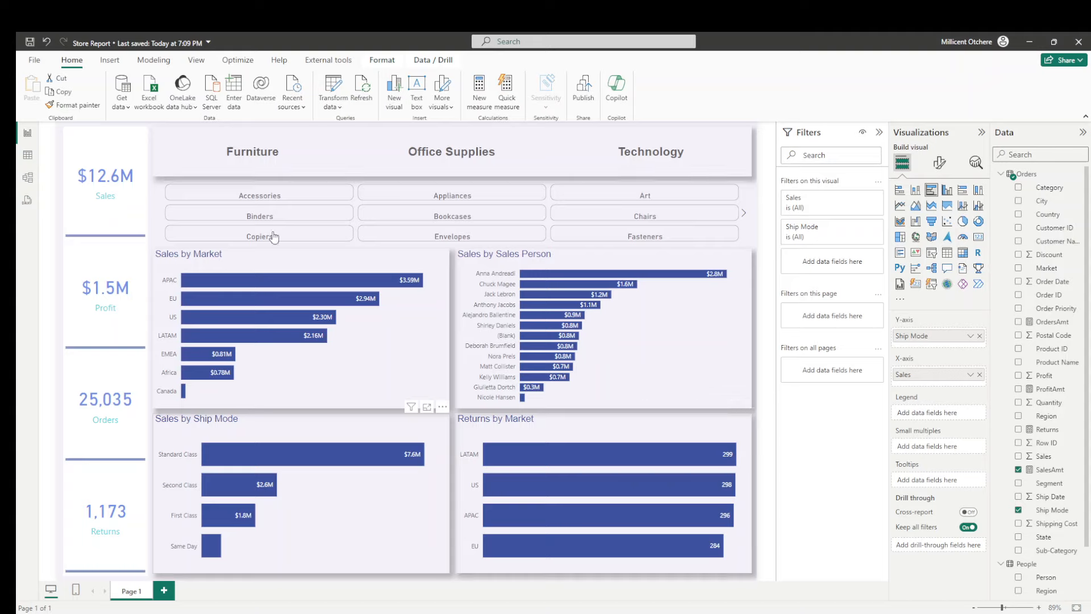
- Toggle the Furniture category filter on and off to compare the data label values in the Sales by Sales Person chart
click(254, 163)
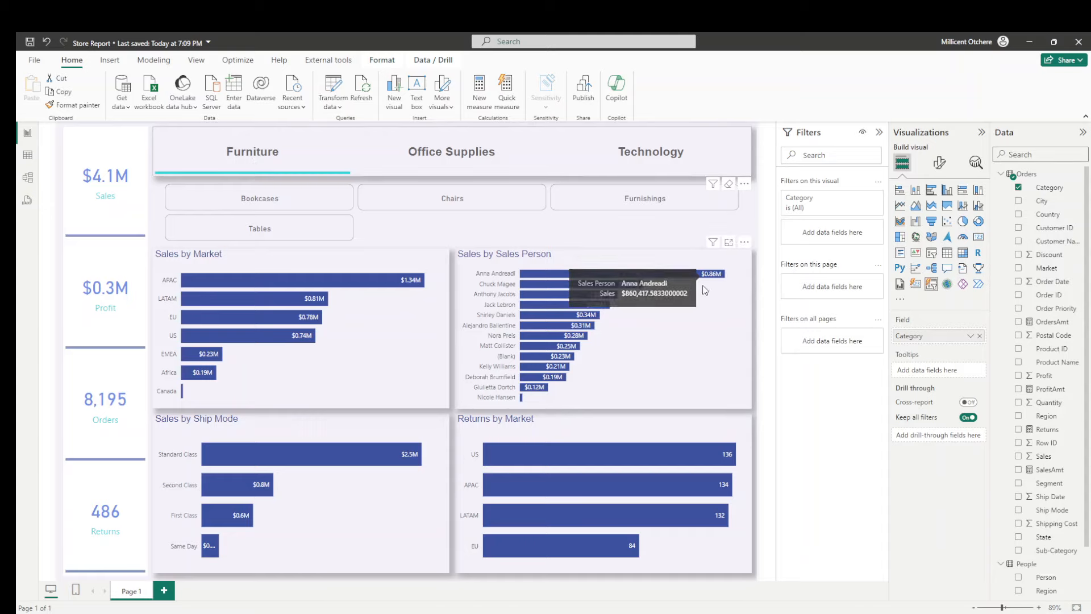
click(716, 331)
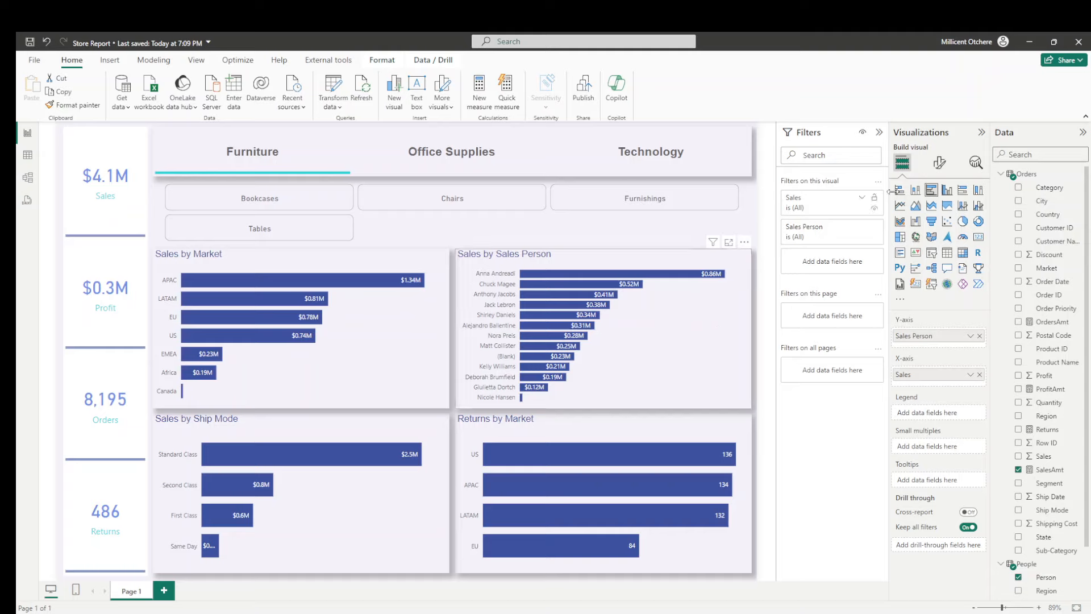
click(939, 164)
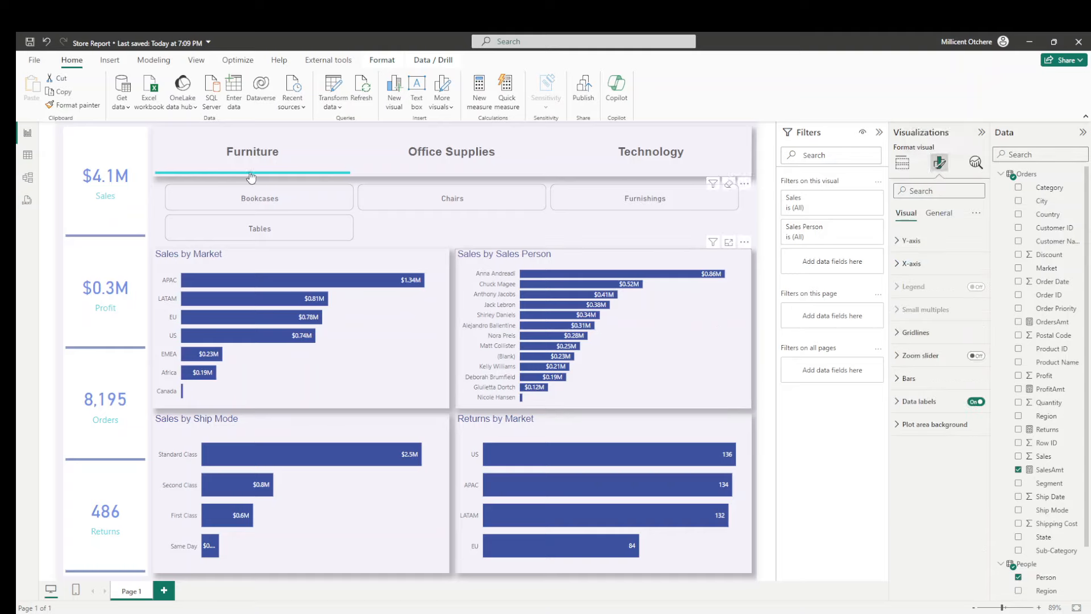
click(254, 166)
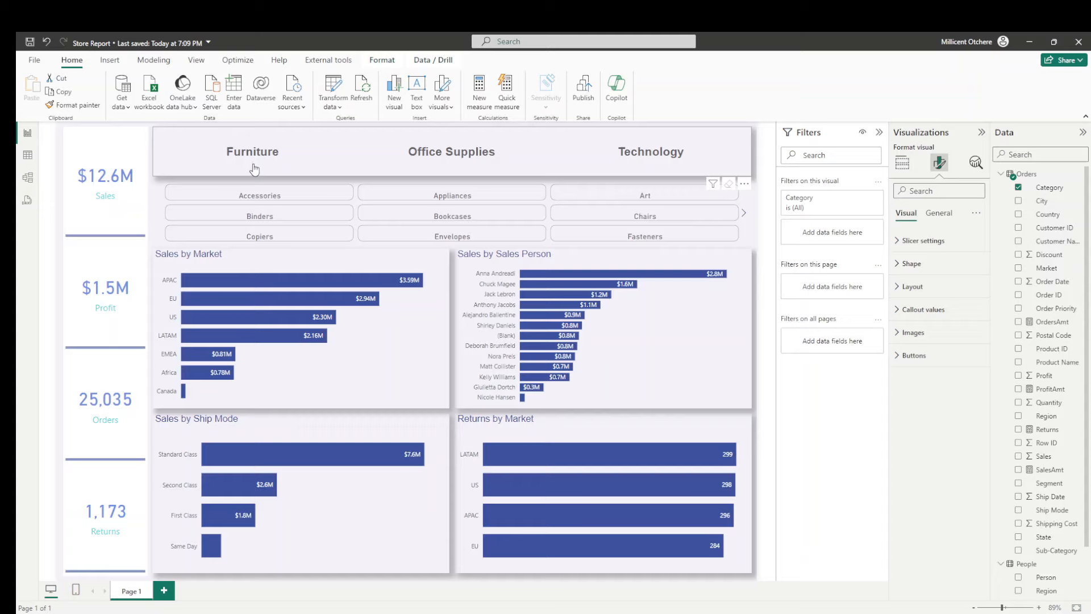
click(254, 169)
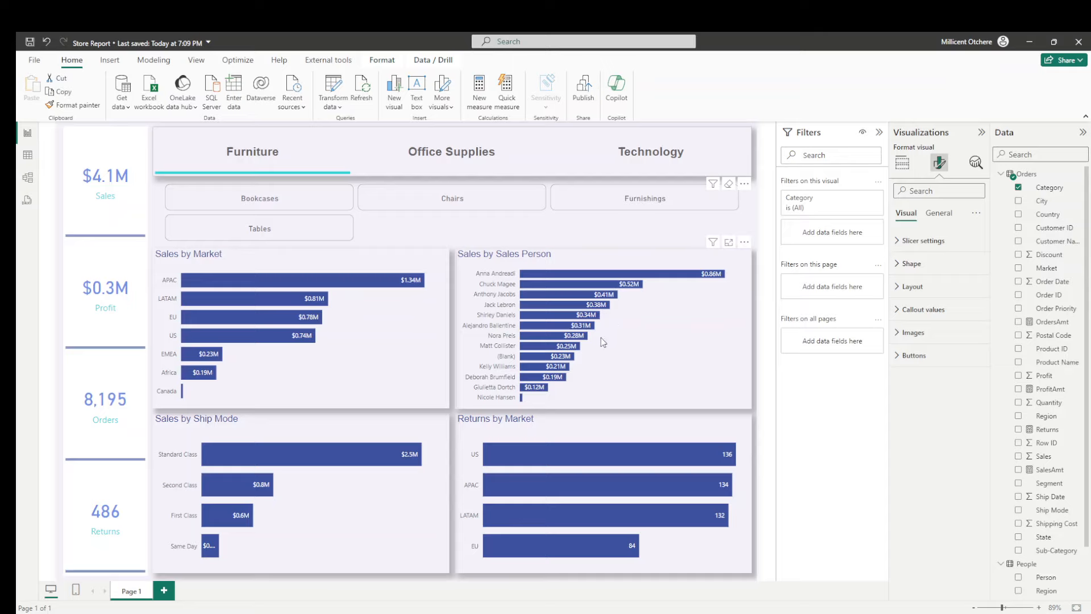
- Try Thousands as the data label display units of the Sales by Sales Person chart and check the labels with Furniture deselected
mouse_move(573, 338)
click(739, 324)
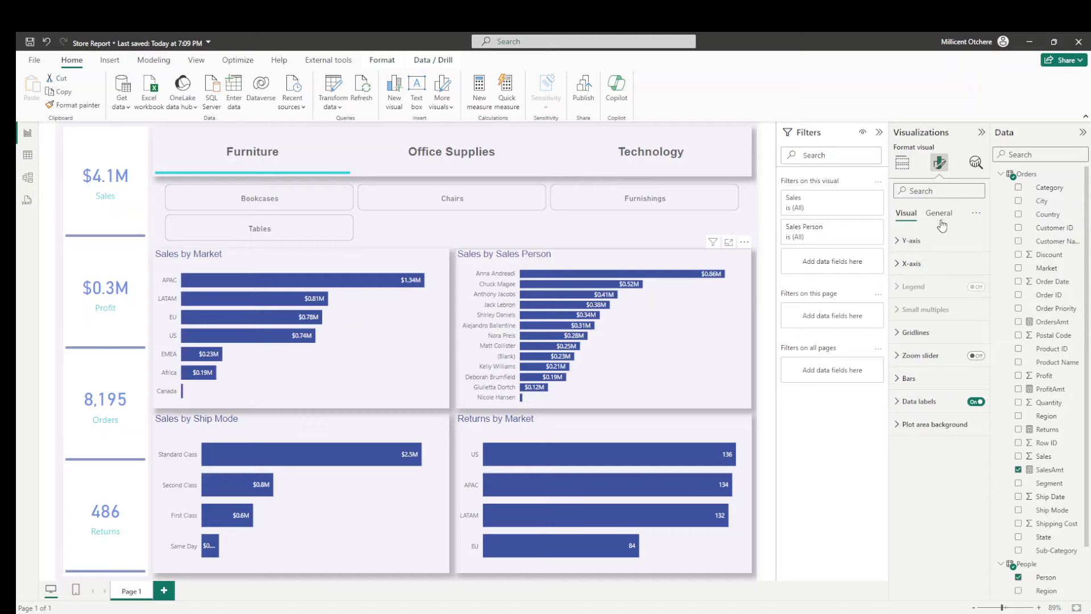
click(938, 215)
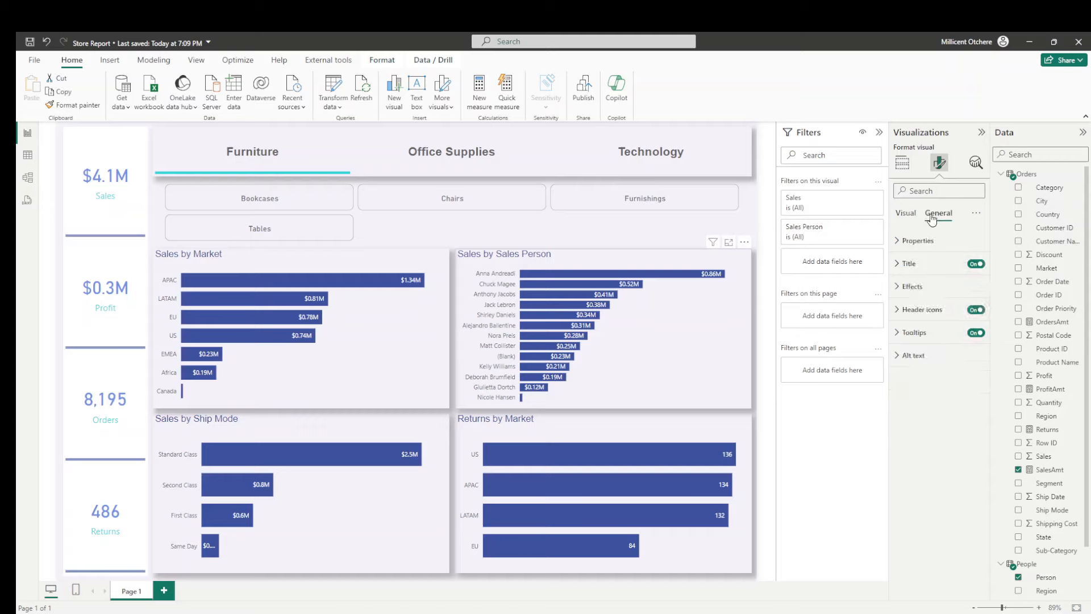
click(905, 213)
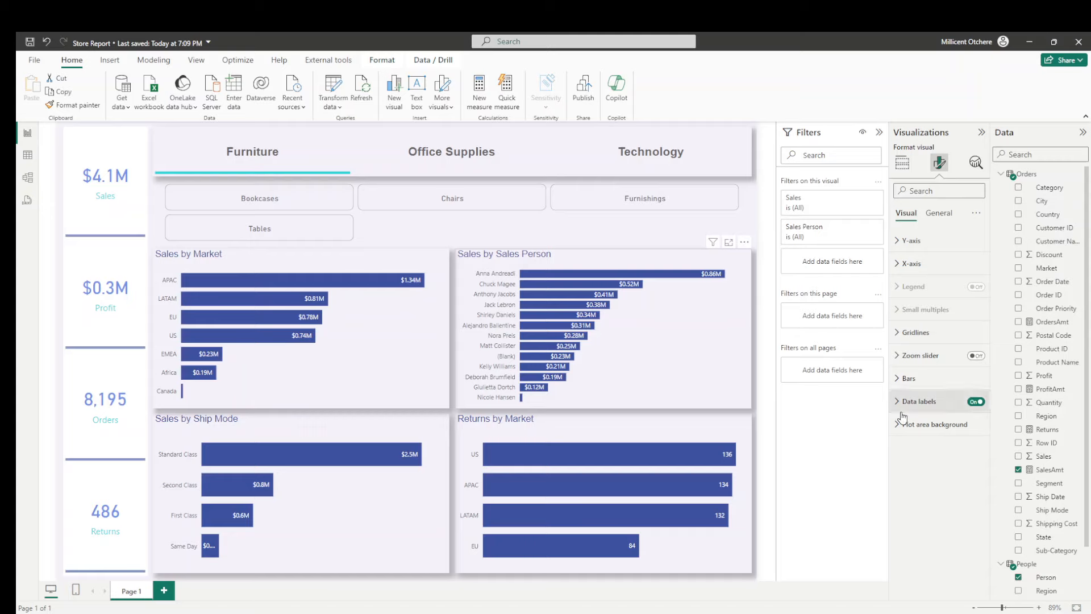
click(907, 403)
scroll(927, 353, down, 2)
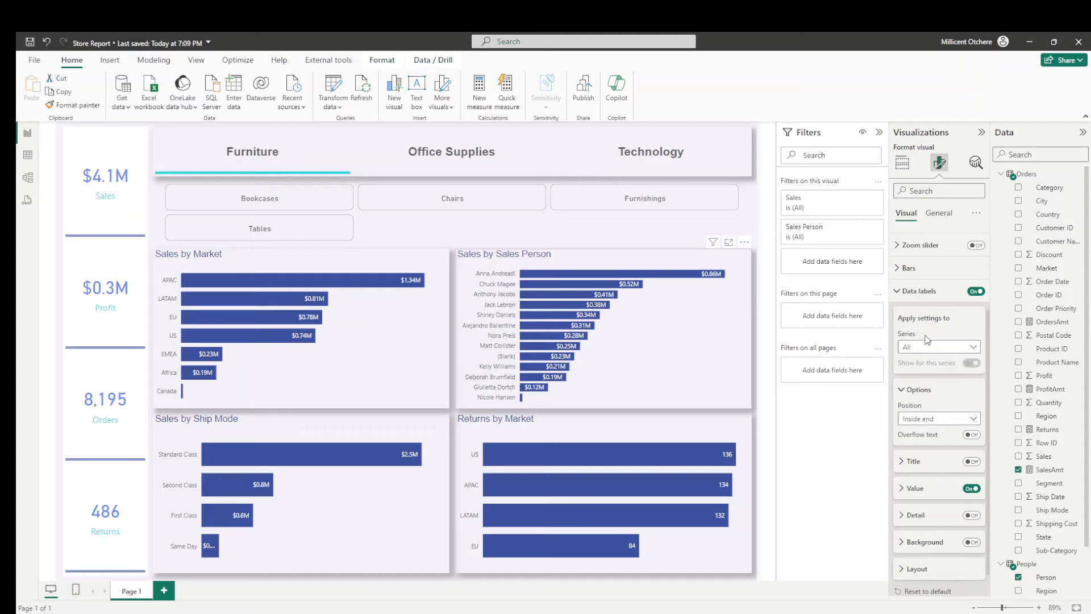
scroll(928, 339, down, 1)
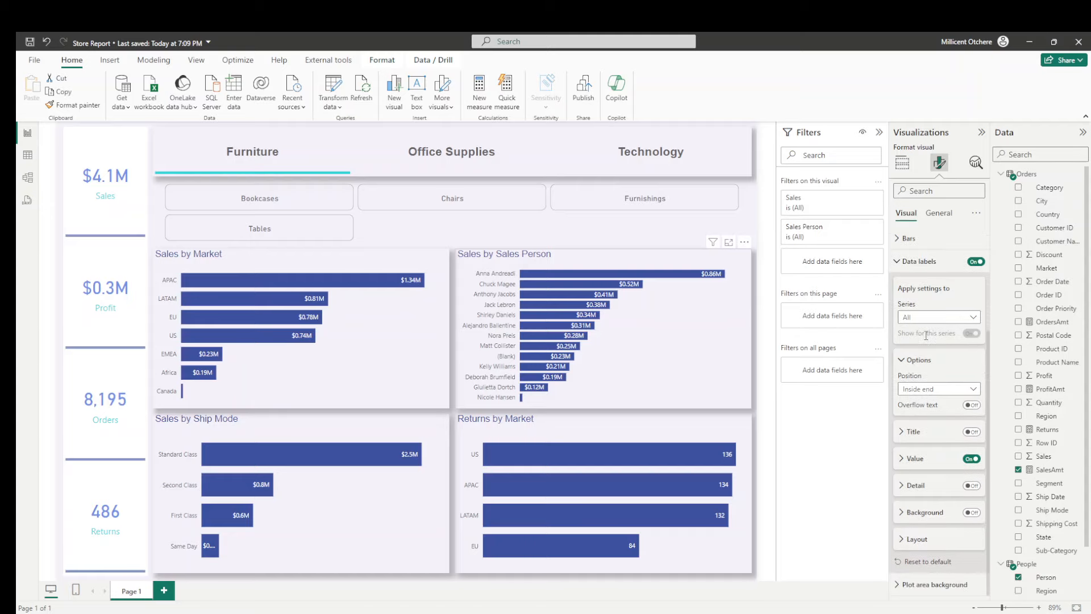
click(916, 458)
scroll(914, 368, down, 4)
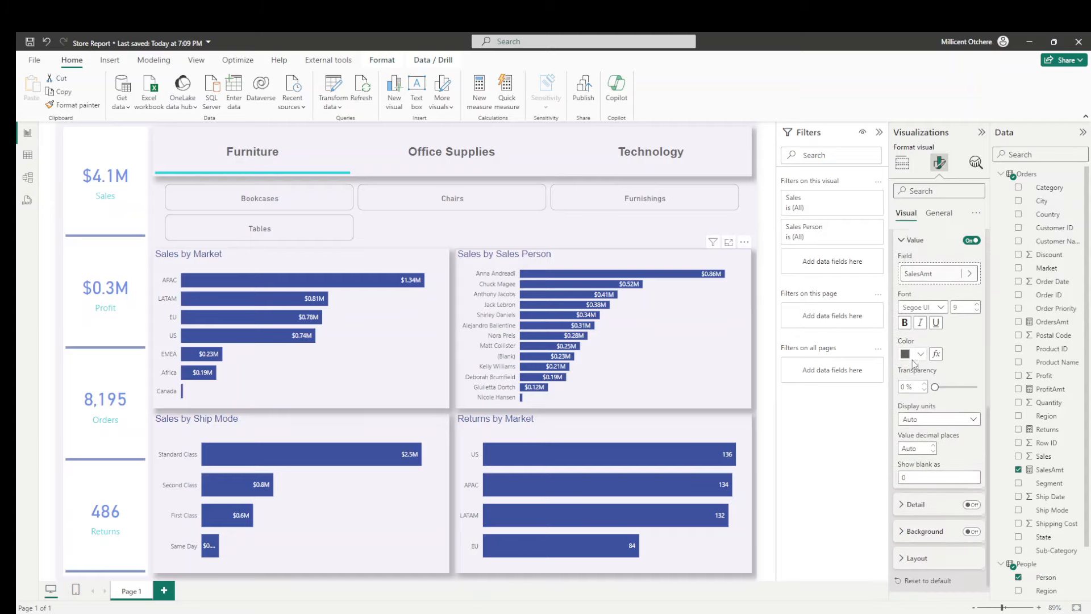
click(930, 420)
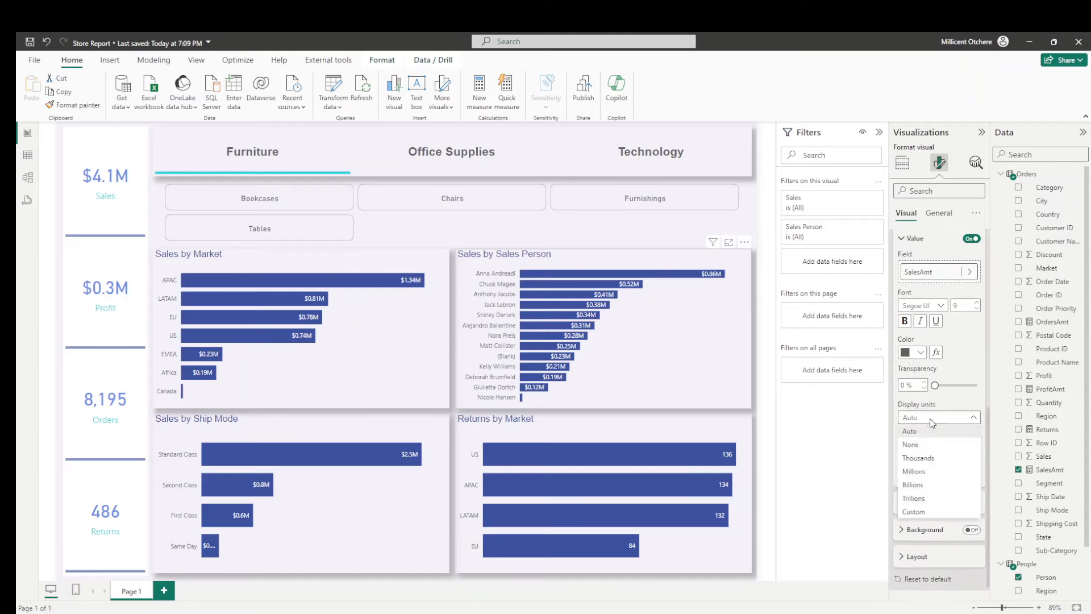
click(919, 458)
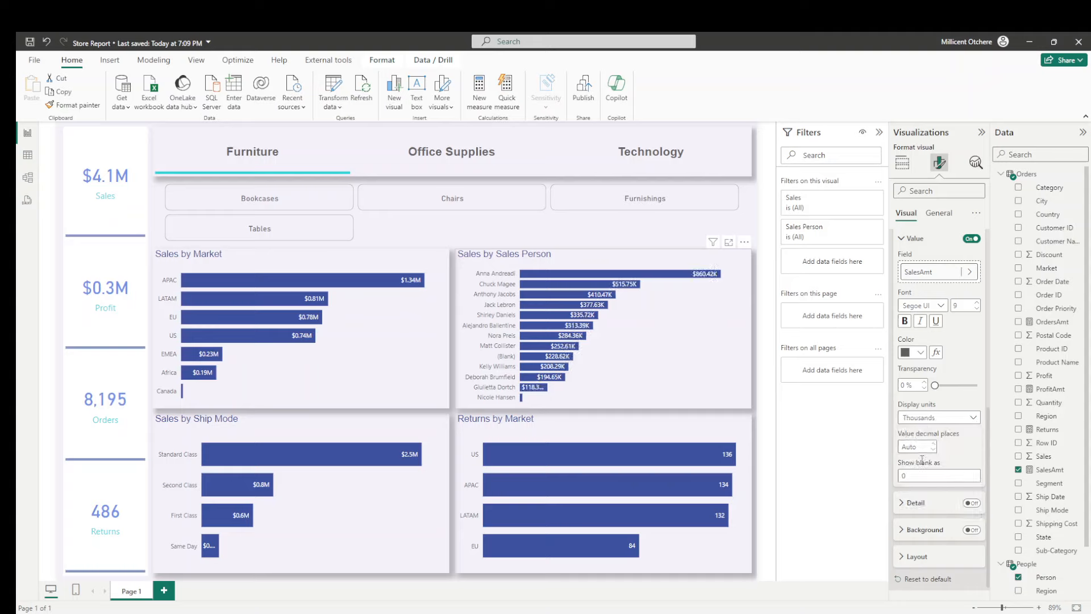
click(249, 157)
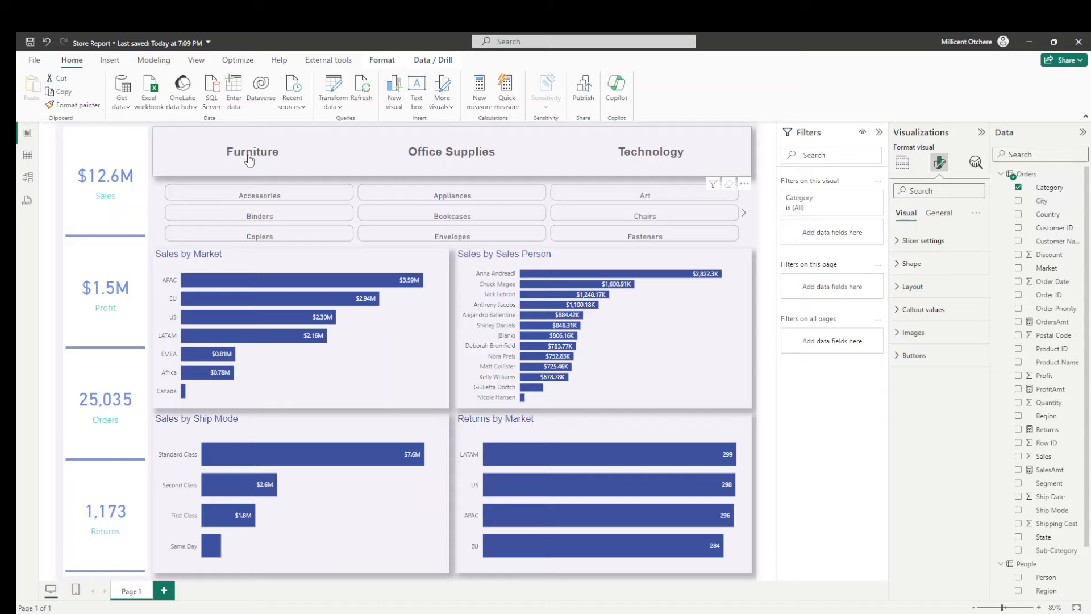
click(47, 43)
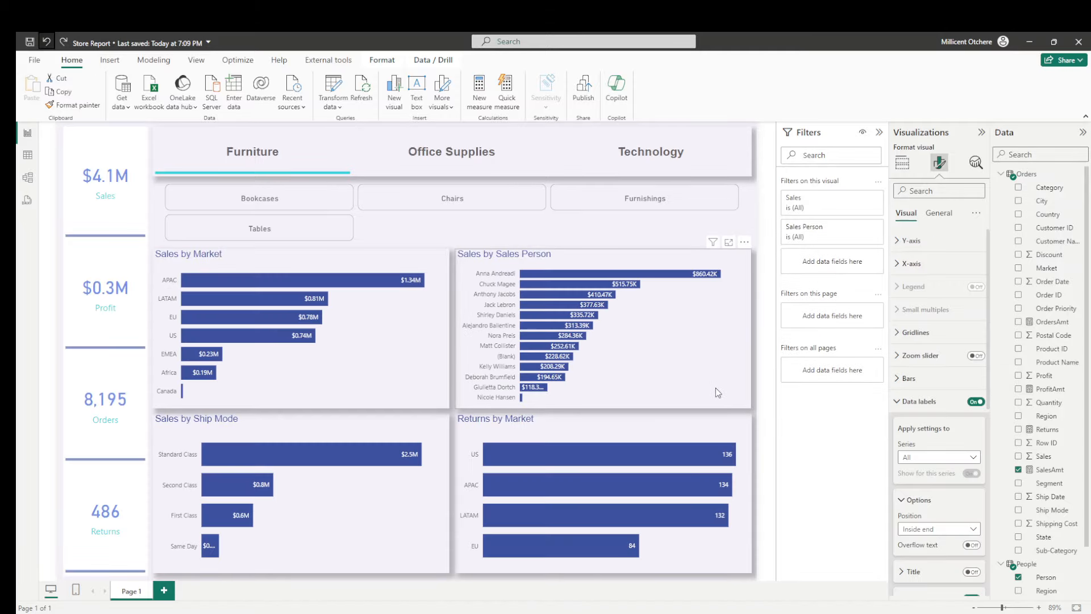
- Set the data label display units of the Sales by Sales Person chart back to Auto
scroll(928, 355, down, 1)
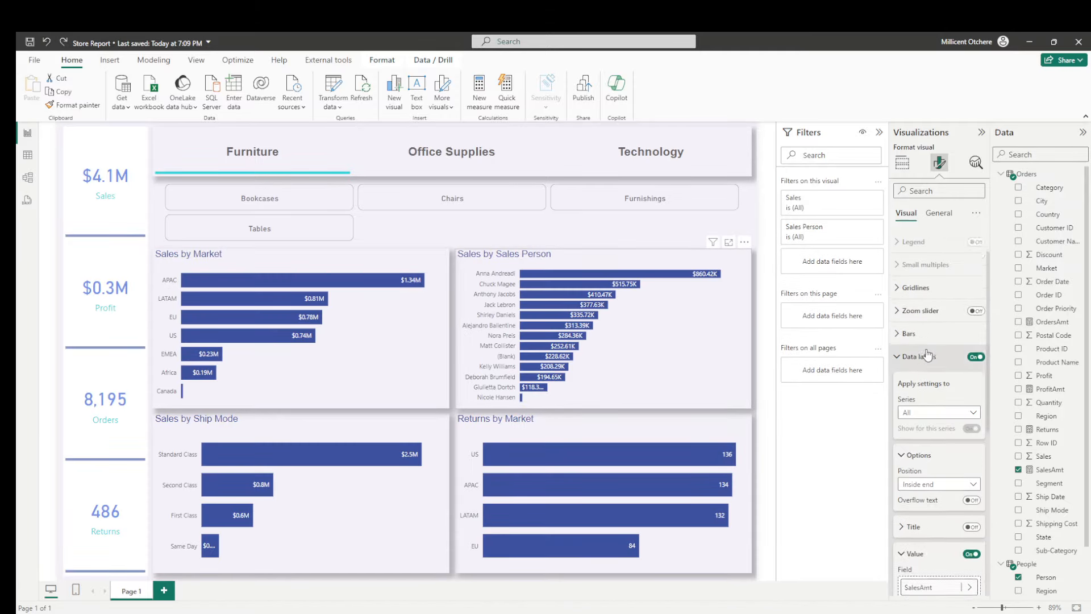
scroll(927, 354, down, 3)
scroll(927, 355, down, 3)
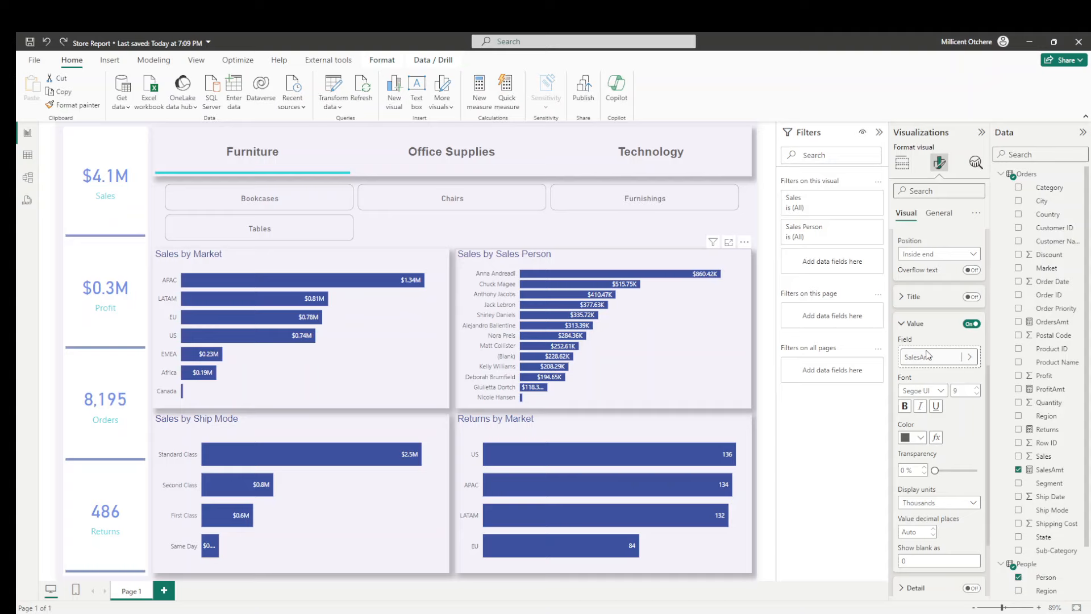
scroll(928, 354, down, 3)
click(921, 401)
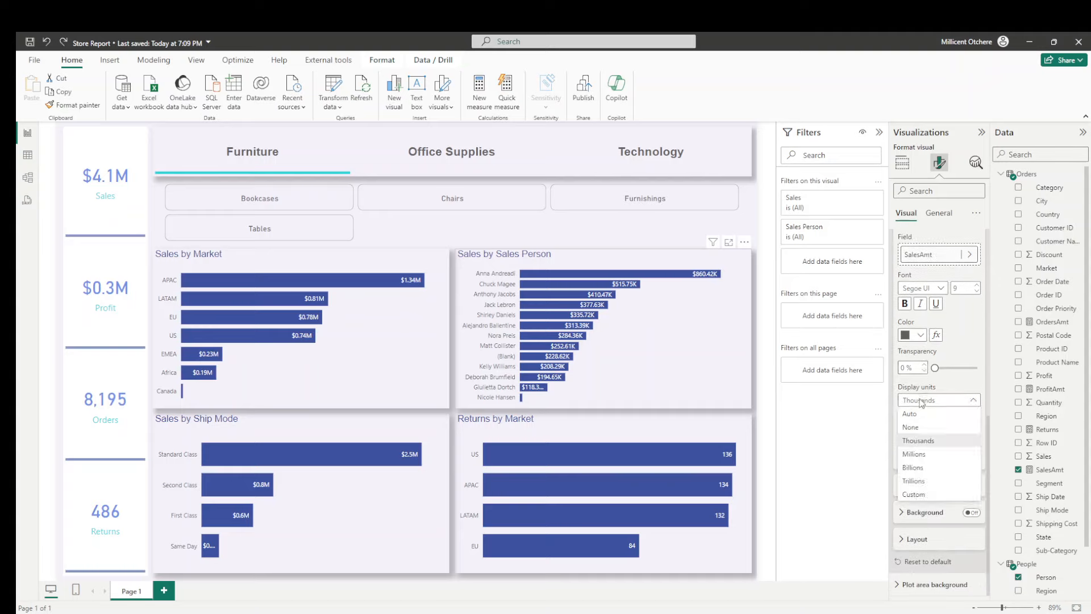
click(909, 414)
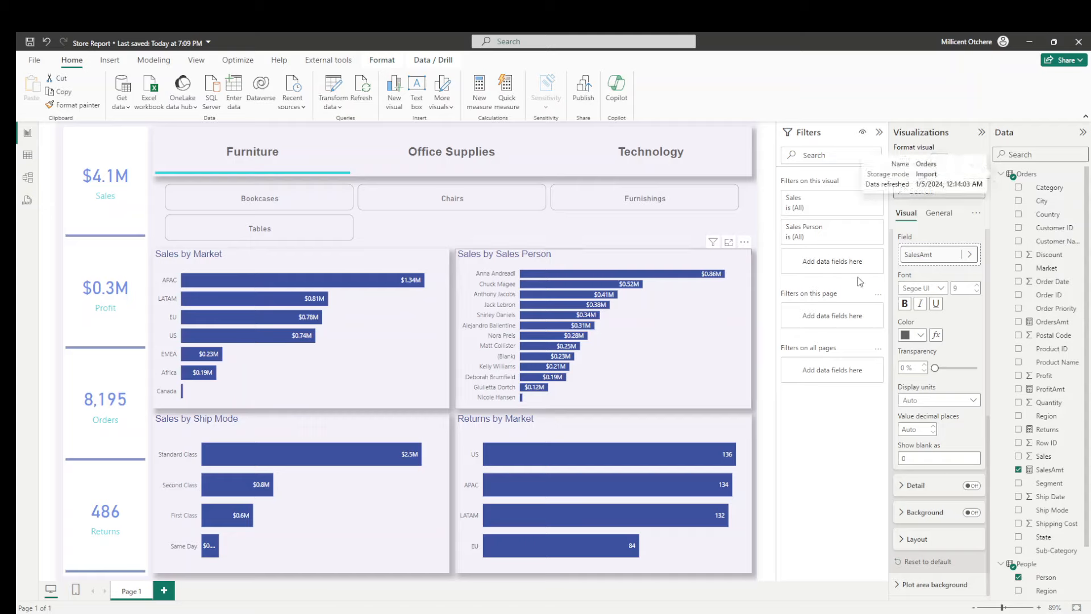
- Search the data fields for "amt" and set the SalesAmt measure to 2 decimal places
mouse_move(669, 276)
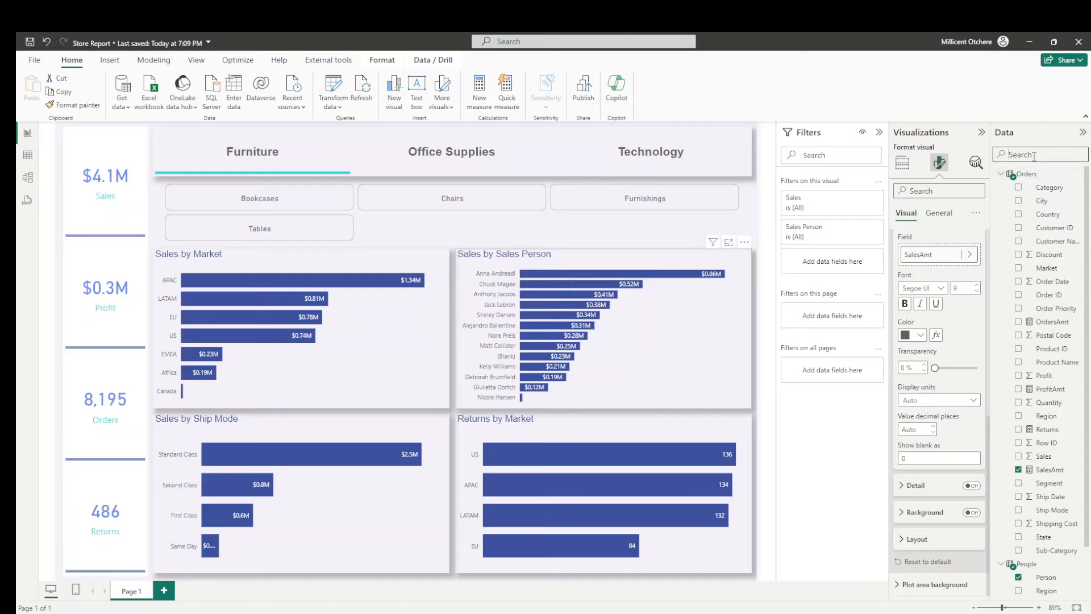
text(amt)
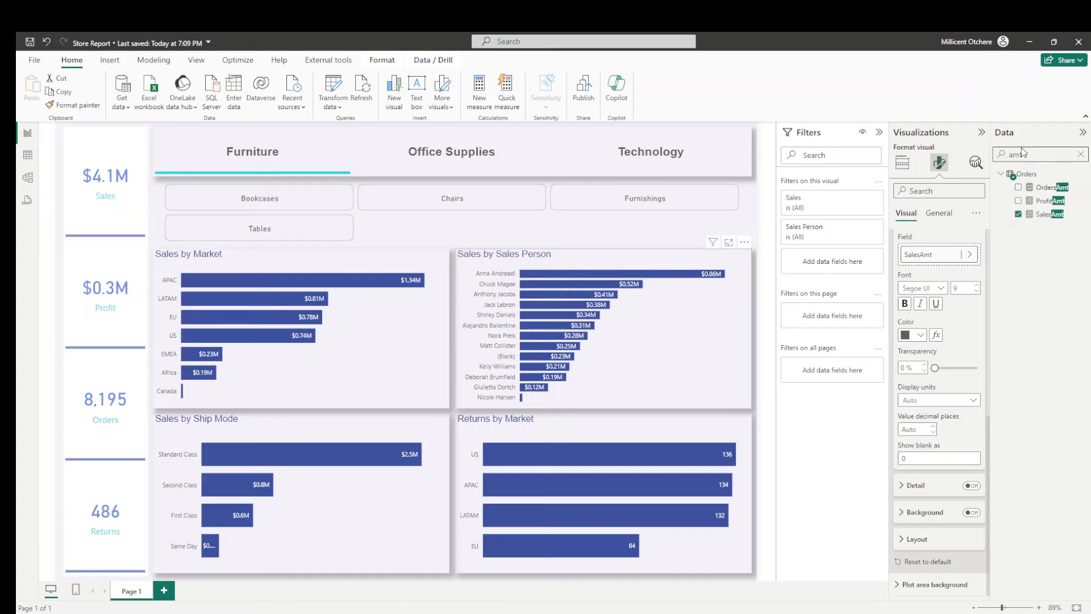
click(1045, 216)
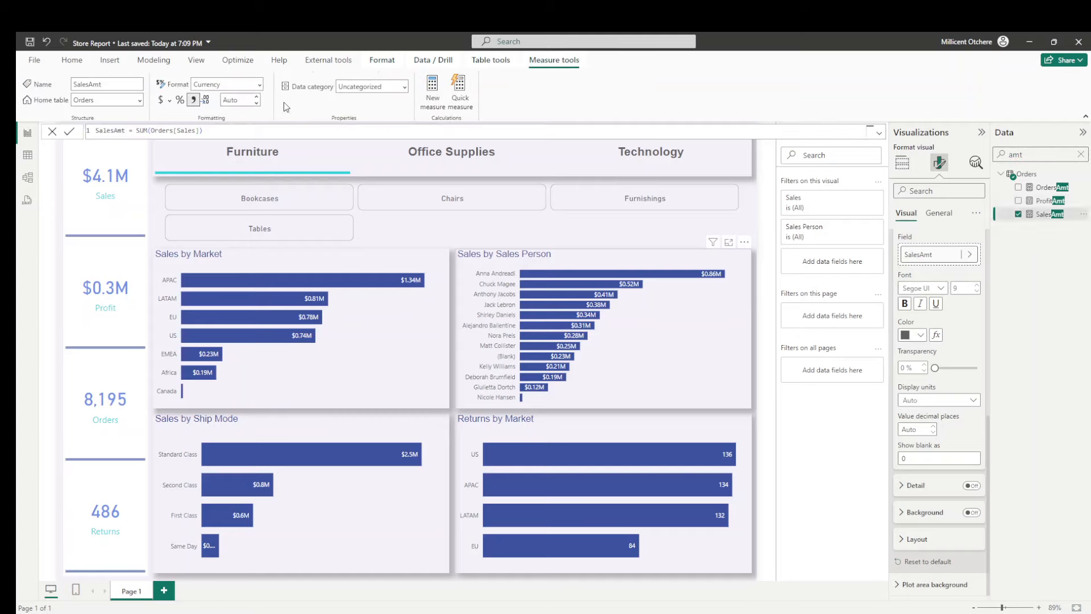
click(236, 102)
text(2)
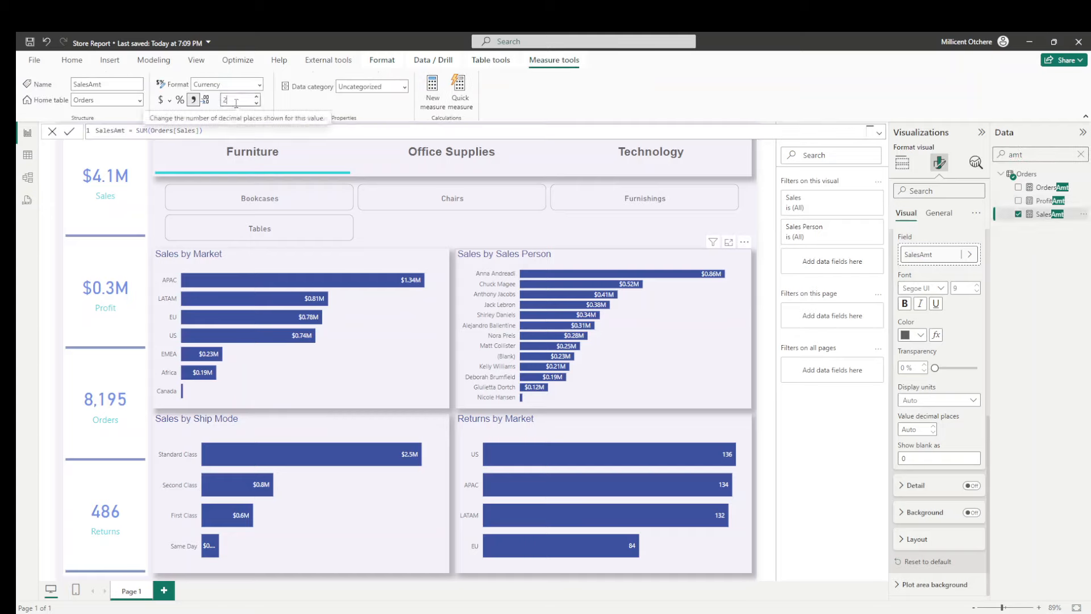
key(Return)
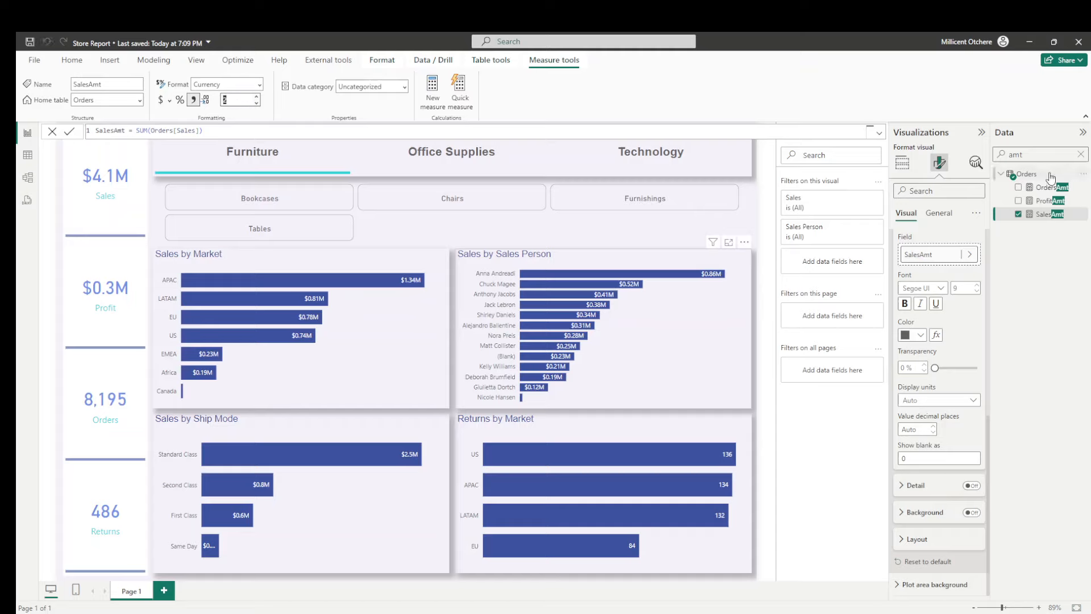
- Set the ProfitAmt measure to 2 decimal places and filter the report by the Office Supplies category
click(1049, 201)
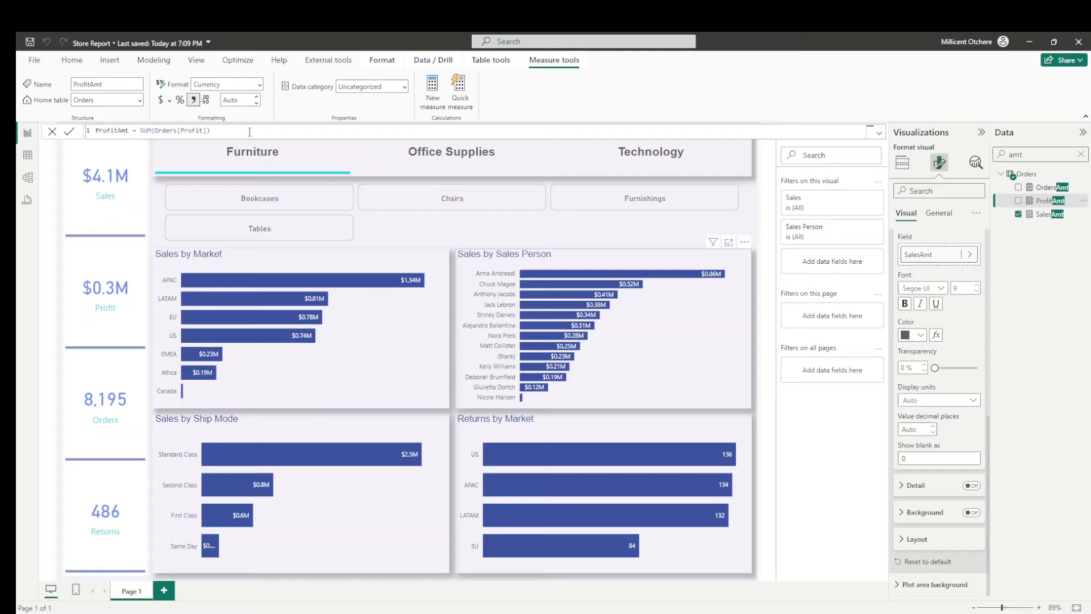
click(233, 101)
text(2)
click(434, 162)
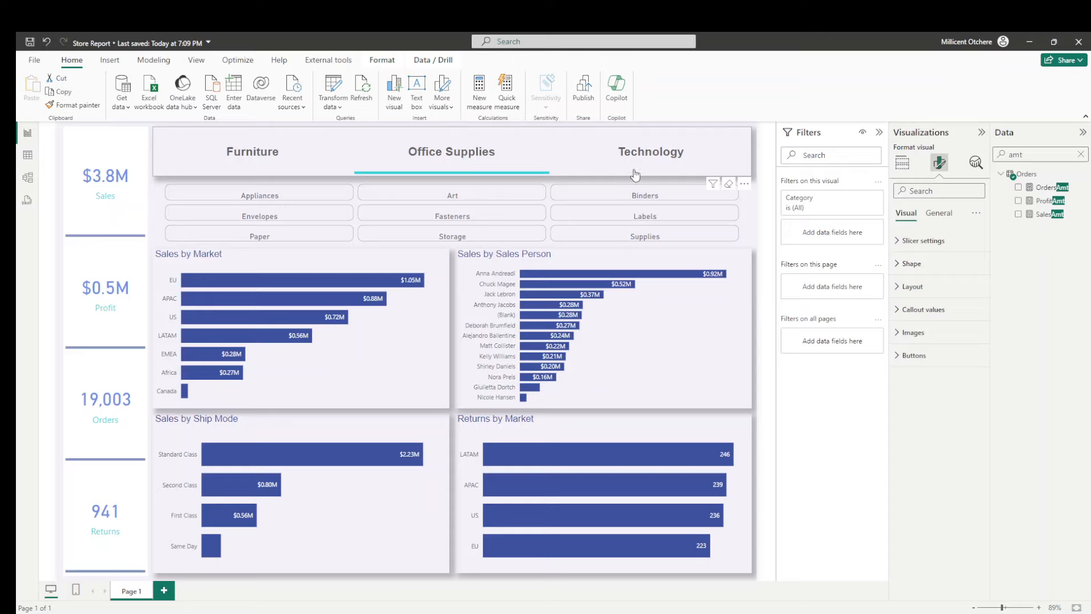
- Filter the report by the Technology category and set the KPI card visual's overall background transparency to 100%
click(651, 151)
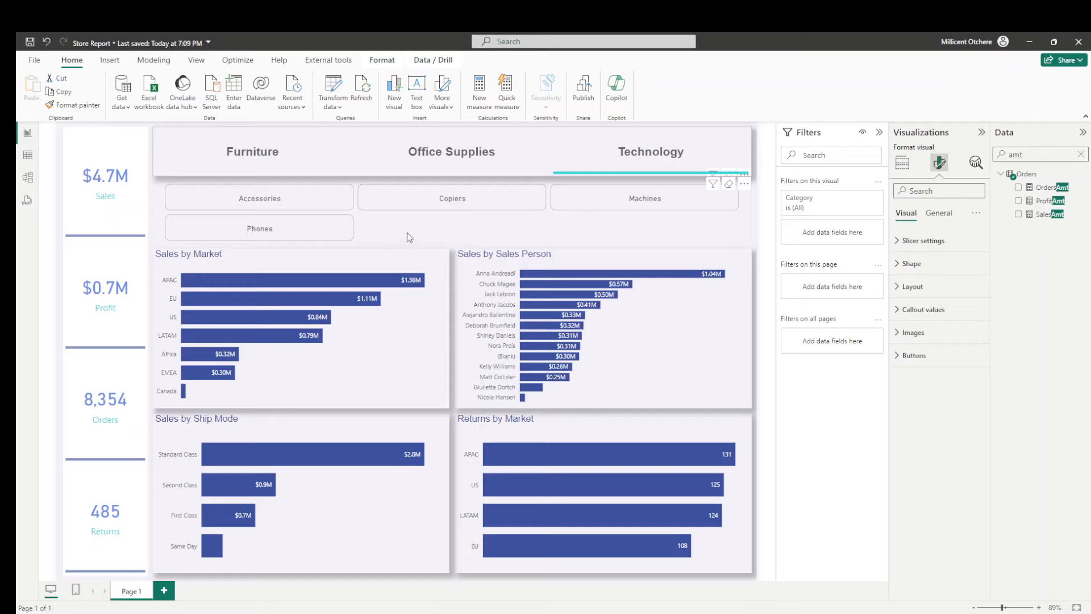
click(136, 157)
click(939, 214)
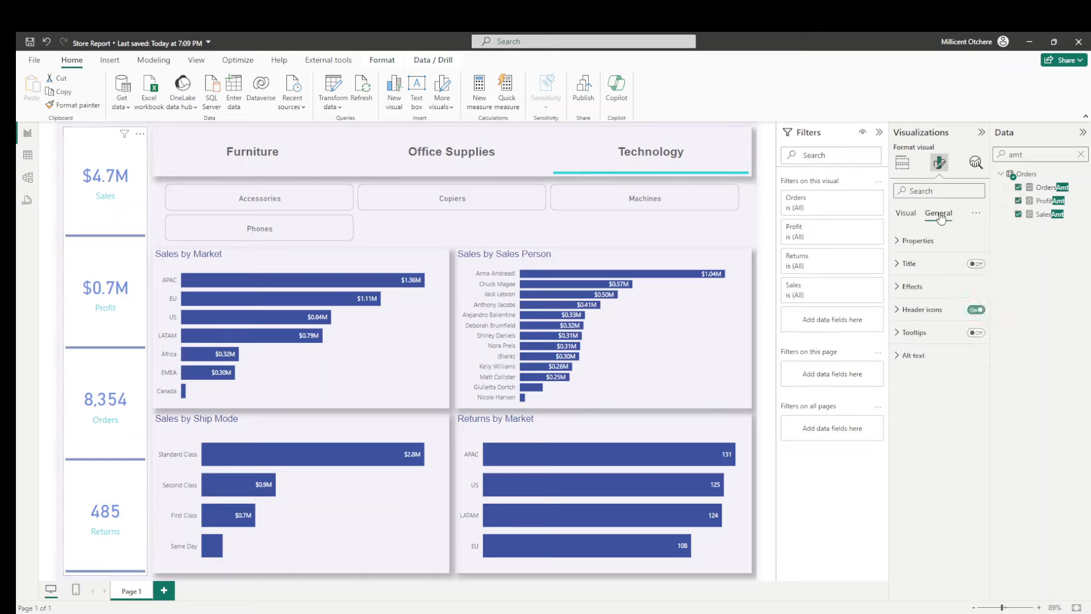
click(912, 286)
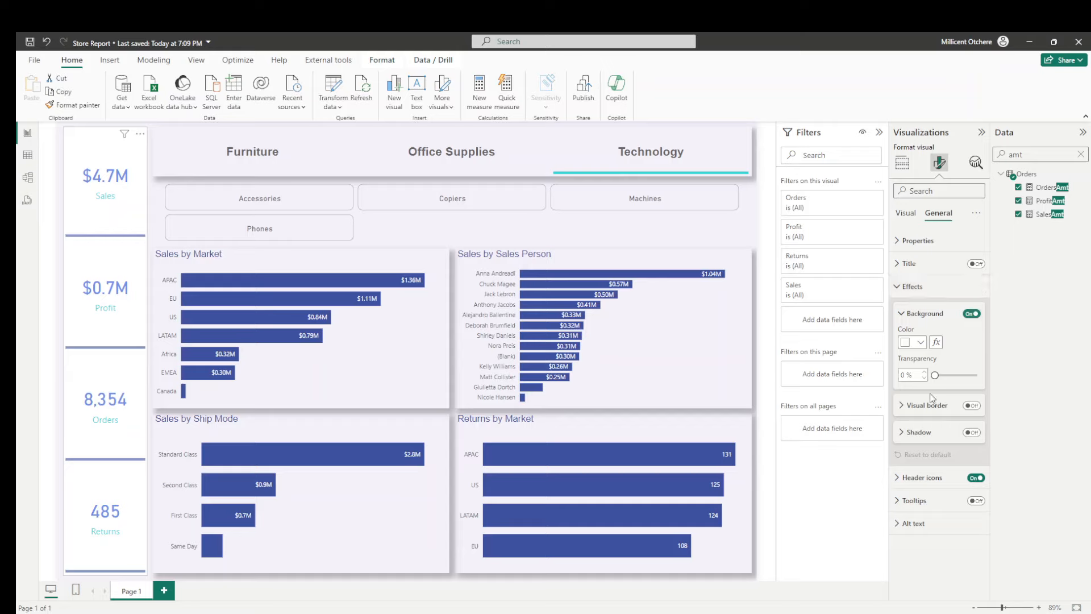
drag(936, 381, 990, 368)
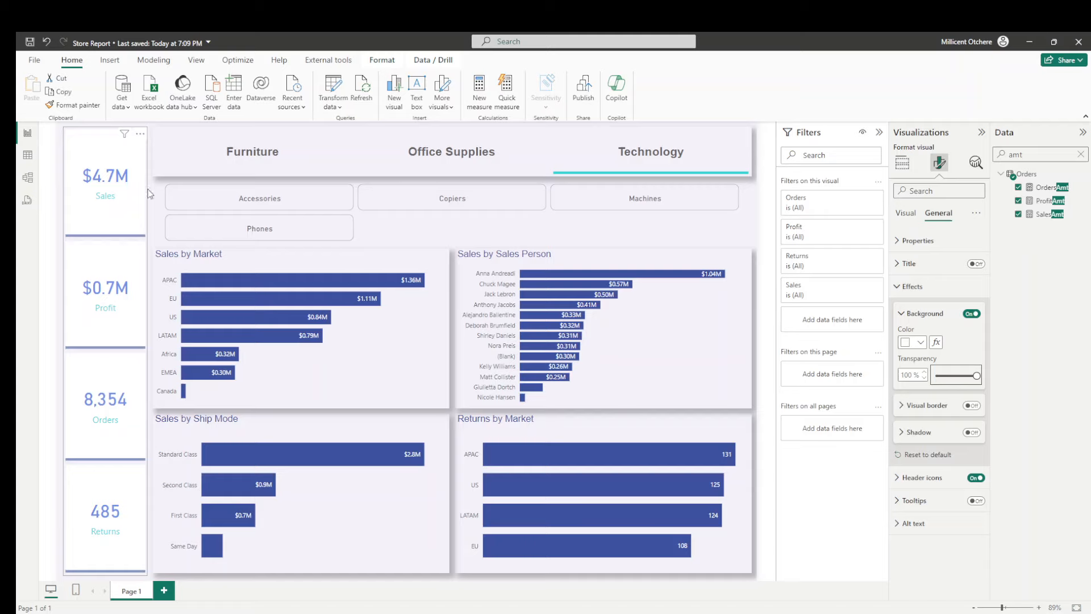
- Set the background transparency of the individual KPI cards to 100% for all series
click(911, 217)
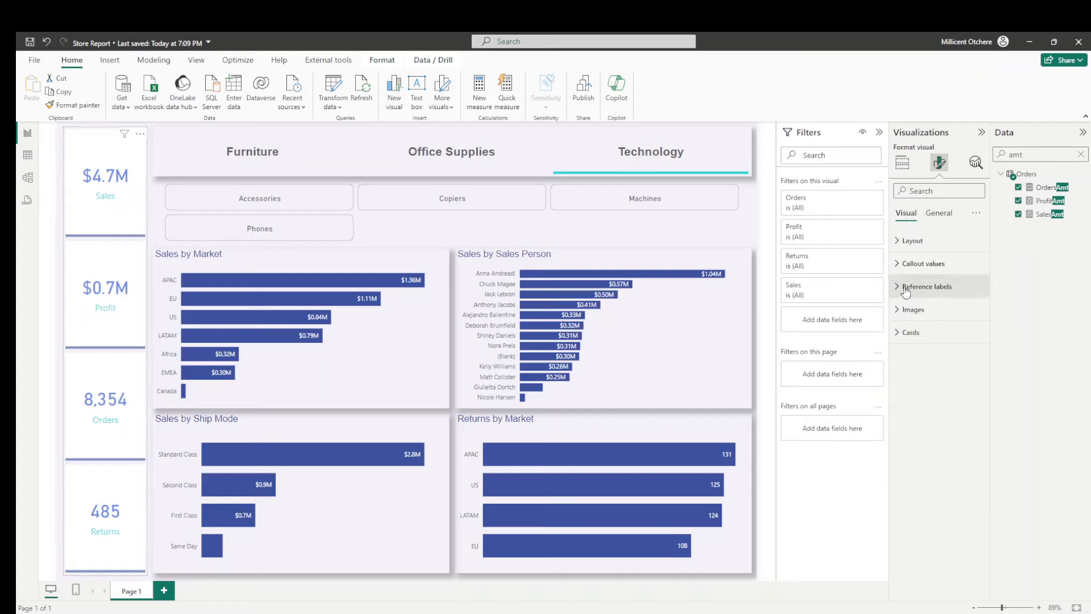
click(913, 339)
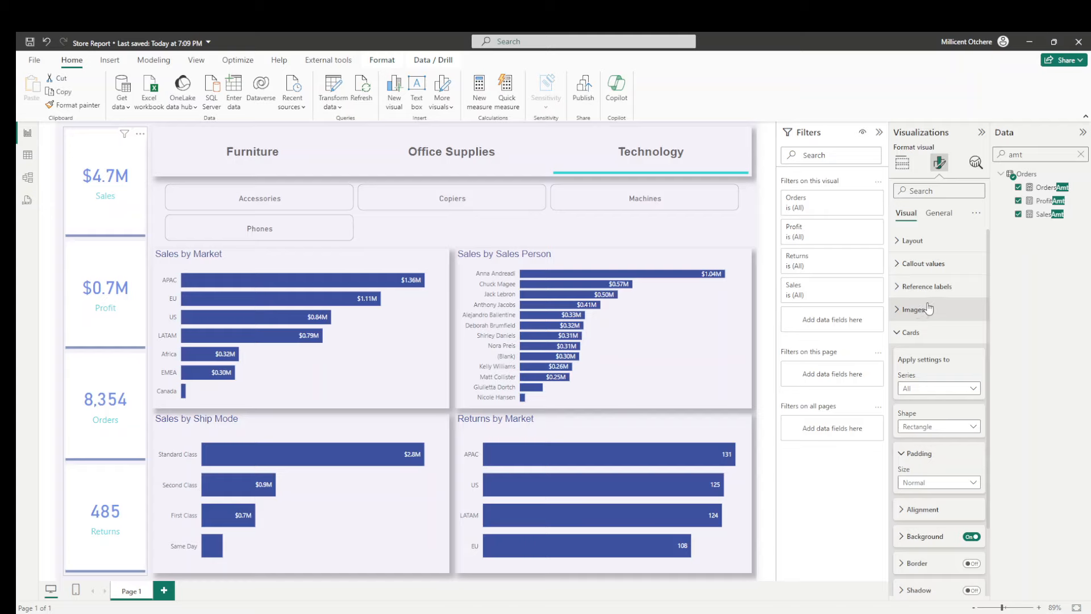
scroll(931, 310, down, 3)
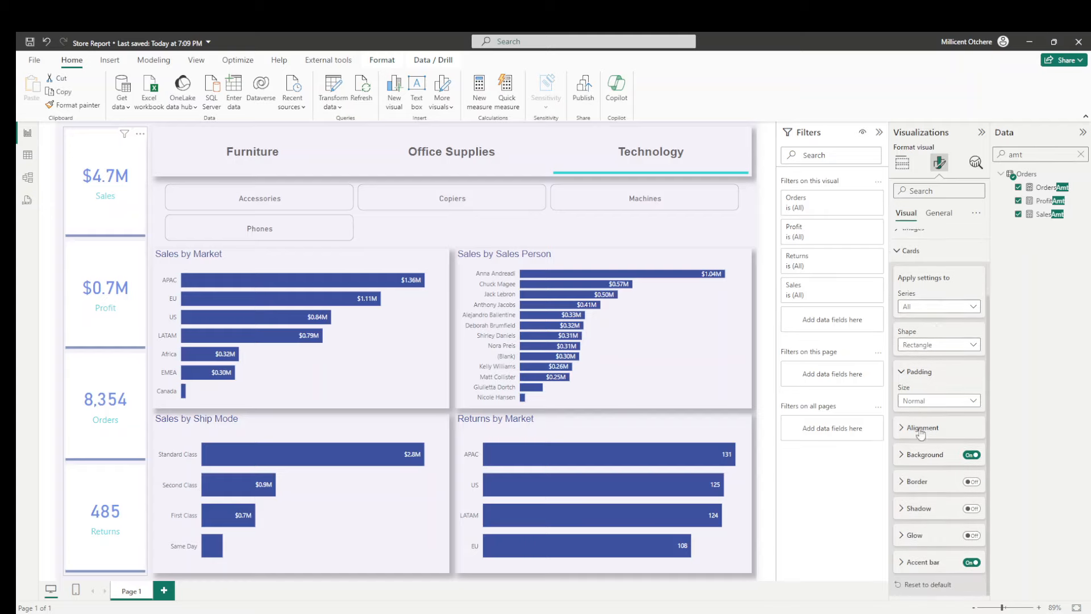
click(922, 459)
scroll(946, 384, down, 4)
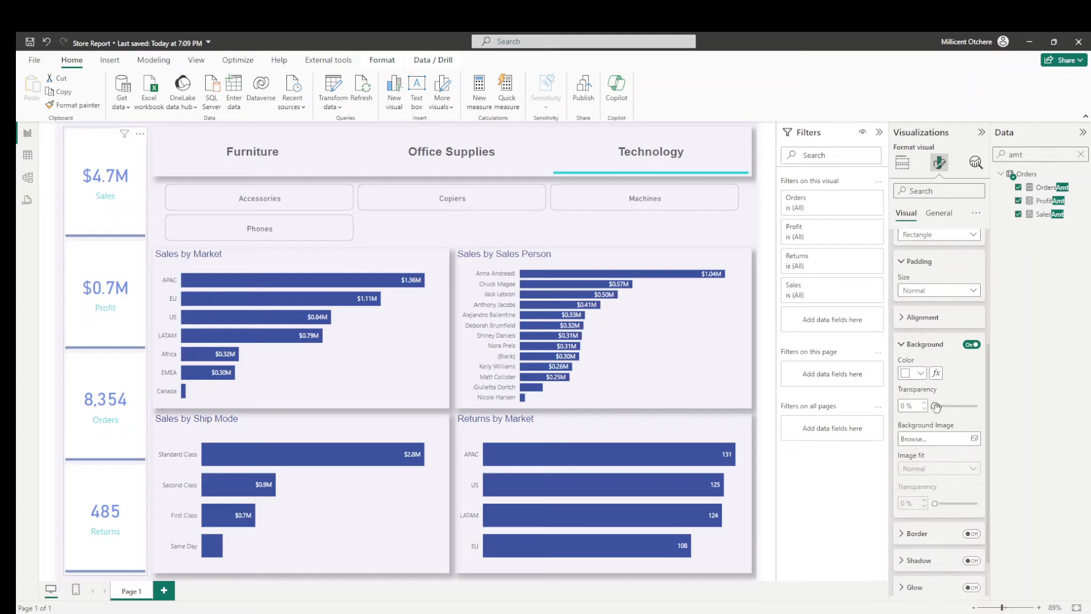
drag(939, 405, 991, 398)
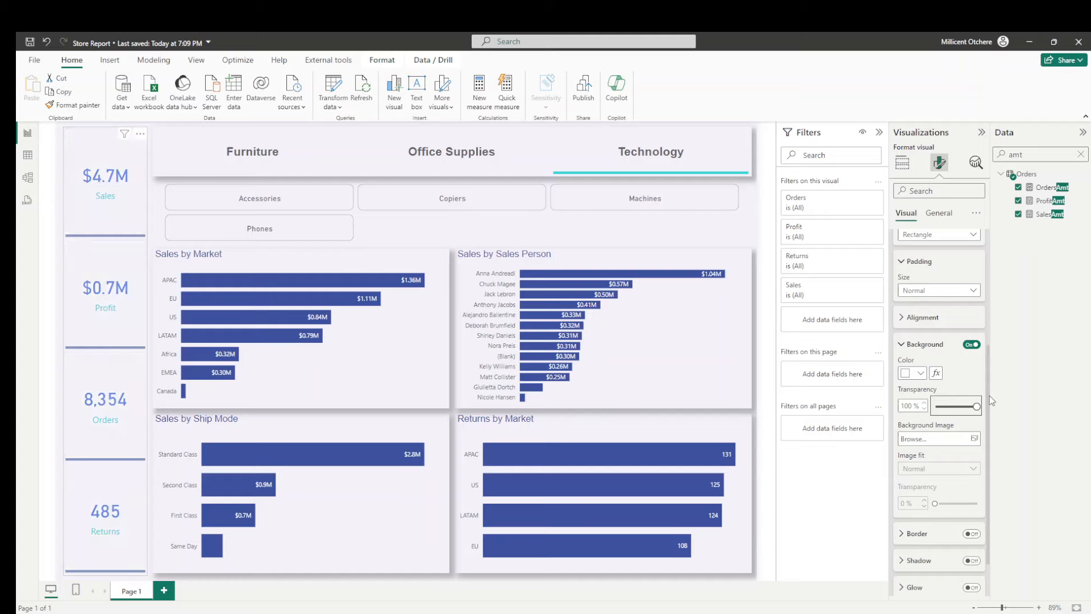
click(152, 197)
- Turn on the shadow effect for the KPI card visual
click(142, 205)
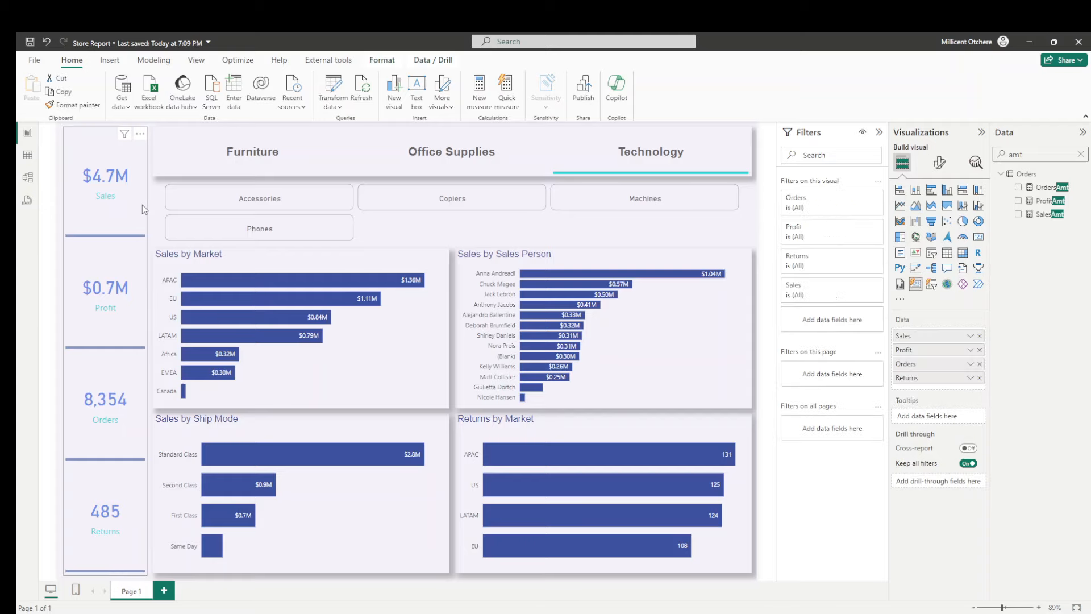
click(939, 163)
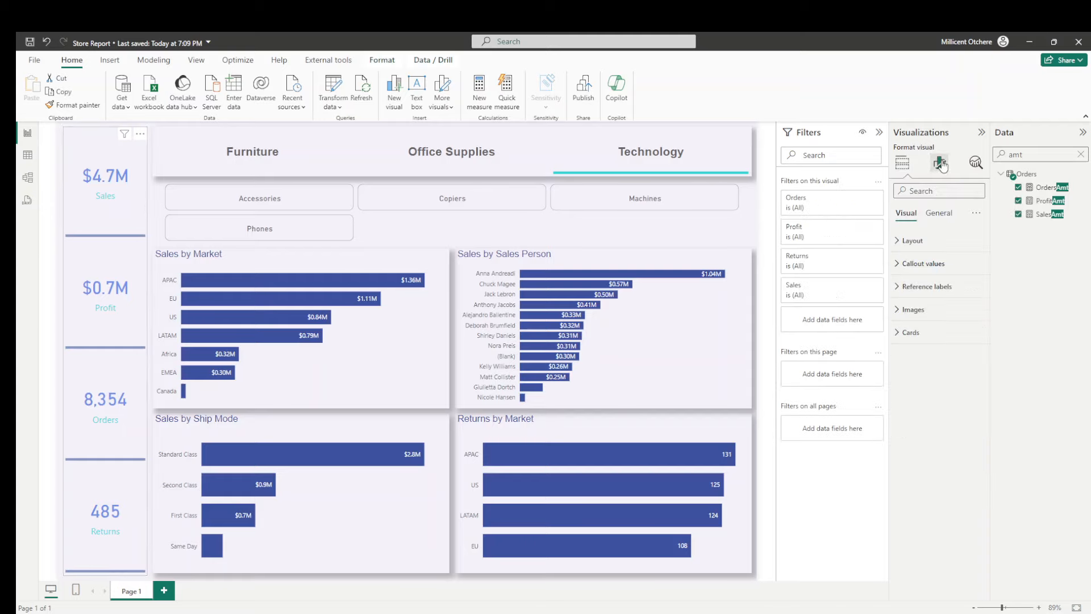
click(939, 216)
click(910, 287)
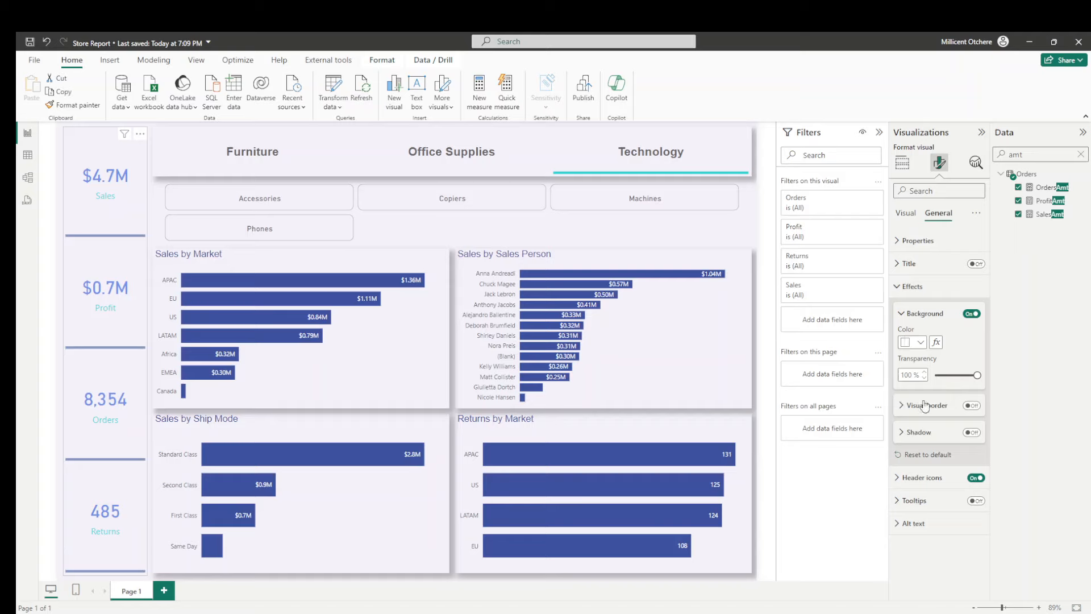
click(972, 433)
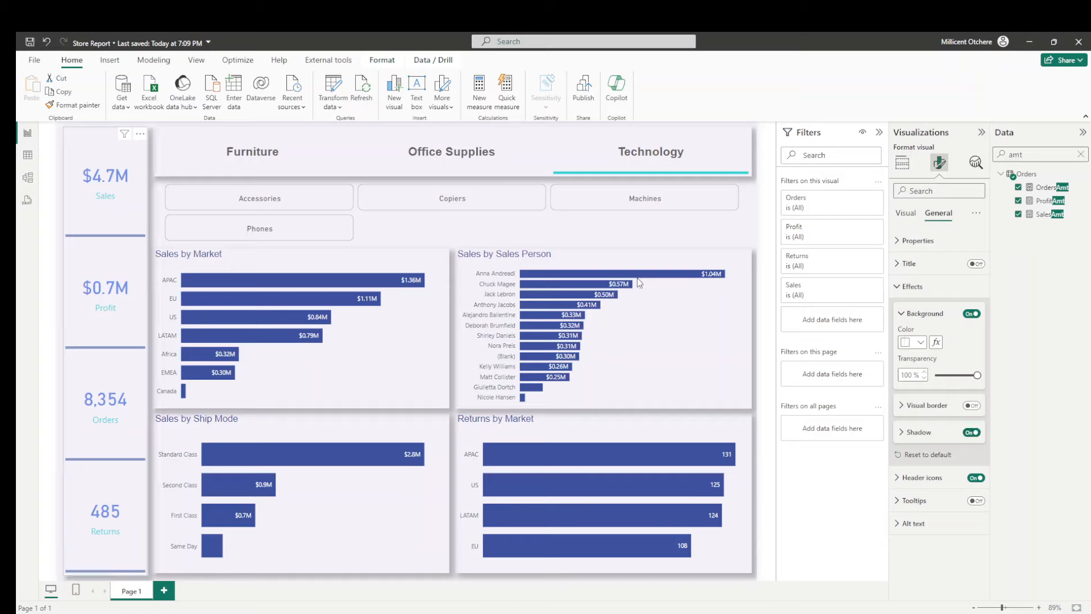
click(153, 198)
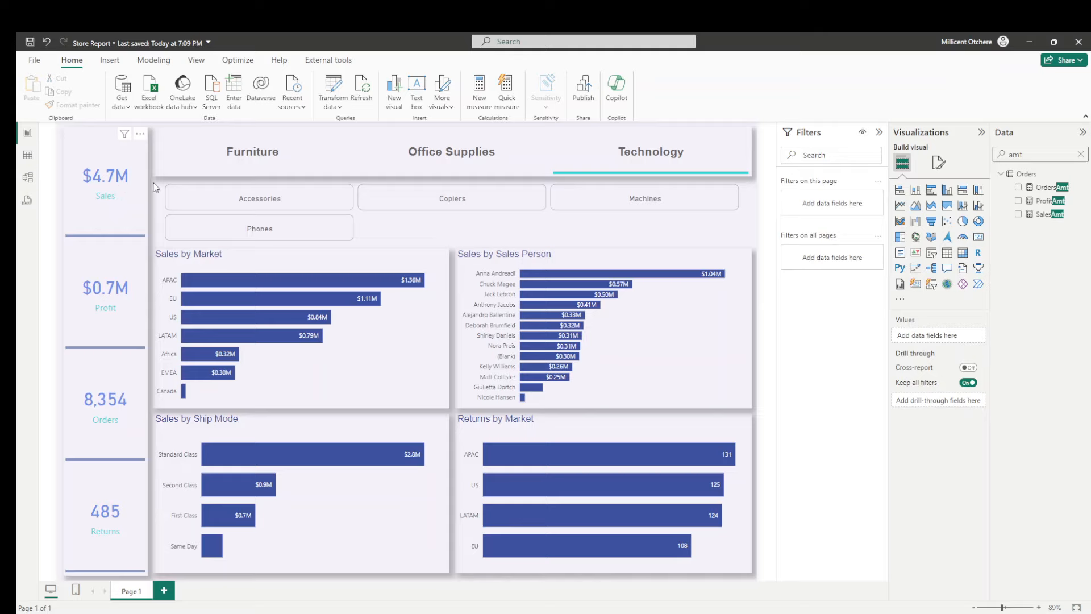
- Switch the category filter from Technology to Furniture and check the Sales by Market chart at country level, returning it to market level
click(623, 152)
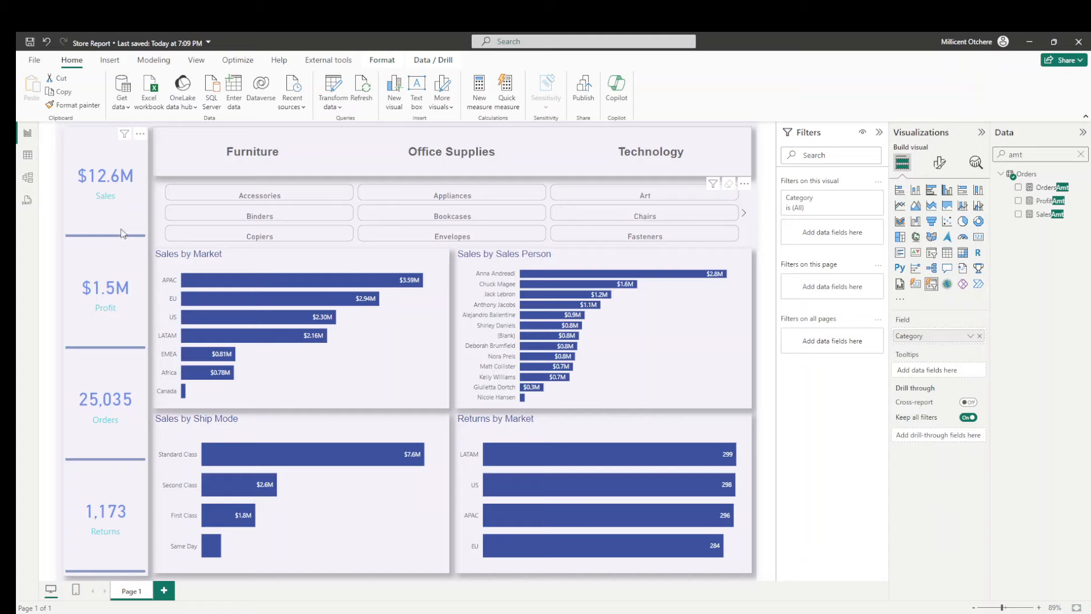
click(262, 160)
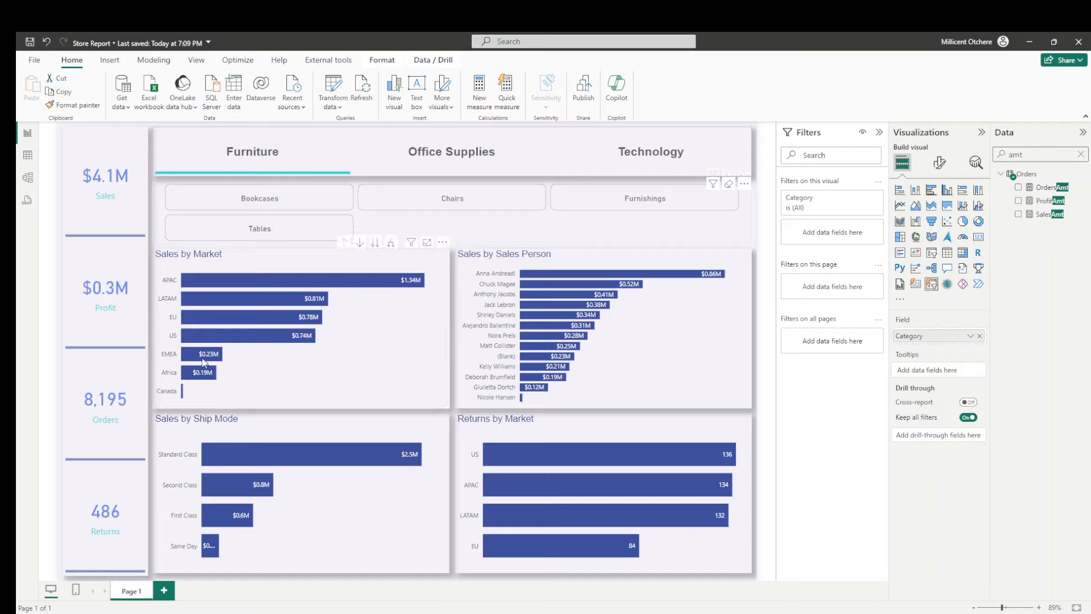
click(376, 244)
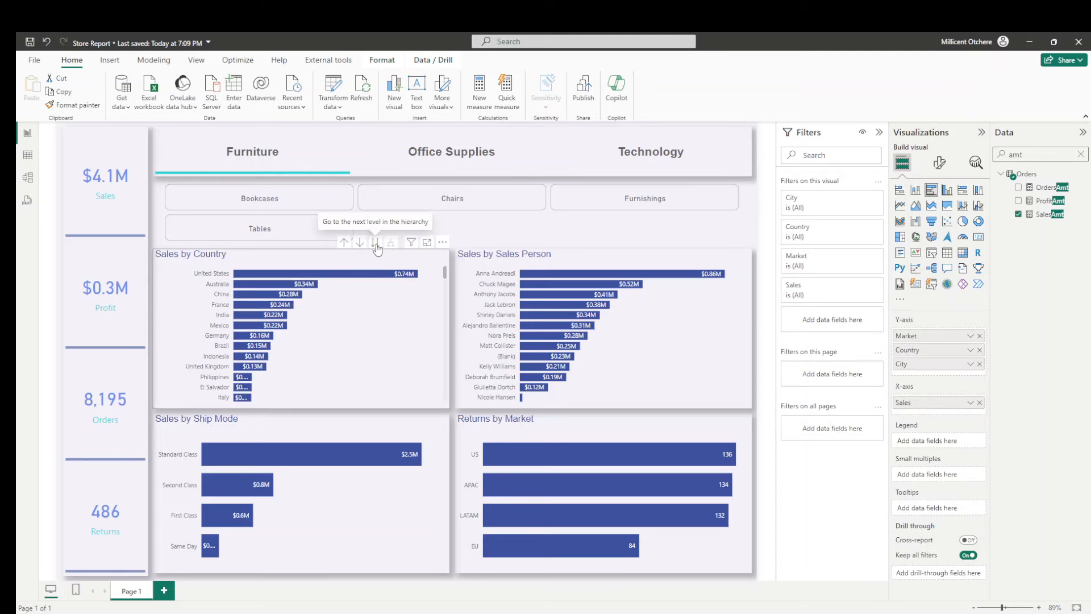
click(344, 244)
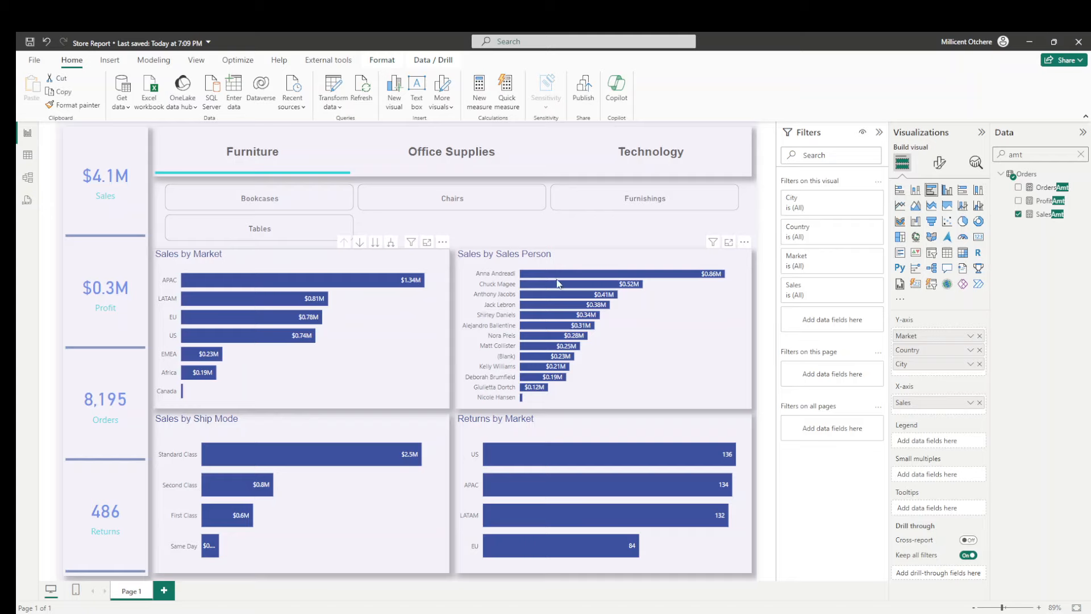
- Filter the Sales by Sales Person chart to the top 10 sales persons by SalesAmt
click(571, 266)
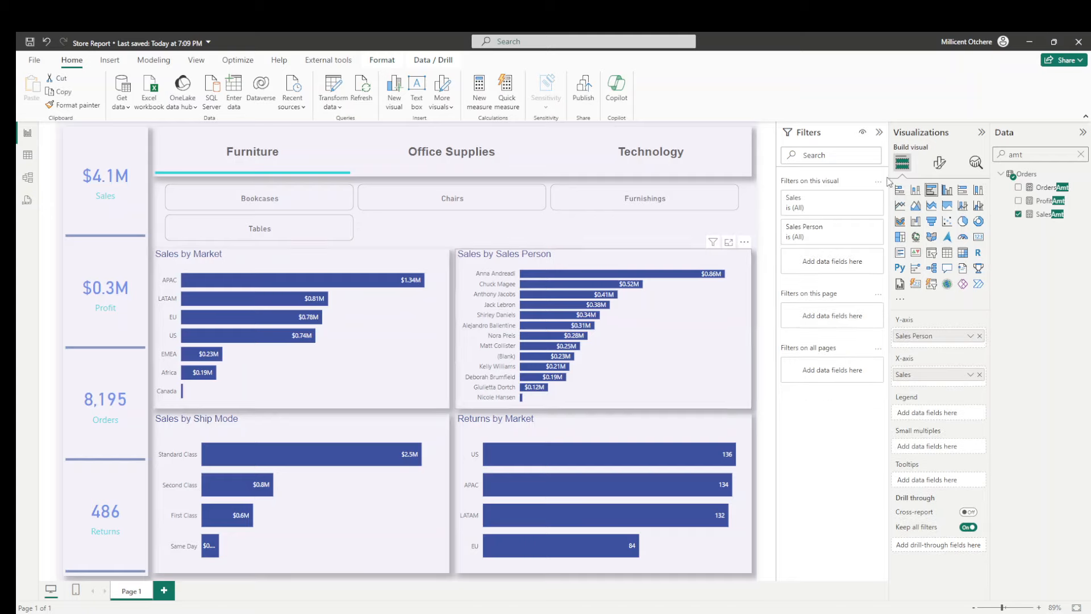
click(862, 228)
click(822, 267)
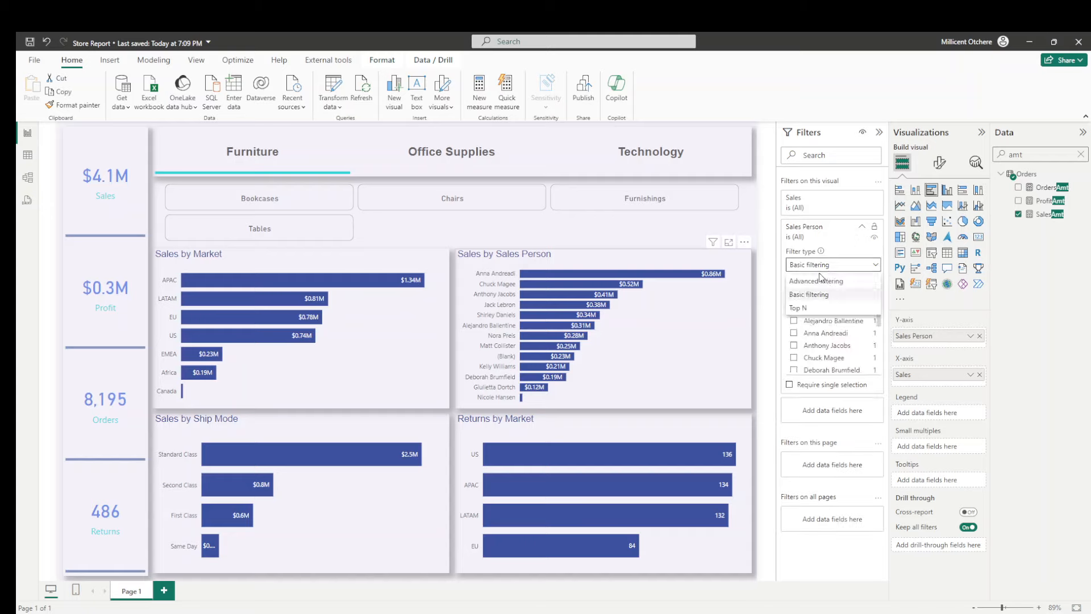
click(818, 306)
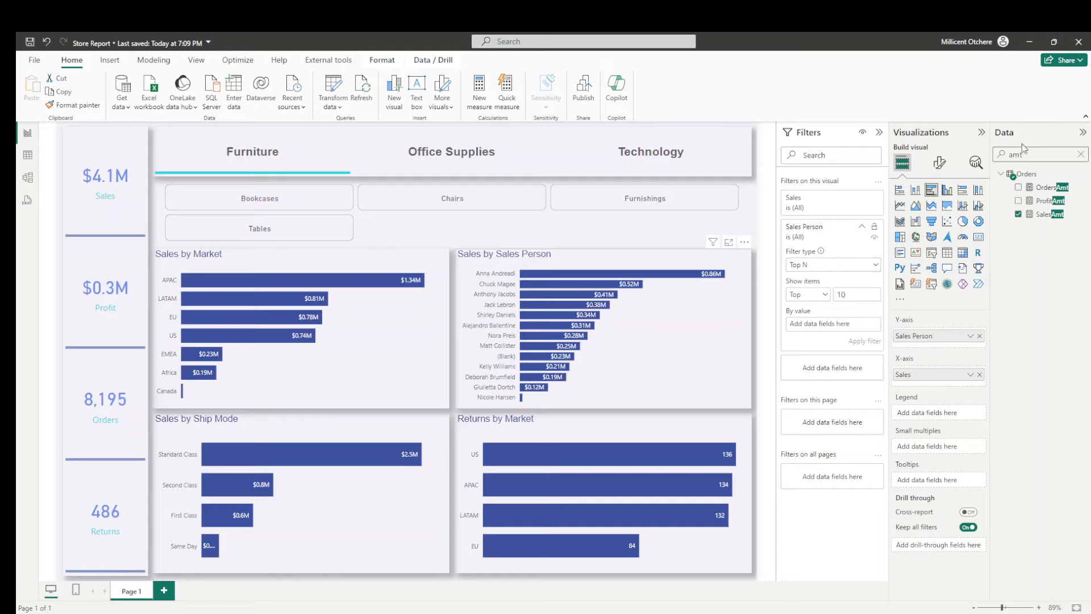
drag(1049, 215, 843, 328)
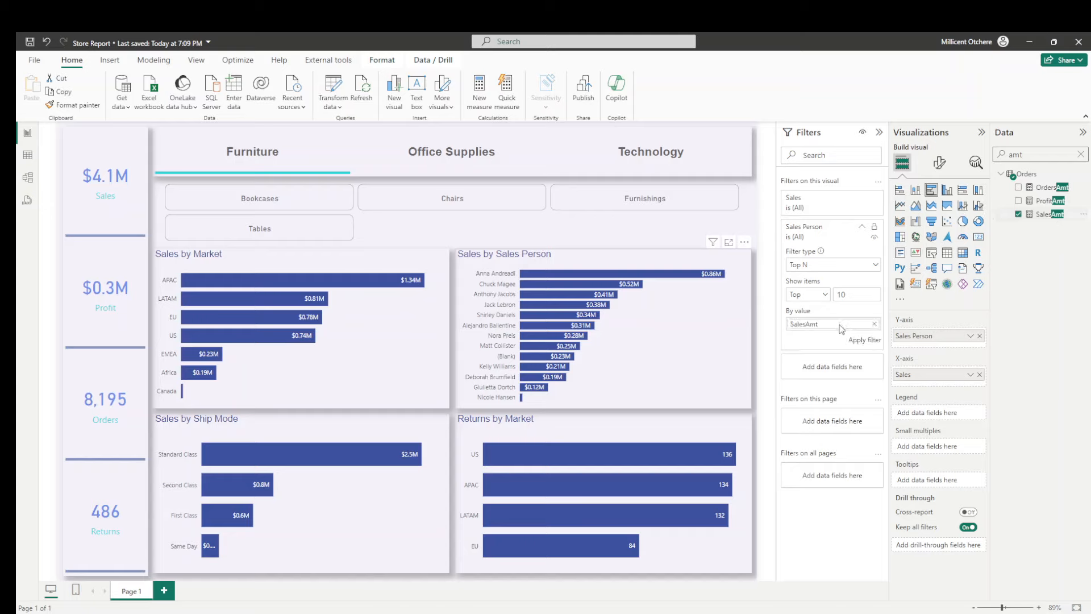
click(861, 340)
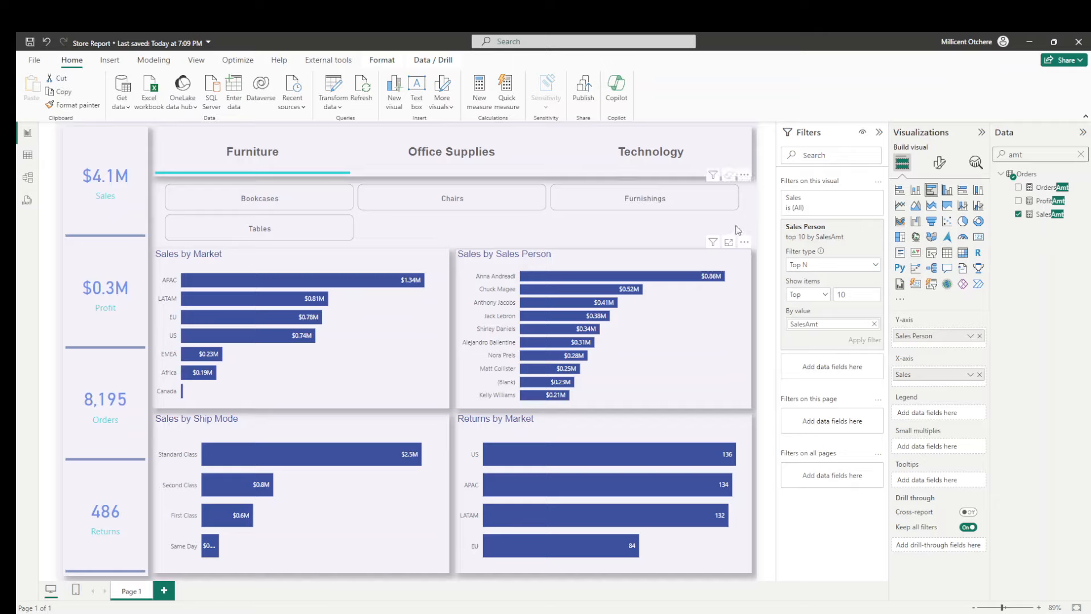
click(758, 224)
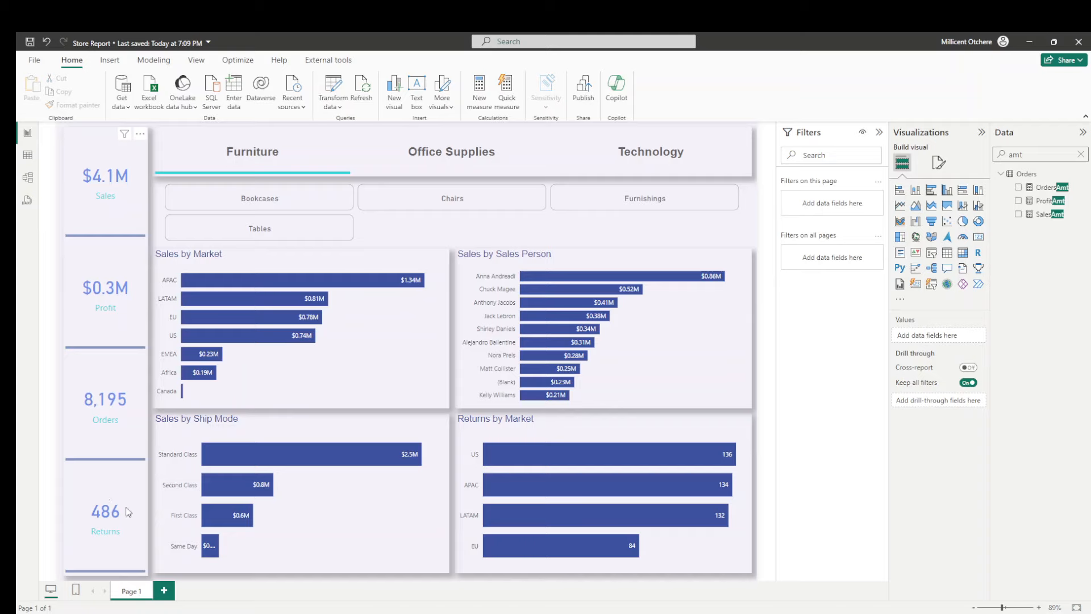
- Filter the report by the Office Supplies category and inspect the APAC bar's details in the Sales by Market chart
click(456, 158)
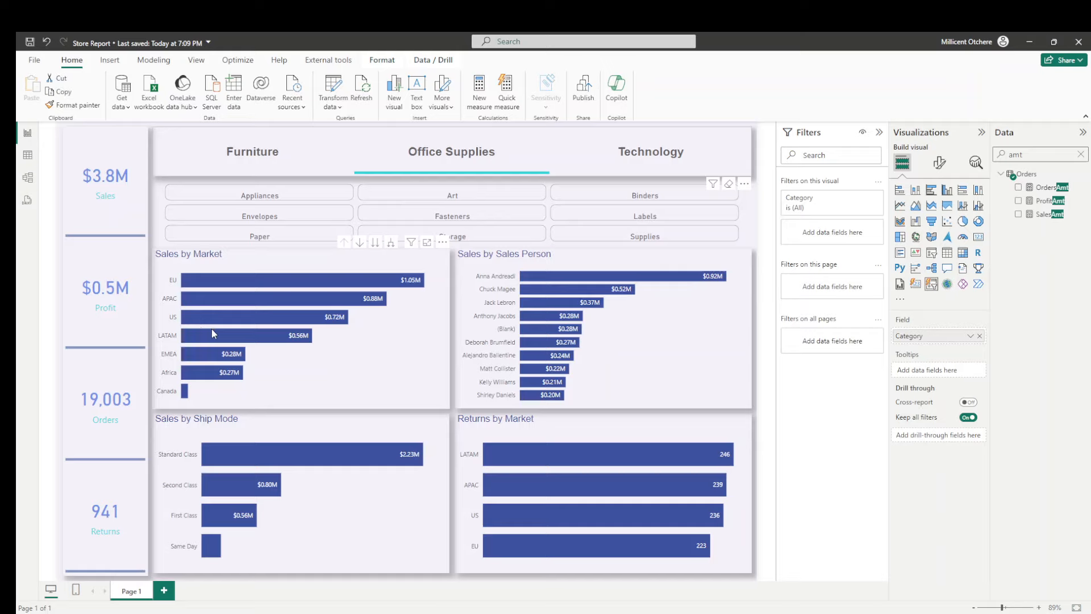
mouse_move(328, 325)
mouse_move(358, 300)
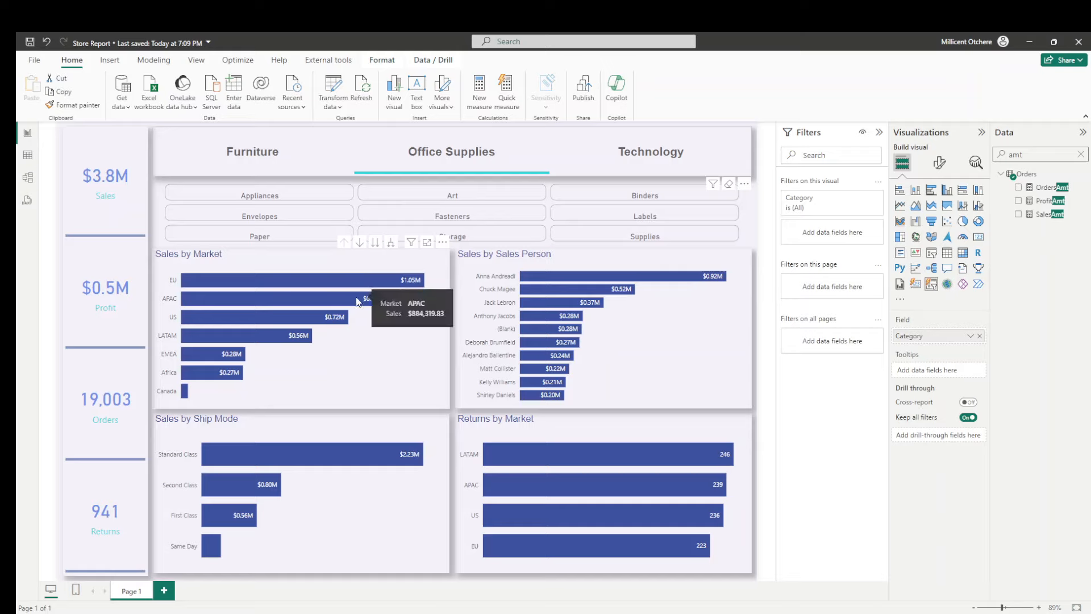